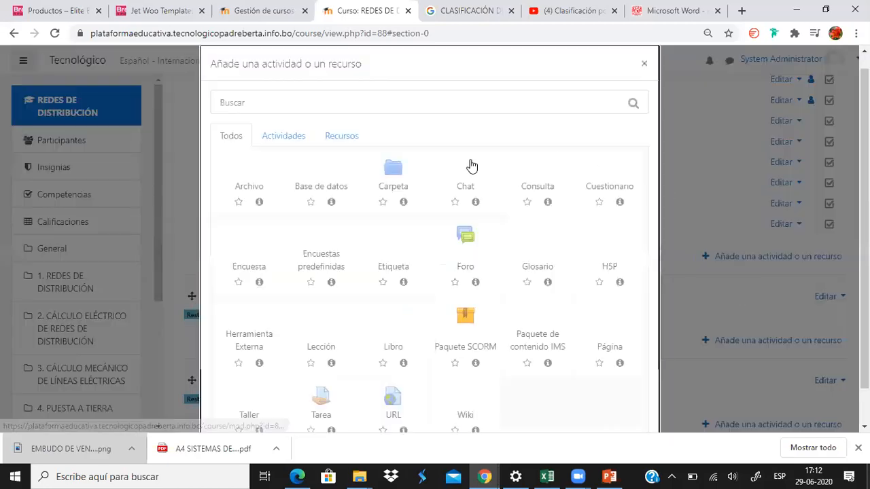
# Add a Cuestionario activity to the section 1. REDES DE DISTRIBUCIÓN and name it "Examen Primer Parcial".
pyautogui.scroll(-1, 408, 265)
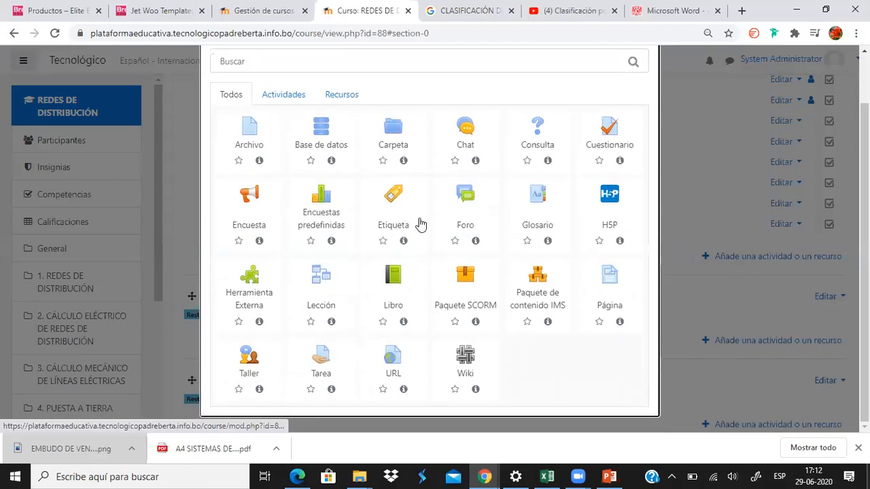
pyautogui.click(608, 138)
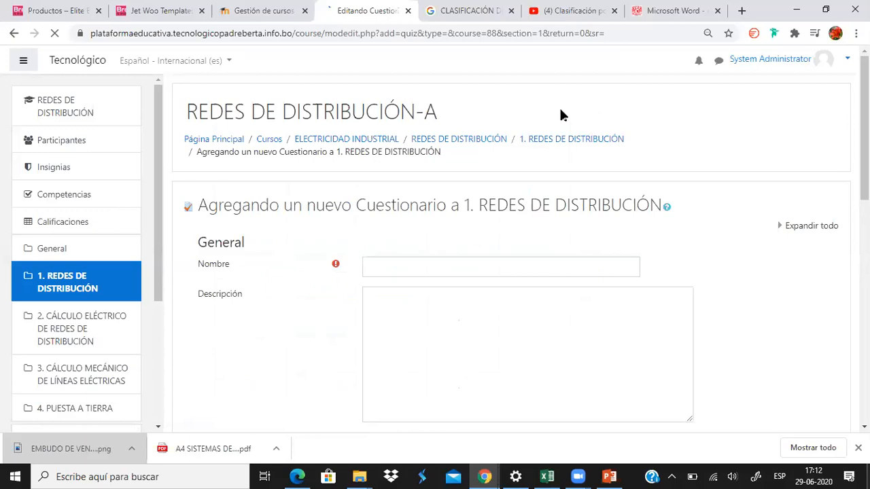
pyautogui.click(395, 269)
pyautogui.write('Examen Primer Parcial')
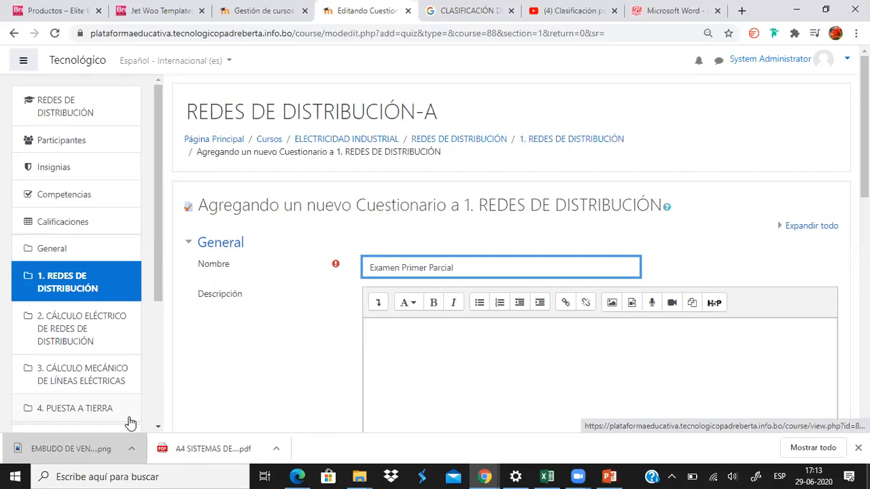
# Begin the quiz description with "Preste atención, una vez que inicie el examen. NO podrá abandonarlo hasta terminar.".
pyautogui.scroll(-2, 406, 408)
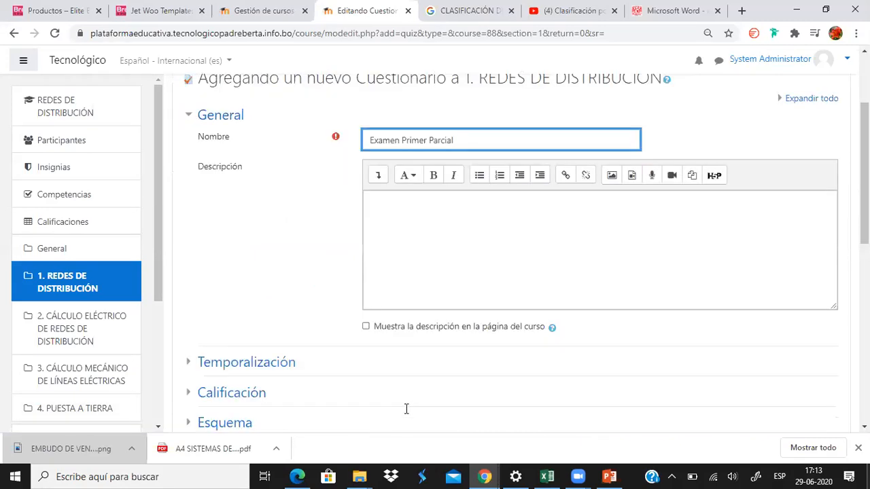
pyautogui.click(444, 223)
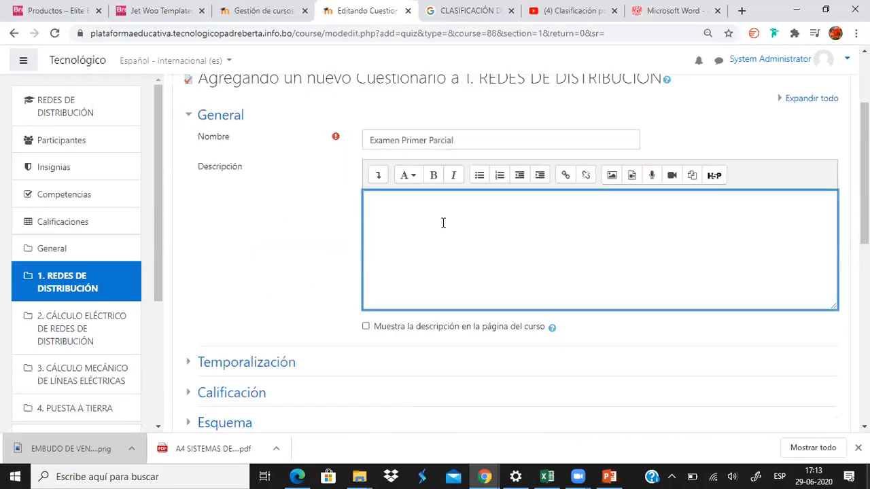
pyautogui.write('Se')
pyautogui.press('BackSpace')
pyautogui.press('BackSpace')
pyautogui.write('Cu')
pyautogui.write('Preste atención, una vez')
pyautogui.write(' que inice')
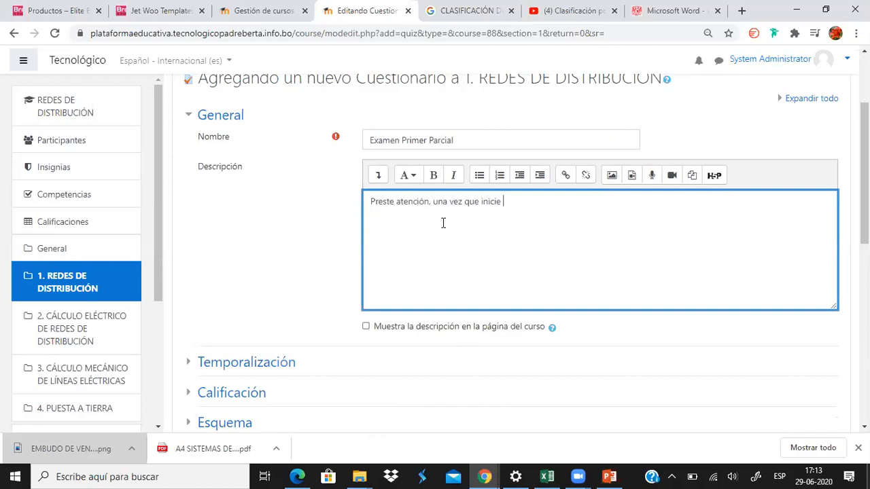
pyautogui.write(' el i')
pyautogui.press('BackSpace')
pyautogui.write('examen. NO p')
pyautogui.press('BackSpace')
pyautogui.write('podrá abrir')
pyautogui.press('BackSpace')
pyautogui.press('BackSpace')
pyautogui.write('donarlo hasta terminar. Recuerde, cuenta c')
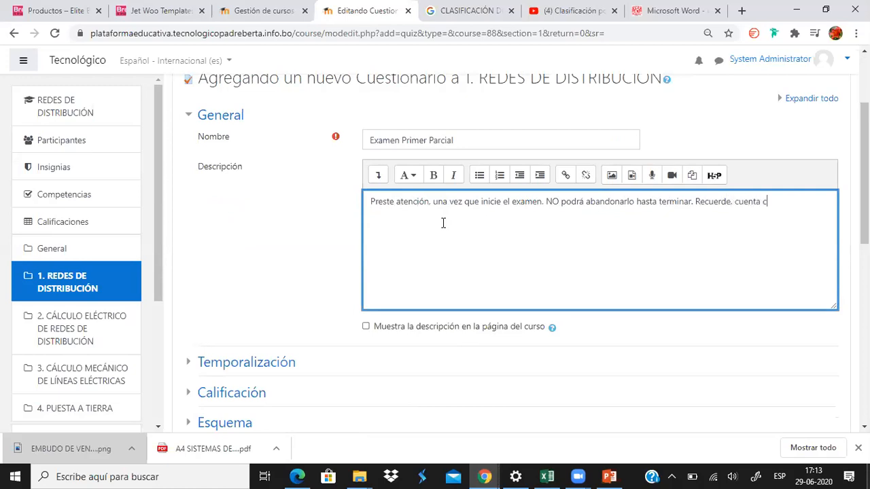
# Finish the description's first paragraph with "Recuerde, cuenta con 15 minutos para acabar la evaluación.".
pyautogui.write('on 15 minutos para acabar la evaluación. Se notificará cuán')
pyautogui.press('BackSpace')
pyautogui.press('BackSpace')
pyautogui.press('BackSpace')
pyautogui.press('BackSpace')
pyautogui.press('BackSpace')
pyautogui.press('BackSpace')
pyautogui.press('BackSpace')
pyautogui.press('BackSpace')
pyautogui.press('BackSpace')
pyautogui.press('BackSpace')
pyautogui.press('BackSpace')
pyautogui.press('BackSpace')
pyautogui.press('BackSpace')
pyautogui.press('BackSpace')
pyautogui.press('BackSpace')
pyautogui.press('BackSpace')
pyautogui.press('BackSpace')
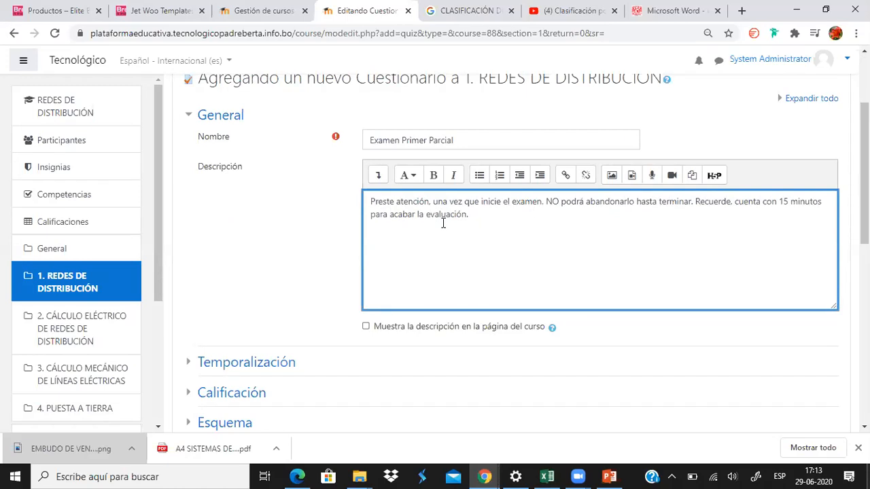
# Add a second description paragraph: "Lea bien las preguntas y el tipo de respuestas, para realizar correctamente su examen.".
pyautogui.press('Return')
pyautogui.write('Lea bien las preguntas y el m')
pyautogui.press('BackSpace')
pyautogui.write('la forma')
pyautogui.write('res')
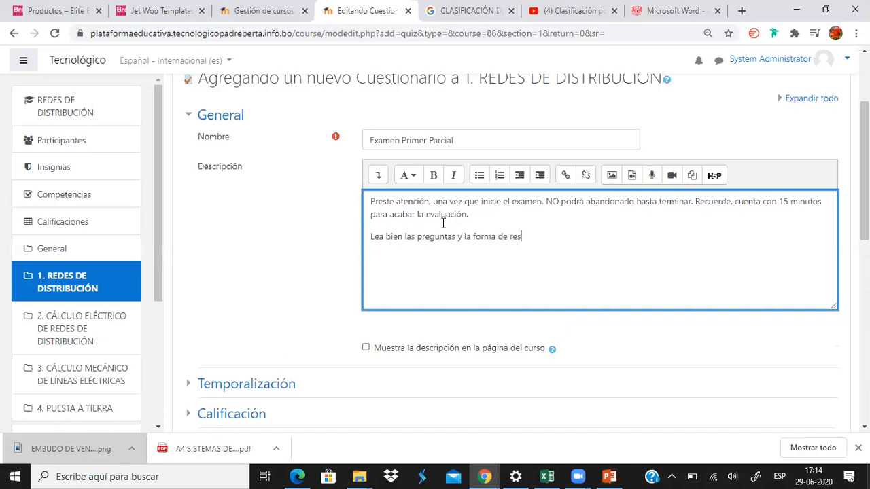
pyautogui.press('BackSpace')
pyautogui.press('BackSpace')
pyautogui.press('BackSpace')
pyautogui.press('BackSpace')
pyautogui.press('BackSpace')
pyautogui.press('BackSpace')
pyautogui.press('BackSpace')
pyautogui.press('BackSpace')
pyautogui.press('BackSpace')
pyautogui.press('BackSpace')
pyautogui.press('BackSpace')
pyautogui.press('BackSpace')
pyautogui.write('el tipo de respuestas ')
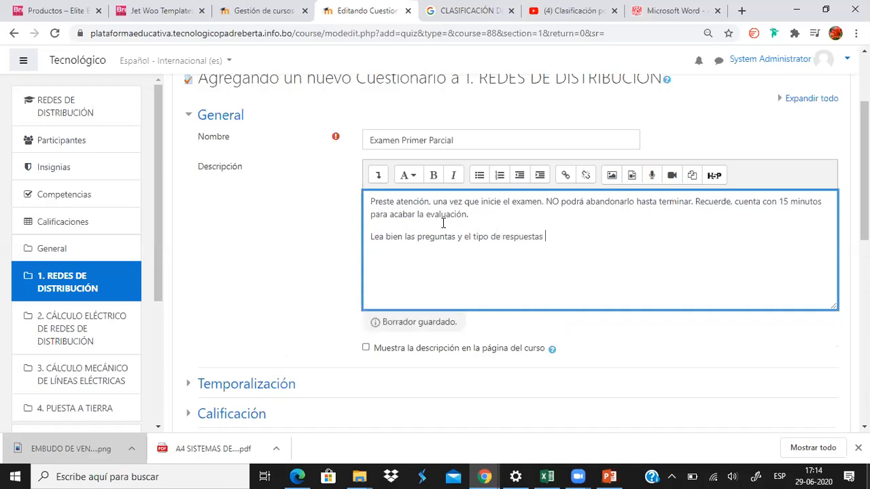
pyautogui.write(' para realizar correctamente su esx')
pyautogui.write('men.')
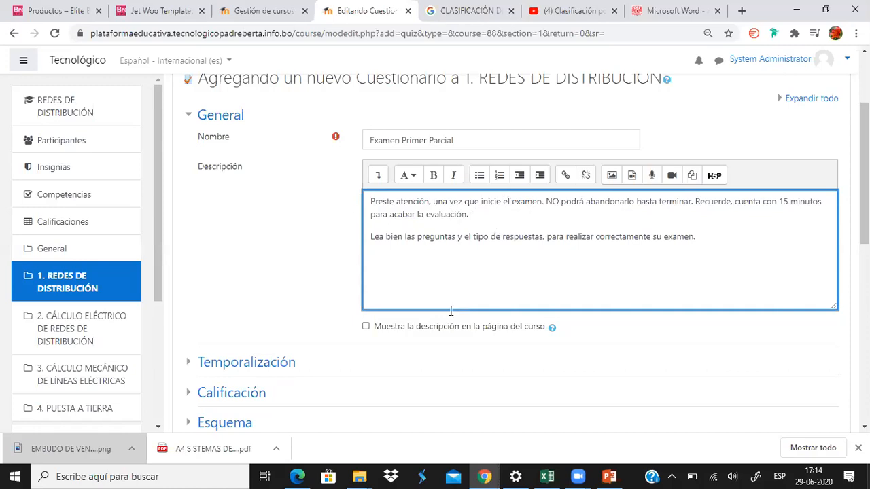
# Enable the quiz opening date in the Temporalización settings and set it to 14 julio.
pyautogui.scroll(-1, 297, 252)
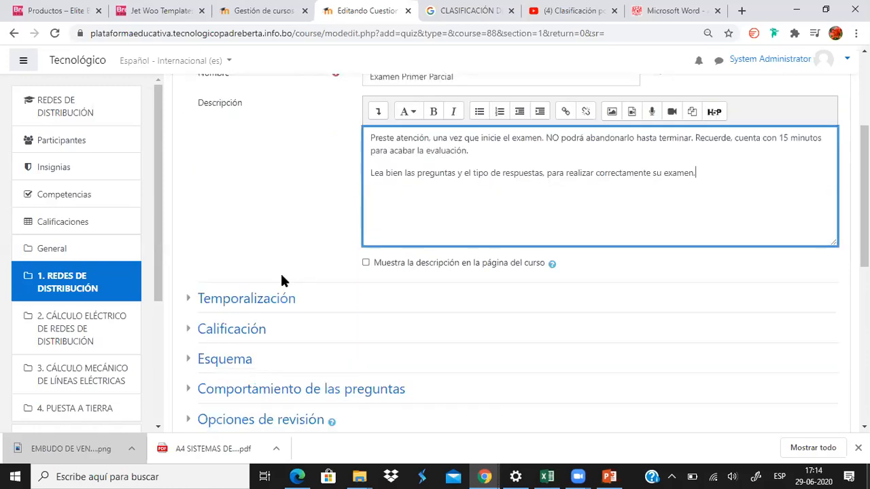
pyautogui.click(192, 305)
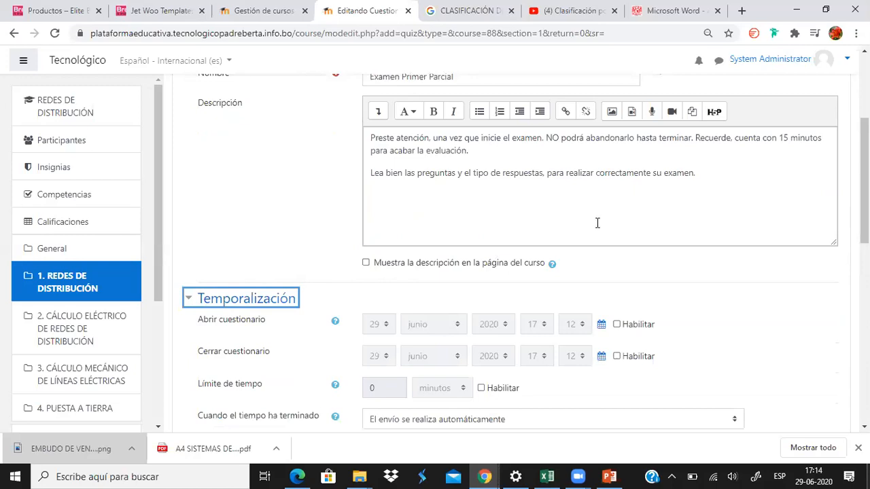
pyautogui.scroll(2, 597, 223)
pyautogui.scroll(-4, 721, 110)
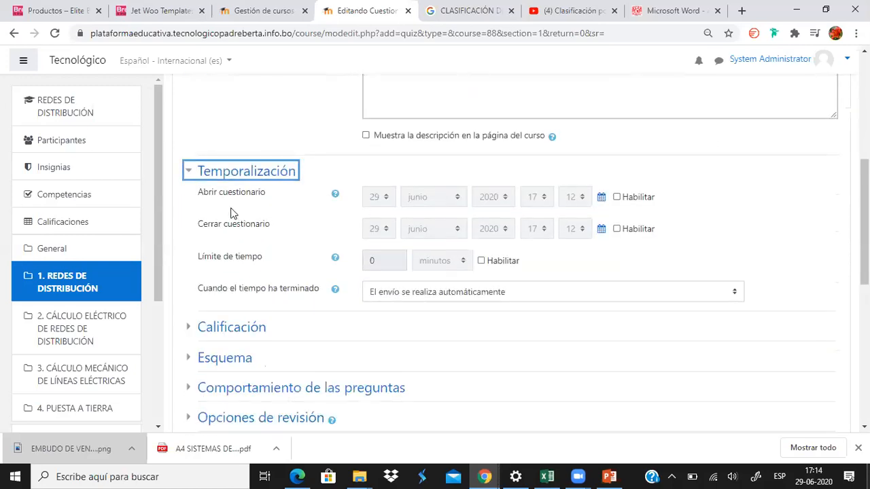
pyautogui.click(618, 197)
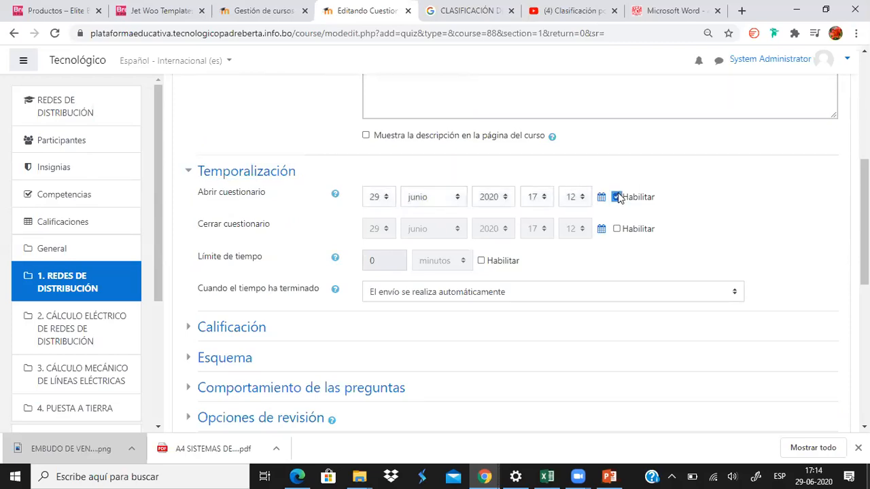
pyautogui.click(384, 197)
pyautogui.scroll(2, 375, 292)
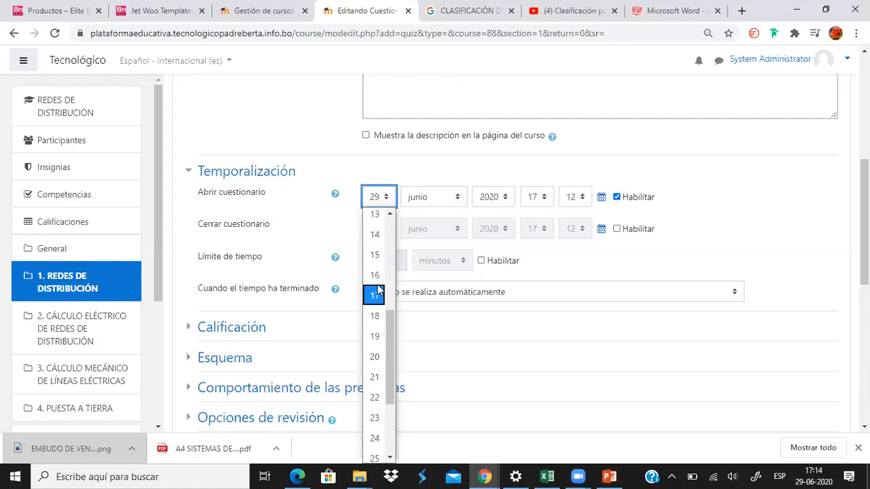
pyautogui.click(375, 235)
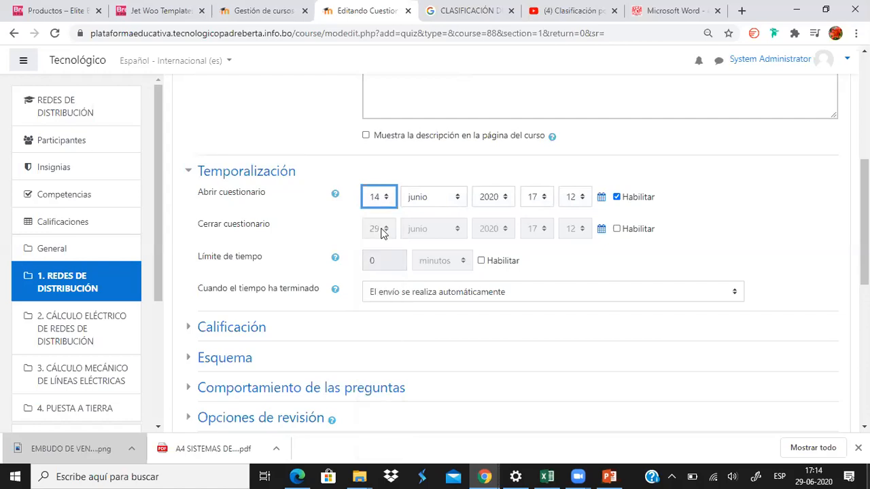
pyautogui.click(449, 204)
pyautogui.click(439, 341)
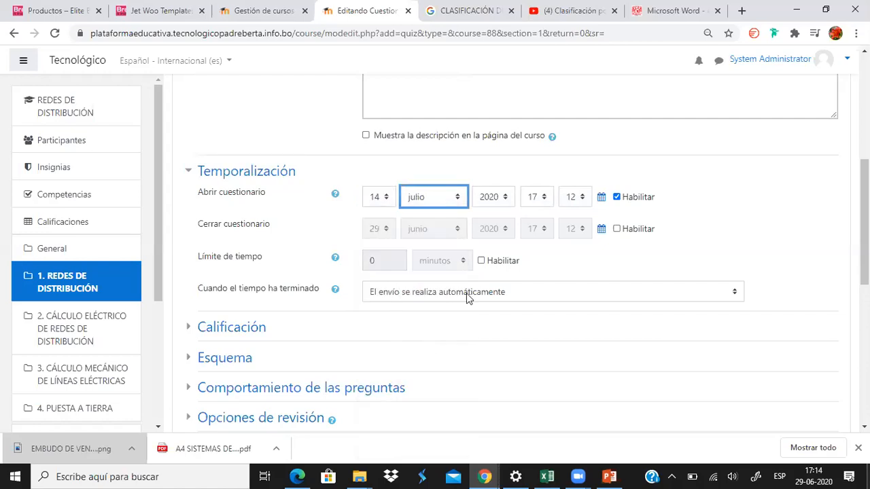
# Enable the quiz closing date and set its day to 16.
pyautogui.click(617, 229)
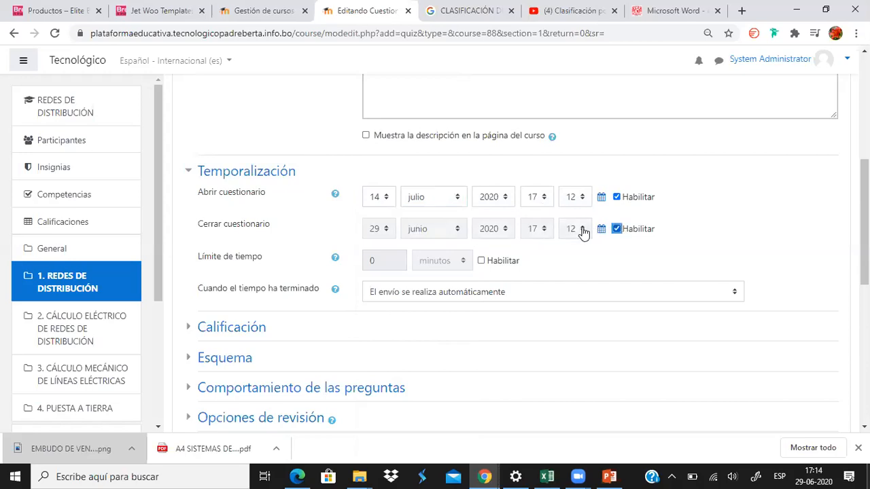
pyautogui.click(386, 228)
pyautogui.scroll(2, 374, 320)
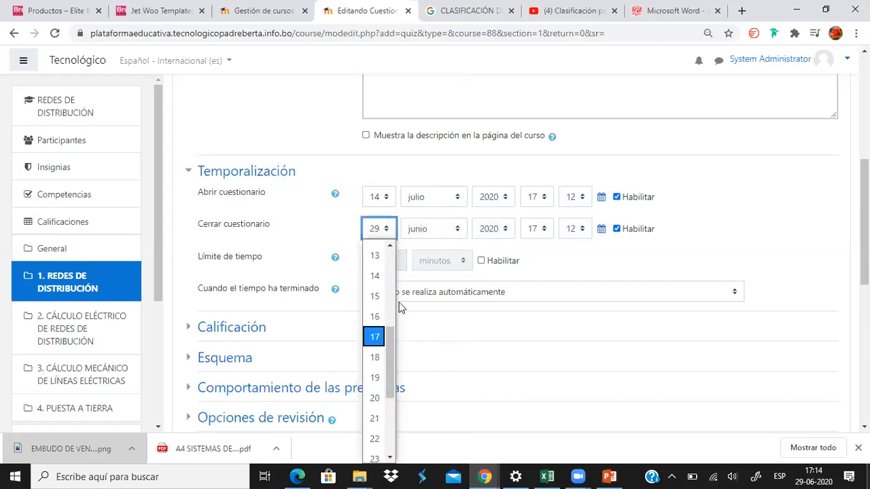
pyautogui.click(371, 317)
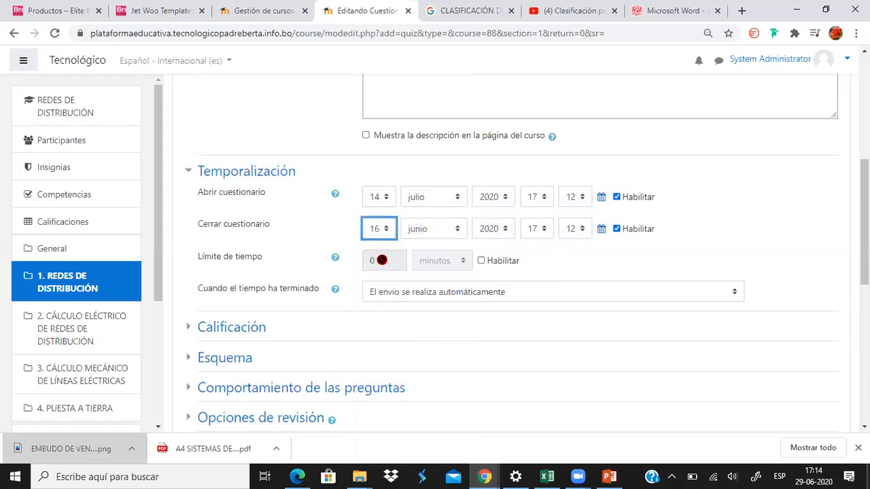
# Enable the quiz time limit and set it to 15 minutos.
pyautogui.click(482, 260)
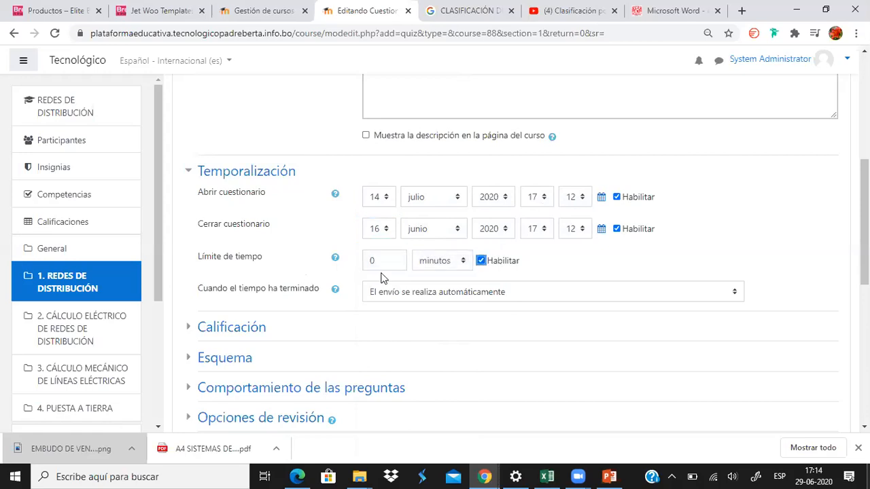
pyautogui.doubleClick(379, 265)
pyautogui.scroll(3, 353, 264)
pyautogui.scroll(1, 368, 267)
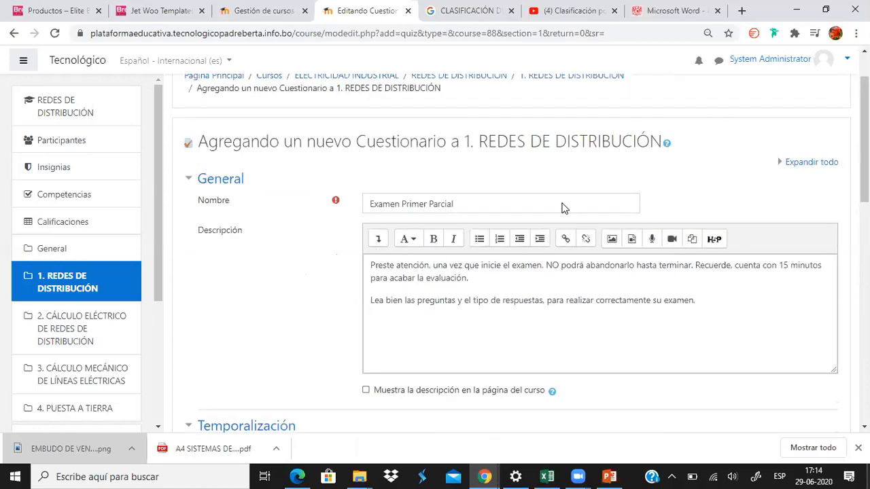
pyautogui.scroll(-2, 585, 173)
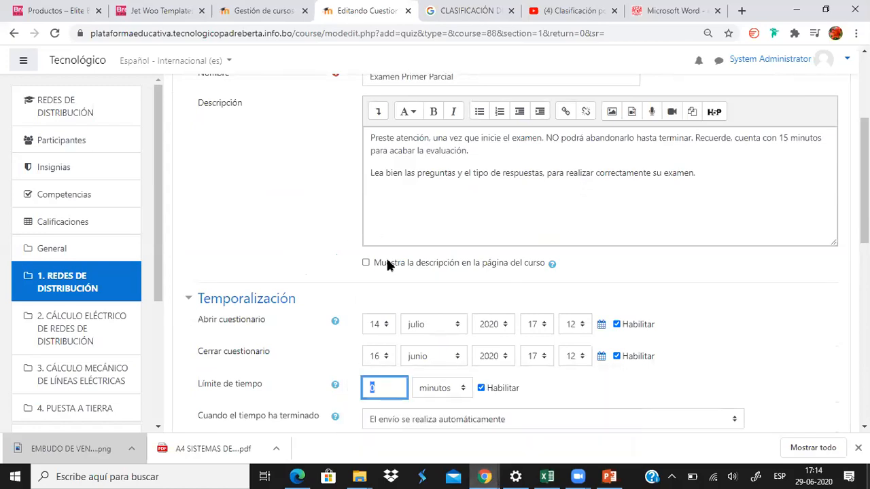
pyautogui.scroll(-1, 422, 268)
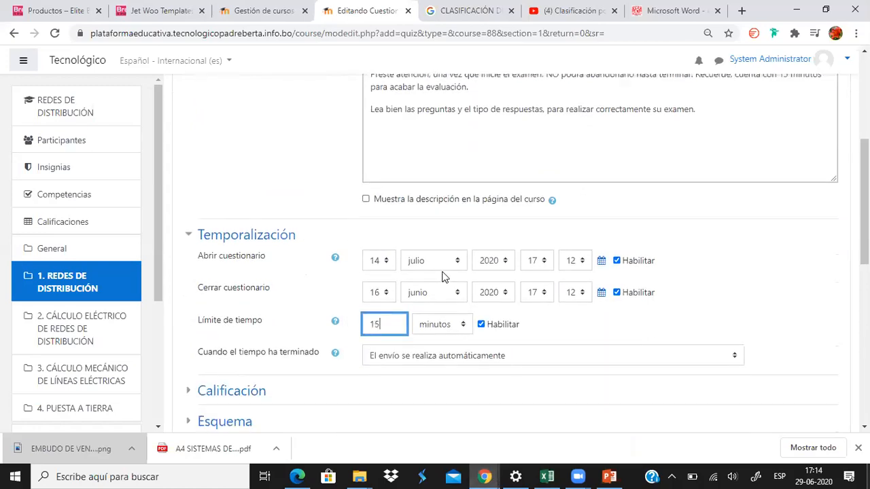
pyautogui.scroll(-1, 588, 317)
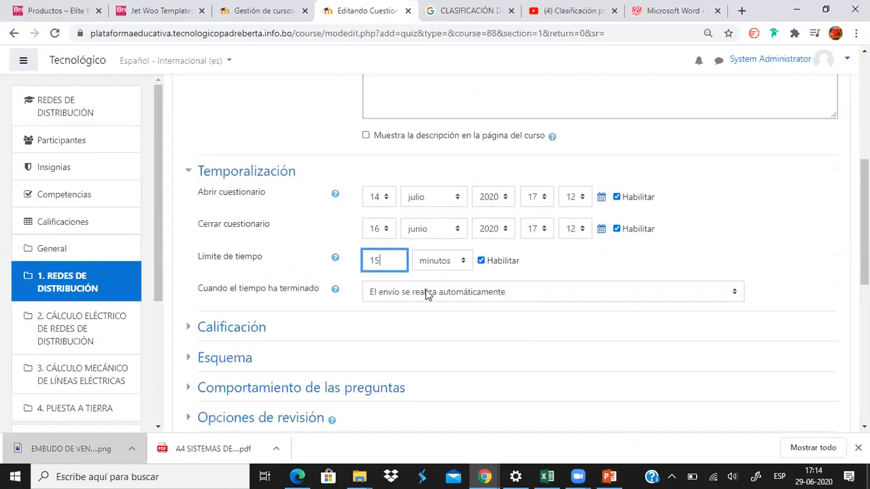
# Examine the options for what happens when time runs out, and review the time limit against the description.
pyautogui.click(424, 292)
pyautogui.click(423, 293)
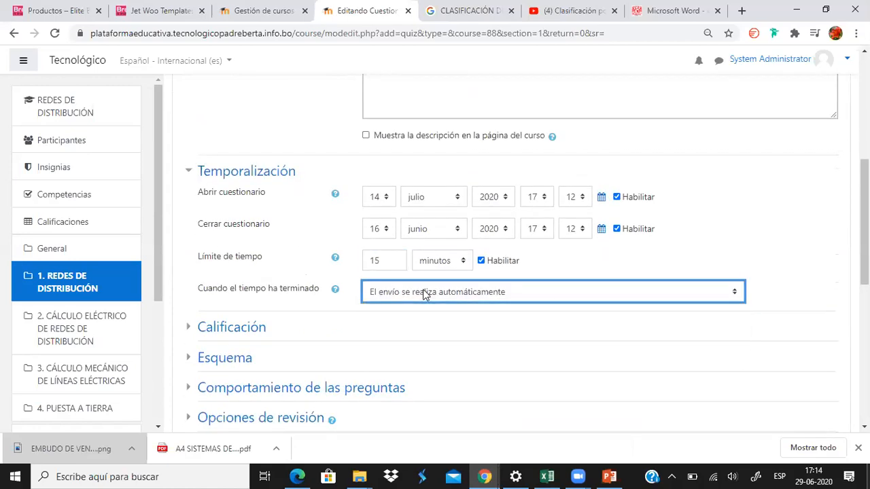
pyautogui.click(417, 295)
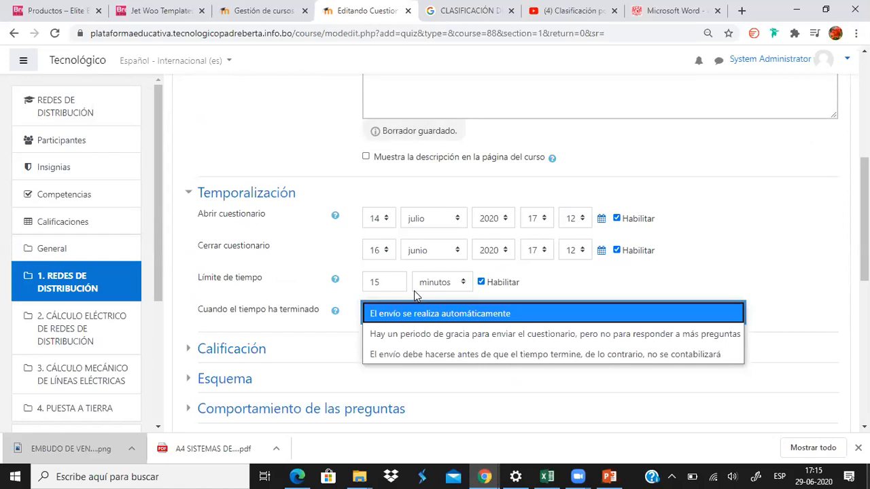
pyautogui.click(391, 287)
pyautogui.doubleClick(390, 286)
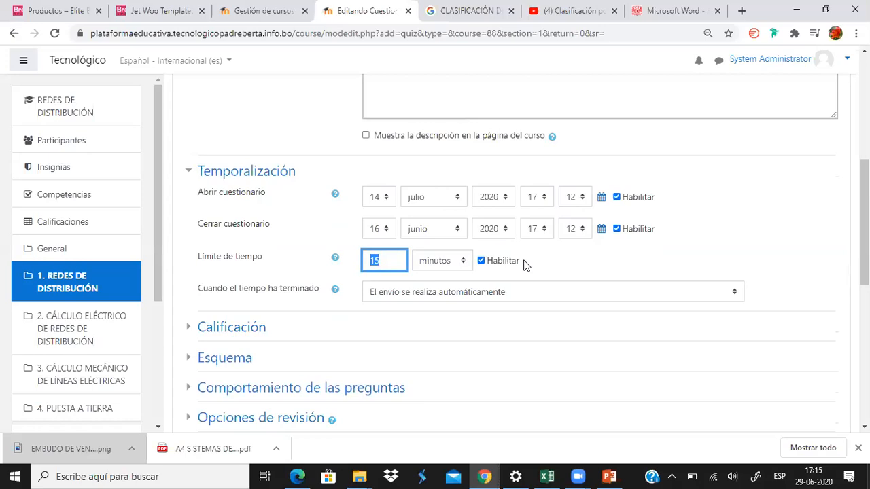
pyautogui.scroll(3, 709, 255)
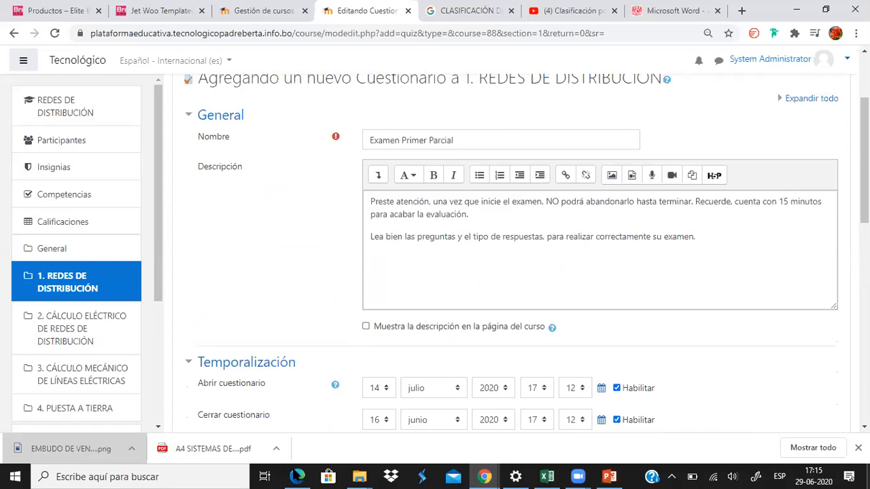
pyautogui.scroll(-3, 558, 291)
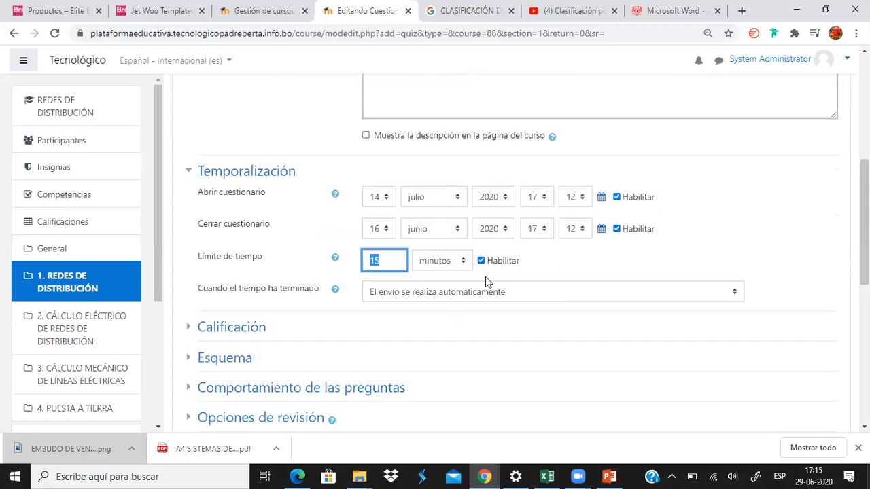
# Set the allowed attempts to 1 in the quiz's Calificación settings.
pyautogui.click(190, 327)
pyautogui.scroll(-1, 297, 297)
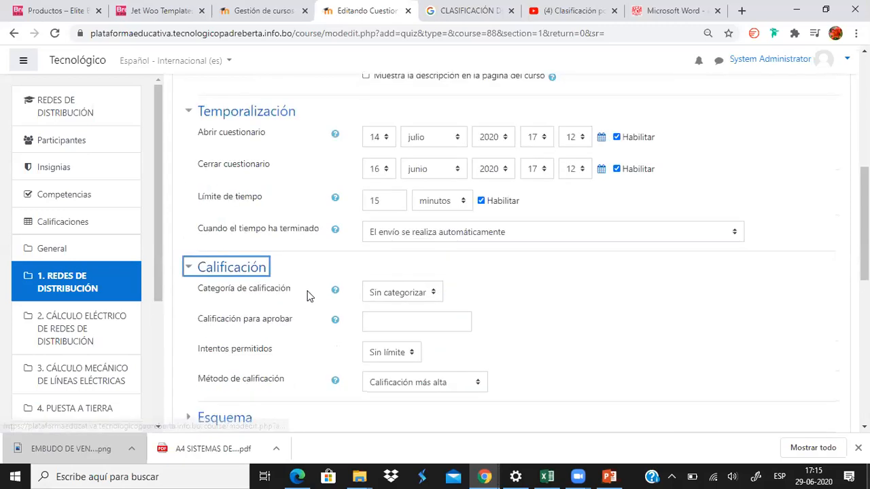
pyautogui.scroll(-1, 297, 297)
pyautogui.click(379, 256)
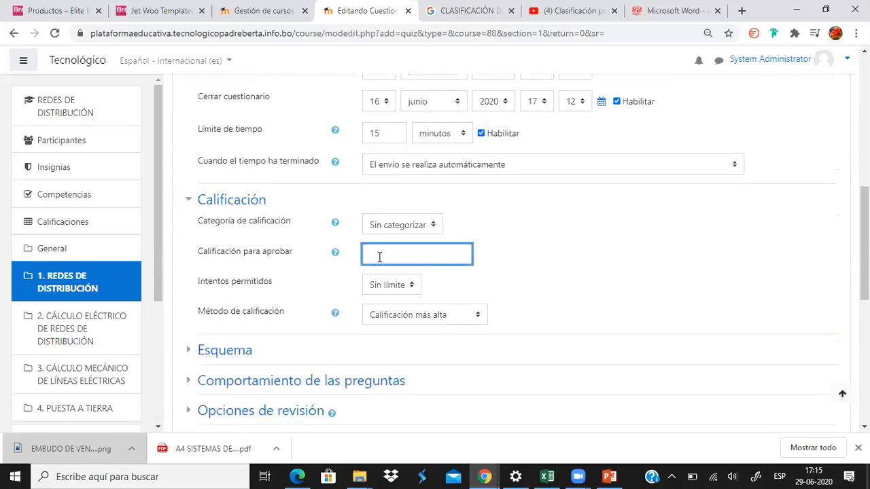
pyautogui.click(415, 233)
pyautogui.click(415, 233)
pyautogui.click(391, 261)
pyautogui.click(400, 286)
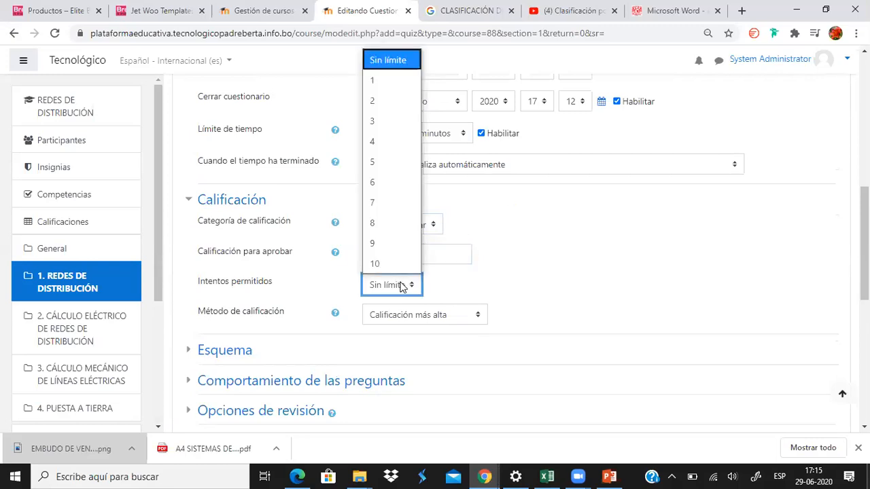
pyautogui.click(372, 79)
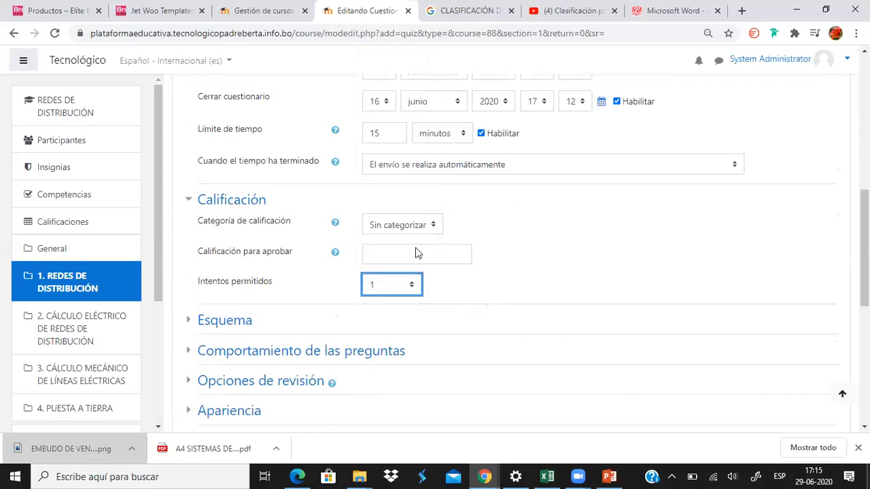
# Try 2 allowed attempts to check the Método de calificación options, and return Intentos permitidos to 1.
pyautogui.click(386, 284)
pyautogui.click(373, 100)
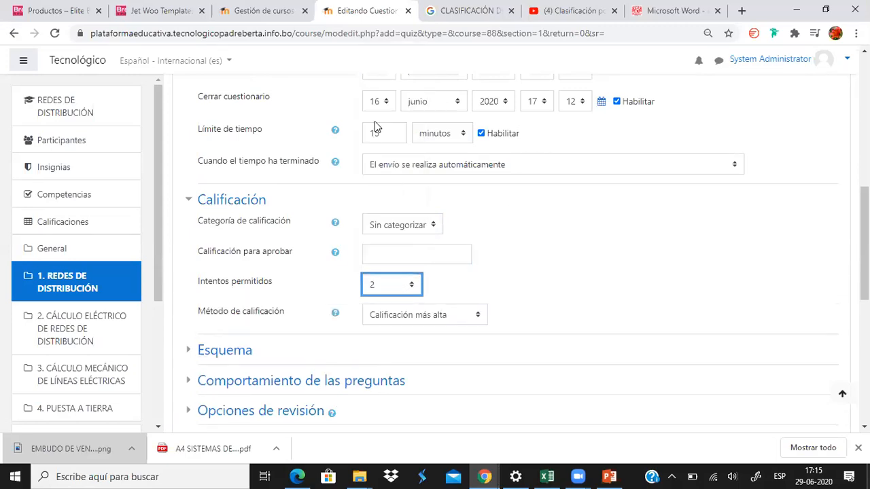
pyautogui.click(401, 279)
pyautogui.click(366, 82)
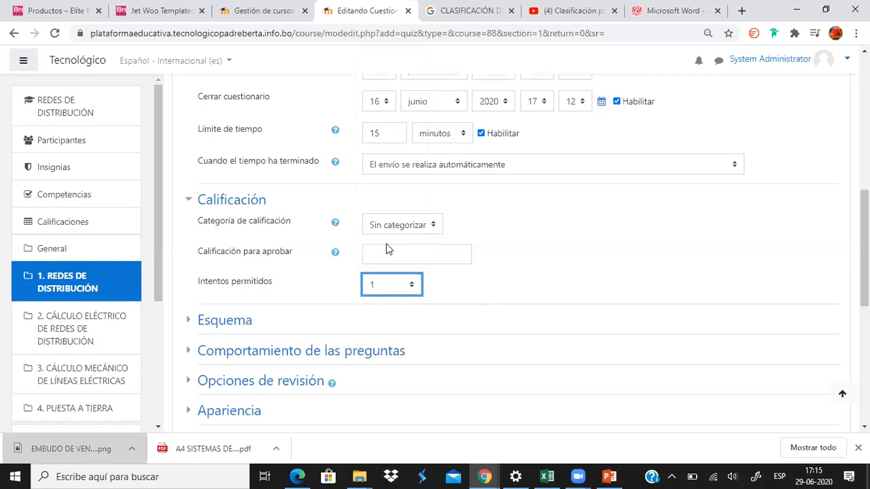
pyautogui.click(400, 286)
pyautogui.click(374, 100)
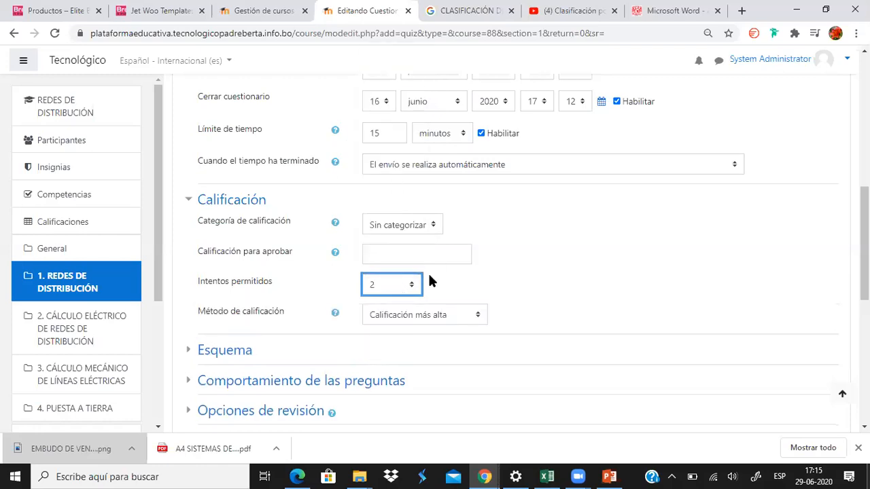
pyautogui.click(385, 288)
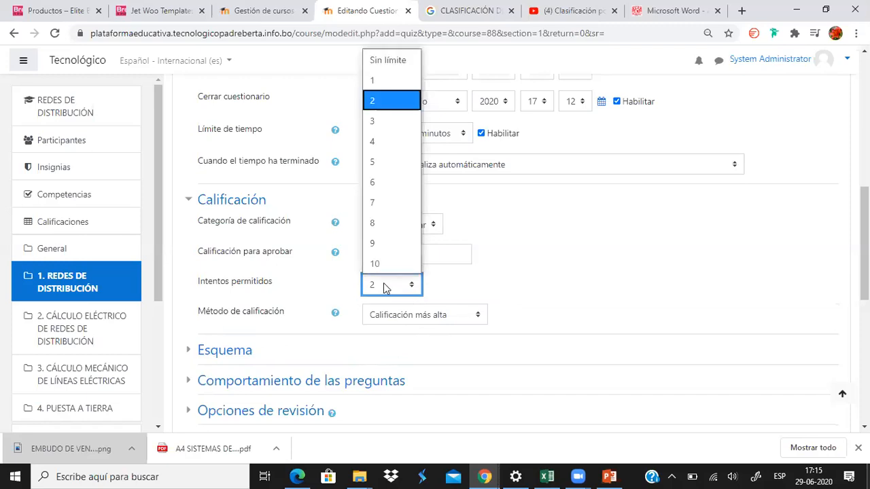
pyautogui.click(385, 287)
pyautogui.click(385, 287)
pyautogui.click(384, 288)
pyautogui.click(430, 318)
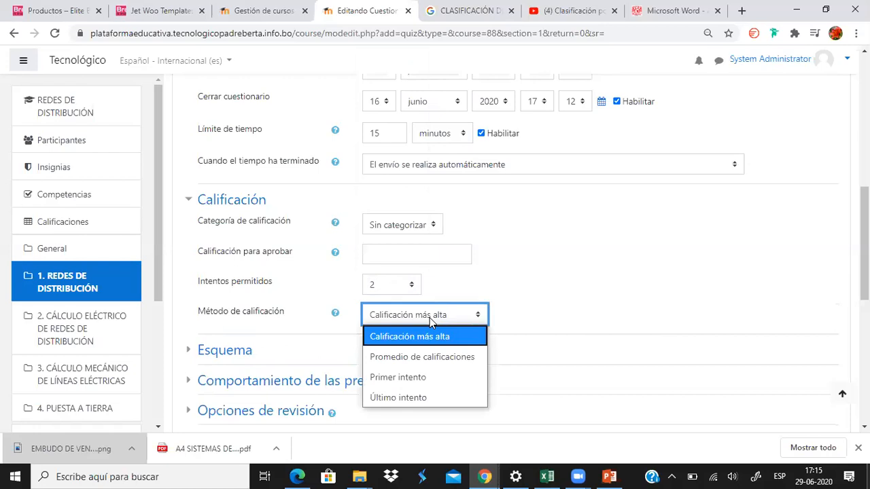
pyautogui.click(399, 285)
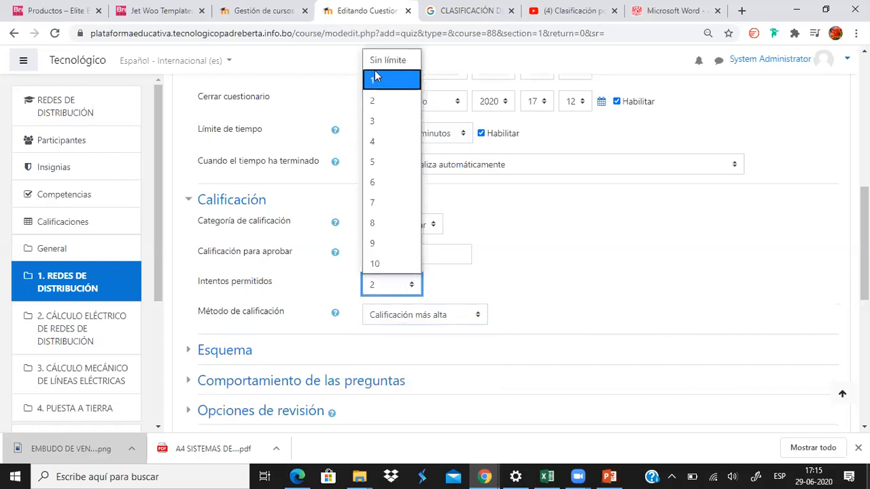
pyautogui.click(372, 80)
# Examine the quiz's Esquema, Comportamiento de las preguntas and Opciones de revisión settings.
pyautogui.scroll(-3, 298, 219)
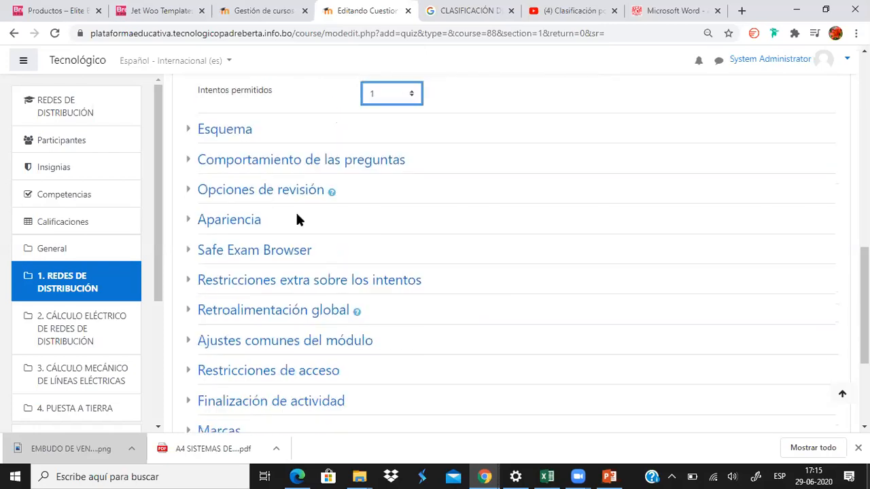
pyautogui.click(198, 129)
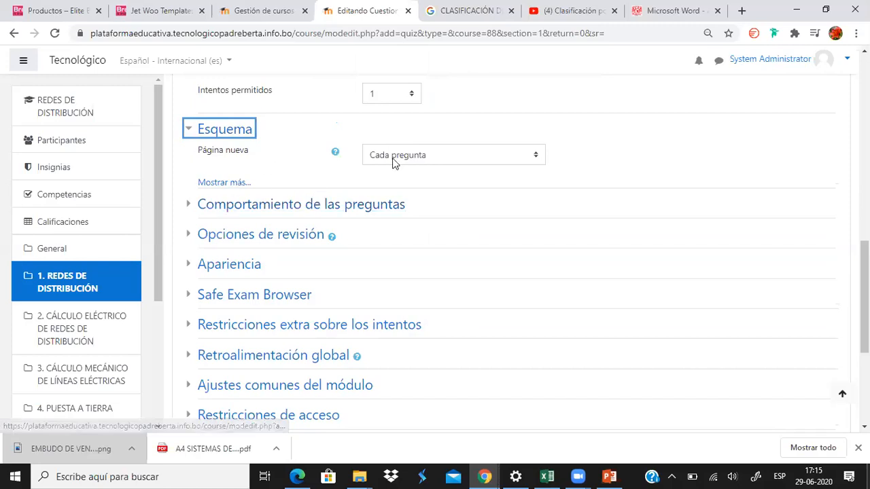
pyautogui.click(201, 206)
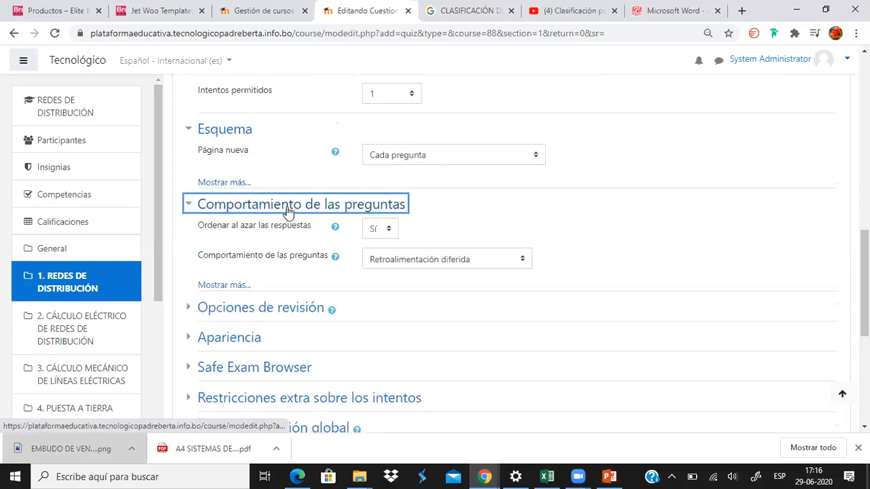
pyautogui.click(372, 228)
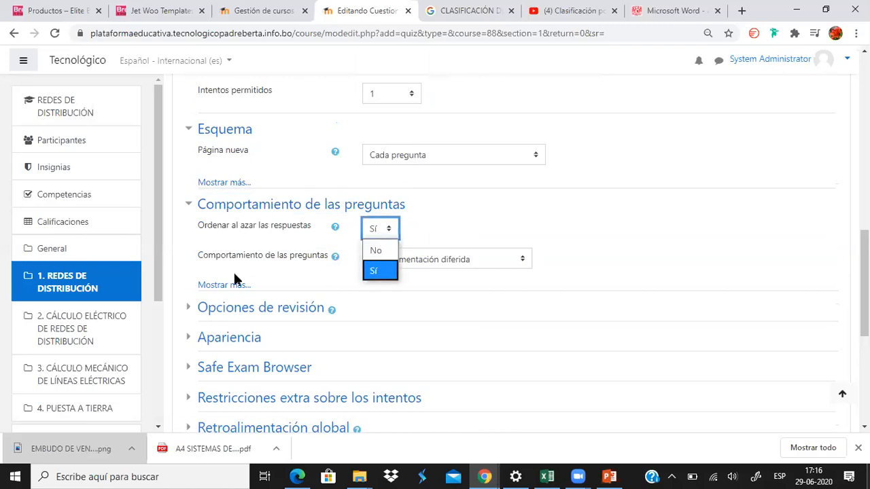
pyautogui.click(192, 307)
pyautogui.scroll(-4, 359, 285)
pyautogui.scroll(-3, 266, 297)
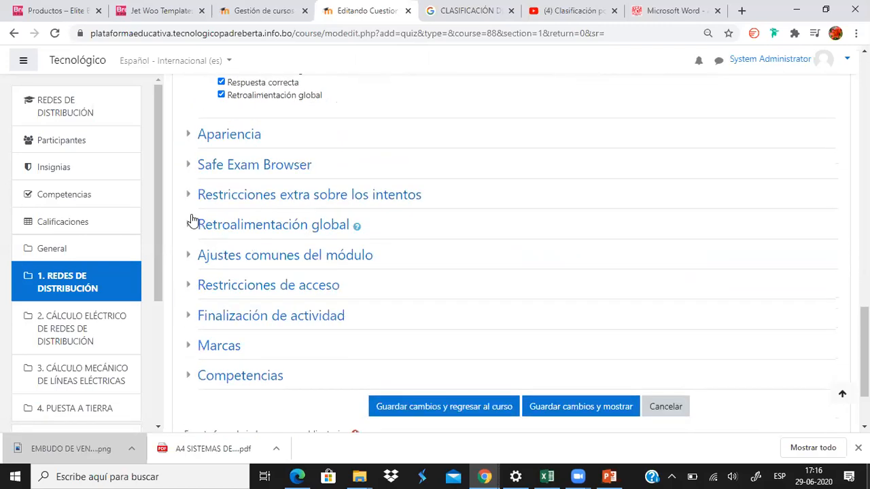
# Examine the Apariencia, Restricciones extra sobre los intentos and Retroalimentación global settings.
pyautogui.click(189, 136)
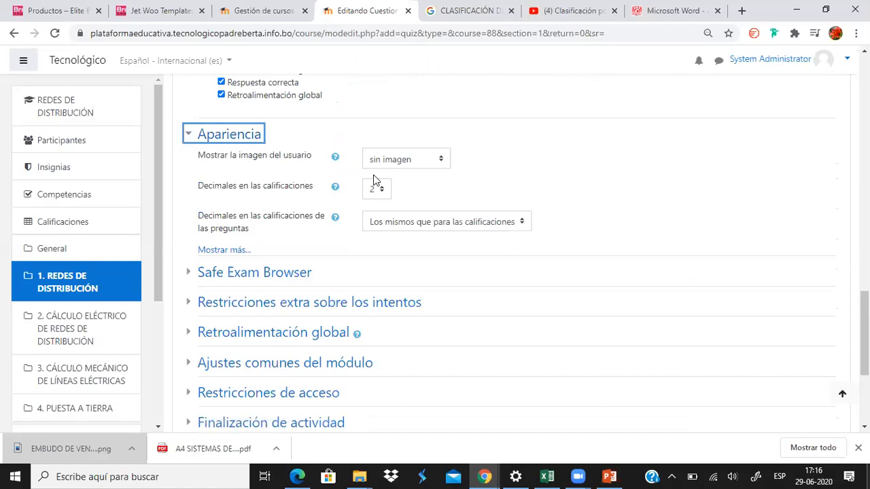
pyautogui.scroll(-2, 212, 231)
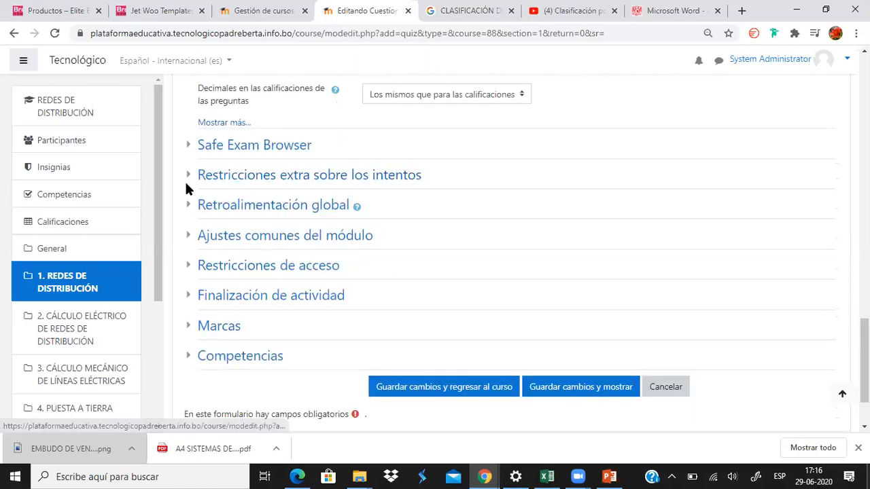
pyautogui.click(188, 175)
pyautogui.click(190, 244)
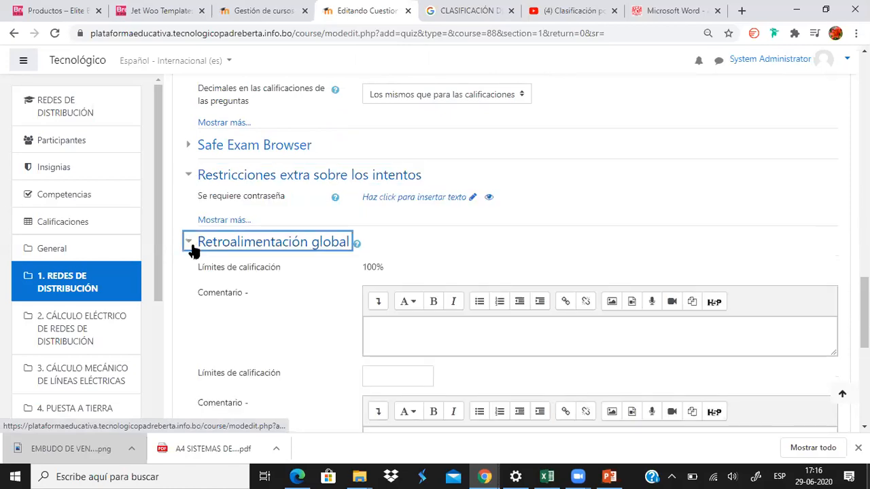
pyautogui.scroll(-4, 213, 274)
pyautogui.scroll(2, 215, 274)
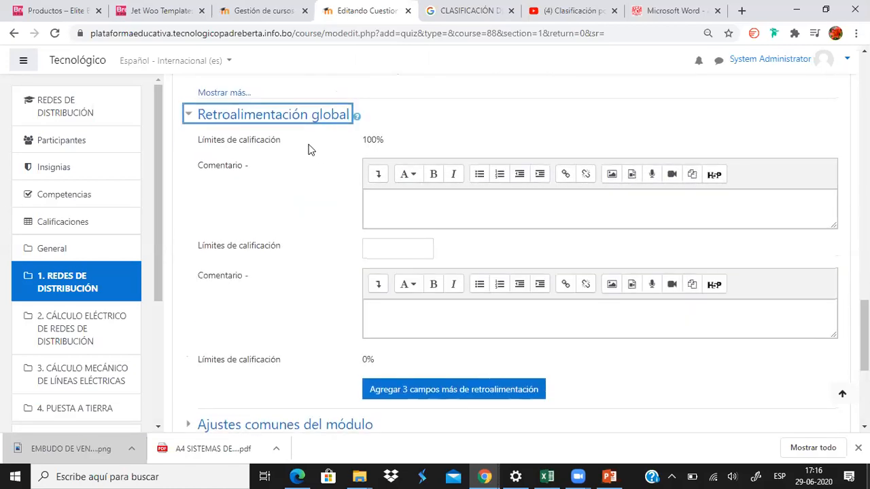
pyautogui.scroll(-2, 367, 195)
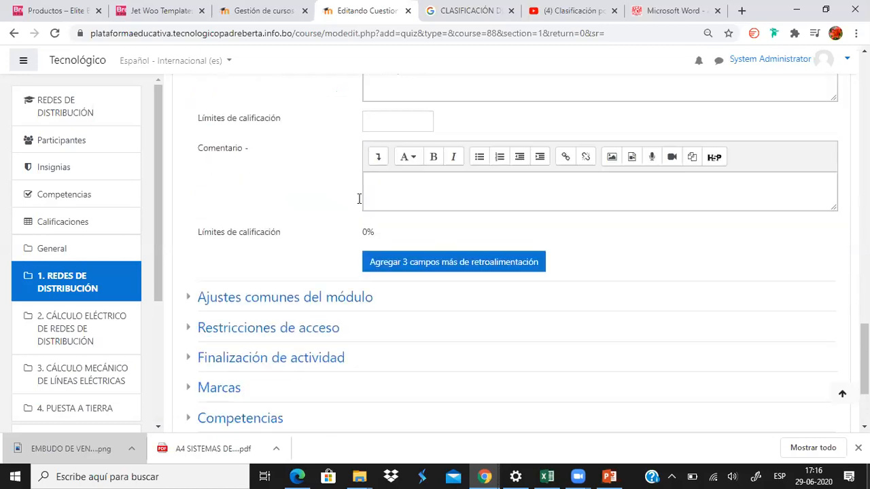
# Expand Ajustes comunes del módulo and review the opened sections from the review options down to the global feedback.
pyautogui.click(215, 301)
pyautogui.scroll(4, 324, 266)
pyautogui.scroll(15, 324, 265)
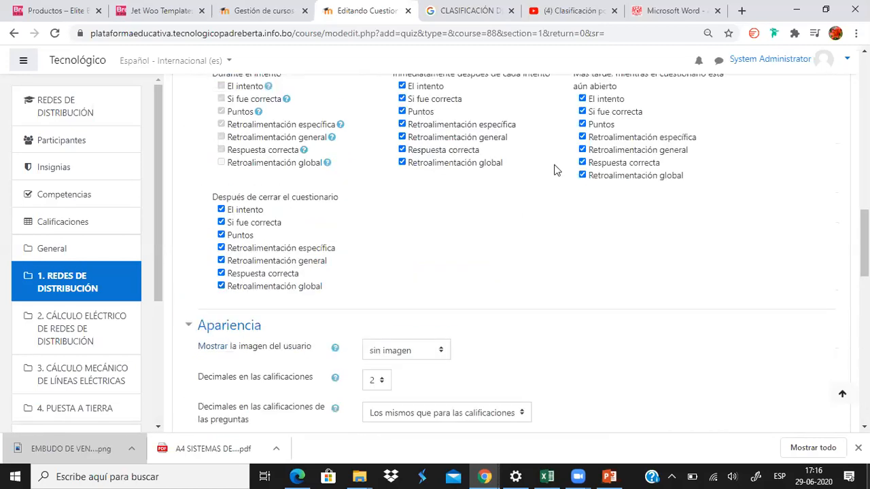
pyautogui.scroll(4, 438, 247)
pyautogui.scroll(-12, 435, 241)
pyautogui.scroll(-4, 429, 251)
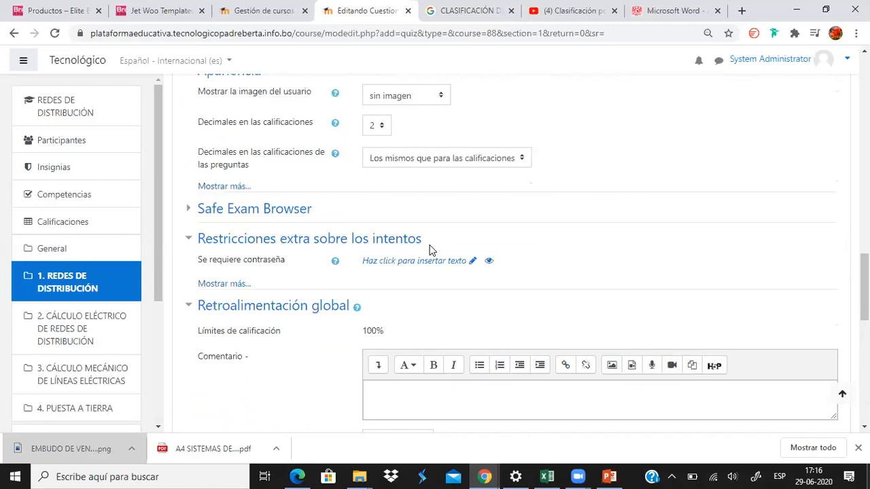
pyautogui.scroll(-4, 427, 257)
pyautogui.scroll(3, 428, 234)
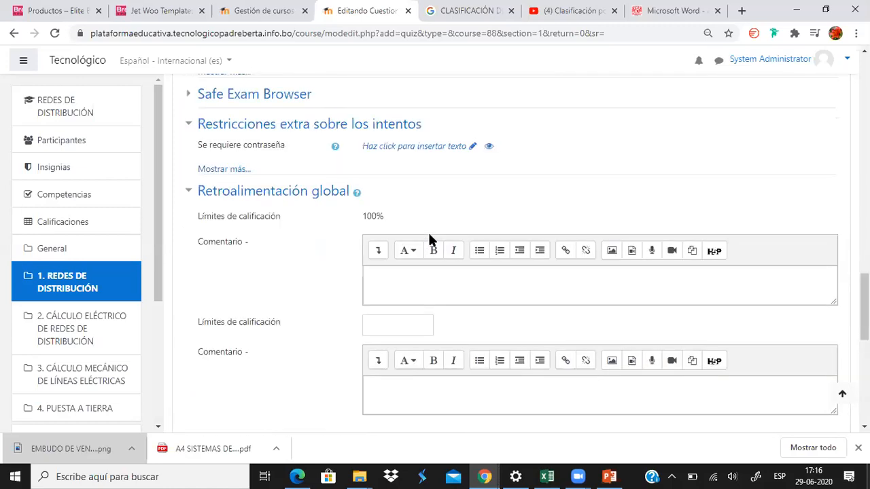
pyautogui.scroll(11, 430, 240)
pyautogui.scroll(-4, 434, 242)
pyautogui.scroll(-9, 437, 248)
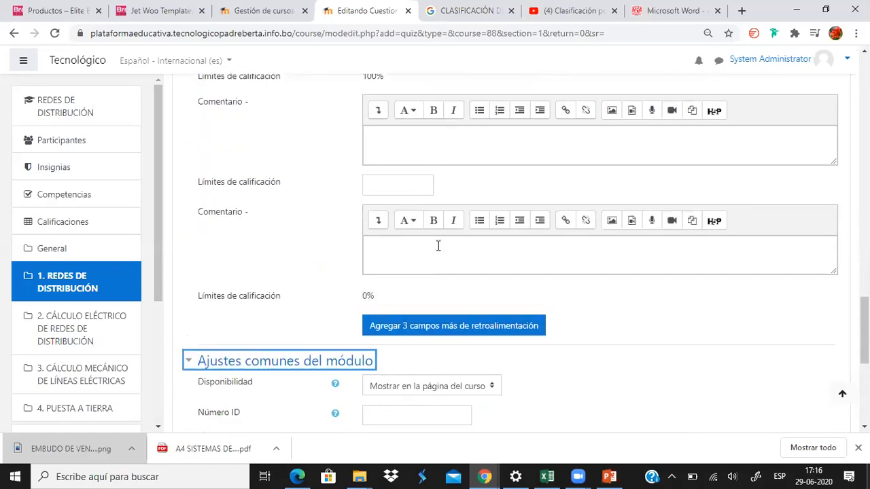
pyautogui.scroll(4, 301, 167)
# Collapse Retroalimentación global and expand the Restricciones de acceso, Finalización de actividad and Marcas sections.
pyautogui.click(201, 305)
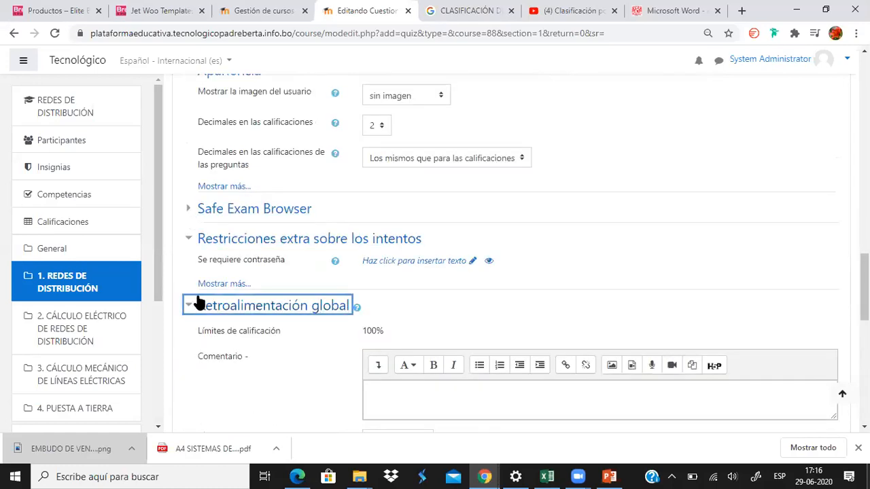
pyautogui.scroll(-3, 340, 291)
pyautogui.click(272, 286)
pyautogui.scroll(-3, 271, 286)
pyautogui.click(214, 210)
pyautogui.scroll(-1, 227, 279)
pyautogui.click(198, 244)
# Review the exam description, opening and closing dates, time limit and time-expiry behaviour.
pyautogui.scroll(20, 435, 266)
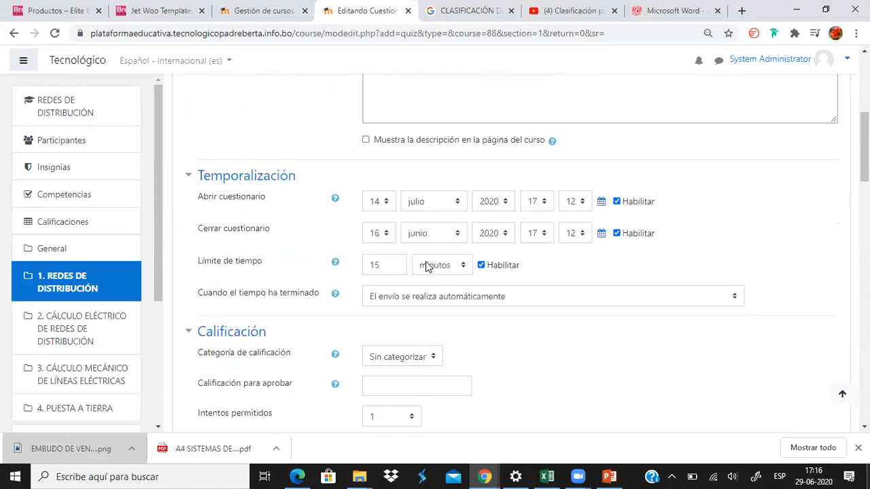
pyautogui.scroll(-3, 480, 268)
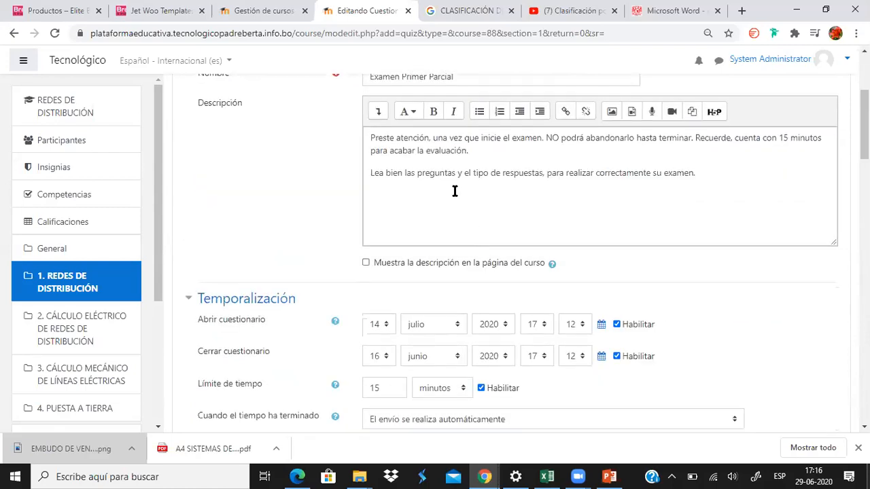
pyautogui.scroll(-2, 454, 192)
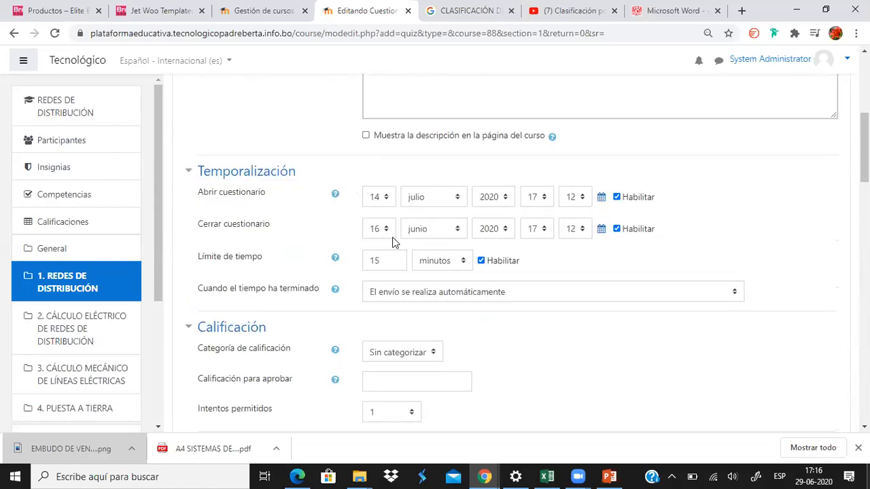
pyautogui.doubleClick(383, 261)
pyautogui.scroll(-2, 488, 250)
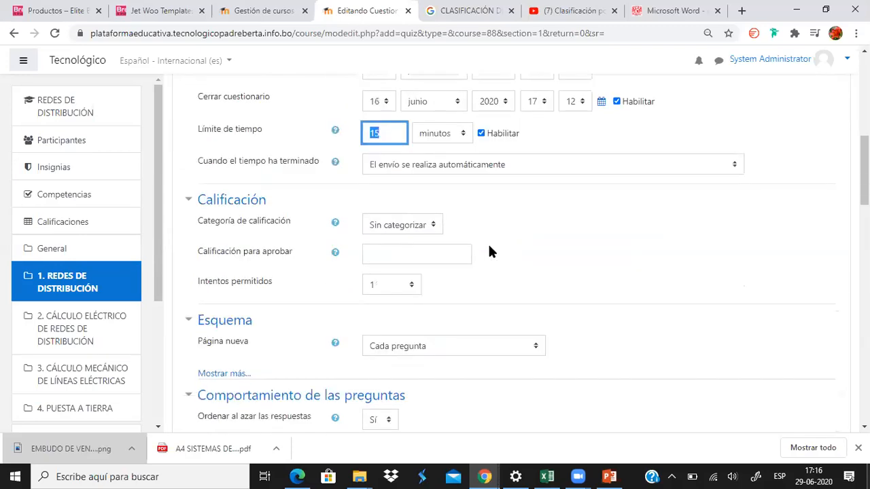
pyautogui.click(381, 165)
pyautogui.click(385, 167)
# Try to save the new quiz and display it.
pyautogui.scroll(-5, 419, 233)
pyautogui.scroll(-5, 419, 233)
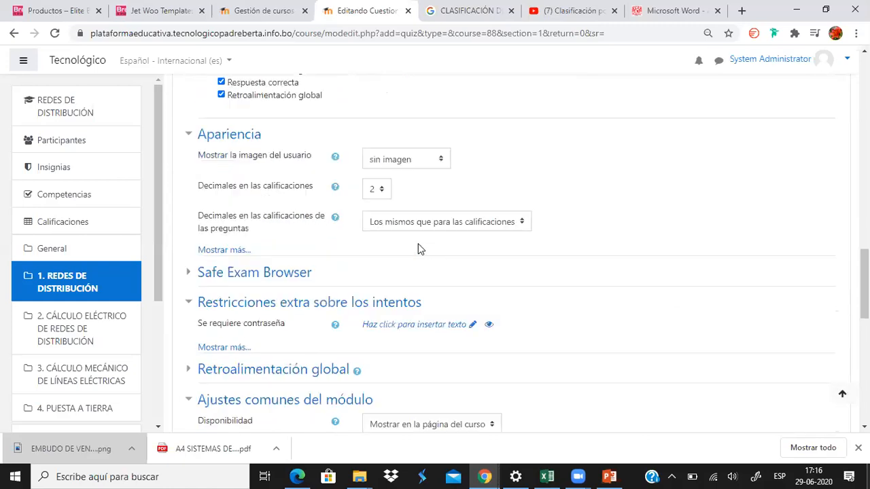
pyautogui.scroll(-10, 419, 249)
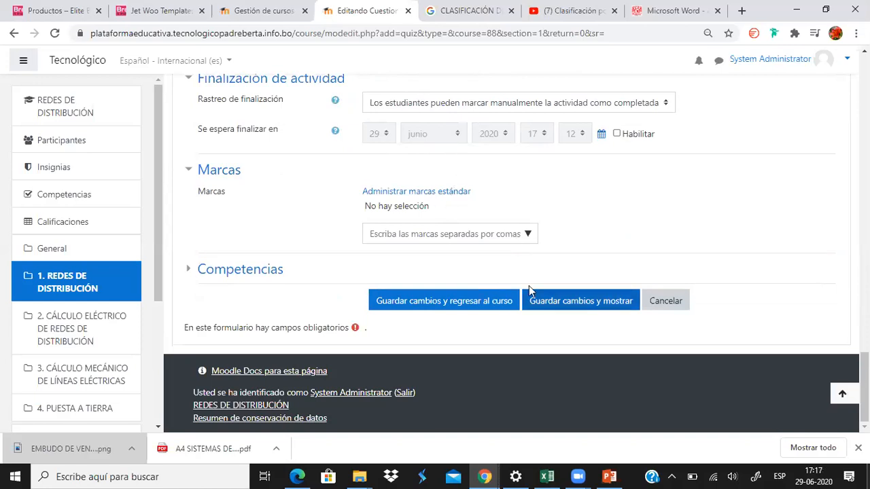
pyautogui.click(583, 306)
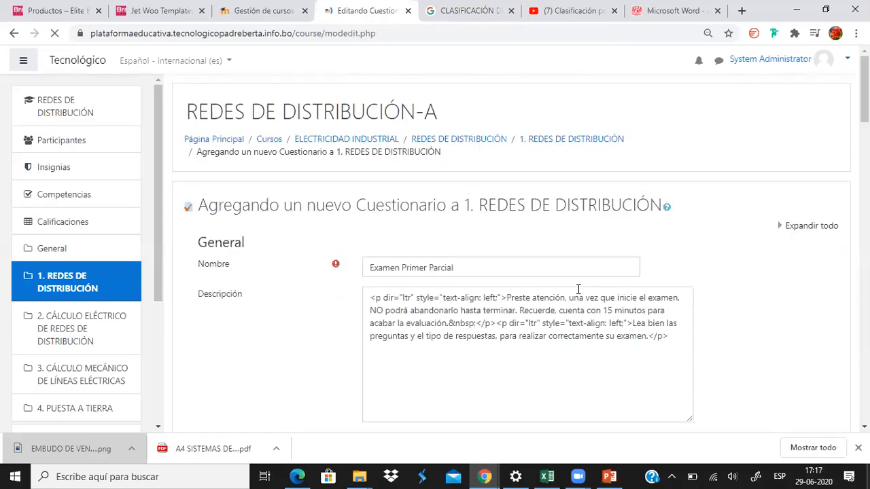
# Set the month of the quiz closing date to julio and check it against the opening date.
pyautogui.scroll(-5, 579, 289)
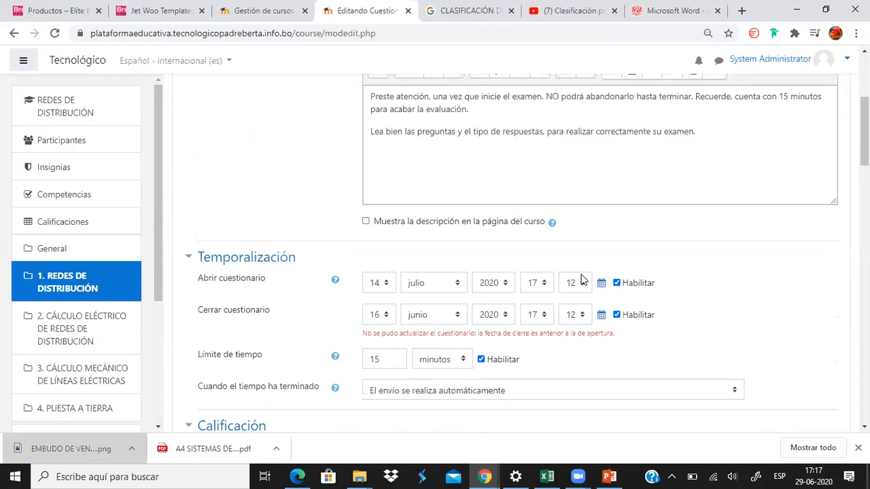
pyautogui.click(455, 314)
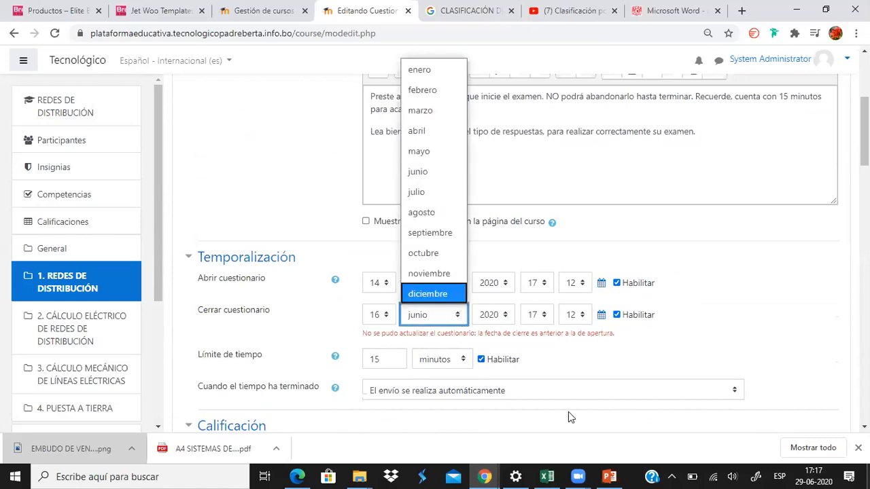
pyautogui.click(418, 192)
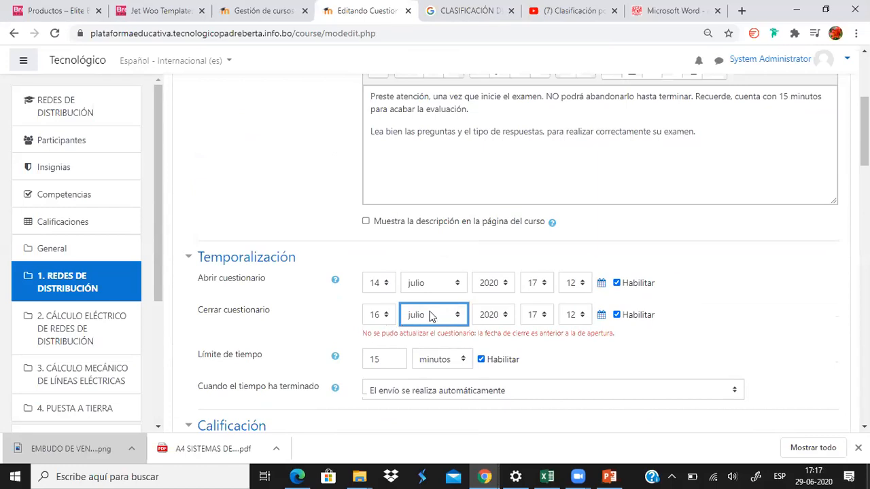
pyautogui.scroll(-2, 468, 298)
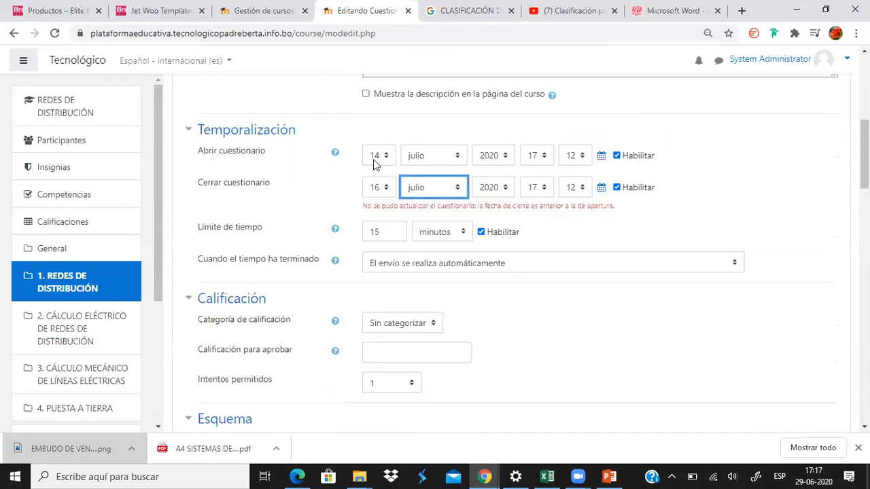
pyautogui.click(435, 190)
pyautogui.click(435, 190)
pyautogui.moveTo(400, 206); pyautogui.dragTo(494, 199)
# Save the quiz and display its page to review the attempts, dates and time limit.
pyautogui.scroll(-4, 519, 213)
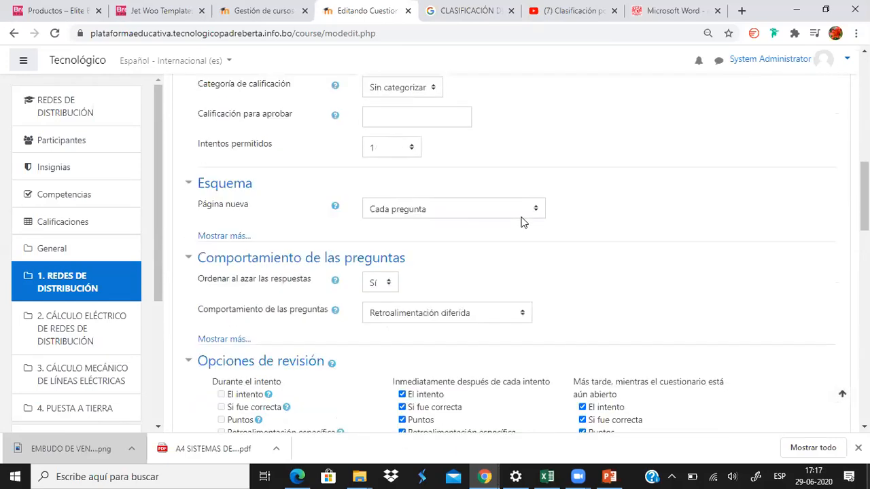
pyautogui.scroll(-10, 523, 221)
pyautogui.click(567, 305)
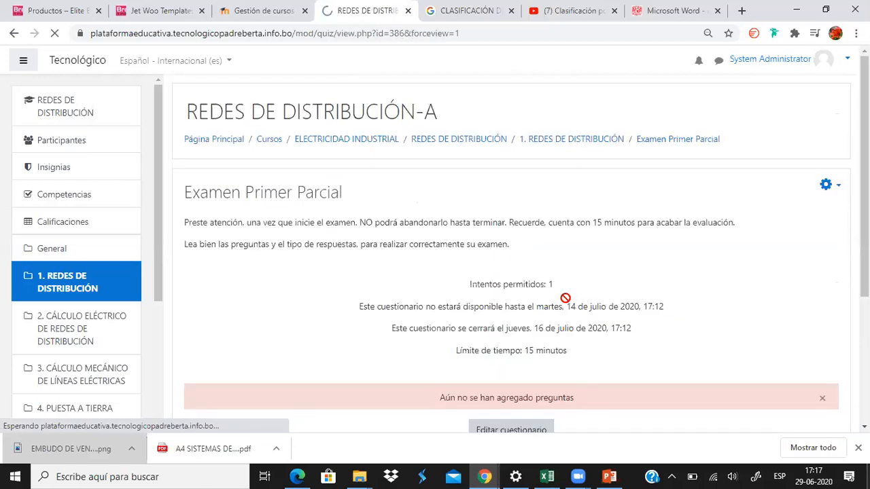
pyautogui.scroll(-2, 563, 295)
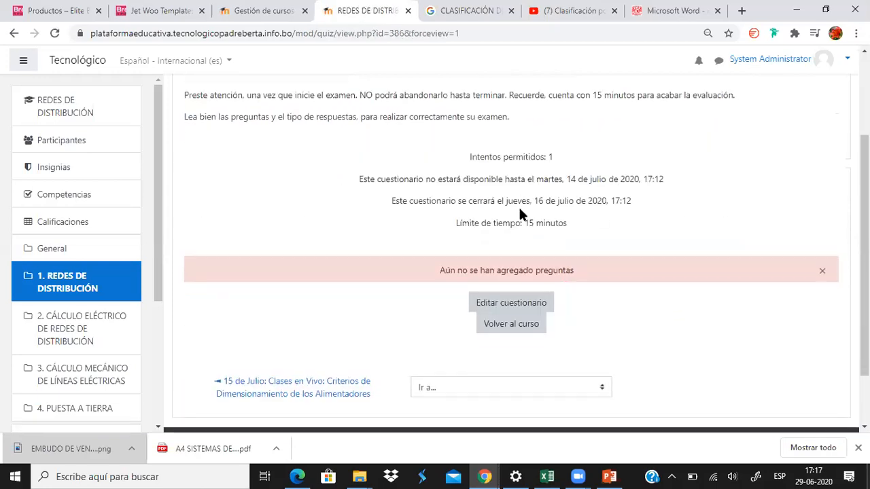
# Open the question editor of the Examen Primer Parcial quiz and display the maximum grade and the options for adding questions.
pyautogui.click(500, 304)
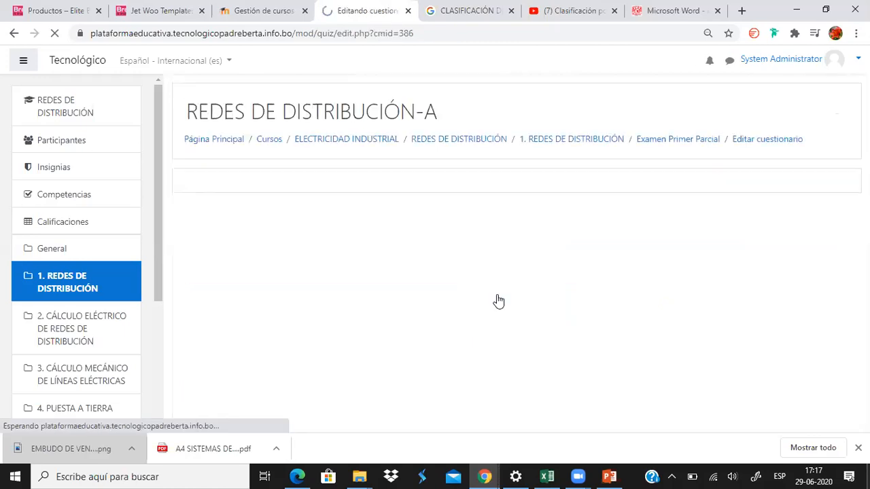
pyautogui.scroll(-1, 503, 241)
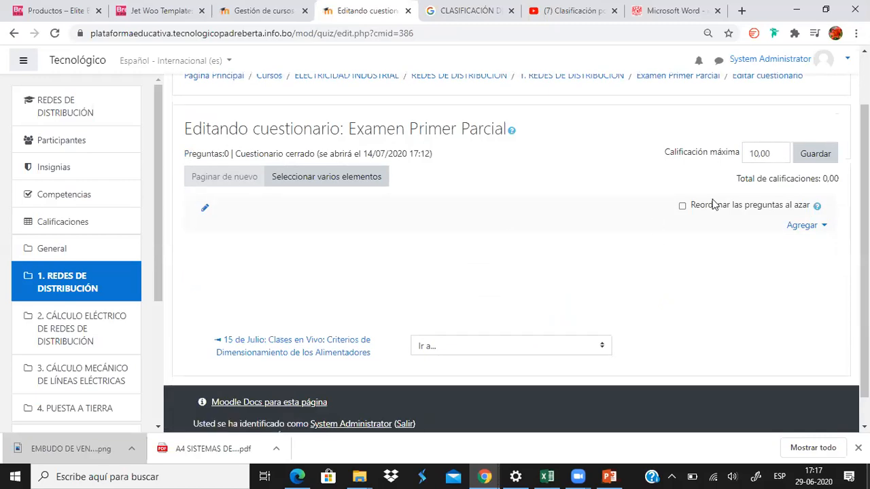
pyautogui.moveTo(775, 154); pyautogui.dragTo(746, 171)
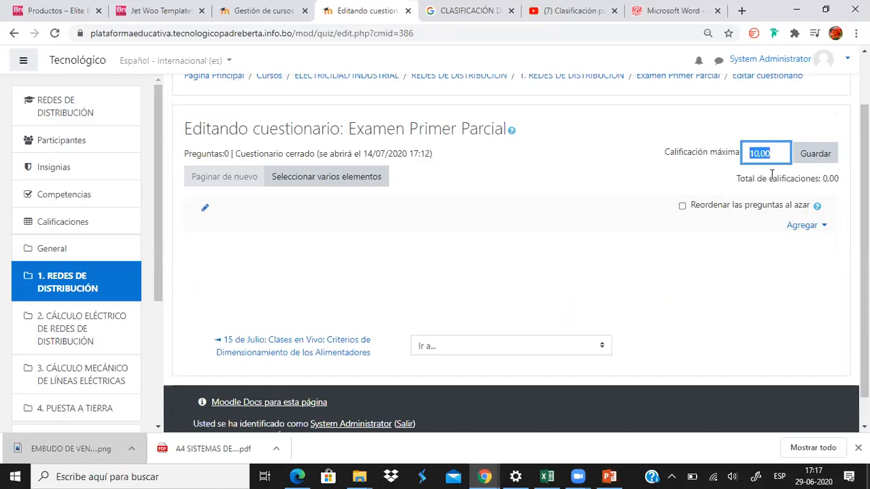
pyautogui.click(800, 226)
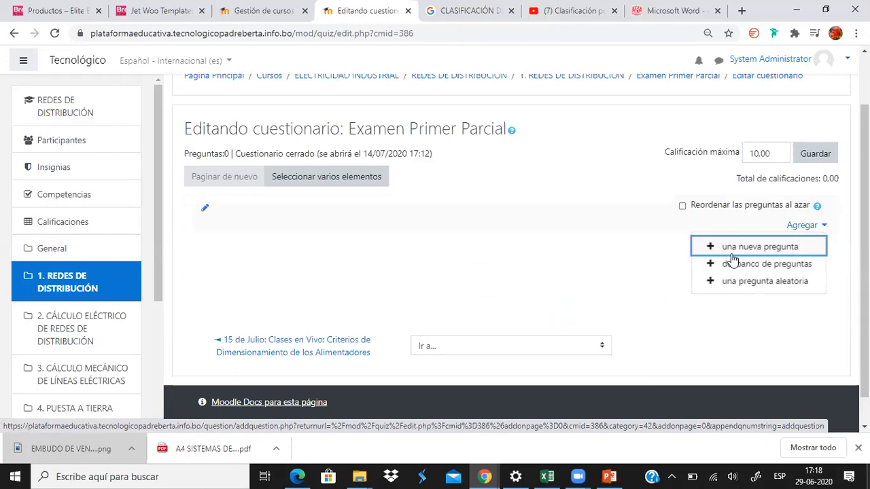
pyautogui.press('XF86MonBrightnessDown')
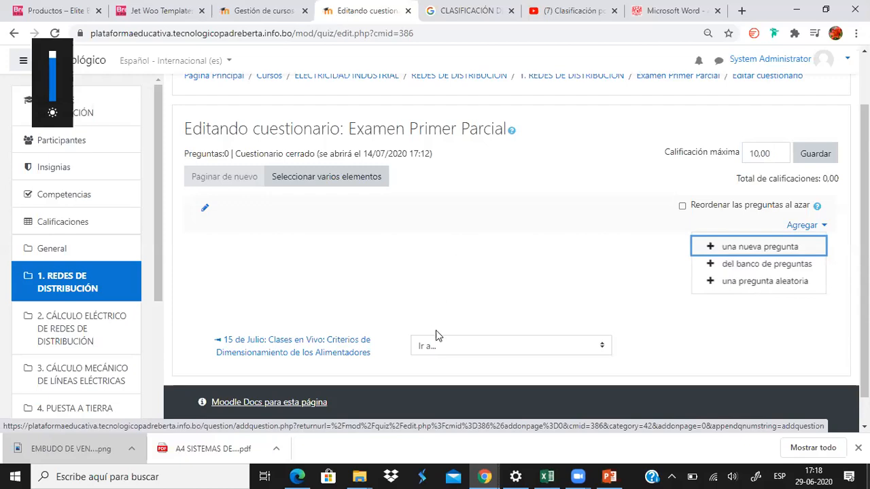
pyautogui.press('XF86MonBrightnessDown')
pyautogui.press('XF86MonBrightnessDown')
pyautogui.press('XF86MonBrightnessDown')
pyautogui.press('XF86MonBrightnessDown')
pyautogui.press('XF86MonBrightnessDown')
pyautogui.press('XF86MonBrightnessDown')
pyautogui.press('XF86MonBrightnessDown')
pyautogui.press('XF86MonBrightnessDown')
pyautogui.press('XF86MonBrightnessDown')
pyautogui.press('XF86MonBrightnessDown')
pyautogui.press('XF86MonBrightnessUp')
pyautogui.press('XF86MonBrightnessUp')
pyautogui.press('XF86MonBrightnessUp')
pyautogui.press('XF86MonBrightnessUp')
pyautogui.press('XF86MonBrightnessUp')
pyautogui.press('XF86MonBrightnessUp')
pyautogui.press('XF86MonBrightnessUp')
pyautogui.press('XF86MonBrightnessUp')
pyautogui.press('XF86MonBrightnessUp')
# Check the question bank option and dismiss it, and start adding a new question to the quiz instead.
pyautogui.click(766, 265)
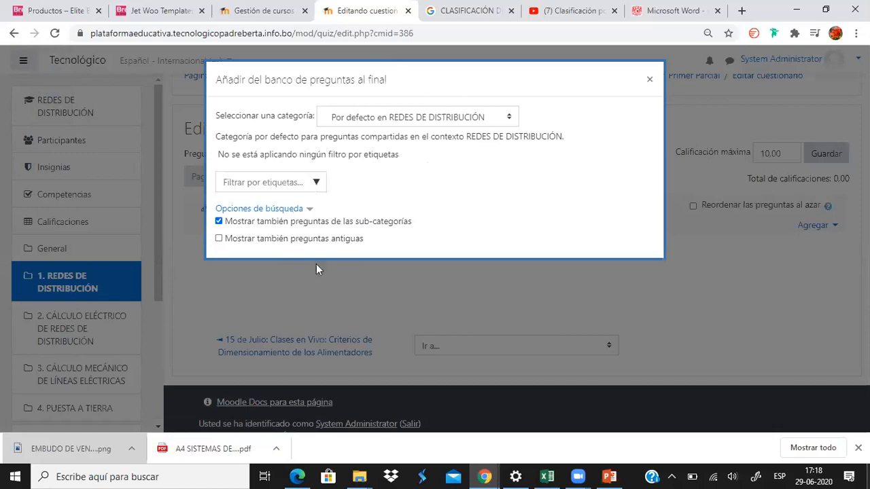
pyautogui.click(650, 80)
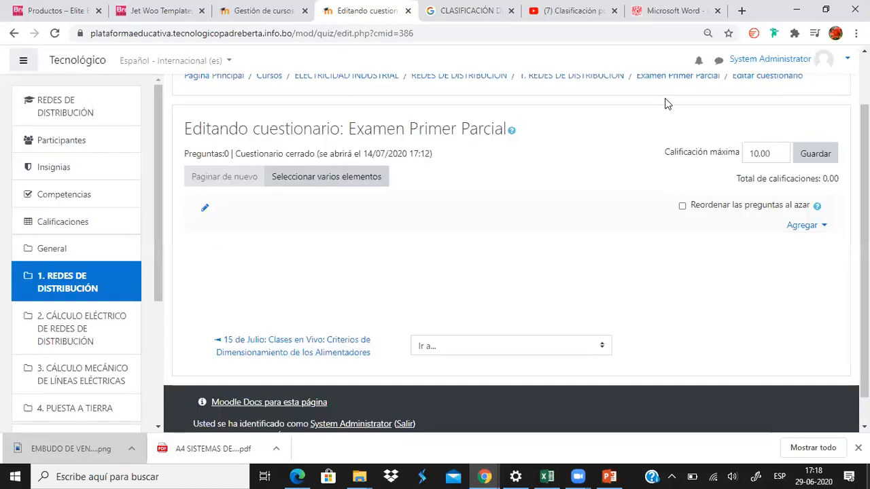
pyautogui.click(801, 227)
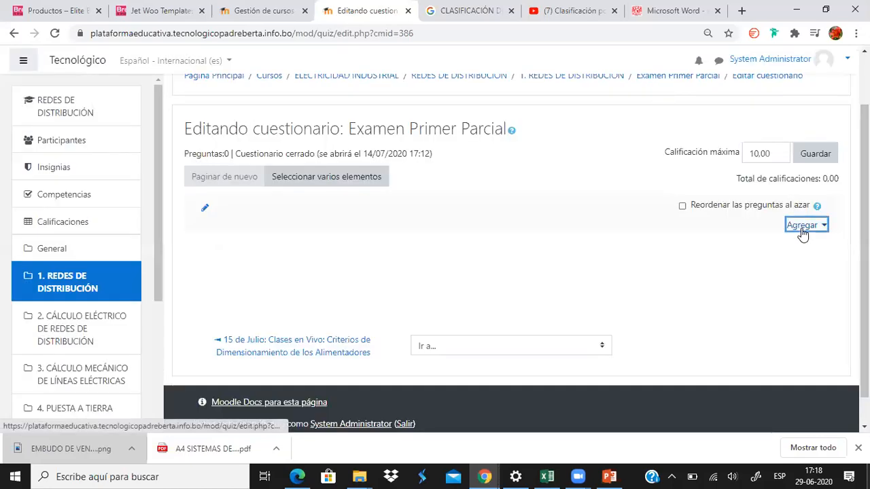
pyautogui.click(768, 249)
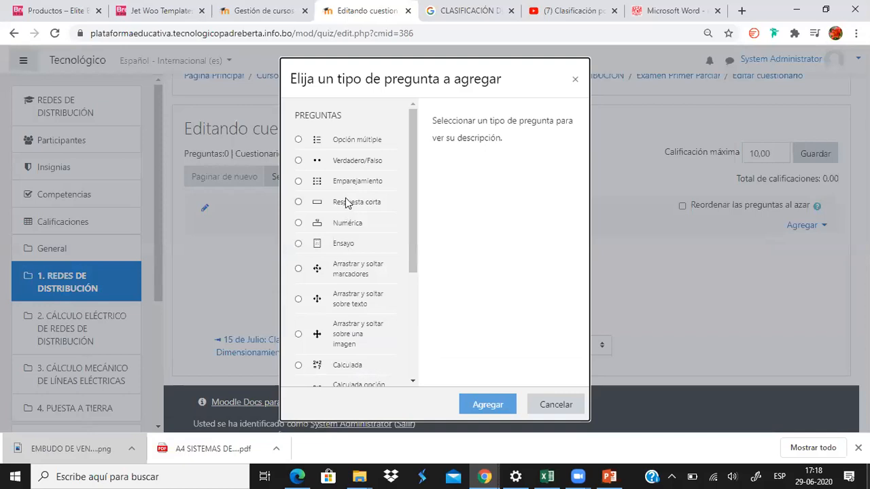
# Examine the complete list of question types available for the quiz.
pyautogui.scroll(-1, 346, 184)
pyautogui.scroll(1, 323, 153)
pyautogui.scroll(-3, 337, 249)
pyautogui.scroll(3, 335, 257)
pyautogui.scroll(-2, 323, 224)
pyautogui.scroll(2, 323, 228)
pyautogui.scroll(-4, 323, 227)
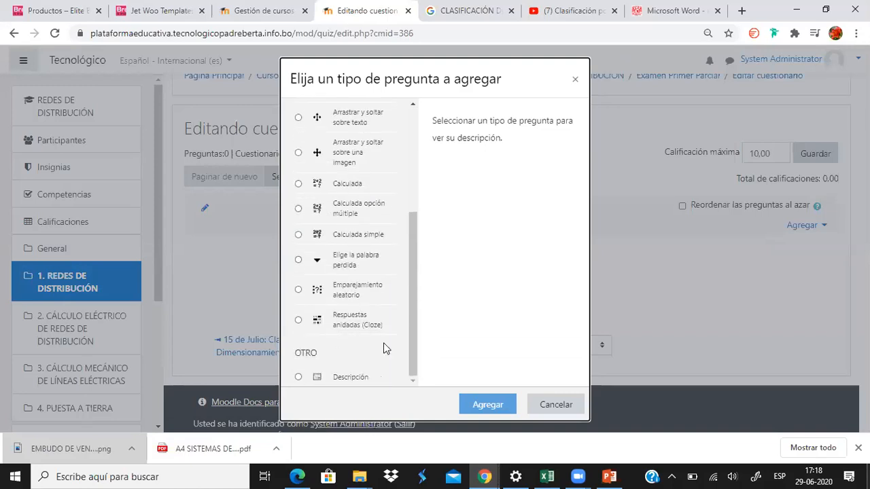
pyautogui.scroll(2, 407, 263)
pyautogui.scroll(2, 408, 259)
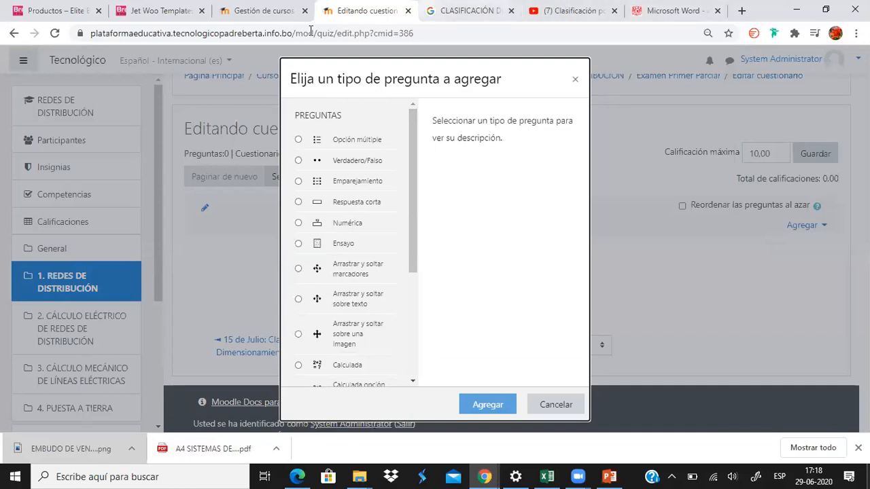
# Add a question of the type Opción múltiple and name it "01.".
pyautogui.click(298, 140)
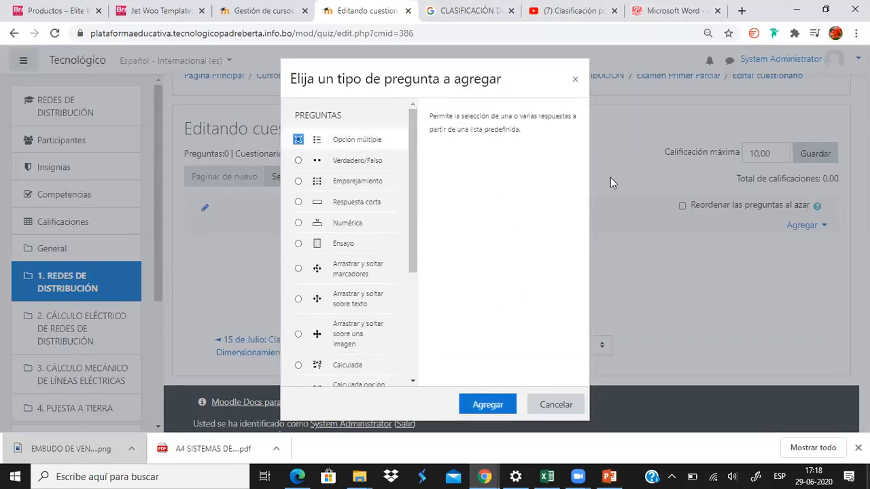
pyautogui.click(494, 408)
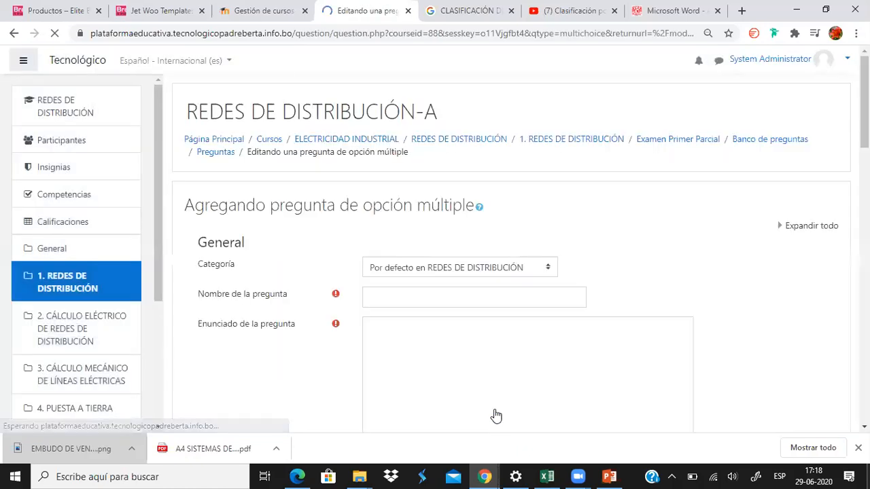
pyautogui.scroll(-2, 383, 344)
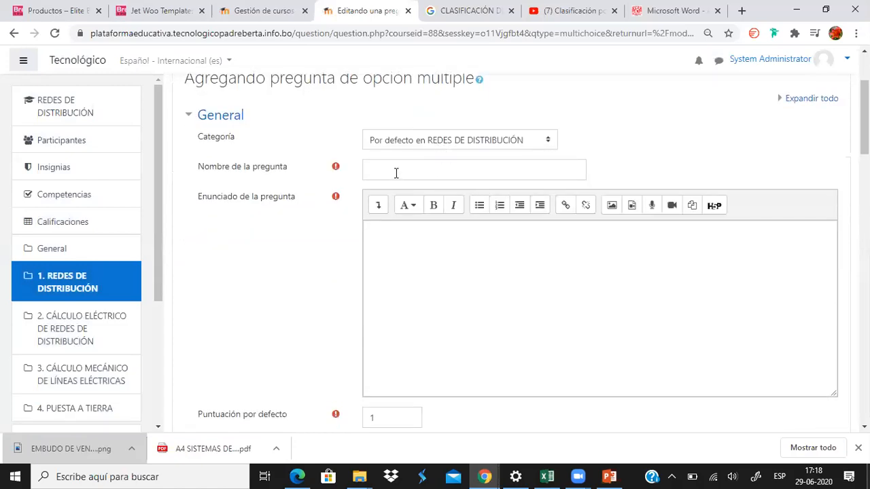
pyautogui.click(397, 170)
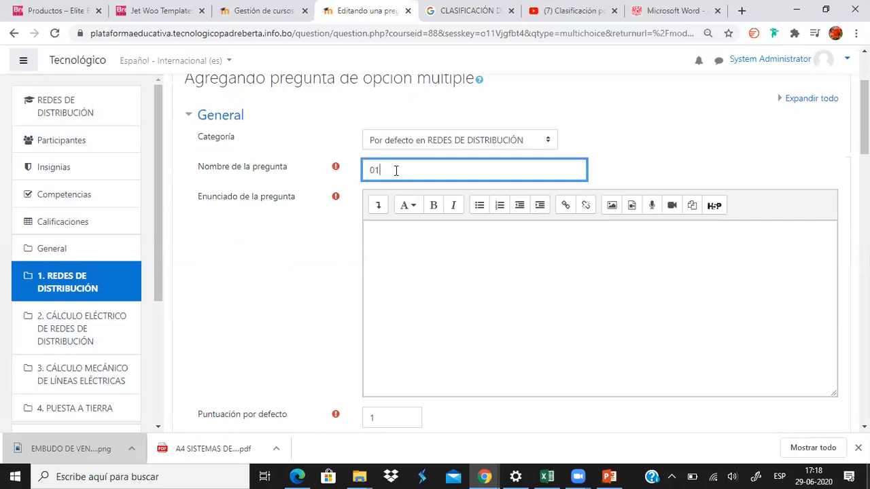
# Consult the course topics in the incognito window and enter the question statement "Existen 3 tipos de alimentadores. Seleccione la opción INCORRECTA".
pyautogui.click(389, 232)
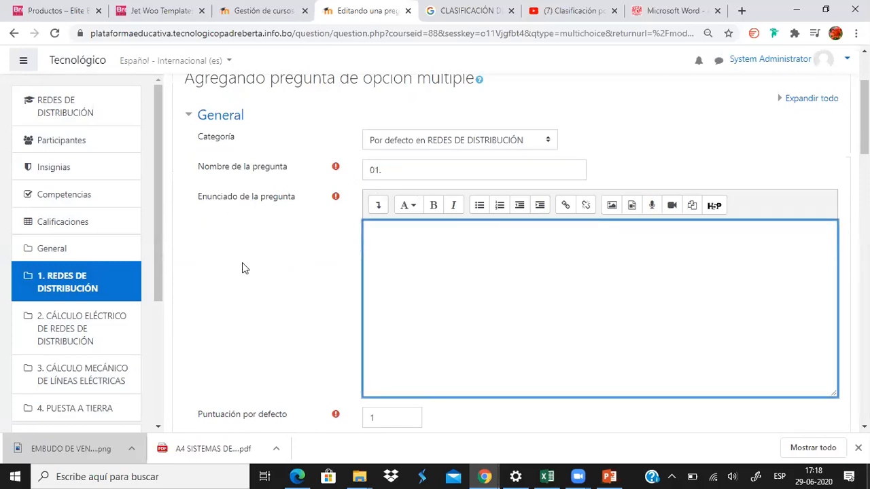
pyautogui.click(286, 9)
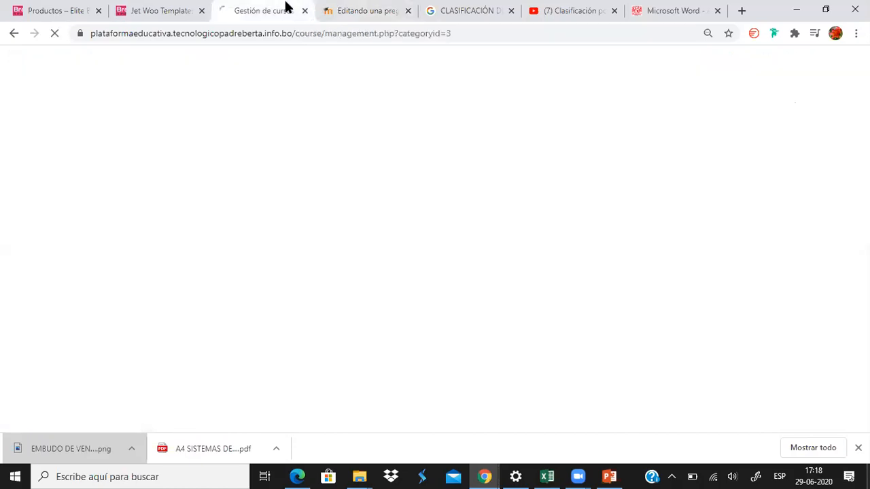
pyautogui.click(332, 10)
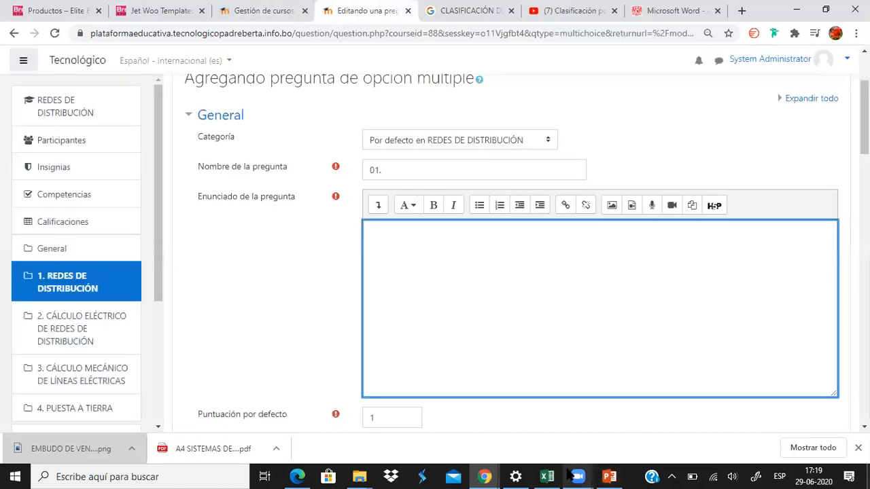
pyautogui.moveTo(497, 472)
pyautogui.click(529, 421)
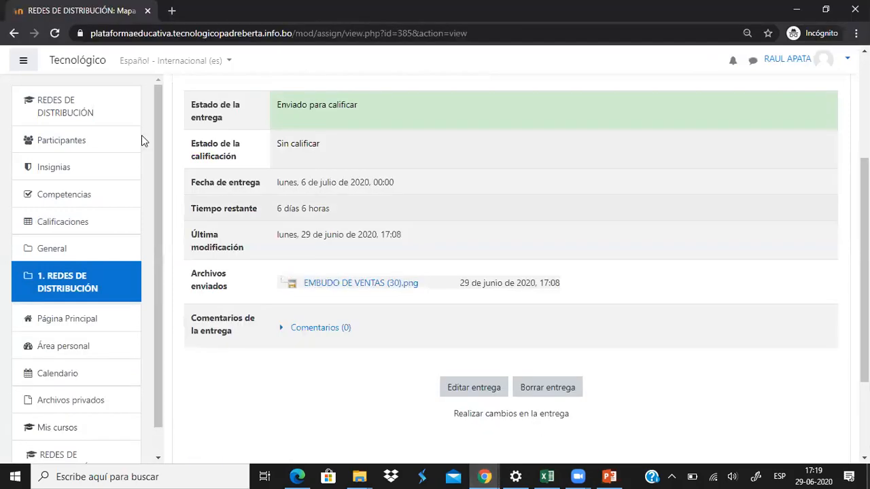
pyautogui.click(72, 248)
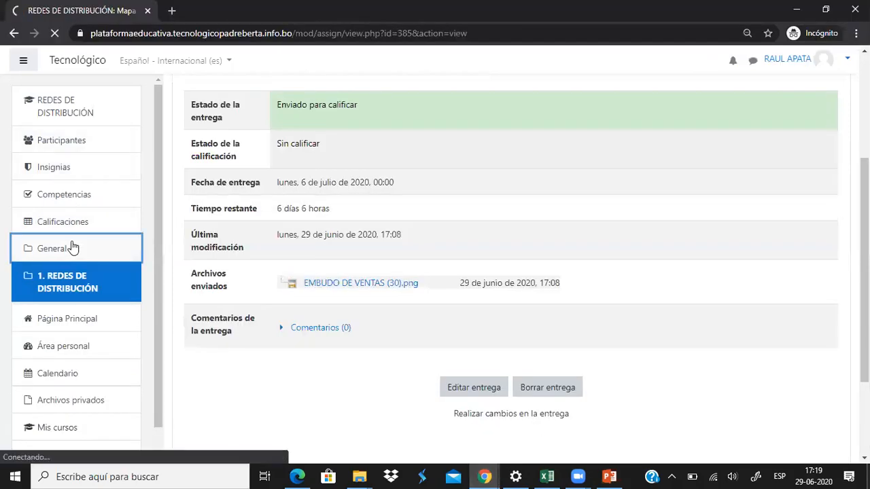
pyautogui.scroll(-2, 592, 224)
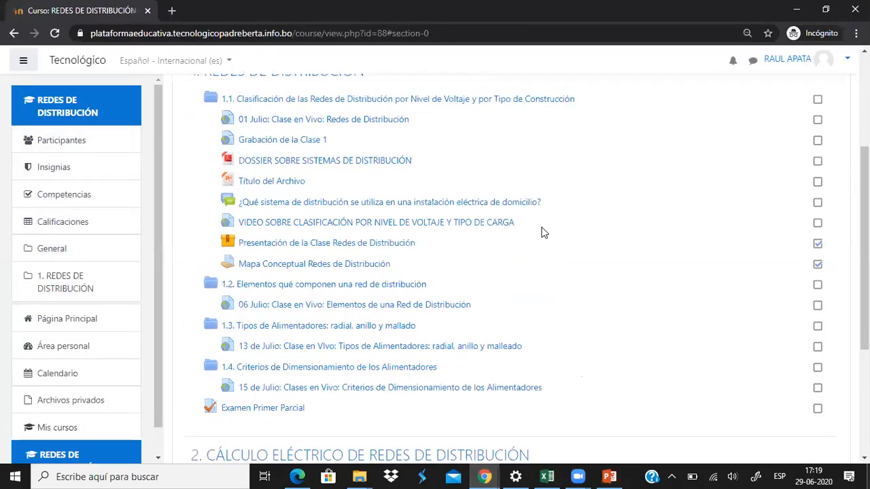
pyautogui.scroll(-1, 497, 238)
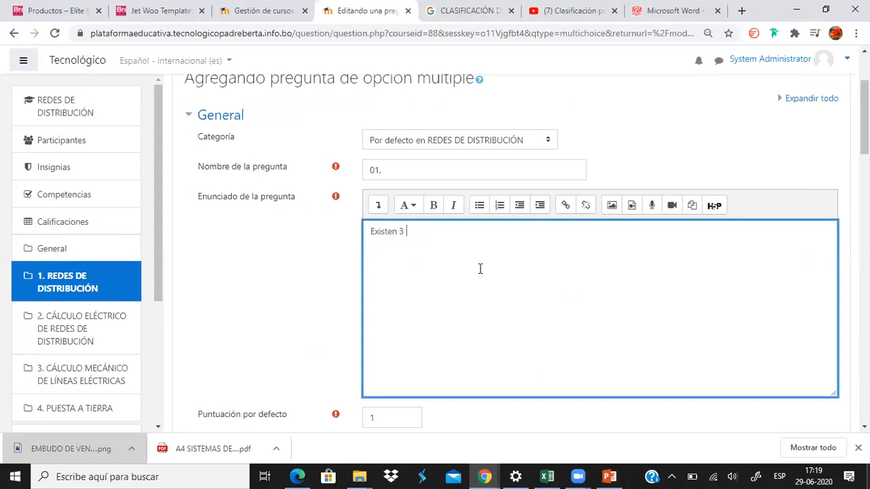
pyautogui.write('mentadores. Seleccione la opción INCORRECTA')
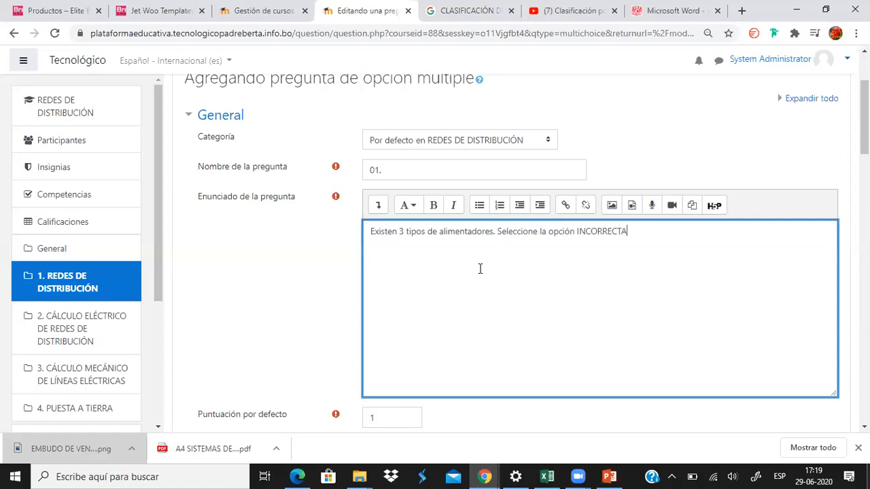
# Set the multiple-choice question to accept Sólo una respuesta.
pyautogui.scroll(-3, 460, 258)
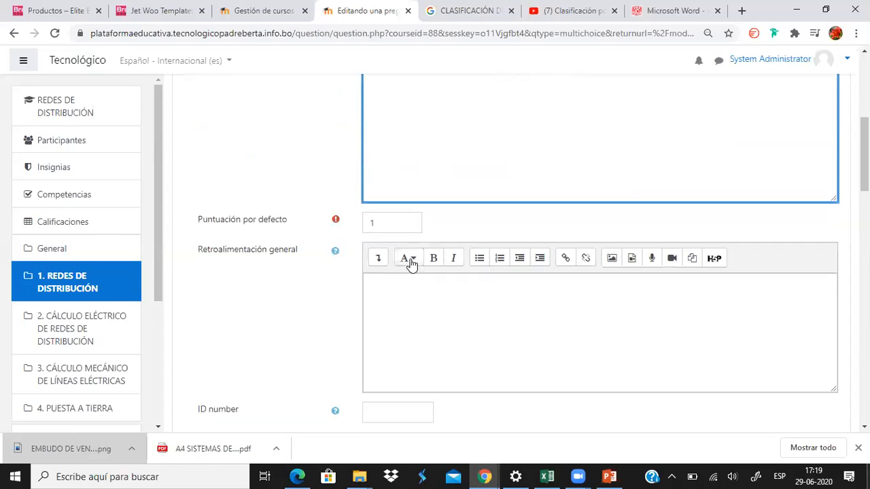
pyautogui.scroll(-5, 411, 264)
pyautogui.scroll(4, 412, 263)
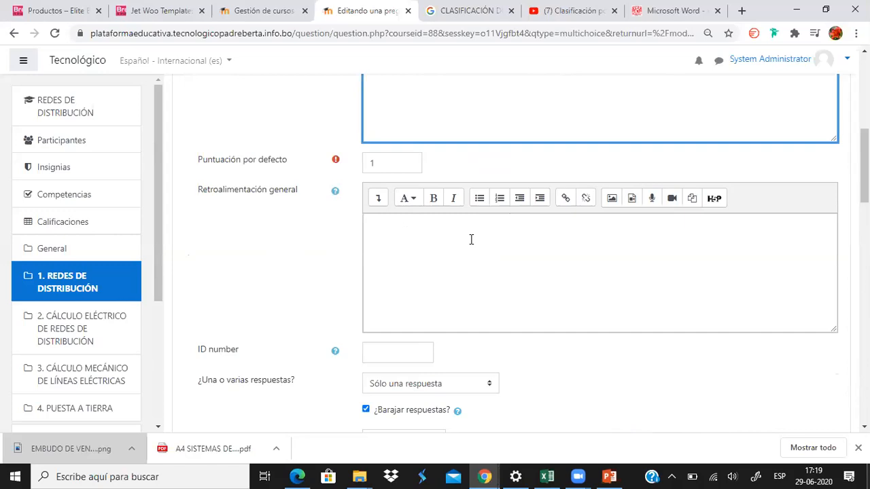
pyautogui.scroll(-2, 471, 240)
pyautogui.click(461, 258)
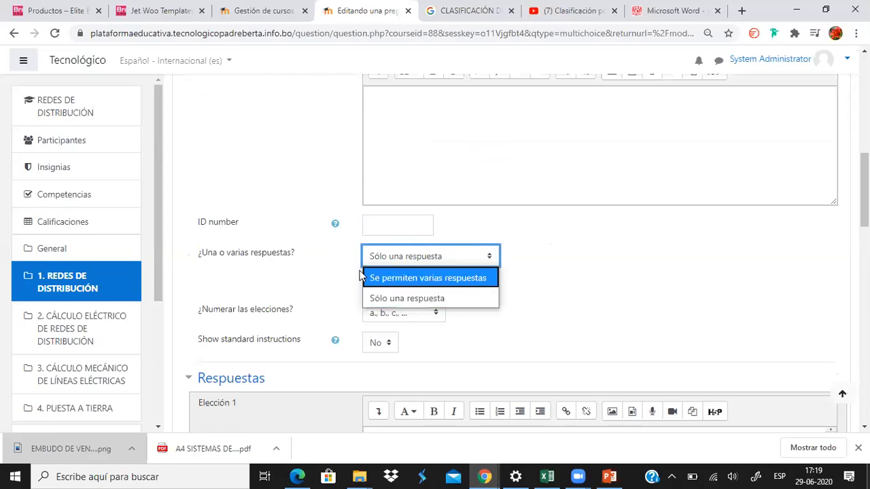
pyautogui.click(406, 300)
# Enter the radial feeder type as answer choice 1, checking the course topic's wording, and "Circular" as answer choice 2.
pyautogui.scroll(-3, 479, 301)
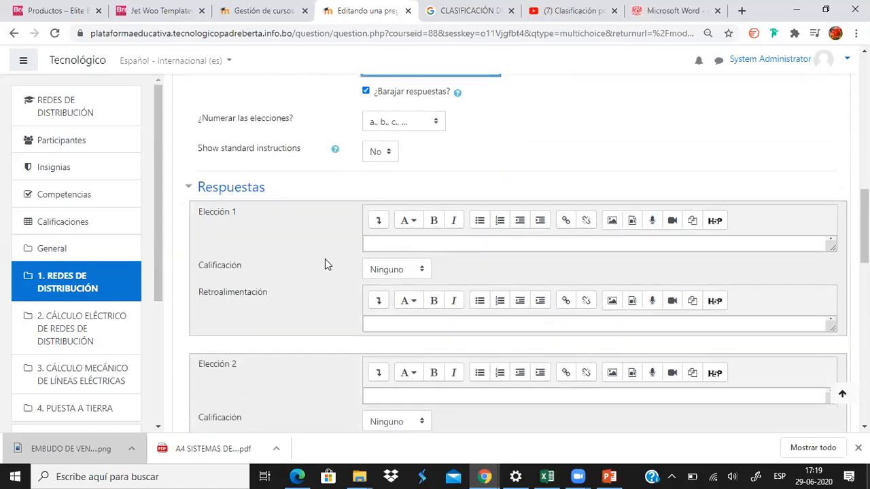
pyautogui.click(376, 244)
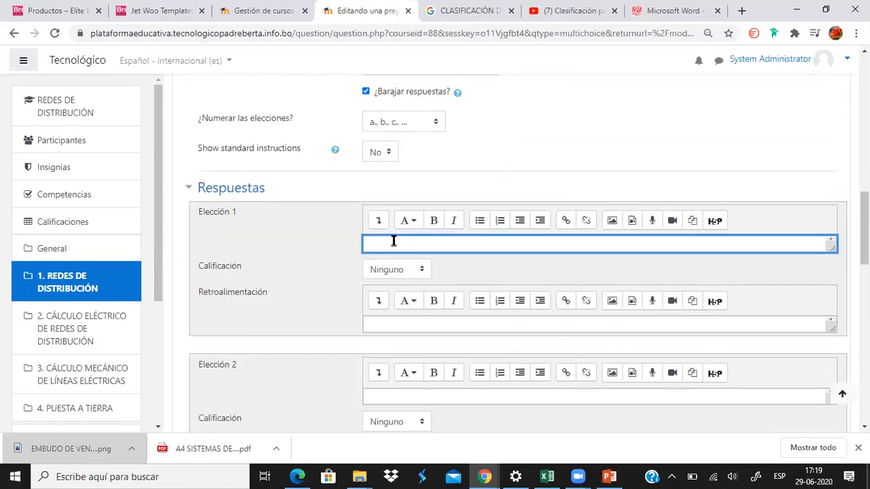
pyautogui.hotkey('alt', 'Tab')
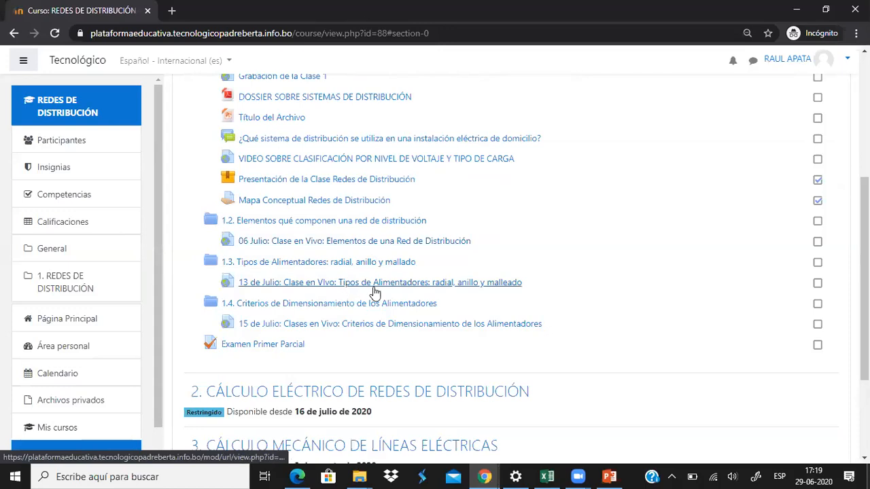
pyautogui.hotkey('alt', 'Tab')
pyautogui.write('Rada')
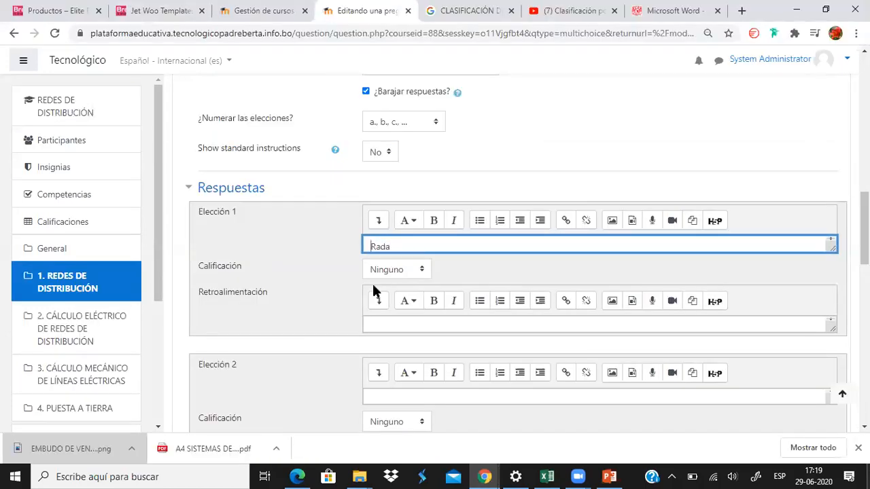
pyautogui.press('BackSpace')
pyautogui.scroll(-3, 415, 258)
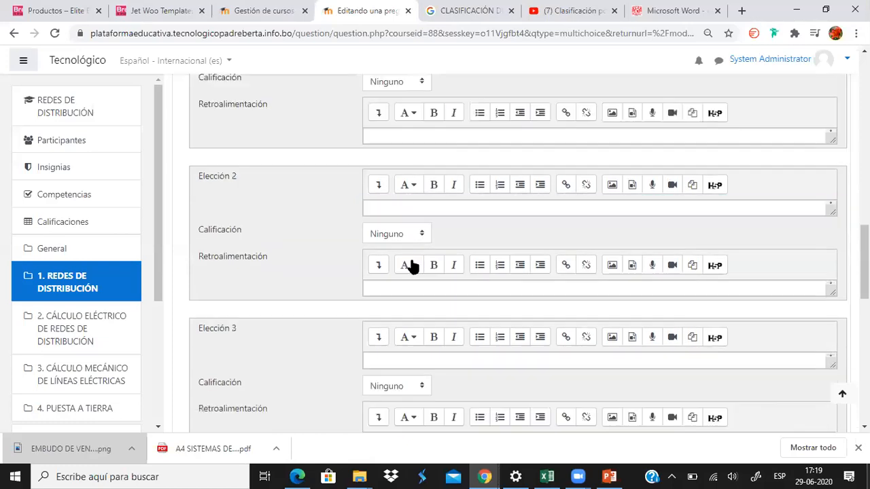
pyautogui.click(395, 205)
pyautogui.write('circular')
pyautogui.press('Tab')
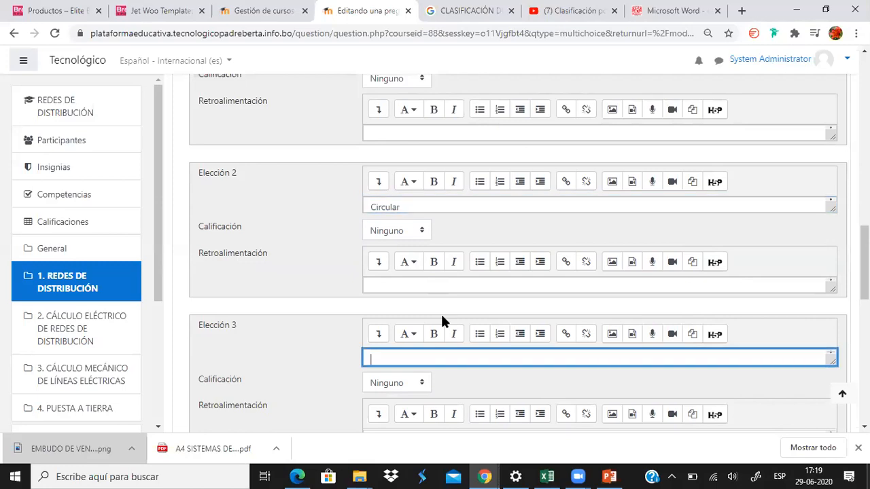
# Enter "Anillo" as answer choice 3 and "Malleado" as answer choice 4, following the course topic on feeder types.
pyautogui.hotkey('alt', 'Tab')
pyautogui.hotkey('alt', 'Tab')
pyautogui.write('Anil')
pyautogui.scroll(-3, 426, 353)
pyautogui.click(422, 324)
pyautogui.write('Mallead')
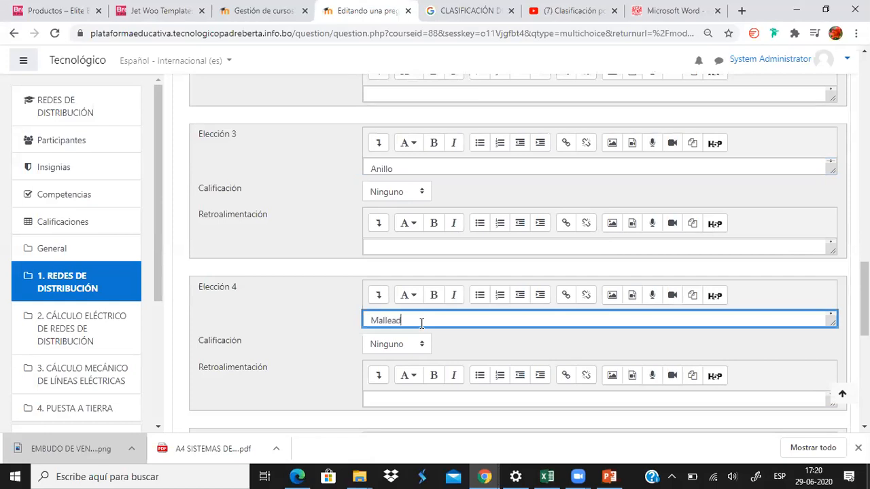
# Look over the answer choices, their grade settings and the remaining sections of the question form.
pyautogui.scroll(-2, 435, 334)
pyautogui.scroll(-2, 517, 327)
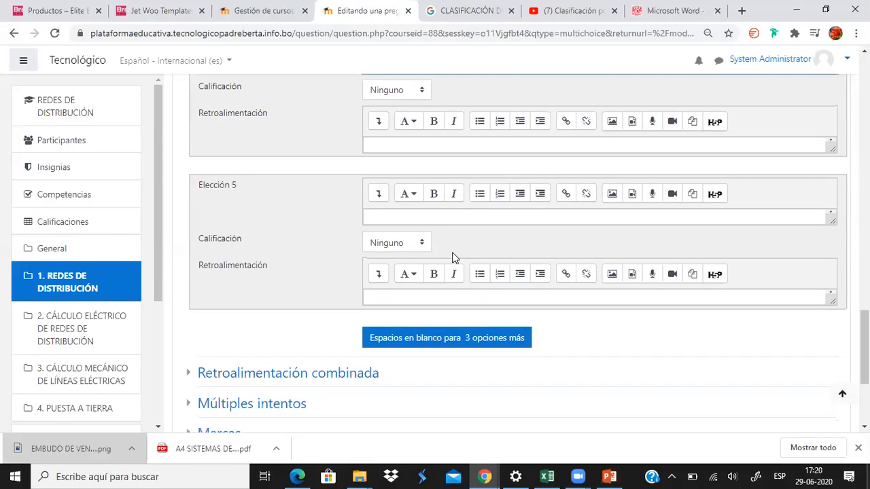
pyautogui.scroll(4, 452, 254)
pyautogui.scroll(-5, 453, 255)
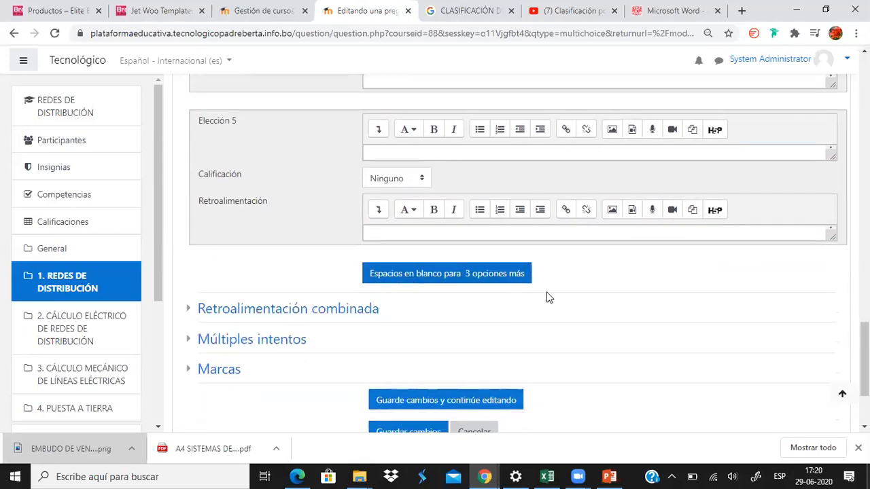
# Reword the end of the question statement to "Seleccione la opción que no corresponde a los tipos de alimentadores.".
pyautogui.scroll(5, 554, 291)
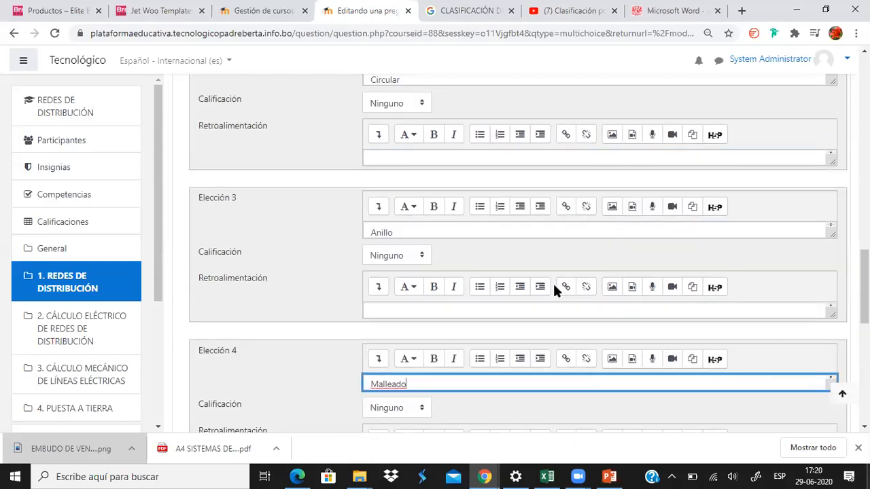
pyautogui.scroll(15, 554, 290)
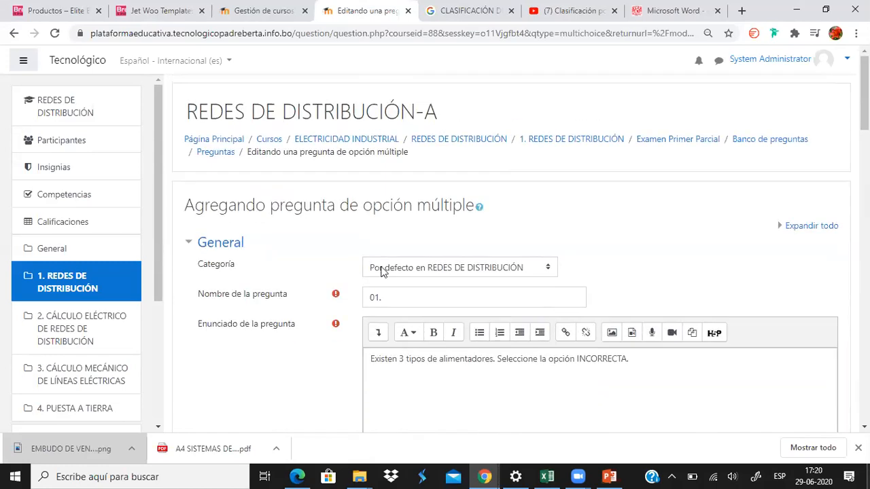
pyautogui.scroll(-1, 394, 269)
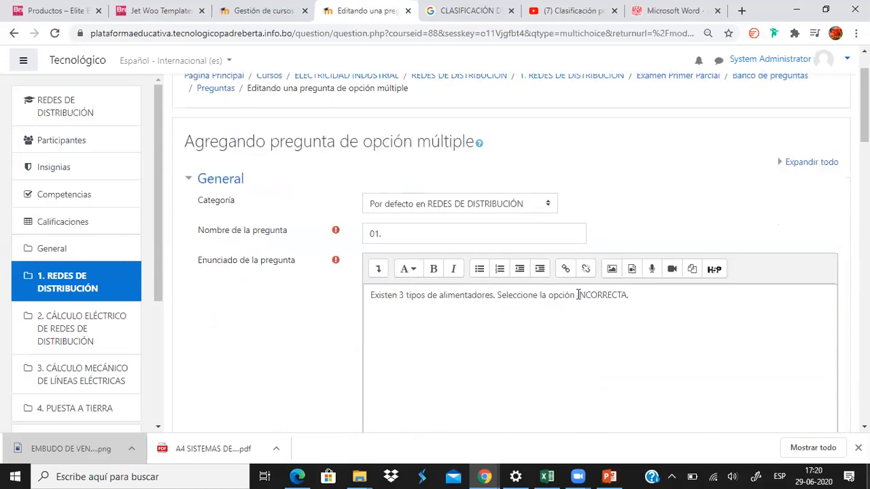
pyautogui.moveTo(578, 295); pyautogui.dragTo(619, 284)
pyautogui.press('BackSpace')
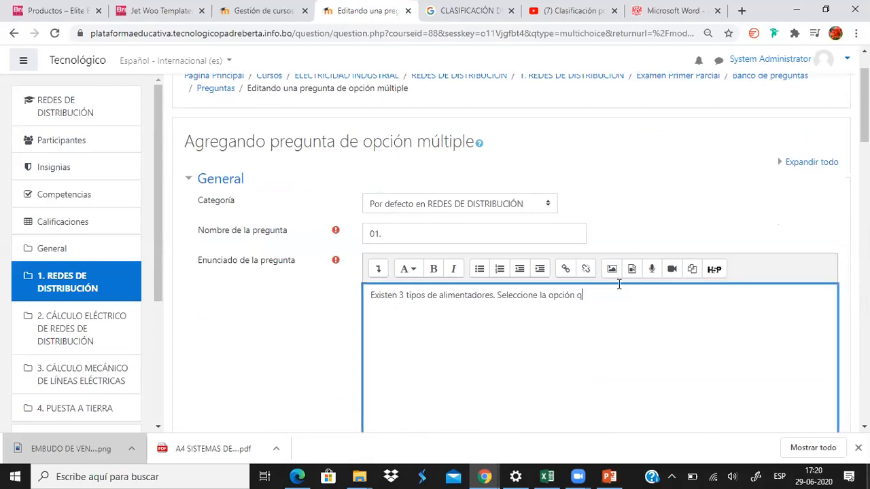
pyautogui.write('q8u')
pyautogui.press('BackSpace')
pyautogui.press('BackSpace')
pyautogui.write('ue no corresponde a los tipos de alimentadores')
# Grade answer choice 2, Circular, at 100% and give it the feedback "Excelente. Respuesta correcta.".
pyautogui.scroll(-10, 619, 285)
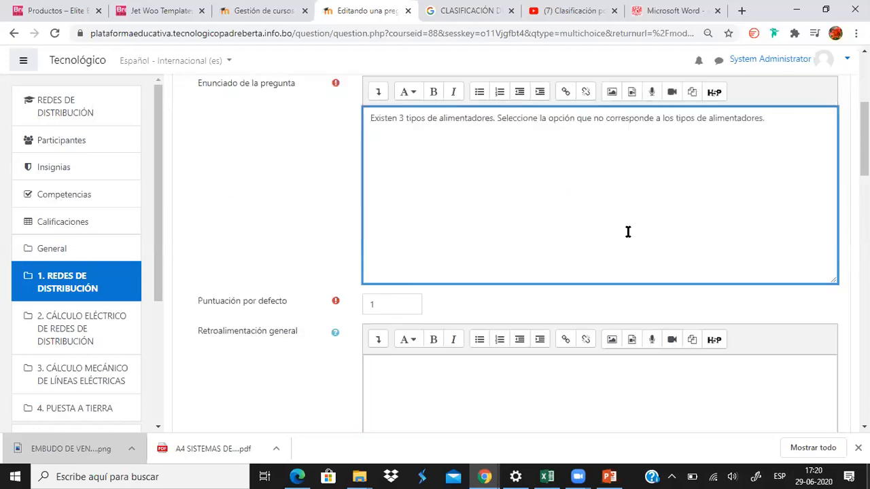
pyautogui.scroll(-2, 544, 303)
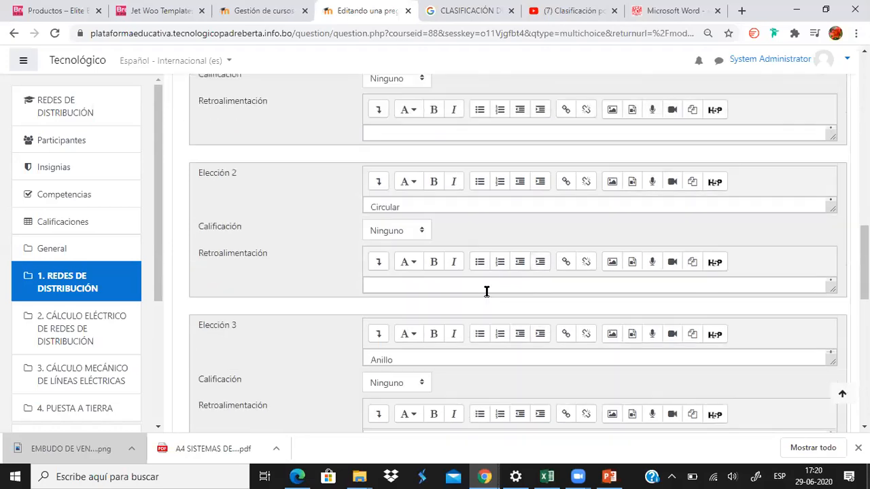
pyautogui.click(393, 231)
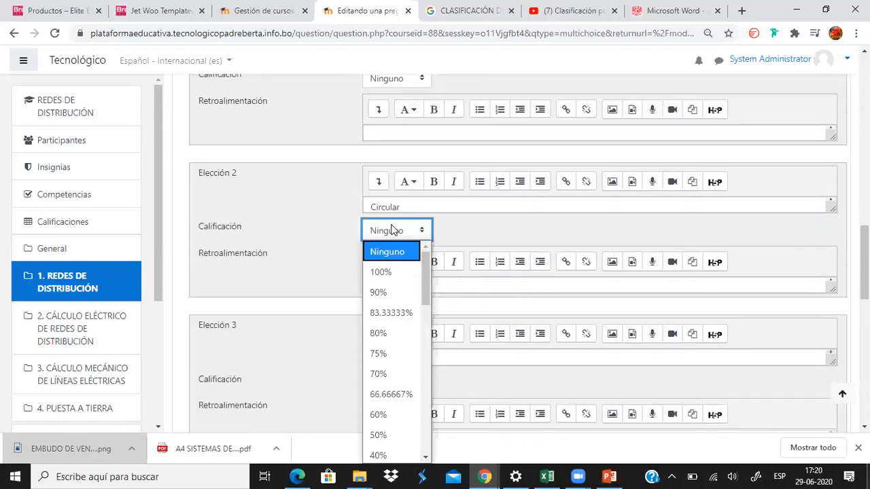
pyautogui.click(385, 273)
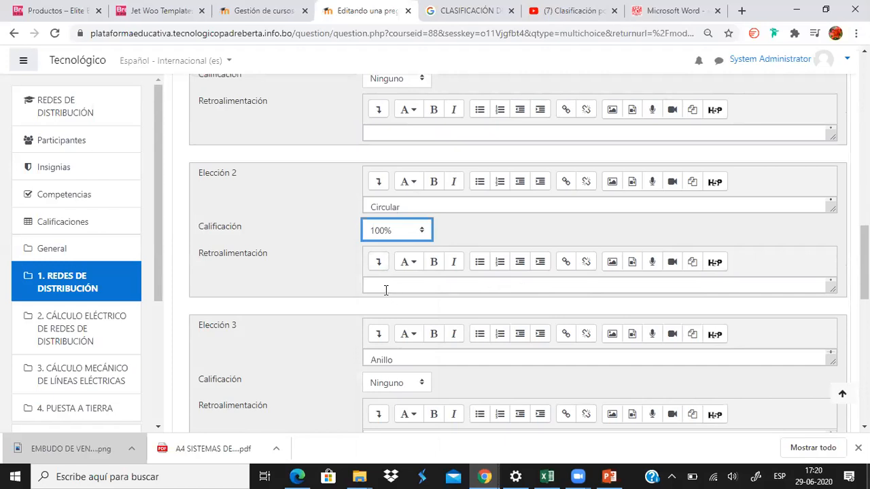
pyautogui.click(385, 287)
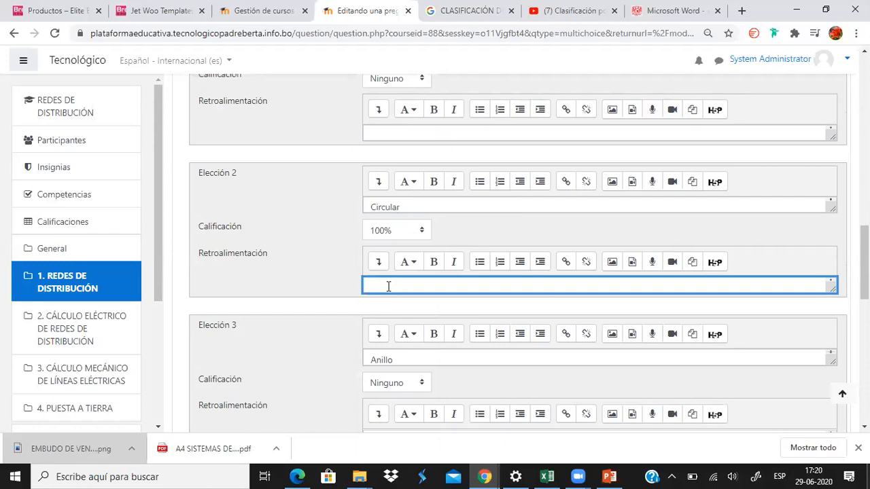
pyautogui.write('Excellente. Respuesta correcta.')
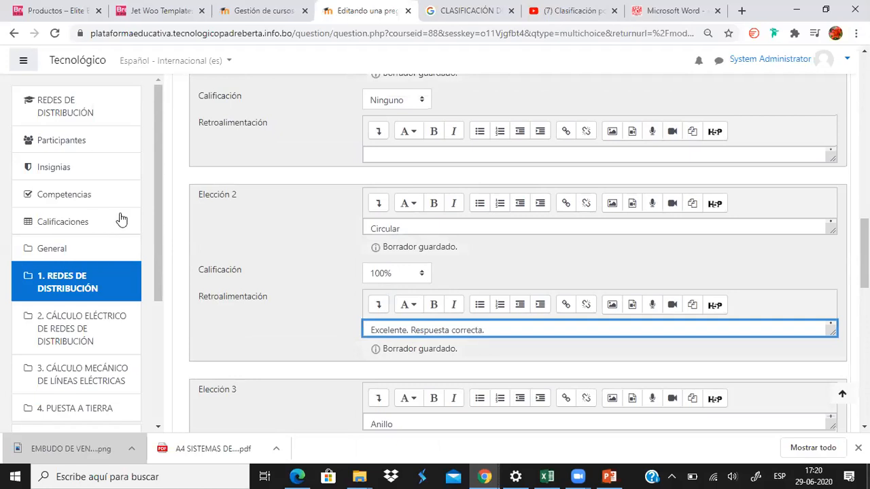
# Give answer choice 1 the feedback "Respuesta incorrecta. Recuerda, tenías que seleccionar la opción que no corresponde a los tipos de alimentadores.".
pyautogui.scroll(2, 349, 213)
pyautogui.click(404, 287)
pyautogui.write('Re')
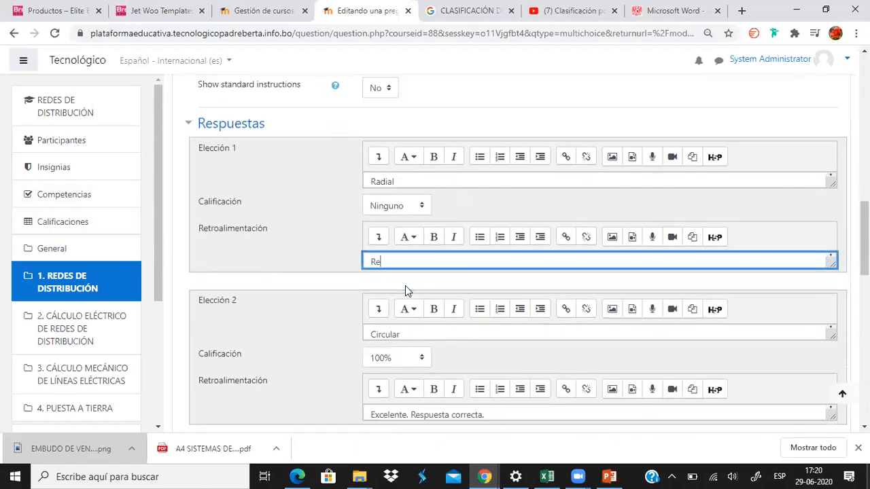
pyautogui.write('spuesta incorrecta. Recuerda.')
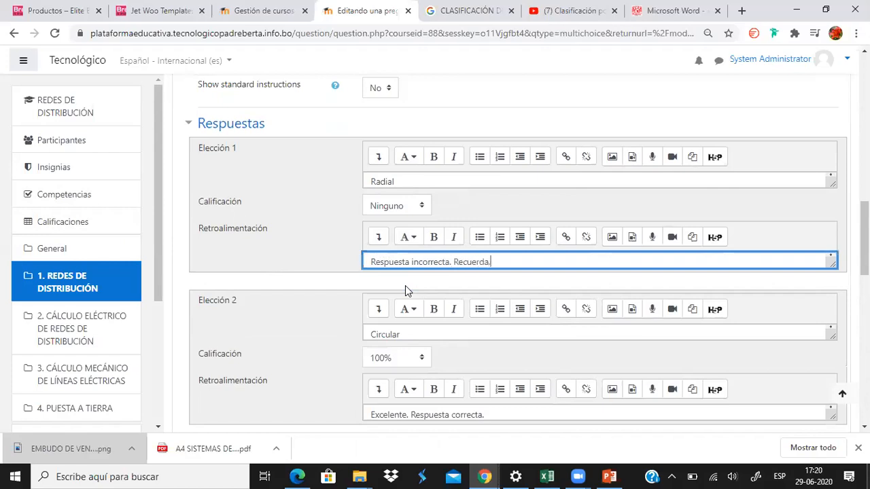
pyautogui.write(' tenías que selecciona')
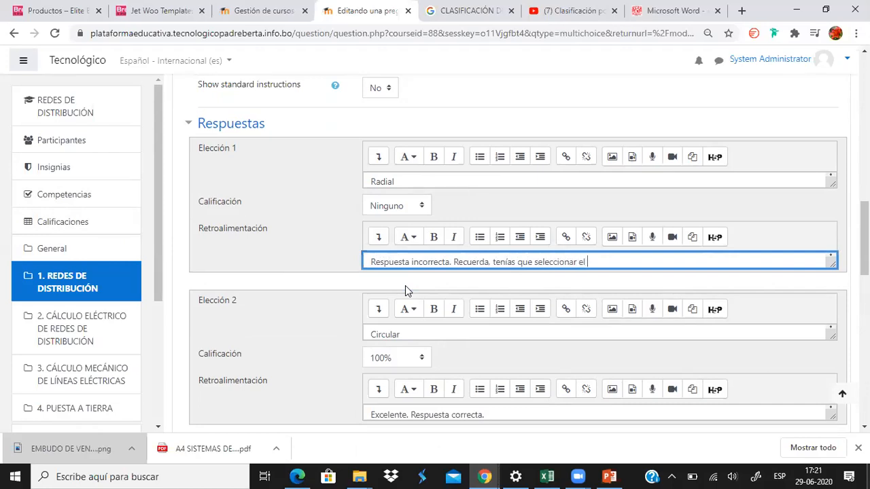
pyautogui.write('r la opción que no corresponde a los tipoos d')
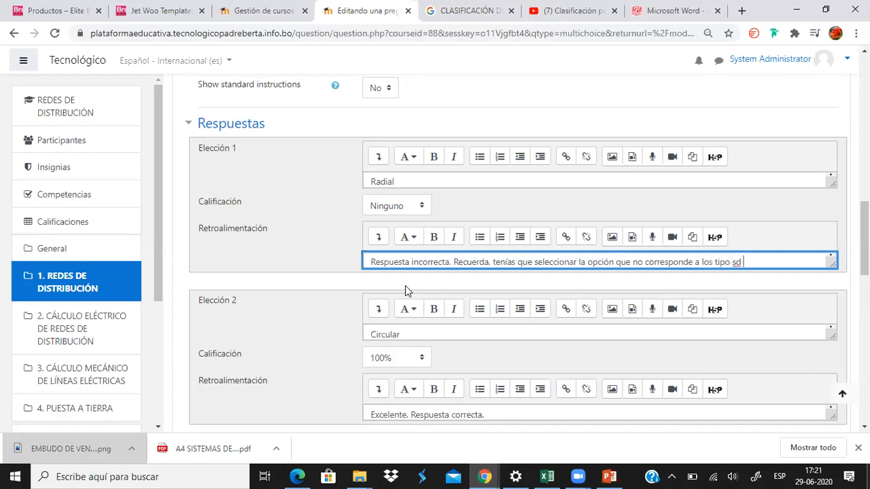
pyautogui.write('e alimentadores.')
# Copy the incorrect-answer feedback from choice 1 into the feedback of choices 3 and 4.
pyautogui.hotkey('shift', 'Left')
pyautogui.hotkey('shift', 'Left')
pyautogui.hotkey('shift', 'Left')
pyautogui.hotkey('shift', 'Left')
pyautogui.hotkey('shift', 'Left')
pyautogui.hotkey('shift', 'Left')
pyautogui.hotkey('shift', 'Left')
pyautogui.hotkey('shift', 'Left')
pyautogui.hotkey('shift', 'Left')
pyautogui.hotkey('shift', 'Left')
pyautogui.hotkey('shift', 'Left')
pyautogui.hotkey('shift', 'Left')
pyautogui.hotkey('shift', 'Left')
pyautogui.hotkey('shift', 'Left')
pyautogui.hotkey('shift', 'Left')
pyautogui.hotkey('shift', 'Left')
pyautogui.hotkey('shift', 'Left')
pyautogui.hotkey('shift', 'Left')
pyautogui.hotkey('shift', 'Left')
pyautogui.hotkey('shift', 'Left')
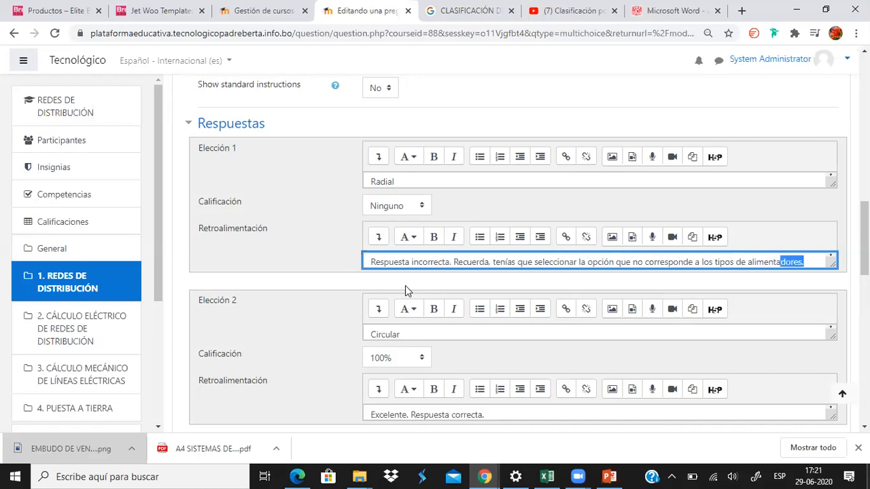
pyautogui.hotkey('shift', 'Left')
pyautogui.hotkey('shift', 'Left')
pyautogui.hotkey('shift', 'Left')
pyautogui.hotkey('shift', 'Left')
pyautogui.hotkey('shift', 'Left')
pyautogui.hotkey('shift', 'Left')
pyautogui.hotkey('shift', 'Left')
pyautogui.hotkey('shift', 'Left')
pyautogui.hotkey('shift', 'Left')
pyautogui.hotkey('shift', 'Left')
pyautogui.hotkey('shift', 'Left')
pyautogui.hotkey('shift', 'Left')
pyautogui.hotkey('shift', 'Left')
pyautogui.hotkey('shift', 'Left')
pyautogui.hotkey('shift', 'Left')
pyautogui.hotkey('shift', 'Left')
pyautogui.hotkey('shift', 'Left')
pyautogui.hotkey('shift', 'Left')
pyautogui.hotkey('shift', 'Left')
pyautogui.hotkey('shift', 'Left')
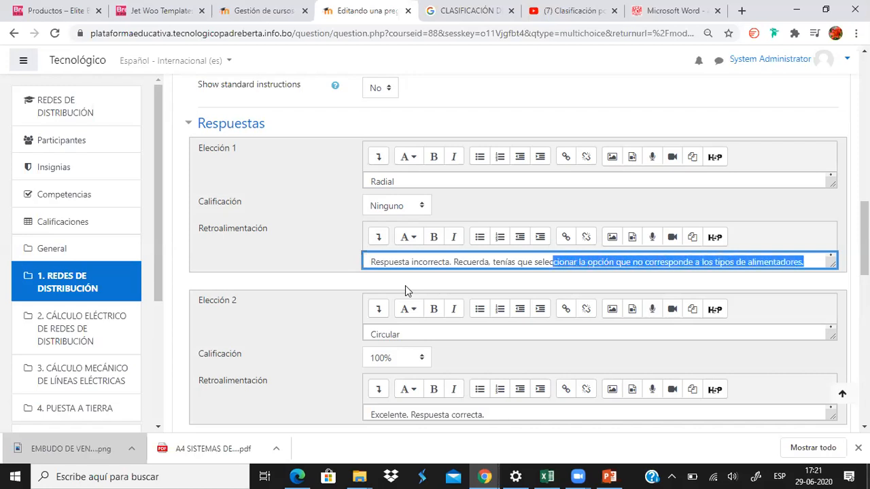
pyautogui.hotkey('shift', 'Left')
pyautogui.hotkey('ctrl', 'c')
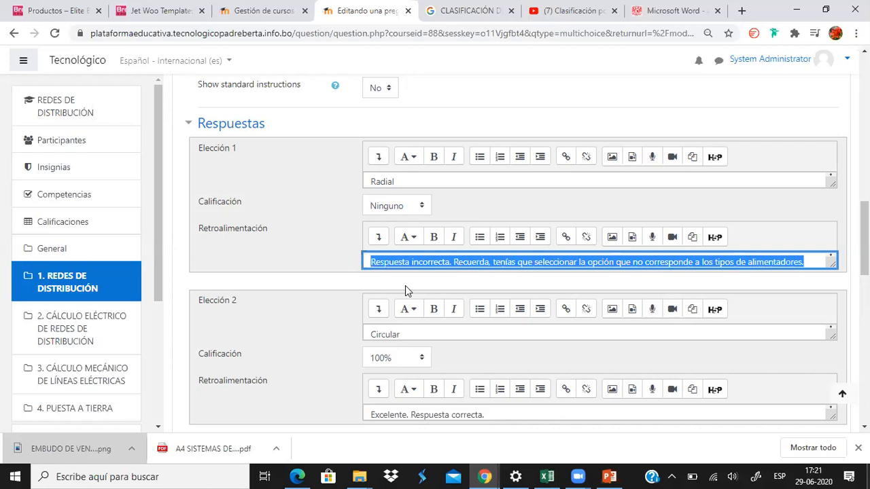
pyautogui.scroll(-5, 405, 286)
pyautogui.click(425, 372)
pyautogui.hotkey('ctrl', 'v')
pyautogui.scroll(-3, 428, 335)
pyautogui.click(473, 333)
pyautogui.hotkey('ctrl', 'v')
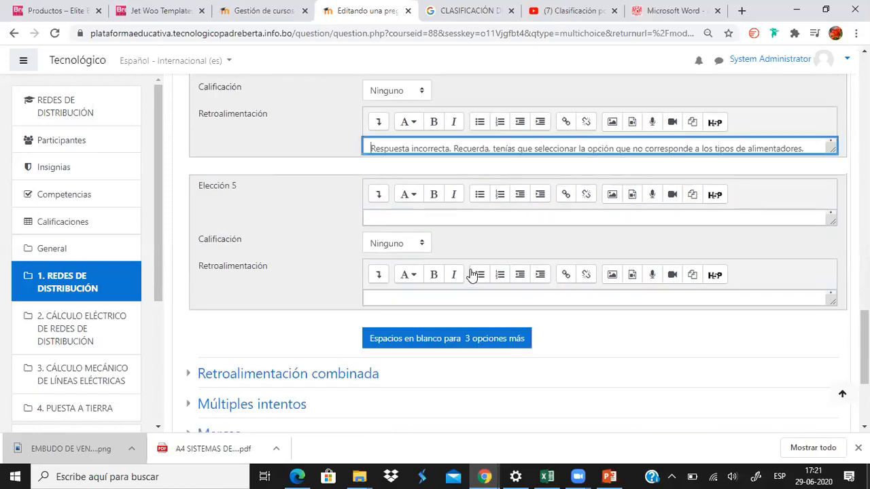
# Expand and review the Retroalimentación combinada and Múltiples intentos settings of the question.
pyautogui.scroll(-3, 472, 276)
pyautogui.scroll(-3, 423, 243)
pyautogui.click(230, 182)
pyautogui.scroll(-2, 408, 245)
pyautogui.scroll(-4, 414, 252)
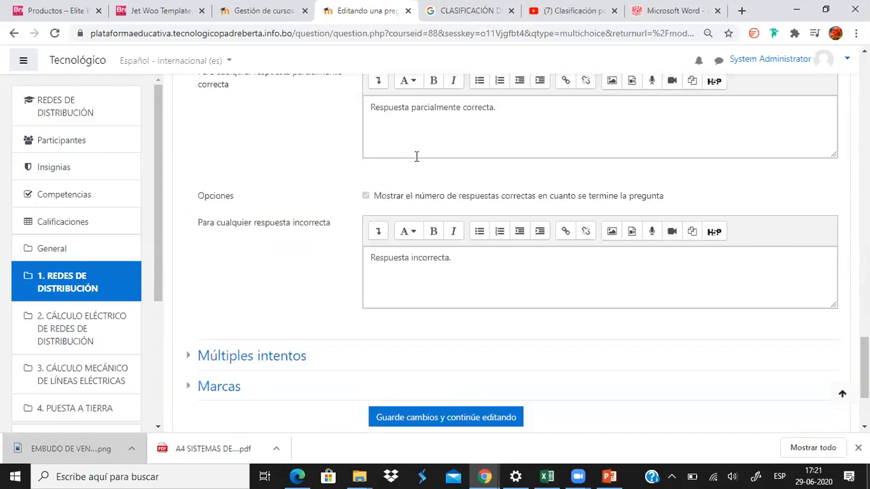
pyautogui.click(204, 206)
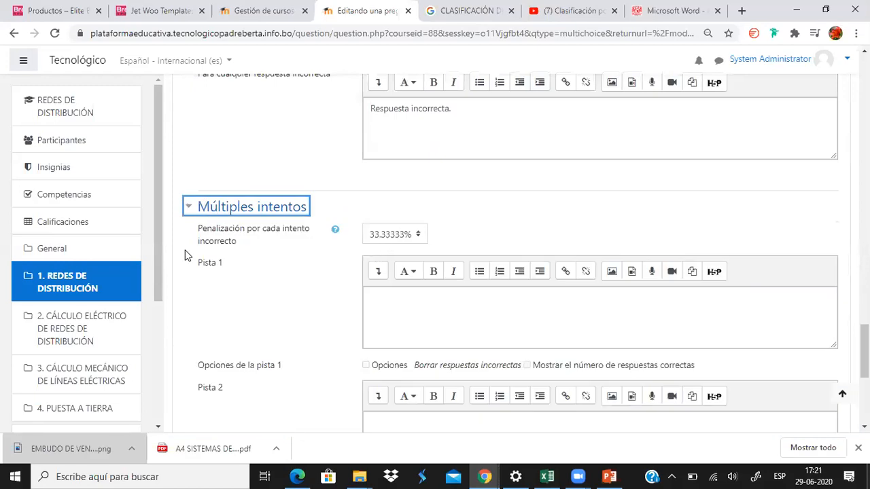
pyautogui.scroll(-5, 339, 245)
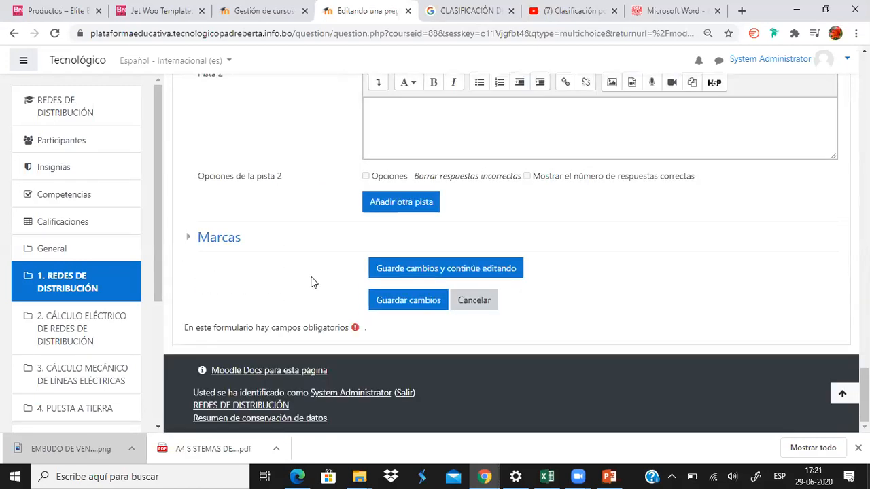
# Save the multiple-choice question, check its saved answer choices, and return to the quiz's question list.
pyautogui.click(424, 270)
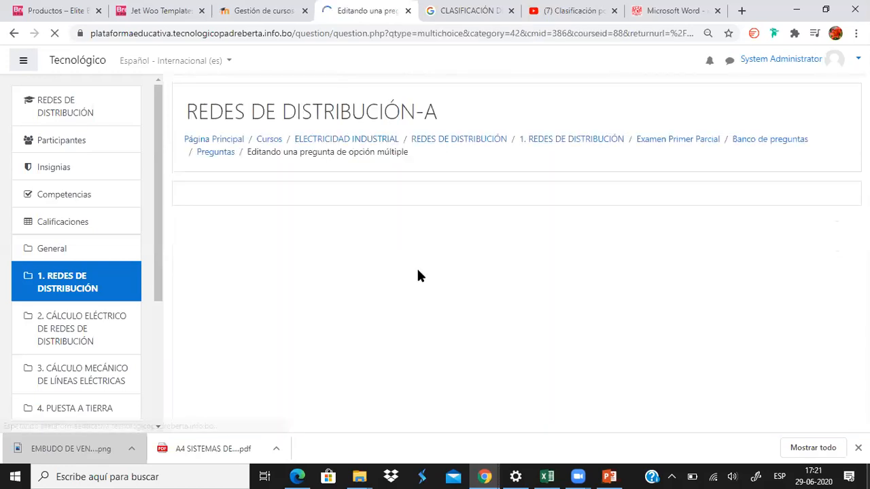
pyautogui.scroll(-15, 417, 276)
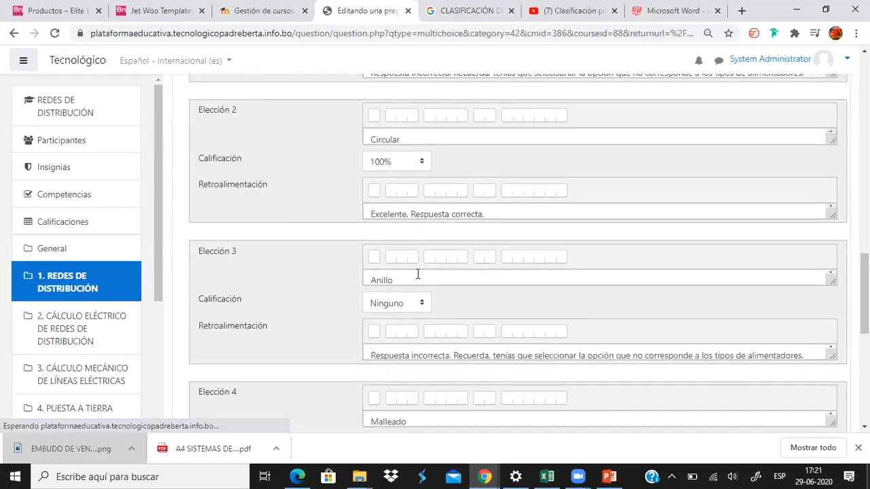
pyautogui.click(405, 307)
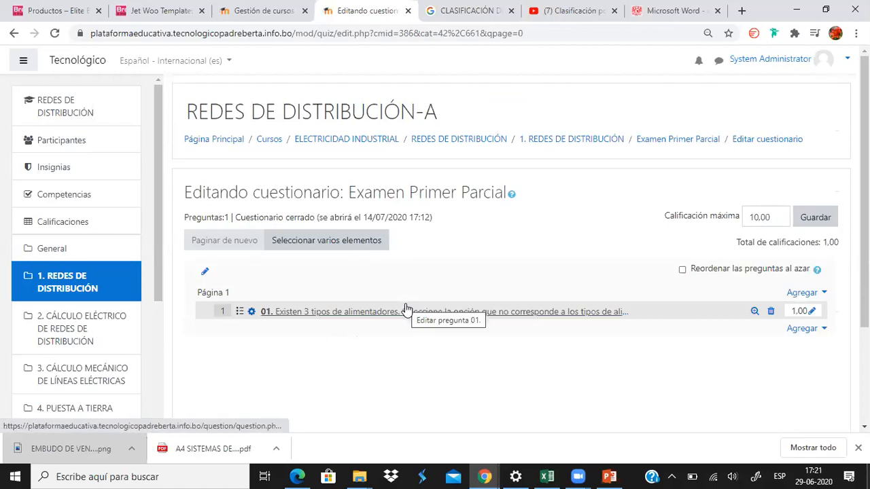
pyautogui.press('XF86MonBrightnessDown')
pyautogui.press('XF86MonBrightnessDown')
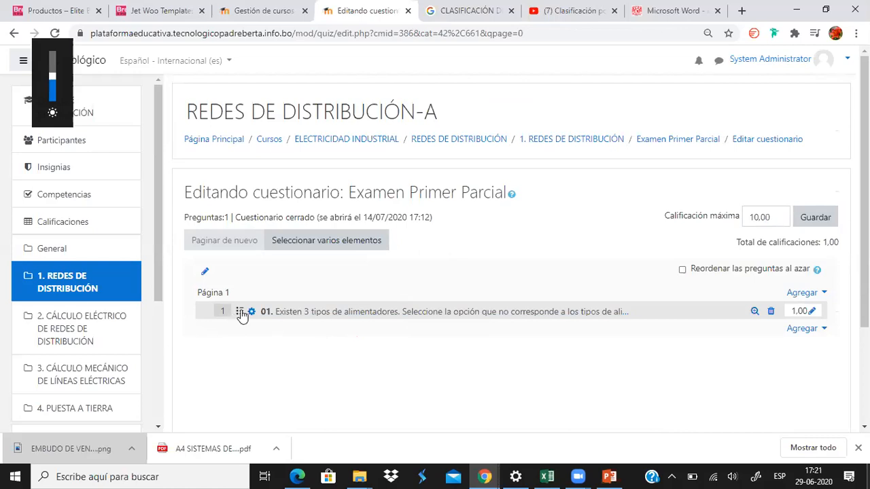
# Add a new Verdadero/Falso question to the quiz after question 01.
pyautogui.click(816, 331)
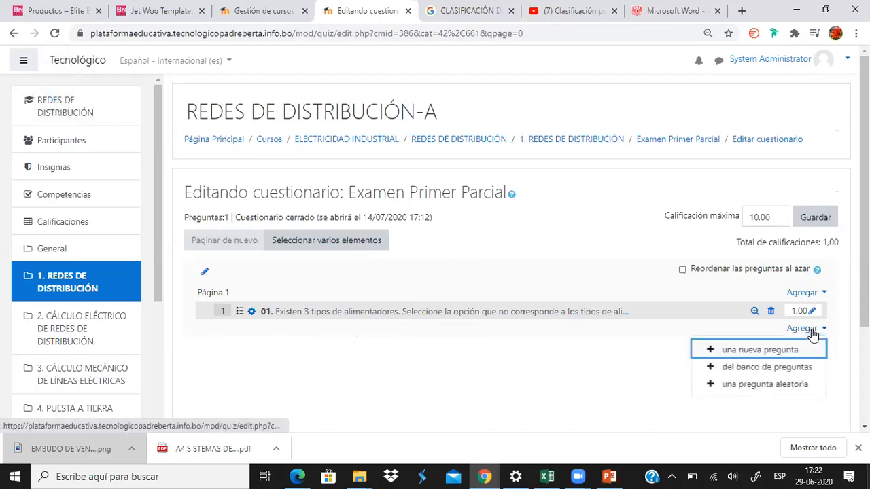
pyautogui.click(731, 353)
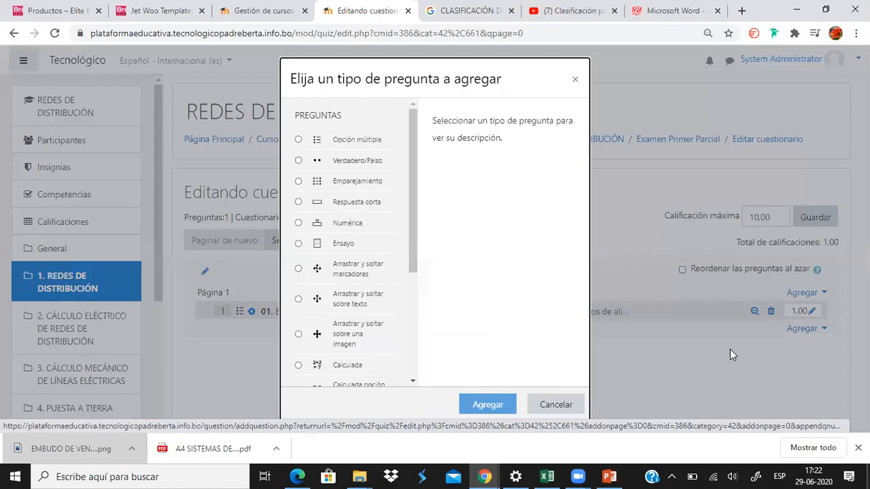
pyautogui.click(298, 161)
pyautogui.moveTo(412, 77); pyautogui.dragTo(353, 44)
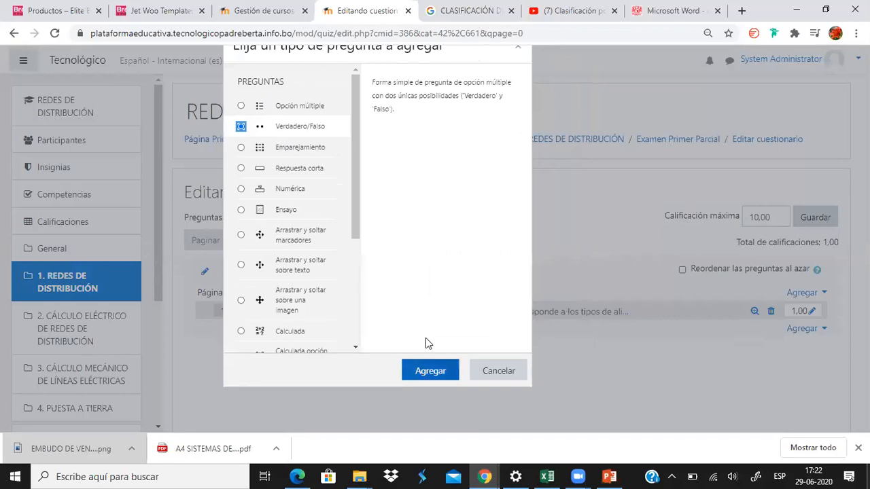
pyautogui.press('Return')
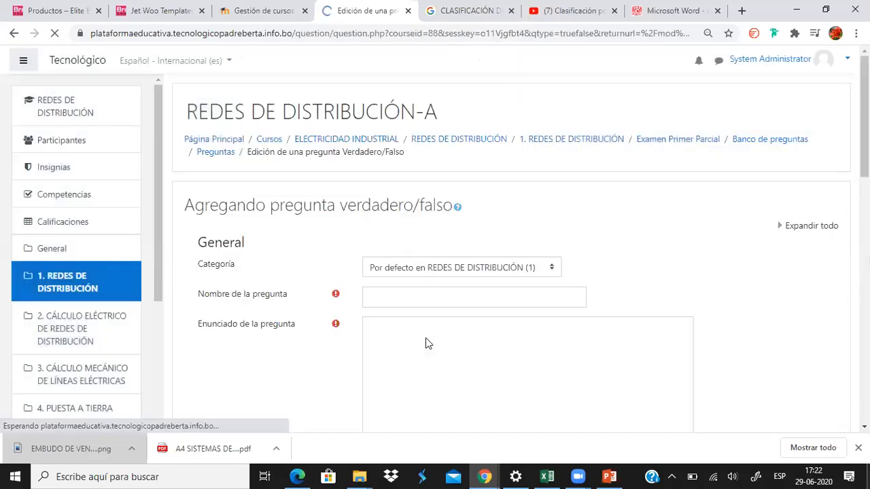
# Name the true/false question "02." and begin editing its statement.
pyautogui.click(394, 297)
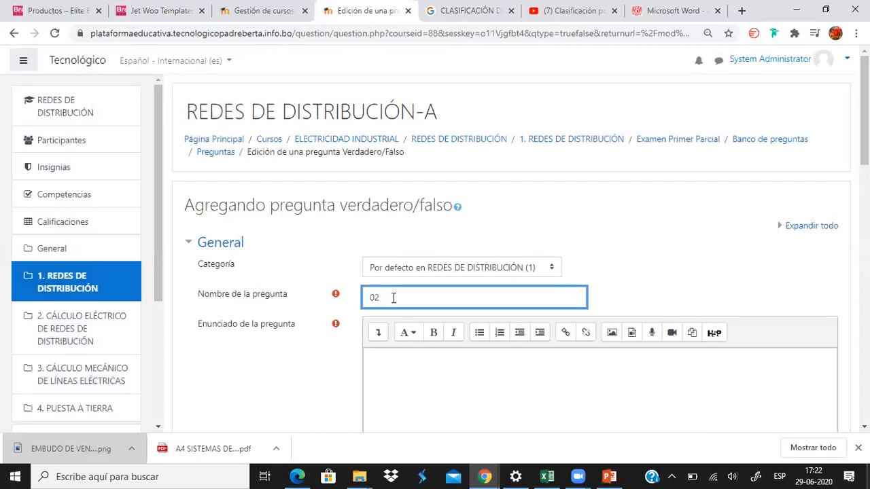
pyautogui.scroll(-2, 401, 285)
pyautogui.click(404, 253)
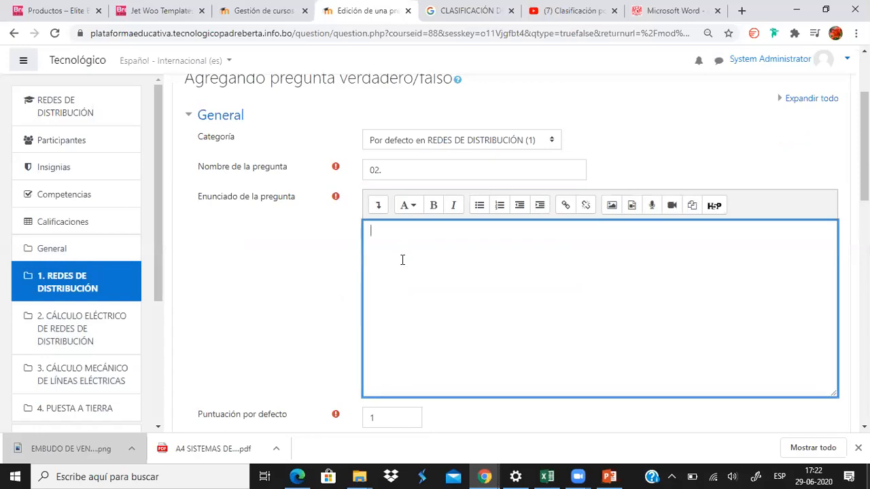
# Check the feeder types named in the course's topic list in the student view, and return to the question form.
pyautogui.hotkey('alt', 'Tab')
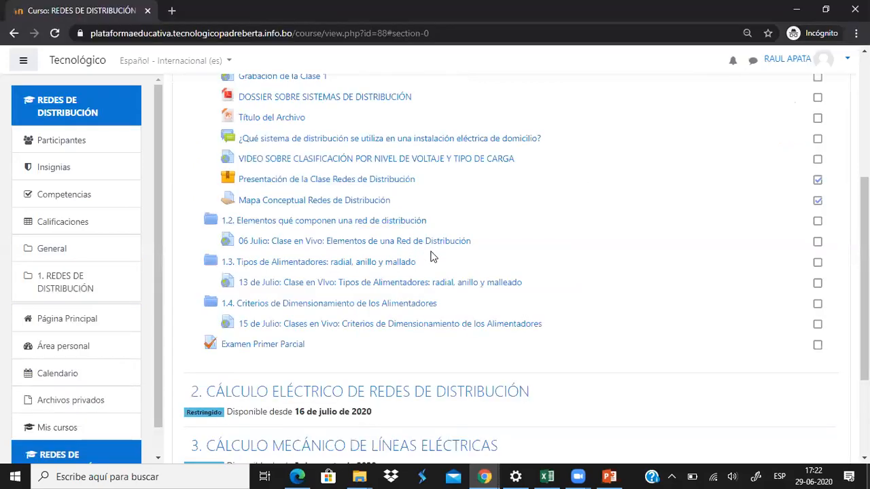
pyautogui.scroll(3, 446, 244)
pyautogui.scroll(-2, 448, 243)
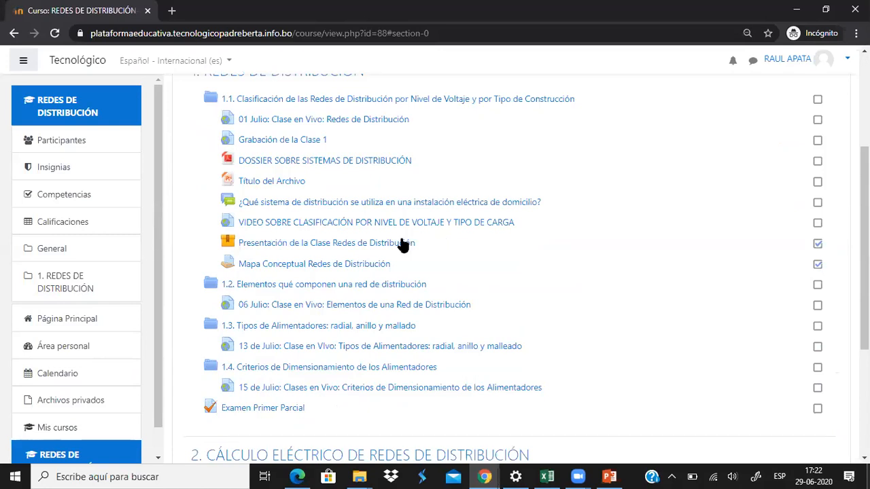
pyautogui.scroll(1, 407, 245)
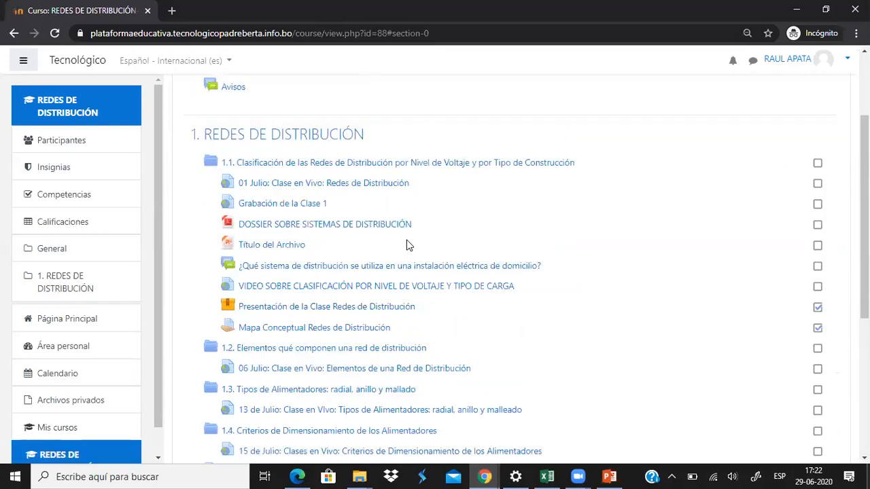
pyautogui.scroll(-1, 408, 245)
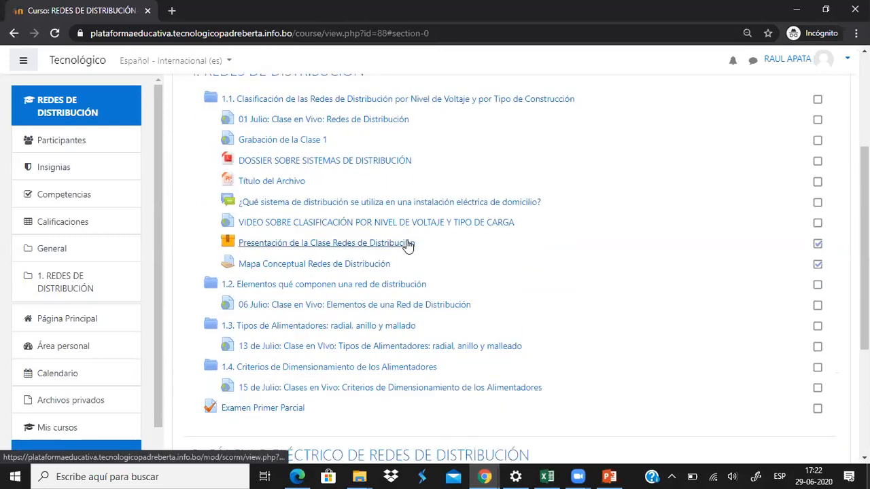
pyautogui.scroll(-1, 406, 245)
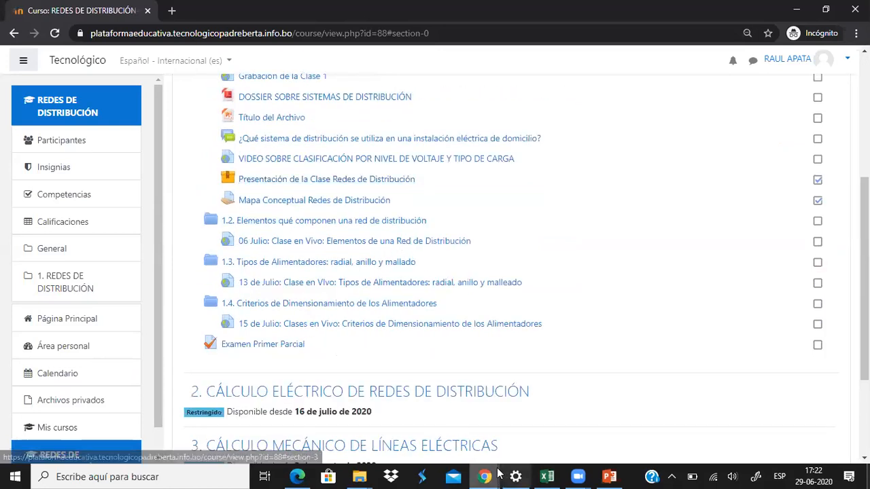
pyautogui.click(495, 475)
pyautogui.click(452, 415)
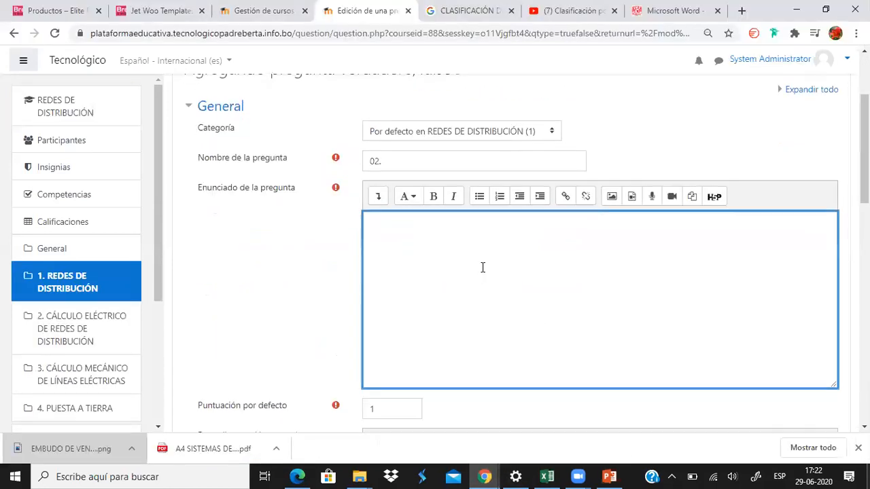
# Enter the true/false question's statement as "Existen 3 tipos de alimentadores: circular, mallado y radial.".
pyautogui.scroll(-2, 483, 267)
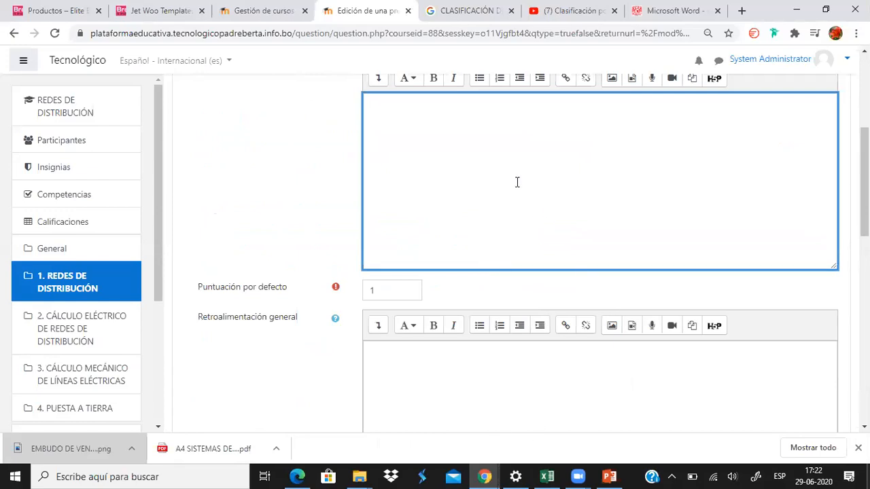
pyautogui.scroll(1, 511, 178)
pyautogui.scroll(1, 487, 200)
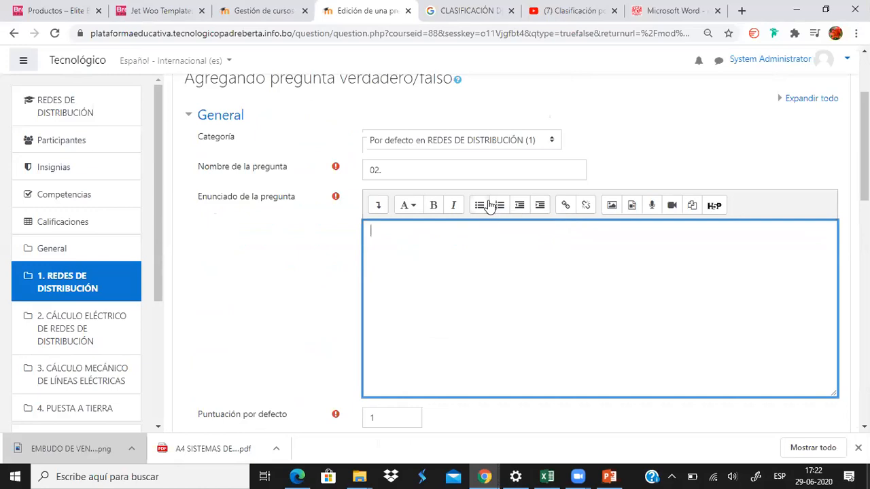
pyautogui.write('xisten 3 tipos de alimentadores.')
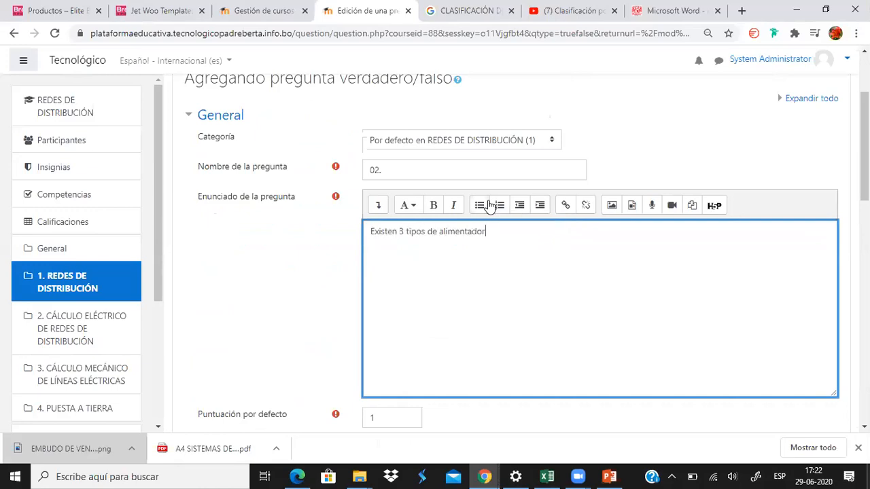
pyautogui.write('rcular, malleado y radial.')
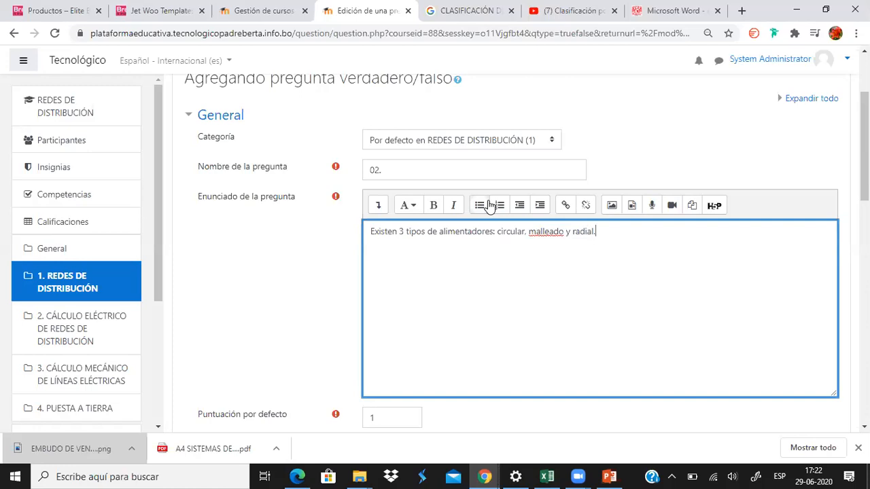
pyautogui.scroll(-2, 557, 213)
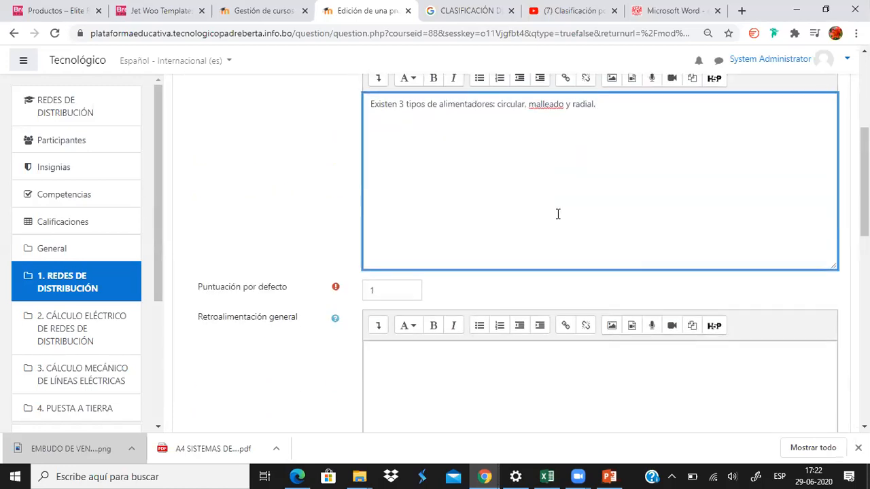
pyautogui.press('BackSpace')
pyautogui.scroll(-2, 521, 161)
pyautogui.scroll(3, 515, 182)
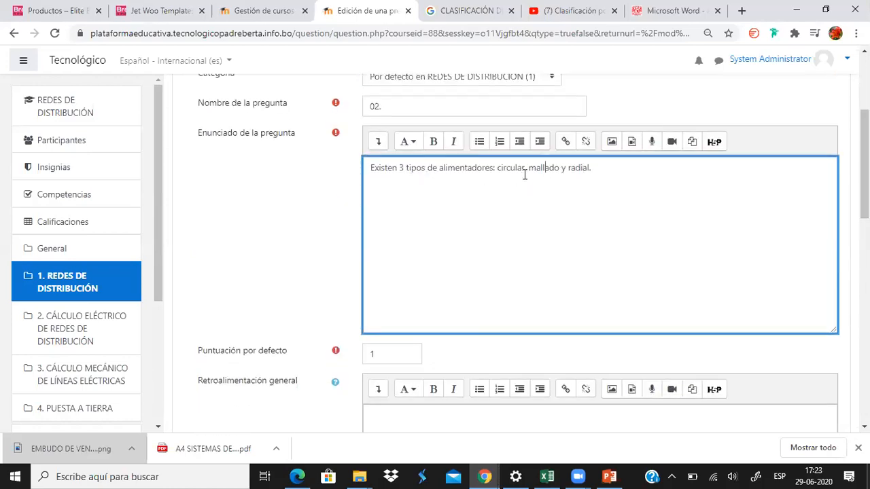
# Set the correct answer of the true/false question to Falso.
pyautogui.scroll(-2, 524, 175)
pyautogui.scroll(-2, 525, 174)
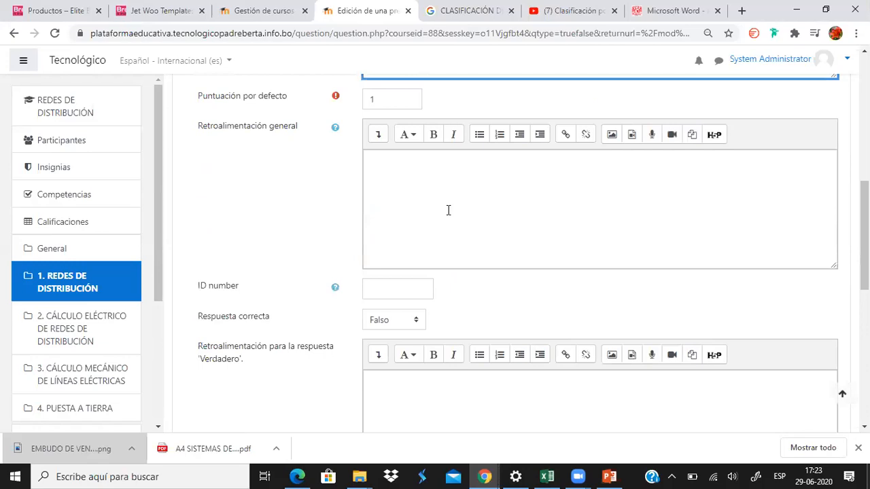
pyautogui.scroll(1, 415, 208)
pyautogui.scroll(-3, 272, 217)
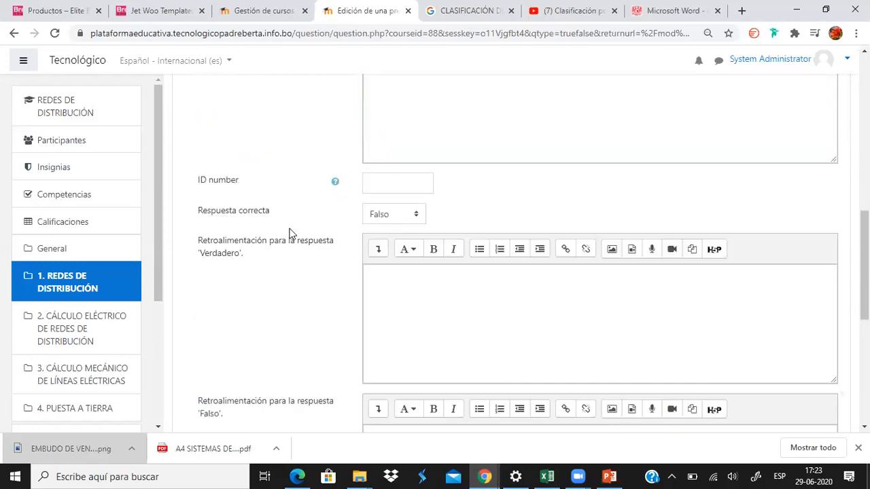
pyautogui.click(394, 192)
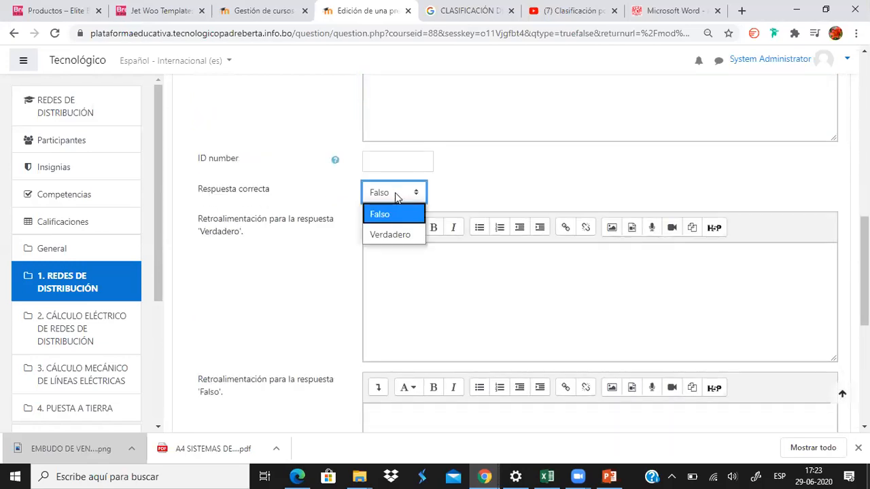
pyautogui.click(393, 235)
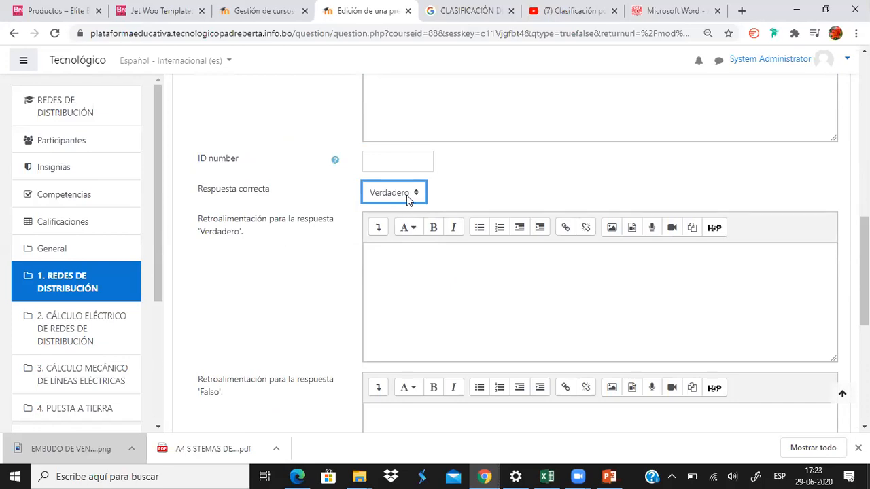
pyautogui.click(407, 195)
pyautogui.click(391, 215)
# Enter "Respuesta correcta. Felicidades!" as the feedback for the Verdadero answer and check it against the question statement.
pyautogui.click(389, 251)
pyautogui.write('Respuesta ')
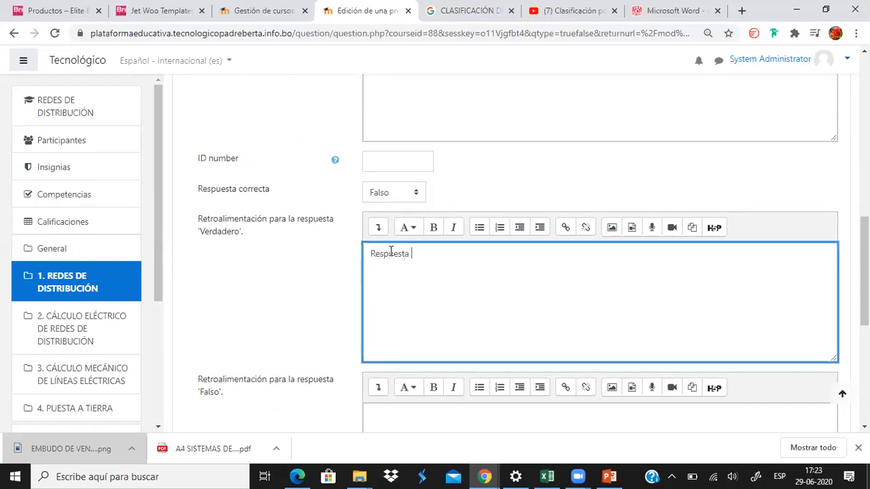
pyautogui.write('correcta')
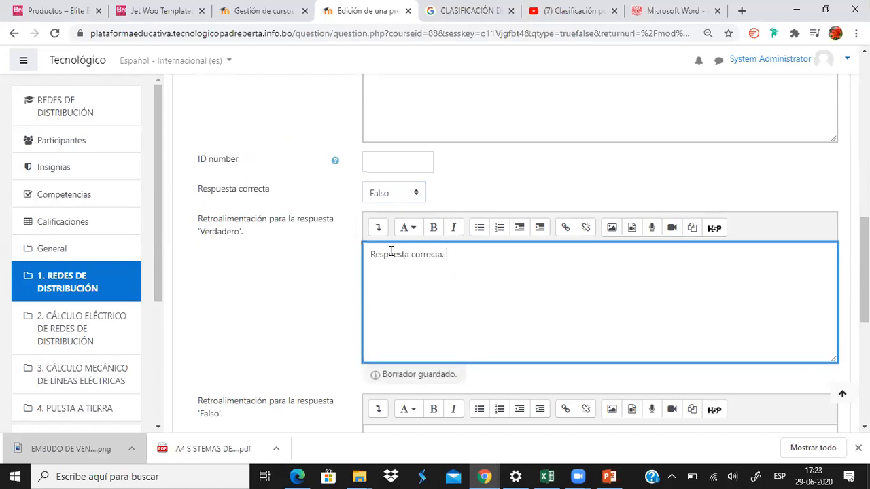
pyautogui.write('. Felicidades!')
pyautogui.scroll(5, 408, 238)
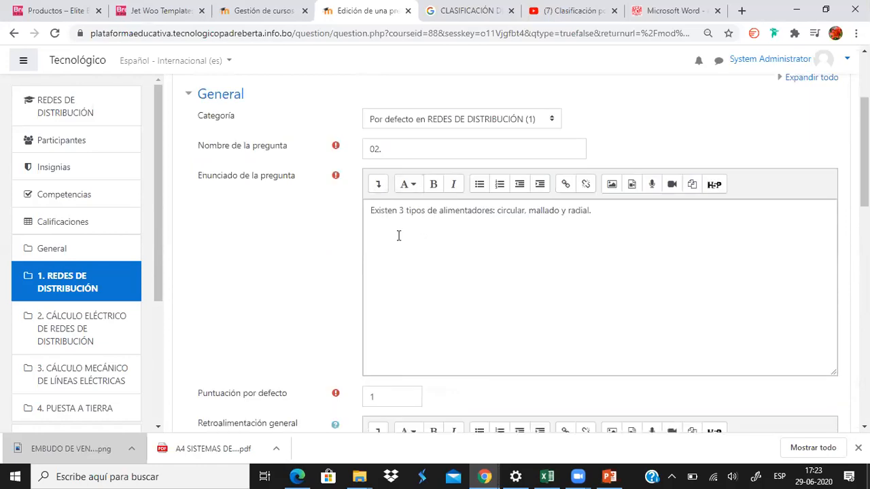
pyautogui.scroll(-4, 381, 258)
pyautogui.scroll(-2, 330, 310)
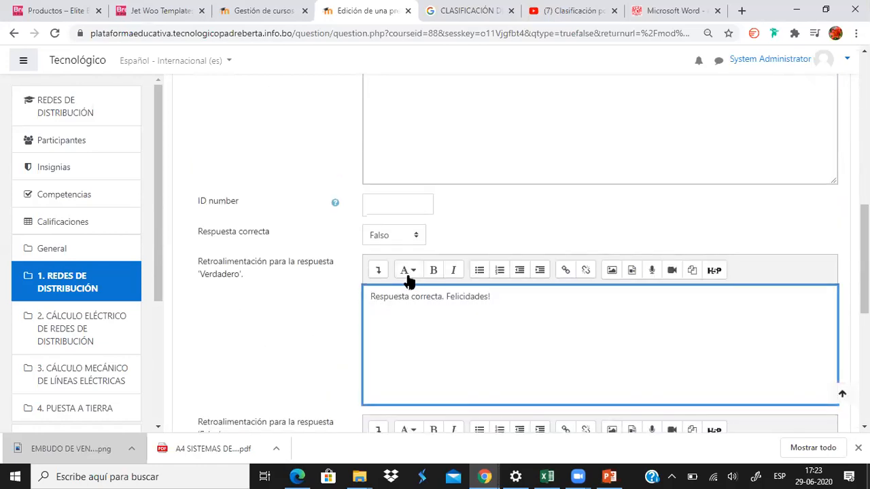
# Change the Verdadero feedback to "Respuesta incorrecta. Los tipos de alimentadores son: radial, anillado y maleado.".
pyautogui.scroll(-3, 408, 280)
pyautogui.click(406, 274)
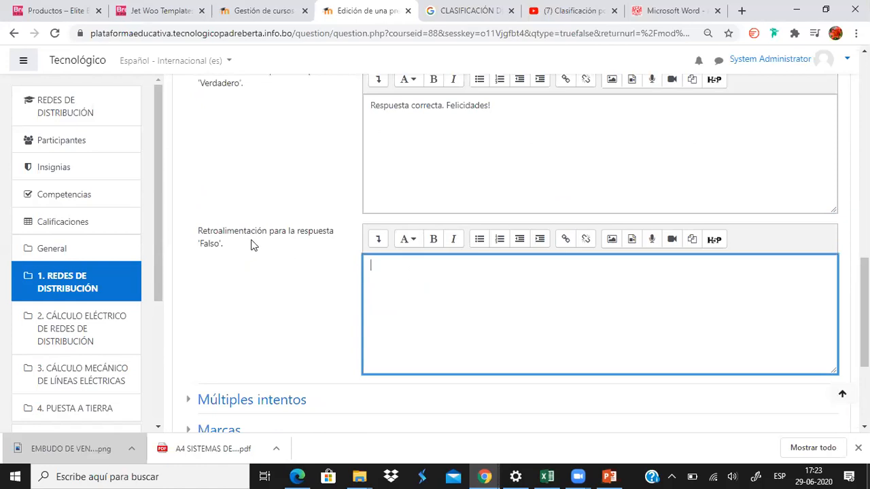
pyautogui.scroll(2, 408, 232)
pyautogui.click(408, 232)
pyautogui.write('in')
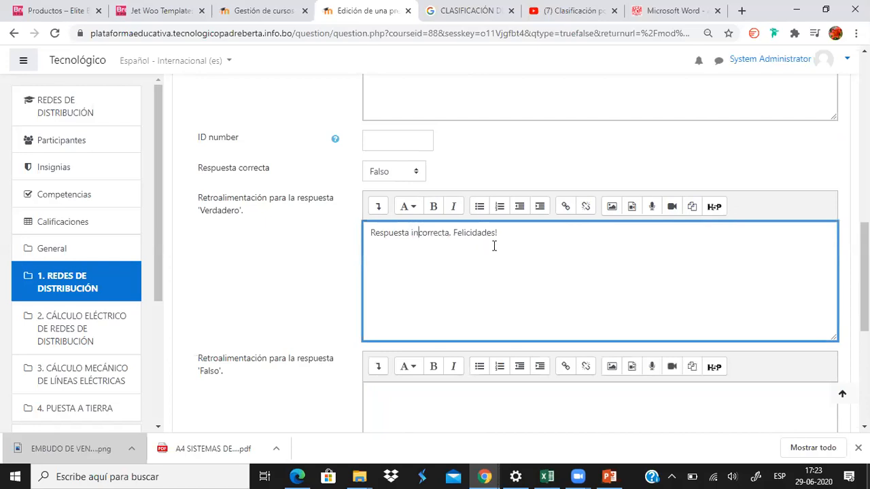
pyautogui.moveTo(453, 233); pyautogui.dragTo(503, 241)
pyautogui.hotkey('alt', 'Tab')
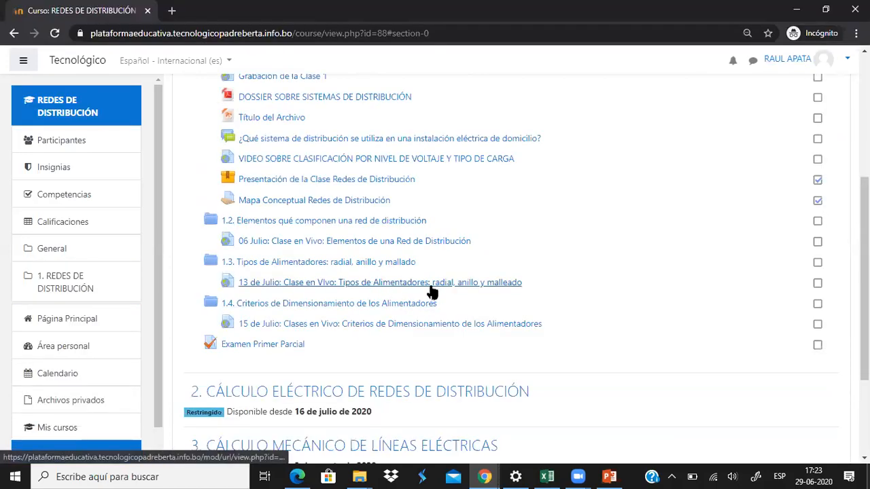
pyautogui.hotkey('alt', 'Tab')
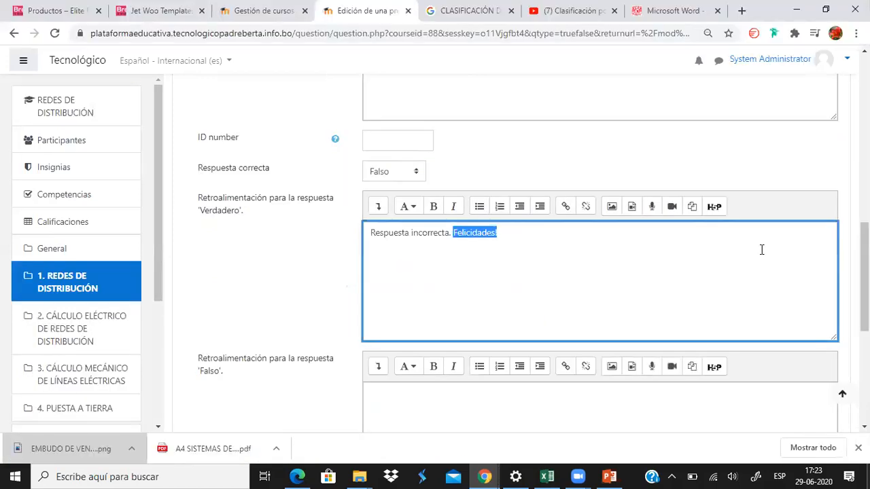
pyautogui.write('Los tip')
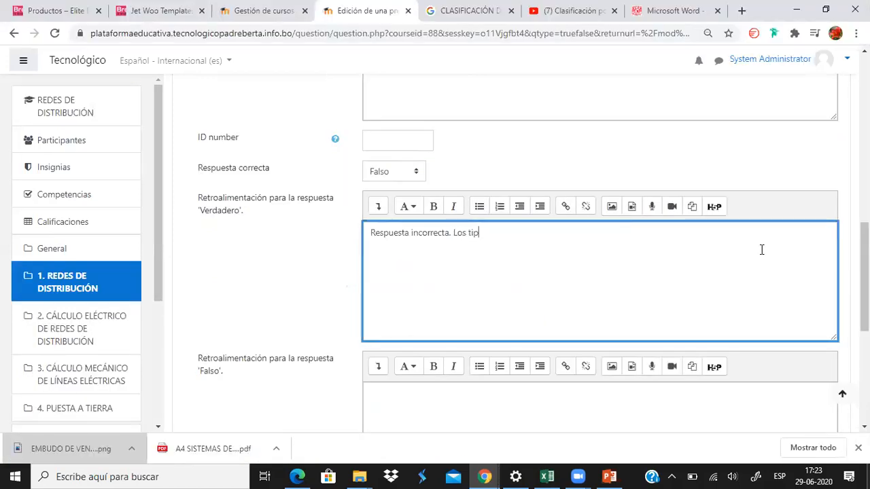
pyautogui.write('os de alimentadores so')
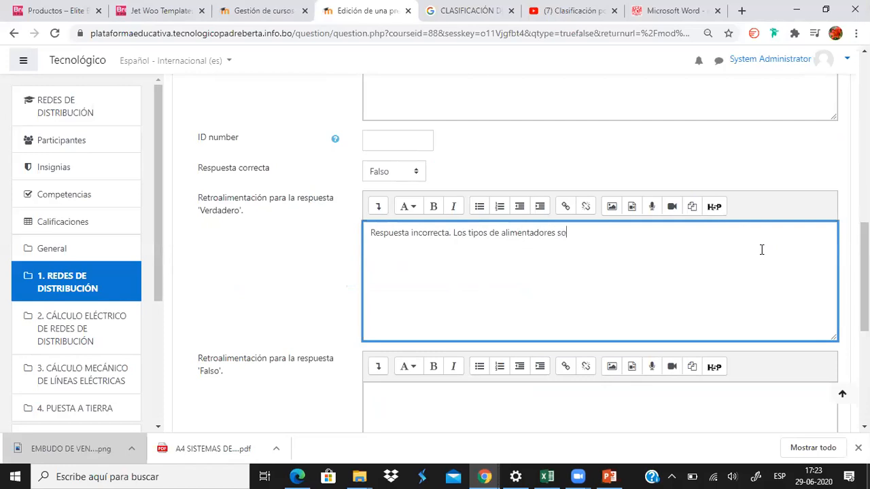
pyautogui.write('n: radial, anillado y maleado.')
# Check the feeder names on the student course page and correct "anillado" to "anillo" in the Verdadero feedback.
pyautogui.hotkey('alt', 'Tab')
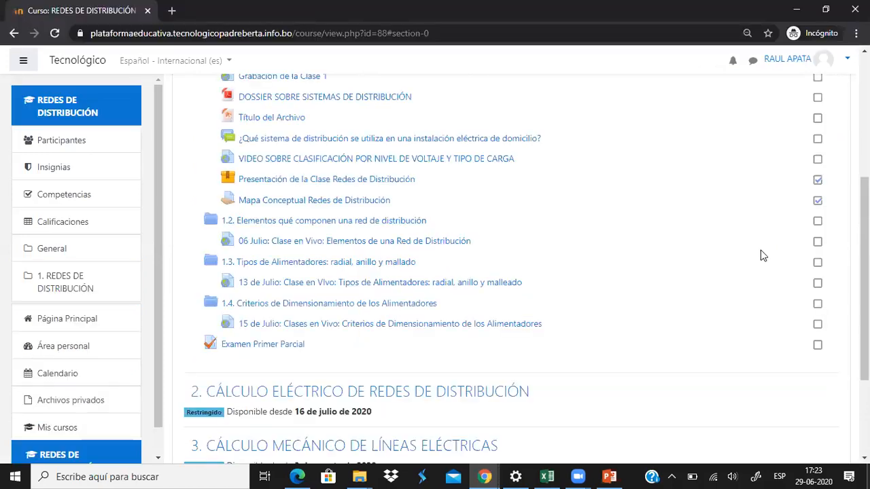
pyautogui.hotkey('alt', 'Tab')
pyautogui.click(633, 232)
pyautogui.press('BackSpace')
pyautogui.press('BackSpace')
pyautogui.press('BackSpace')
pyautogui.write('o')
# Enter "Respuesta correcta." as the feedback for the Falso answer.
pyautogui.scroll(-3, 783, 272)
pyautogui.click(494, 246)
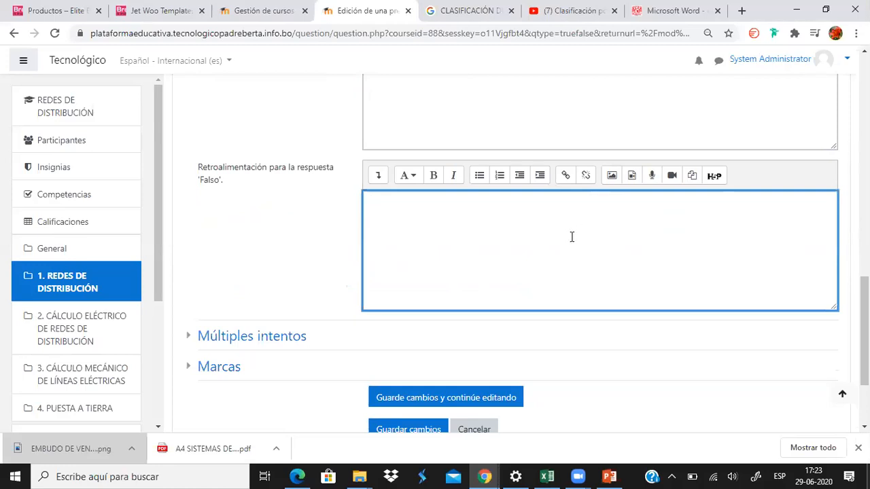
pyautogui.scroll(1, 572, 238)
pyautogui.scroll(1, 573, 242)
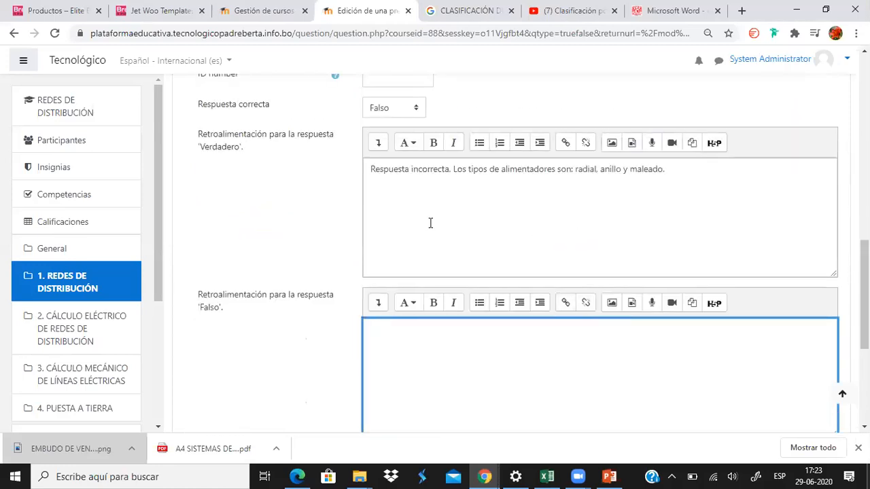
pyautogui.scroll(-1, 435, 308)
pyautogui.write('Respuesta correcta.')
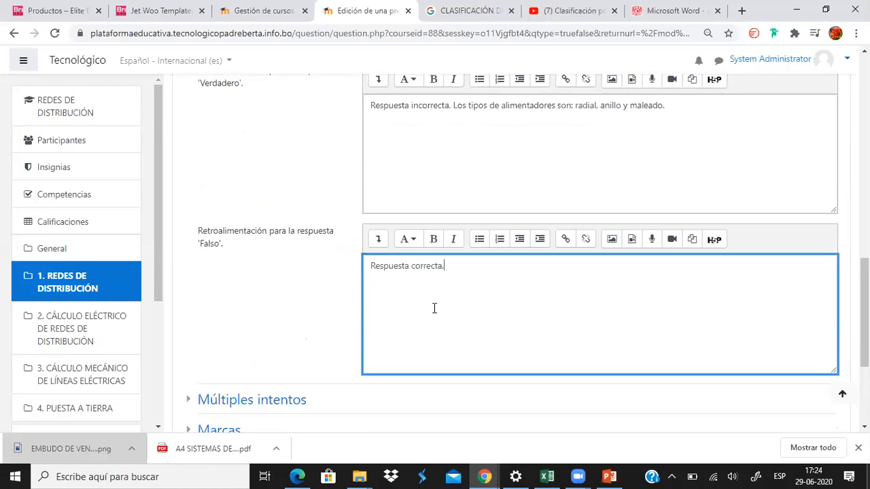
# Save the true/false question and review the quiz's question list.
pyautogui.scroll(-3, 594, 337)
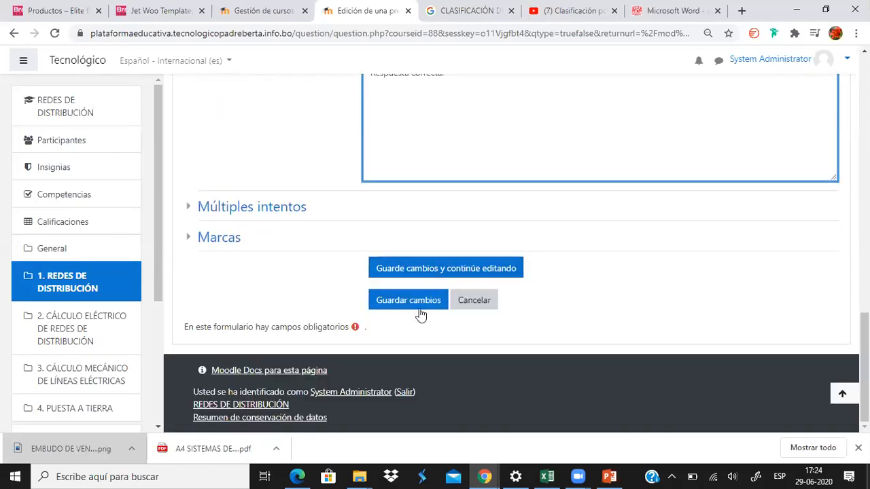
pyautogui.click(410, 304)
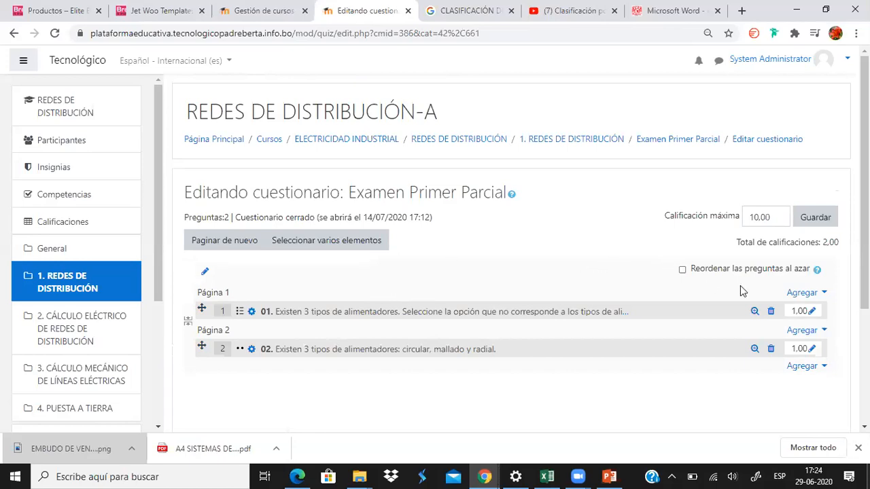
pyautogui.scroll(-1, 815, 246)
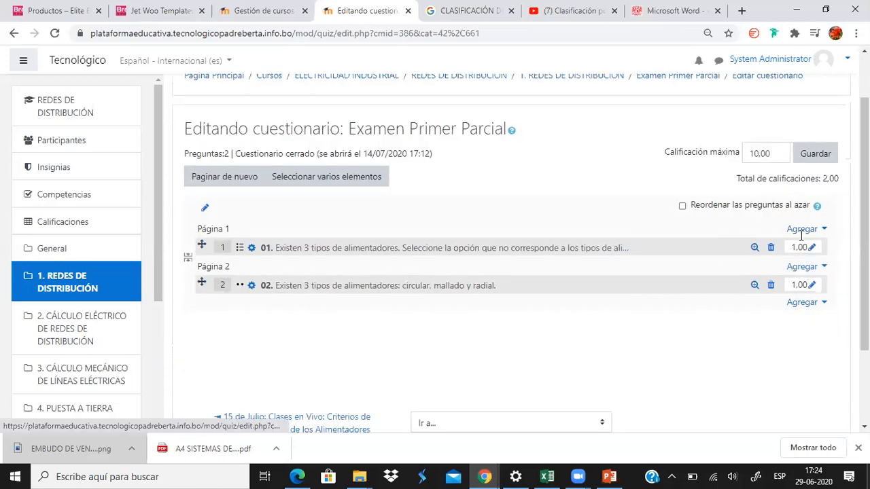
pyautogui.scroll(-1, 803, 231)
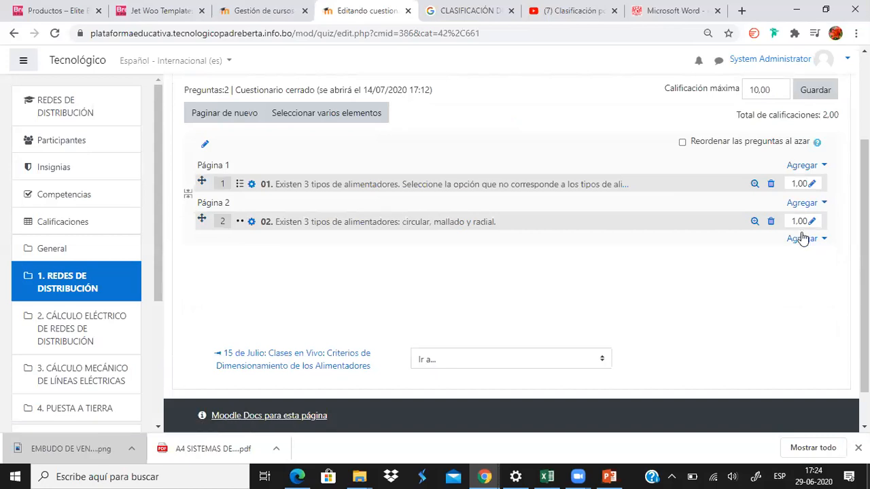
pyautogui.scroll(2, 802, 234)
pyautogui.scroll(-2, 823, 218)
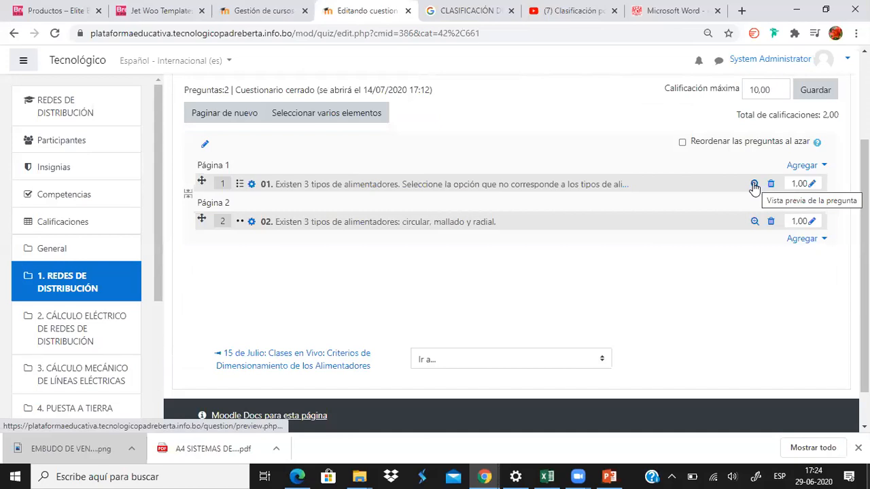
pyautogui.click(802, 241)
pyautogui.click(726, 262)
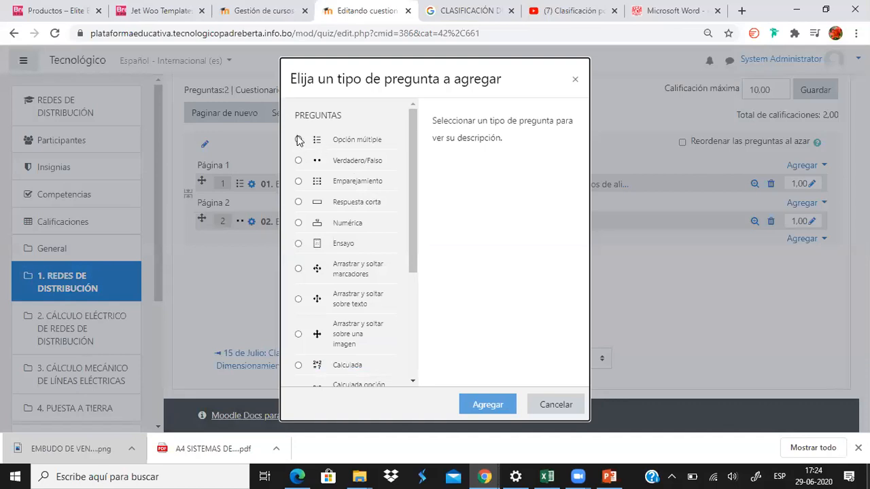
pyautogui.click(575, 81)
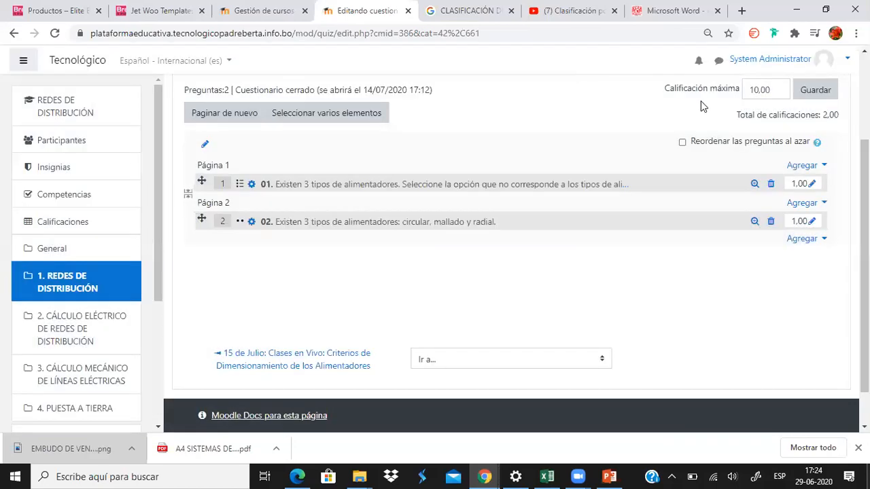
# Preview question 01, try the Circular answer, clear the selection and close the preview.
pyautogui.click(754, 184)
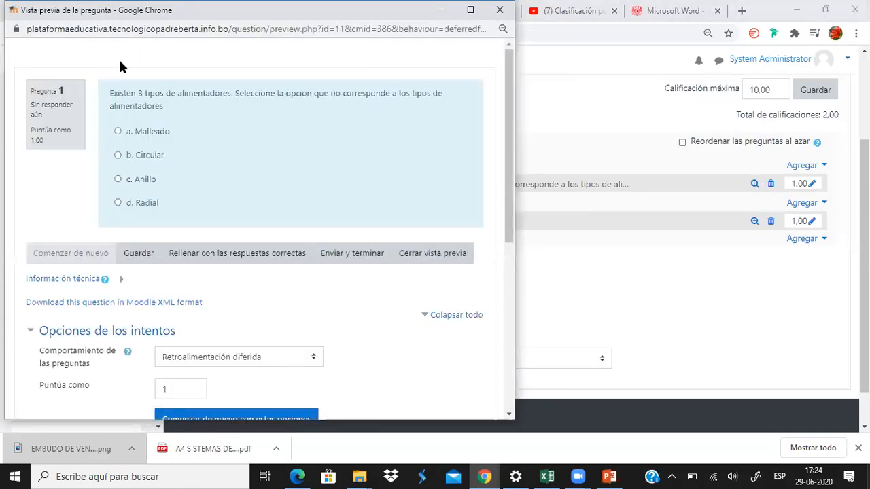
pyautogui.moveTo(110, 95); pyautogui.dragTo(390, 105)
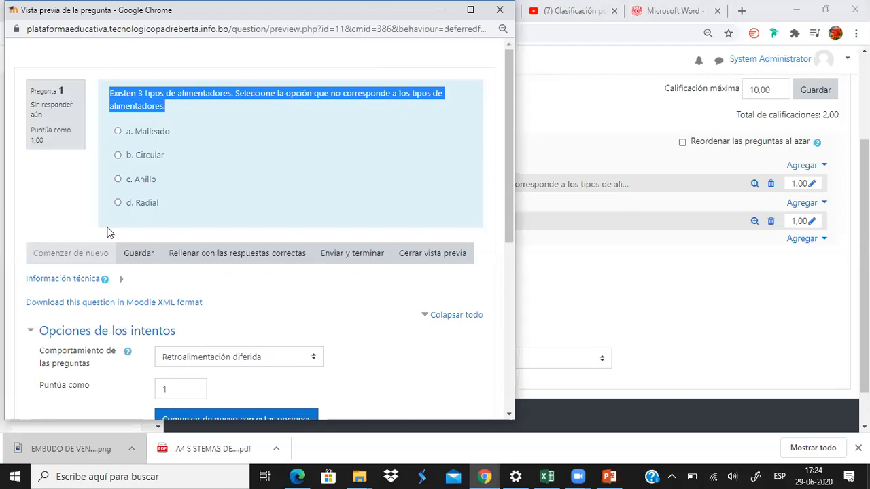
pyautogui.click(117, 157)
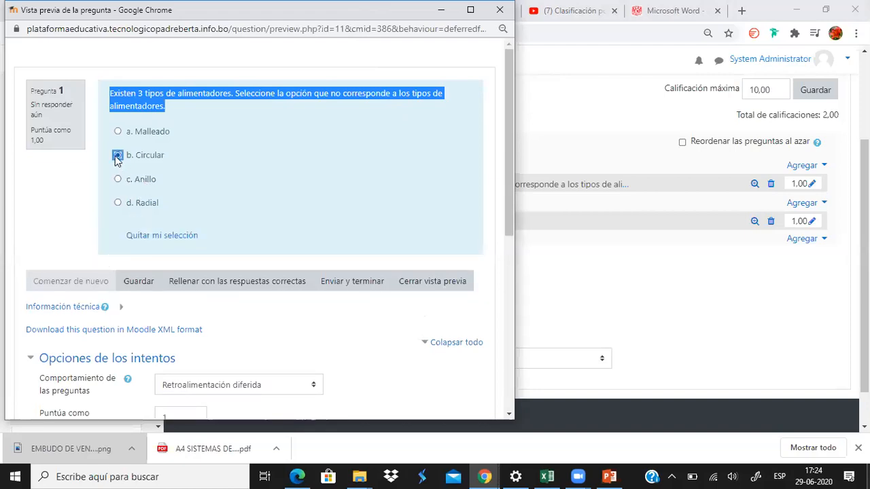
pyautogui.scroll(-5, 160, 225)
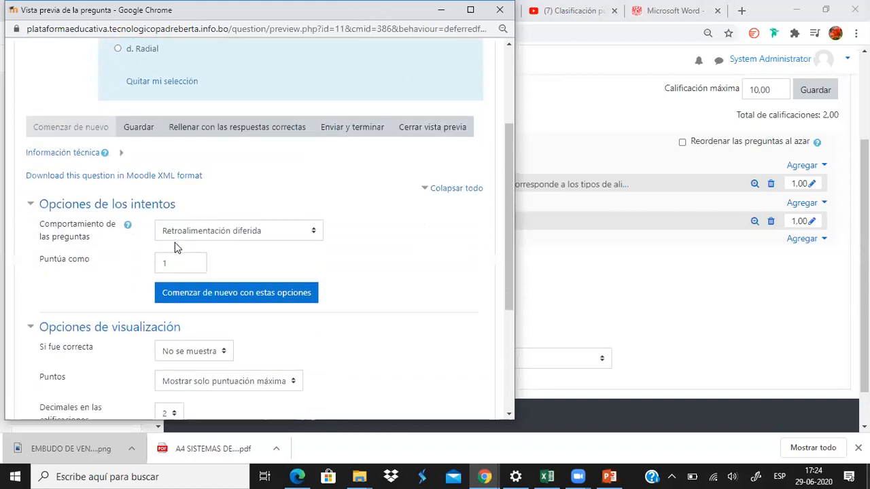
pyautogui.scroll(5, 224, 286)
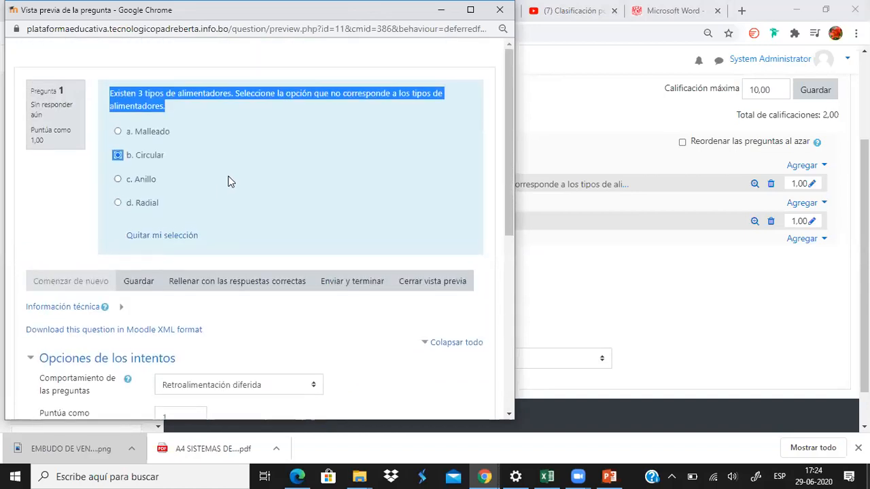
pyautogui.click(137, 235)
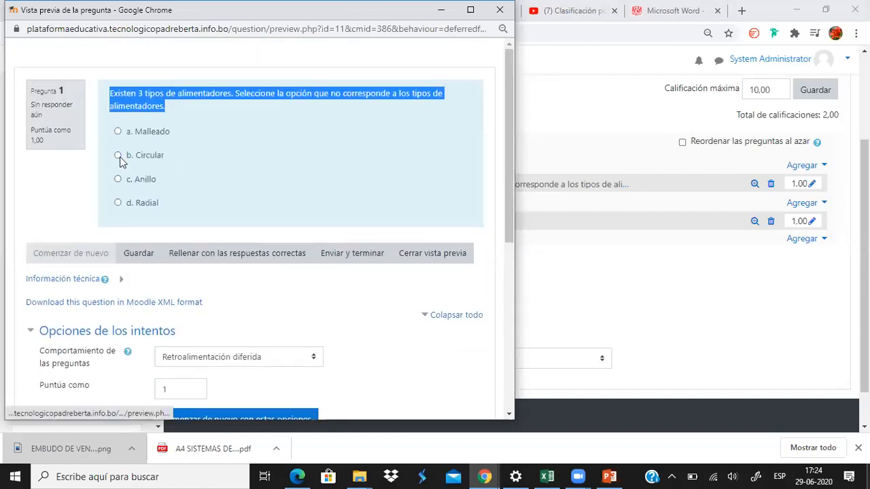
pyautogui.click(500, 10)
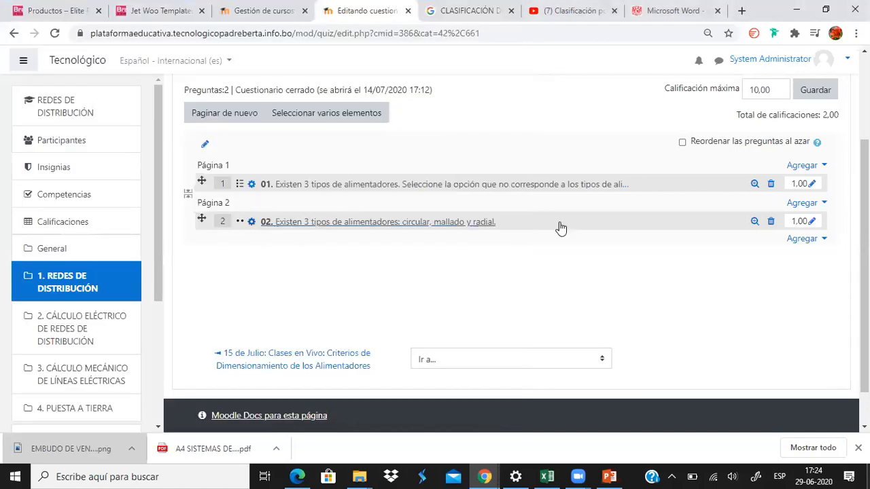
# Preview true/false question 02, read its statement and close the preview.
pyautogui.click(754, 223)
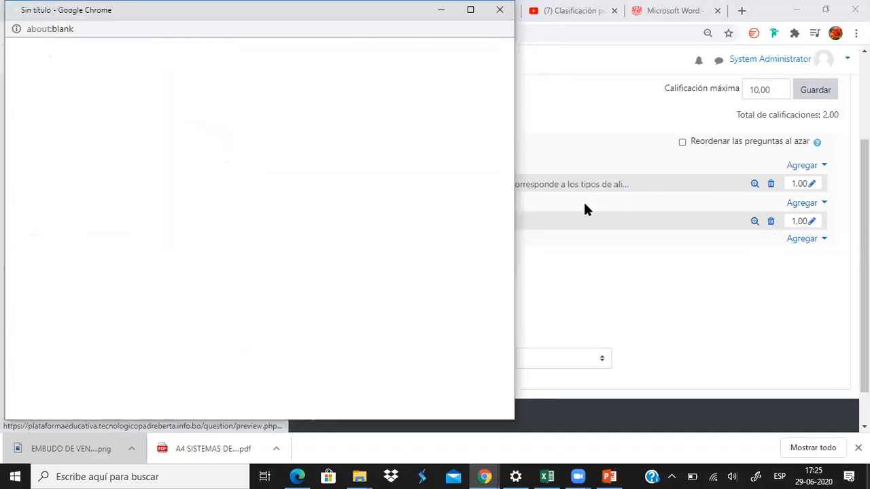
pyautogui.moveTo(108, 94); pyautogui.dragTo(253, 83)
pyautogui.moveTo(307, 82); pyautogui.dragTo(327, 85)
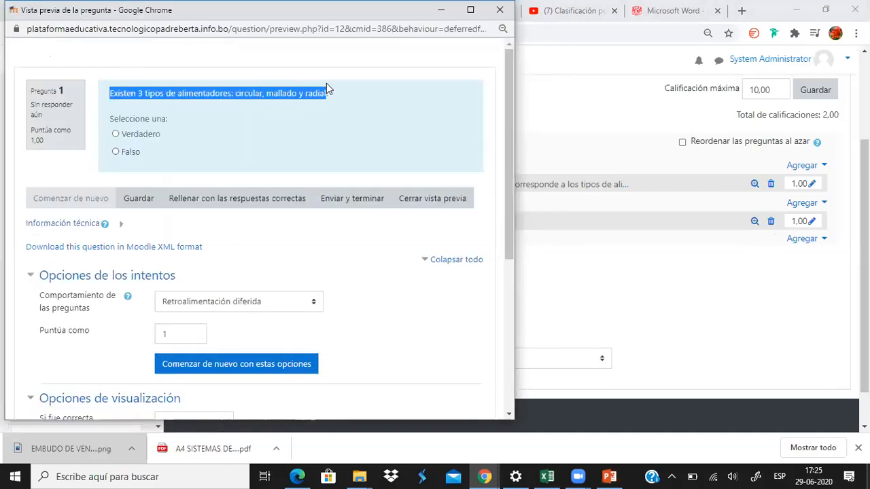
pyautogui.click(500, 9)
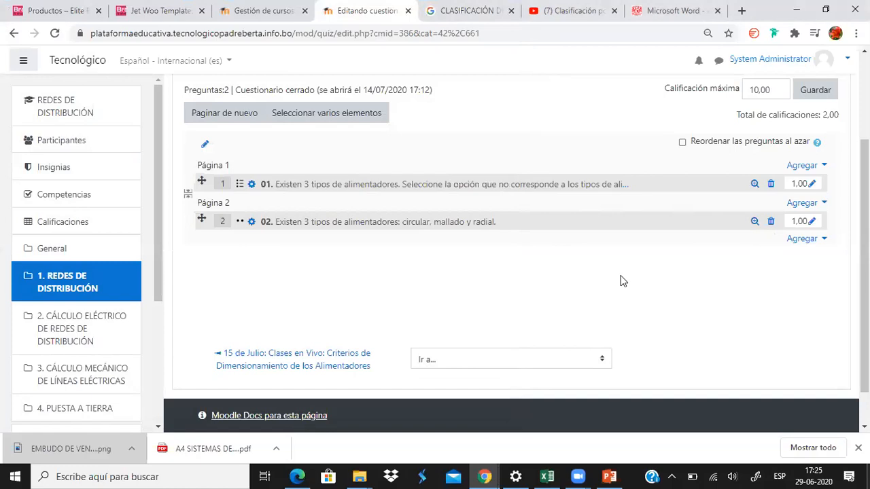
# Add a new Emparejamiento question after question 02 in the quiz.
pyautogui.click(811, 242)
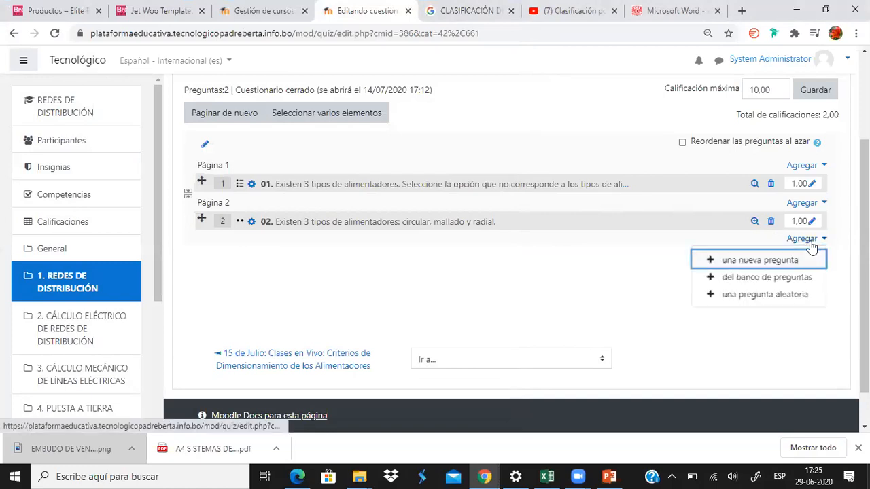
pyautogui.click(722, 264)
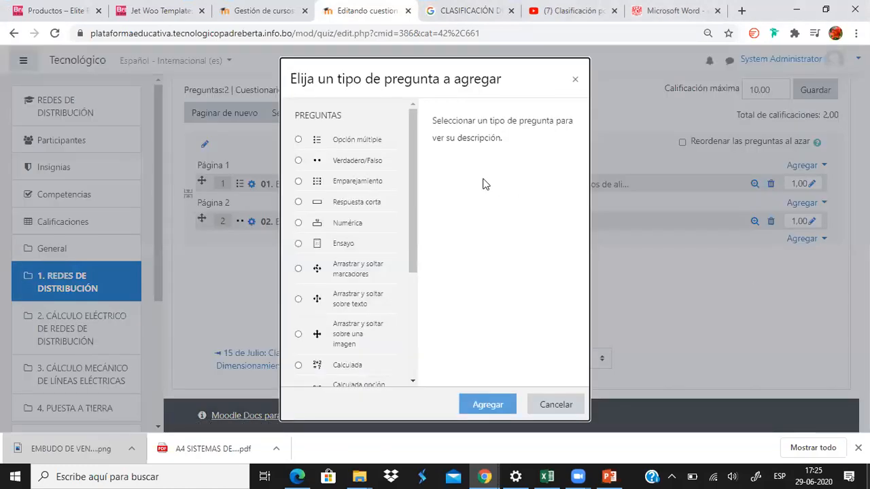
pyautogui.click(298, 182)
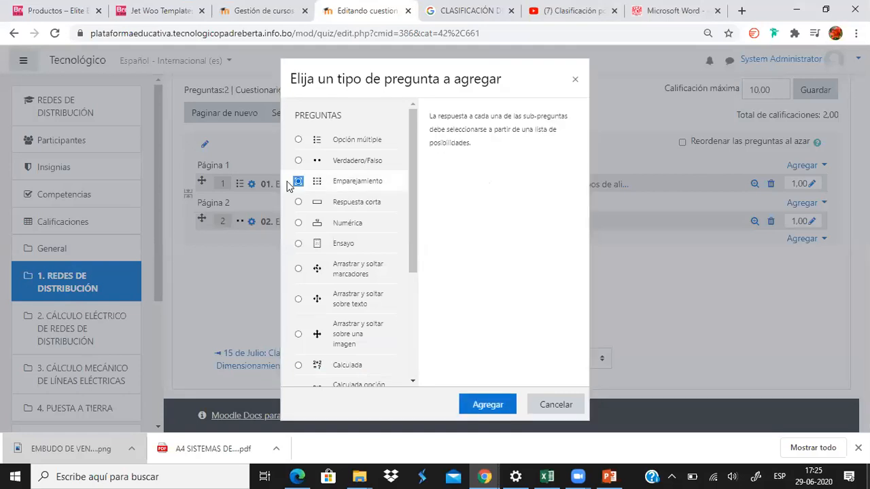
pyautogui.moveTo(467, 85); pyautogui.dragTo(427, 62)
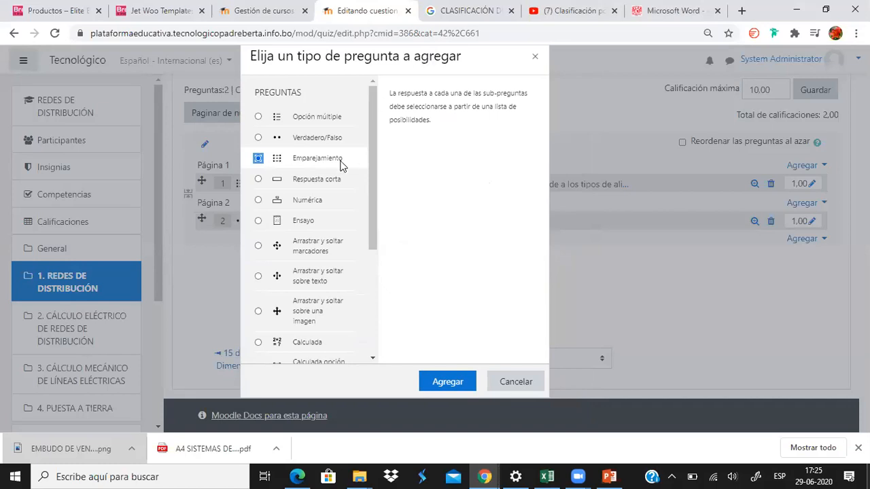
pyautogui.press('Return')
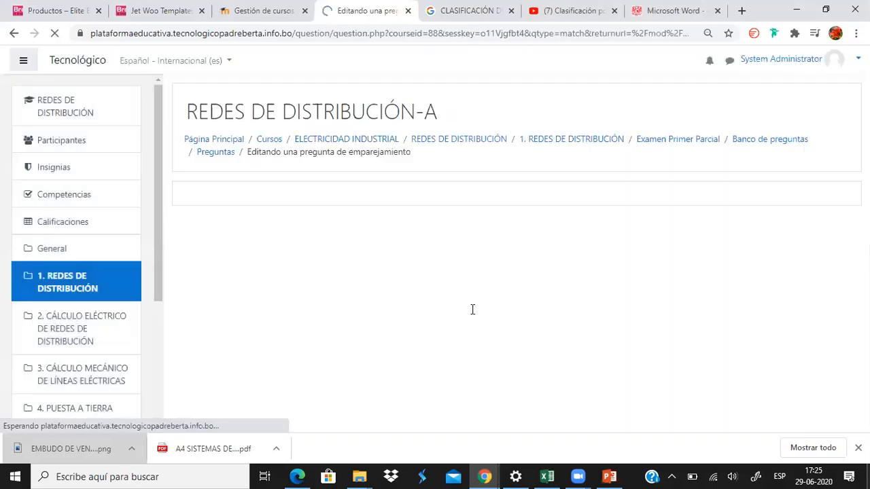
# Name the matching question "03.".
pyautogui.scroll(-2, 415, 216)
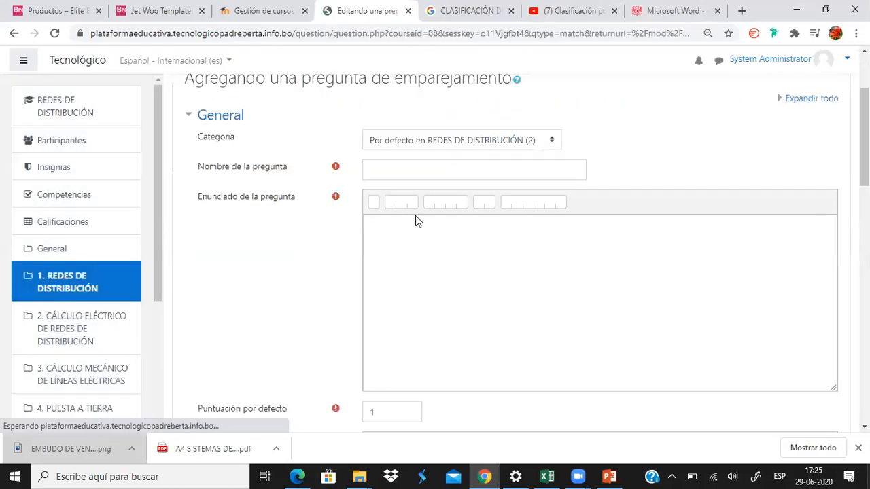
pyautogui.click(405, 170)
pyautogui.write('03')
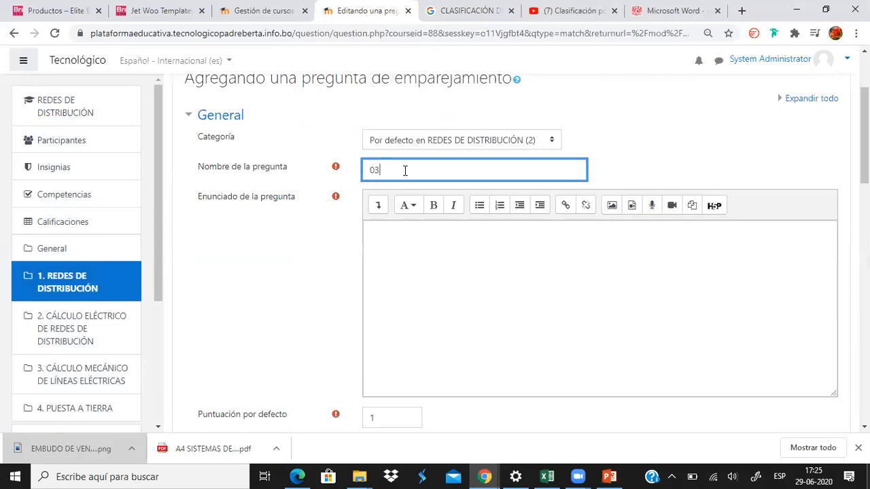
pyautogui.click(462, 252)
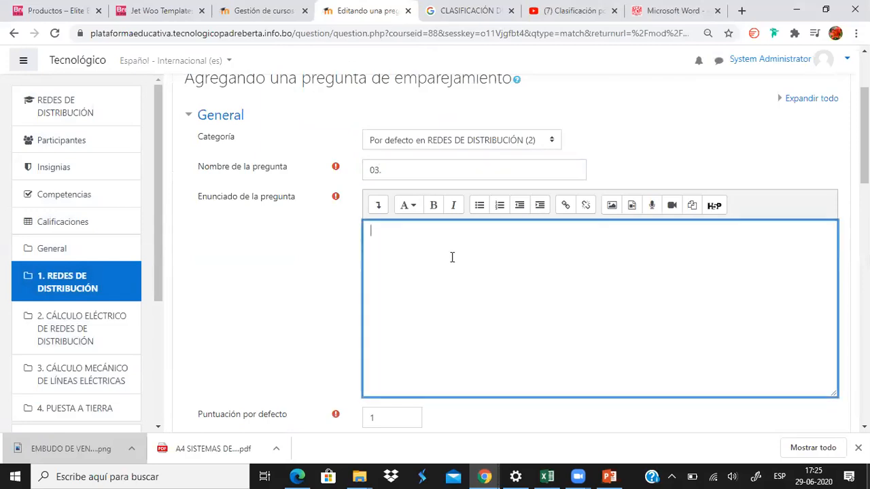
# Examine the matching question's Respuestas section, including its minimum requirements and the available question and answer fields.
pyautogui.scroll(-3, 457, 278)
pyautogui.scroll(-3, 520, 273)
pyautogui.scroll(-3, 518, 281)
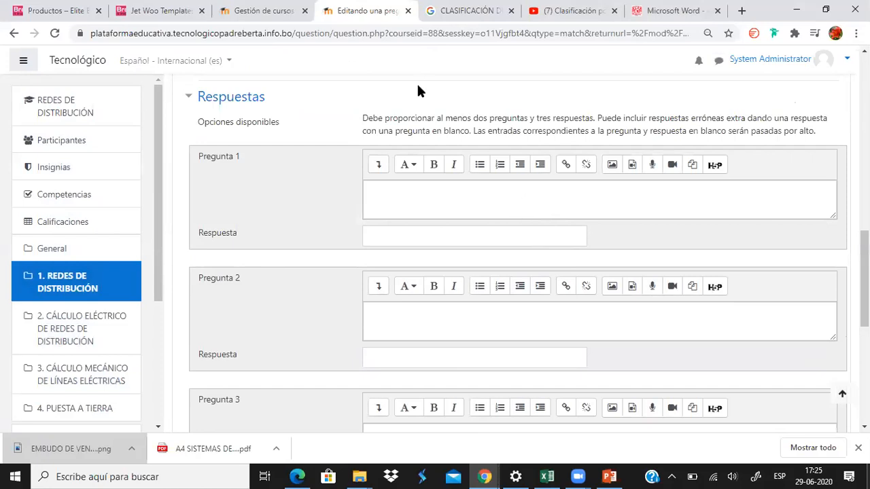
pyautogui.moveTo(365, 118); pyautogui.dragTo(712, 114)
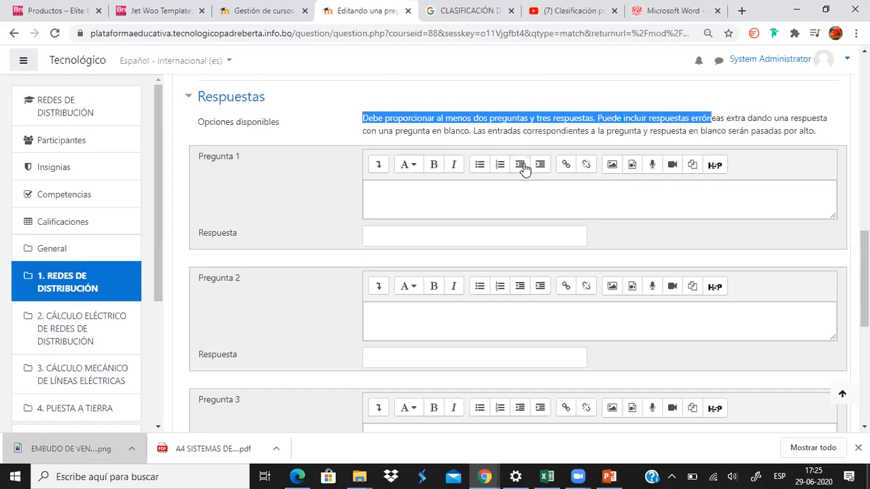
pyautogui.scroll(-3, 524, 165)
pyautogui.scroll(-2, 524, 165)
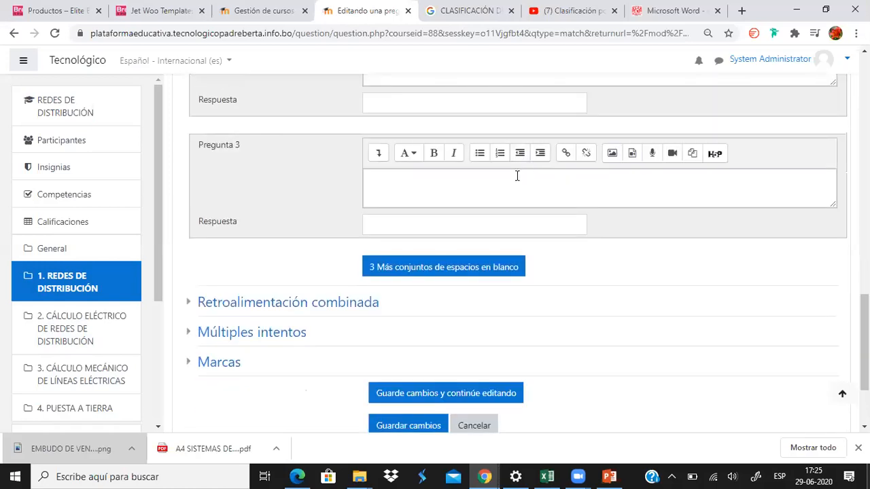
pyautogui.scroll(2, 514, 198)
pyautogui.scroll(4, 510, 199)
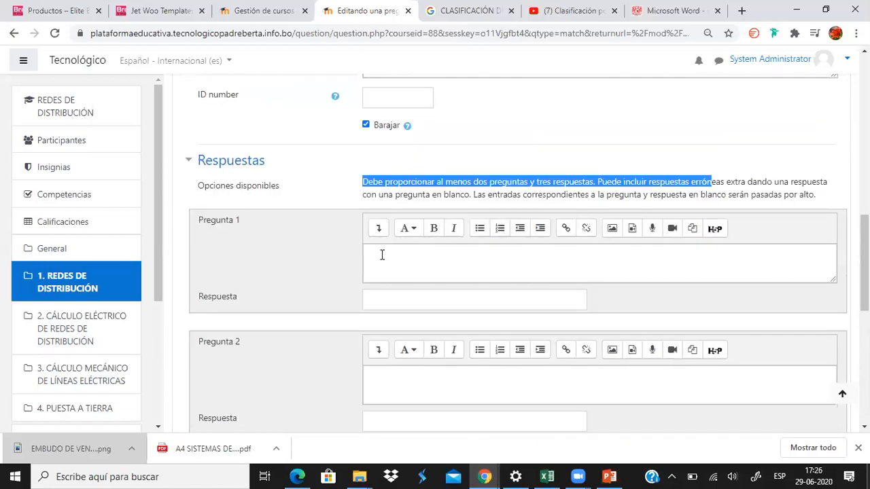
pyautogui.click(382, 255)
pyautogui.scroll(3, 457, 209)
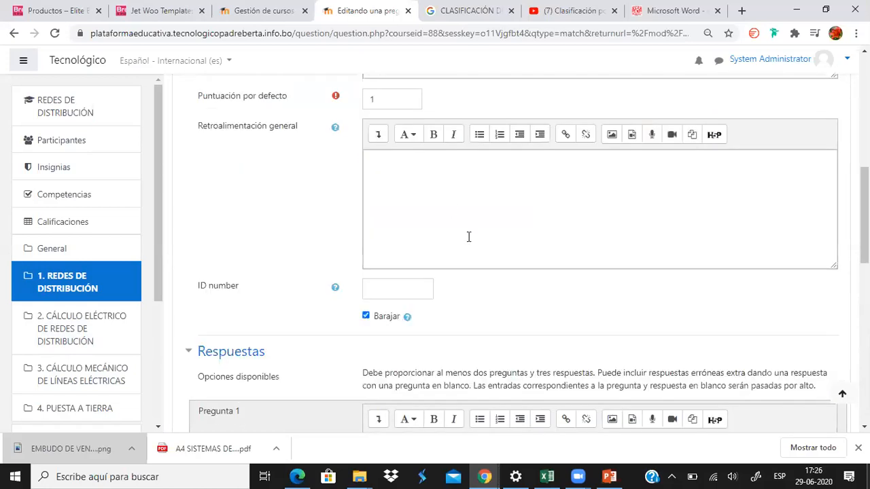
pyautogui.scroll(-3, 469, 236)
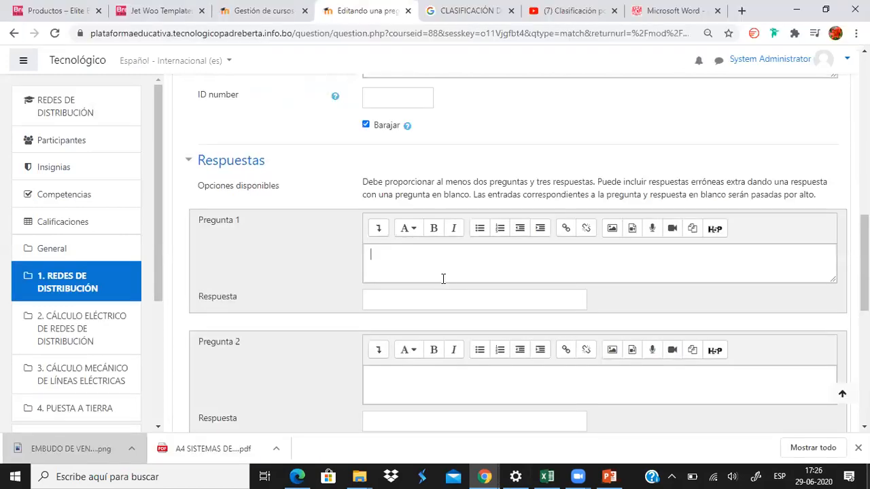
pyautogui.click(442, 274)
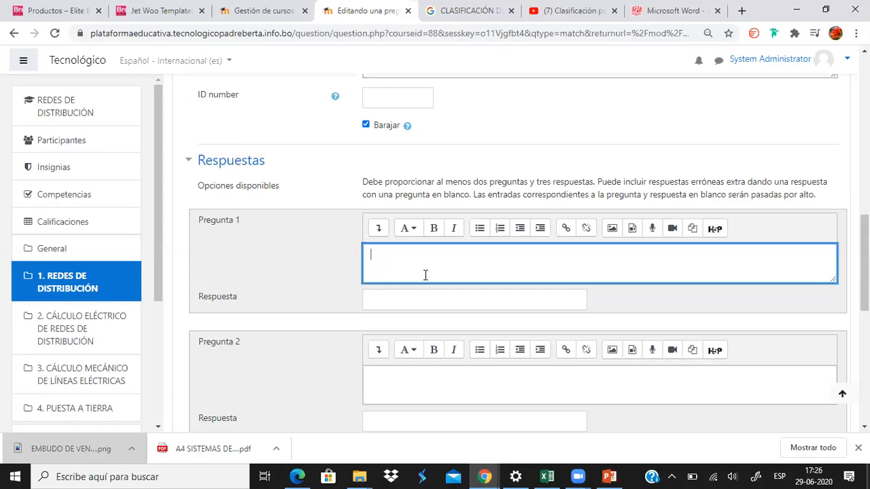
pyautogui.write('Los alimentadores radiales')
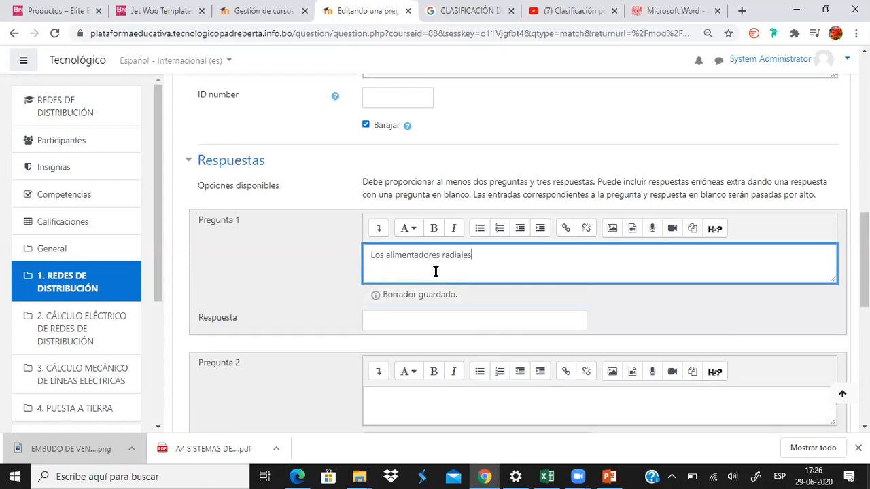
pyautogui.press('BackSpace')
pyautogui.press('BackSpace')
pyautogui.press('BackSpace')
pyautogui.press('BackSpace')
pyautogui.press('BackSpace')
pyautogui.press('BackSpace')
pyautogui.press('BackSpace')
pyautogui.press('BackSpace')
pyautogui.press('BackSpace')
pyautogui.press('BackSpace')
pyautogui.press('BackSpace')
pyautogui.press('BackSpace')
pyautogui.press('BackSpace')
pyautogui.press('BackSpace')
pyautogui.press('BackSpace')
pyautogui.press('BackSpace')
pyautogui.press('BackSpace')
pyautogui.press('BackSpace')
pyautogui.press('BackSpace')
pyautogui.press('BackSpace')
pyautogui.press('BackSpace')
pyautogui.press('BackSpace')
pyautogui.press('BackSpace')
pyautogui.press('BackSpace')
pyautogui.press('BackSpace')
pyautogui.press('BackSpace')
# Enter "Alimentador Radial" as Pregunta 1 with "Sub-estaciones" as its matching answer.
pyautogui.write('ALime')
pyautogui.press('BackSpace')
pyautogui.press('BackSpace')
pyautogui.press('BackSpace')
pyautogui.press('BackSpace')
pyautogui.write('limentador Radial')
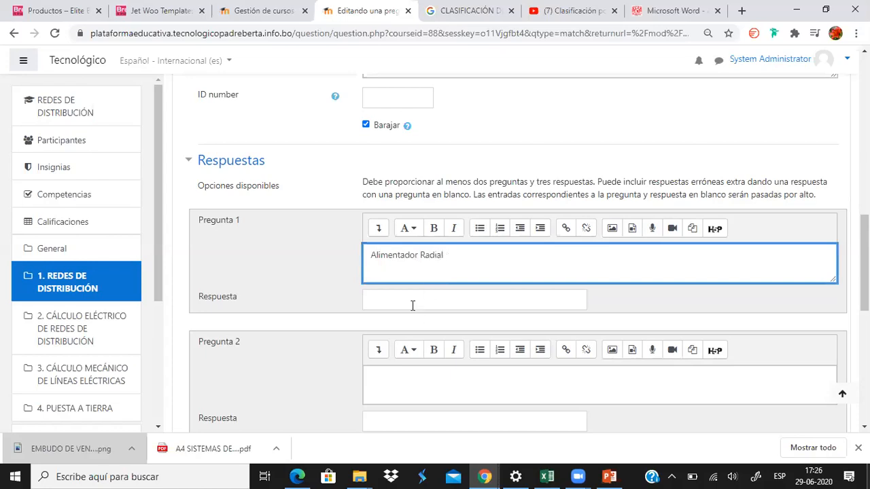
pyautogui.click(413, 305)
pyautogui.write('Sub-estaciones')
# Enter "Alimentador Mallado" as Pregunta 2 with "Cercos Perimetrales" as its matching answer.
pyautogui.press('Tab')
pyautogui.scroll(-2, 437, 336)
pyautogui.write('Alimentador Mallado')
pyautogui.click(450, 283)
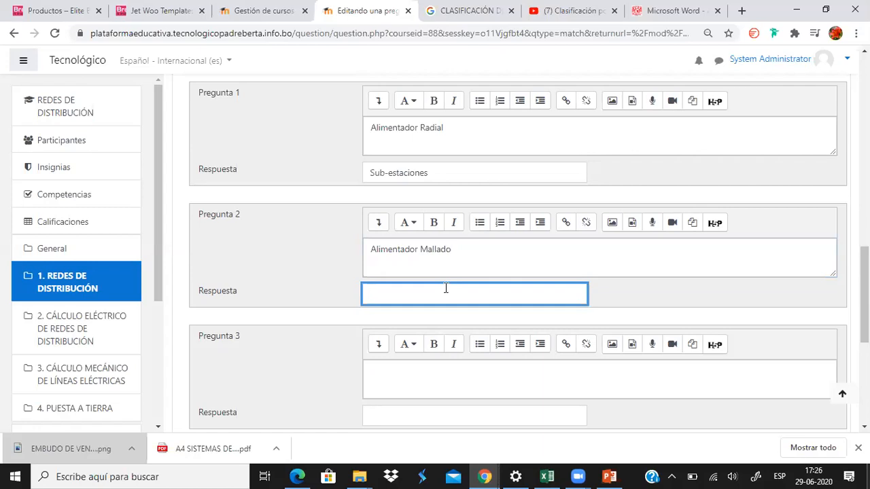
pyautogui.write('Cercos Perimetrales')
# Enter "Alimentador Anillo" as Pregunta 3, checking the feeder types on the student course page.
pyautogui.scroll(-2, 431, 324)
pyautogui.click(422, 249)
pyautogui.write('Alimentador')
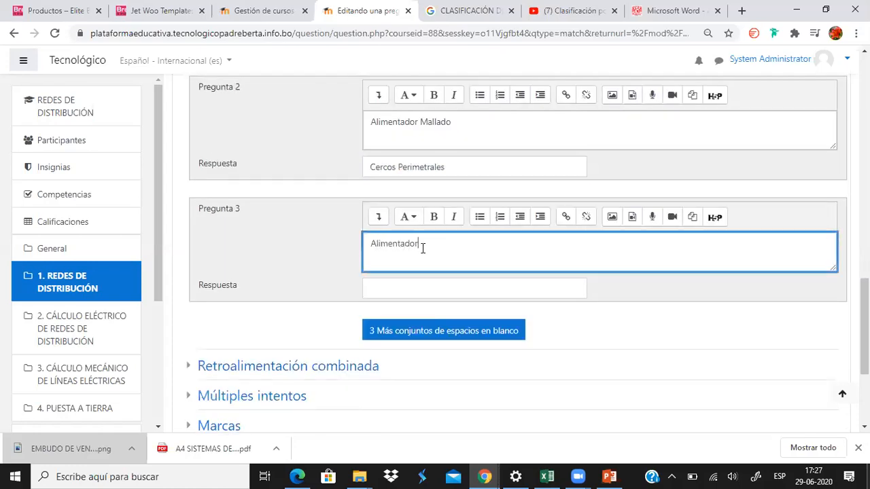
pyautogui.scroll(1, 435, 251)
pyautogui.scroll(4, 436, 250)
pyautogui.scroll(-3, 443, 255)
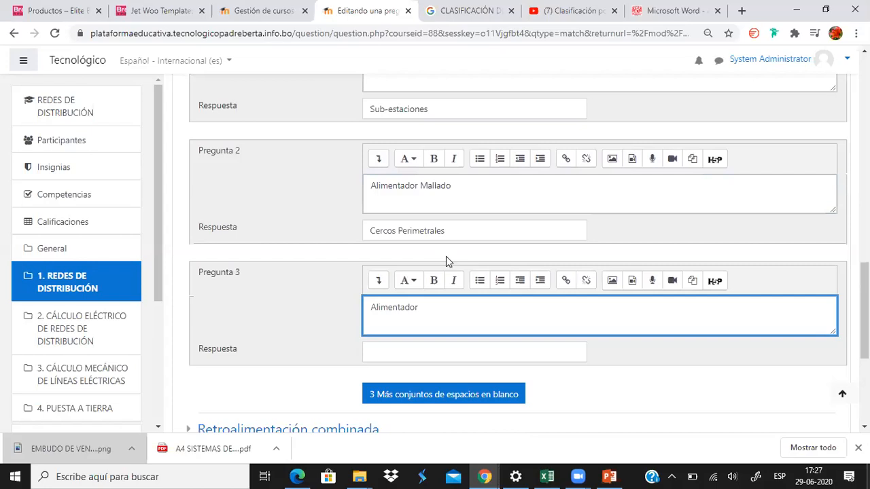
pyautogui.hotkey('alt', 'Tab')
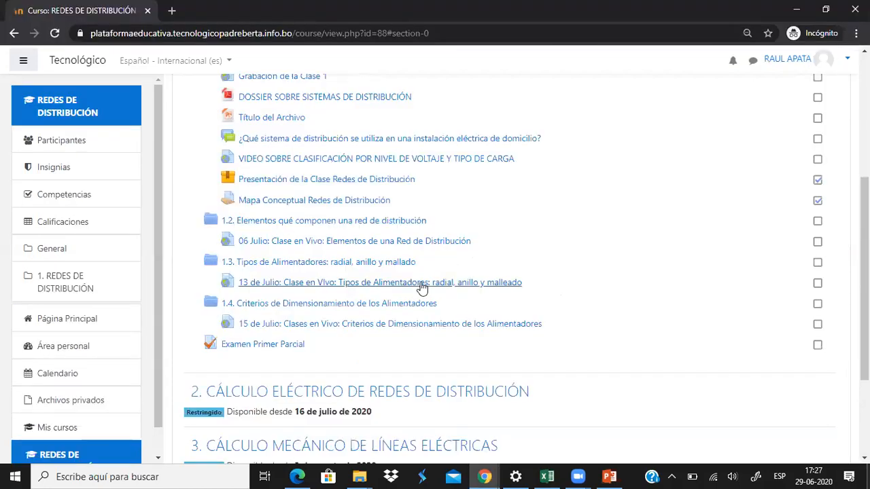
pyautogui.hotkey('alt', 'Tab')
pyautogui.write('A')
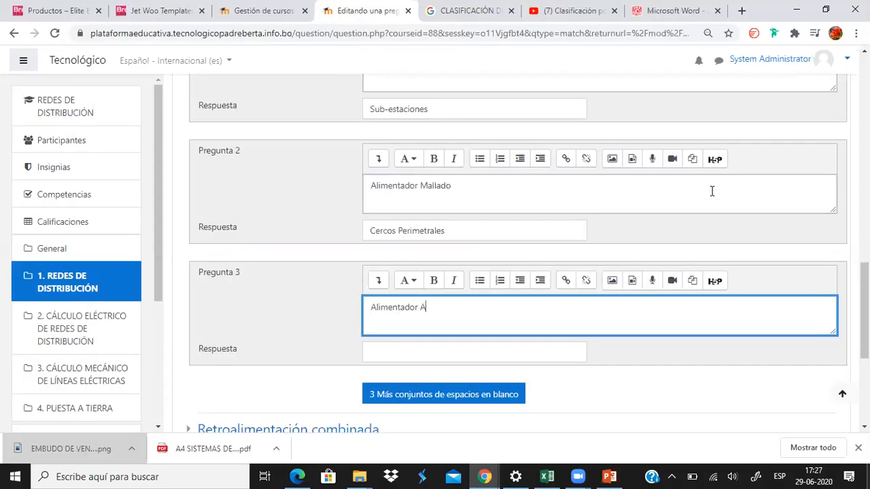
pyautogui.write('nillo')
pyautogui.scroll(-2, 729, 114)
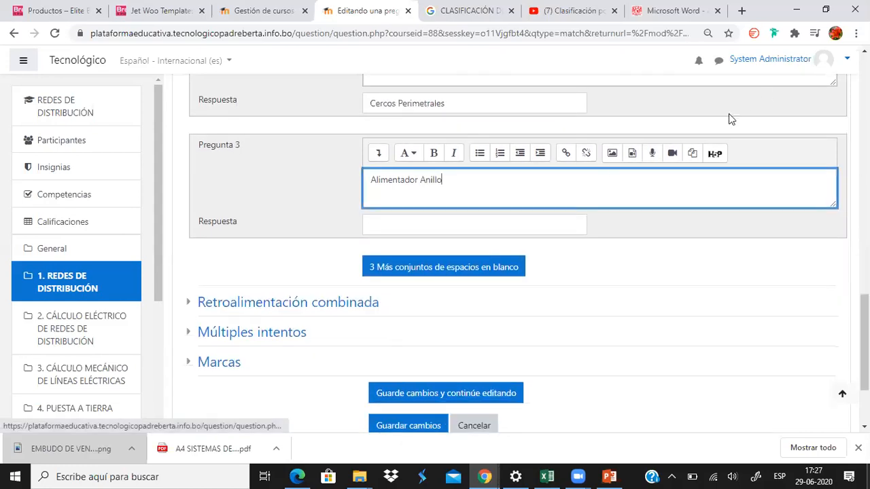
# Enter "Edificios." as the matching answer for Pregunta 3, "Alimentador Anillo".
pyautogui.click(432, 232)
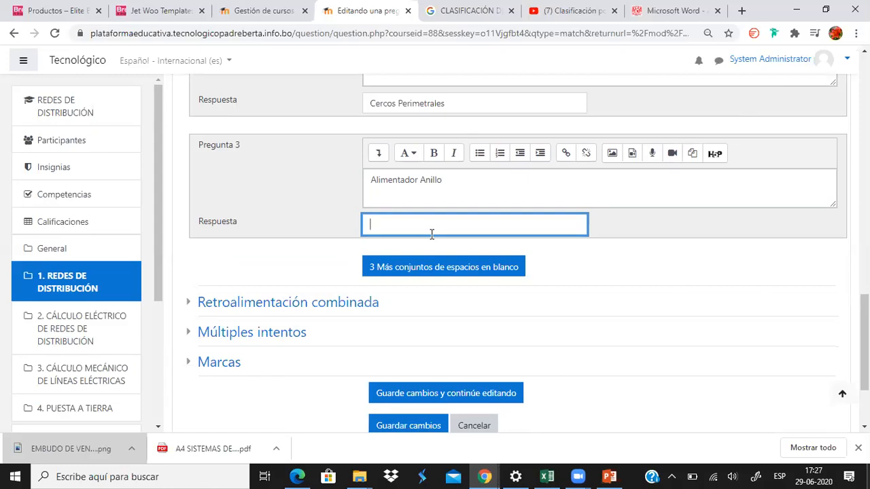
pyautogui.write('Edificios.')
pyautogui.scroll(2, 435, 230)
pyautogui.scroll(-2, 437, 245)
# Fill the general feedback with "Se presenta los 3 tipos de alimentadores y su uso más frecuente. Relacione el tipo de alimentador con su uso más frecuente.".
pyautogui.scroll(5, 425, 258)
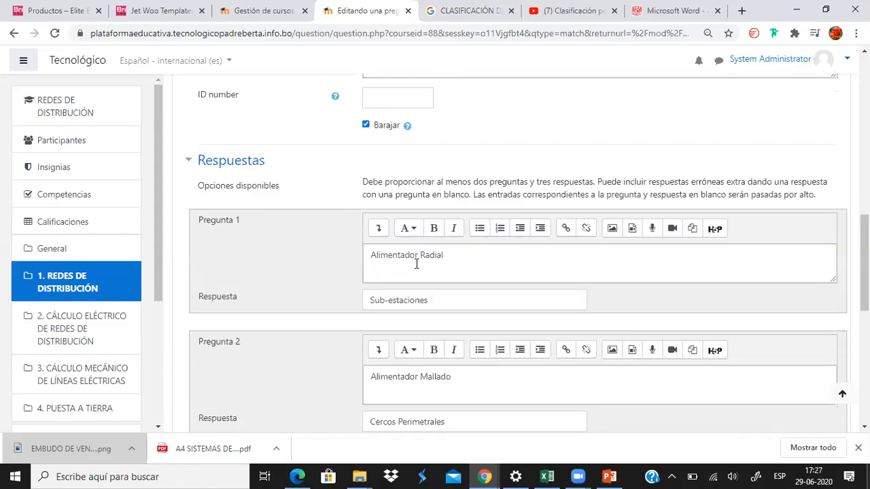
pyautogui.scroll(3, 417, 264)
pyautogui.click(452, 185)
pyautogui.write('Se presenta los 3 tipos de alimentadores y sus')
pyautogui.press('BackSpace')
pyautogui.write('us')
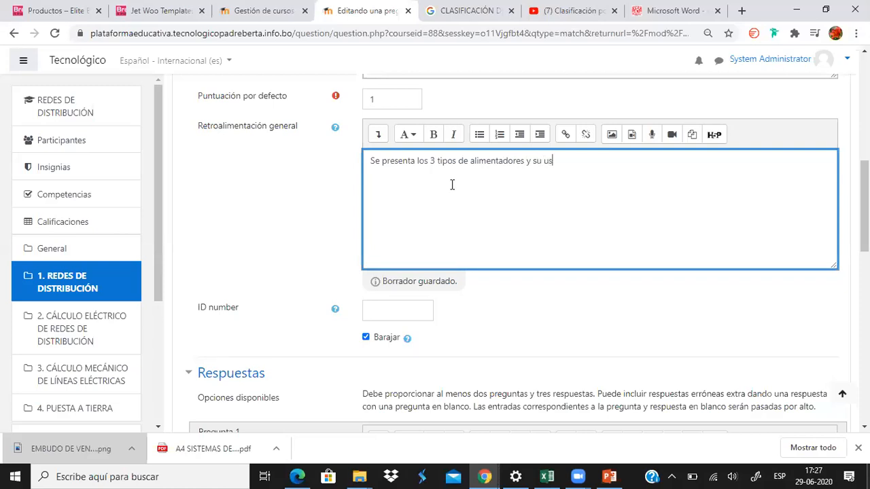
pyautogui.write('o más frec')
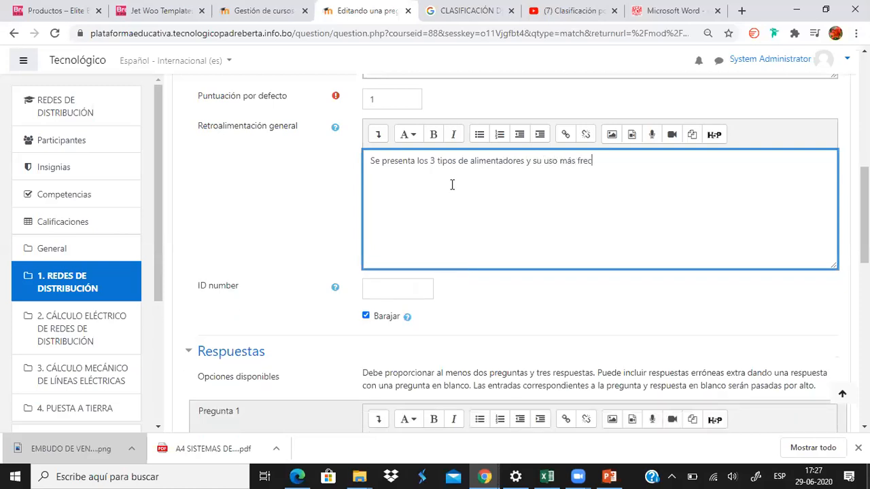
pyautogui.write('uente. Relacione el tipo de alimentador con su uso más frecuente.')
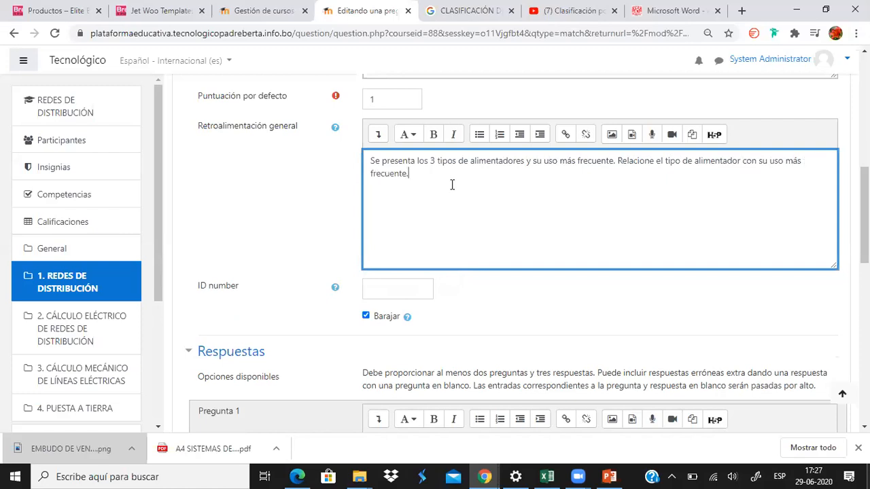
pyautogui.scroll(-4, 452, 185)
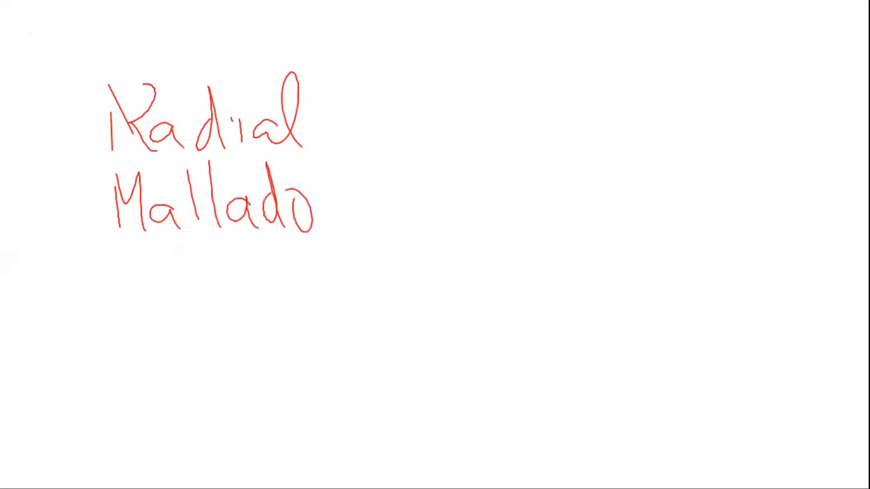
# Handwrite "Anillo" in red below "Mallado" on the whiteboard.
pyautogui.moveTo(267, 236)
pyautogui.mouseDown()
pyautogui.moveTo(280, 304)
pyautogui.moveTo(282, 296)
pyautogui.mouseUp()
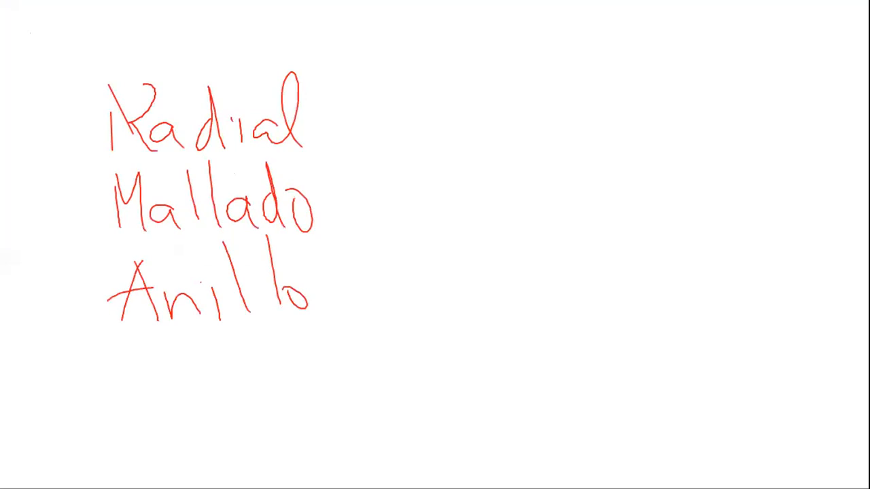
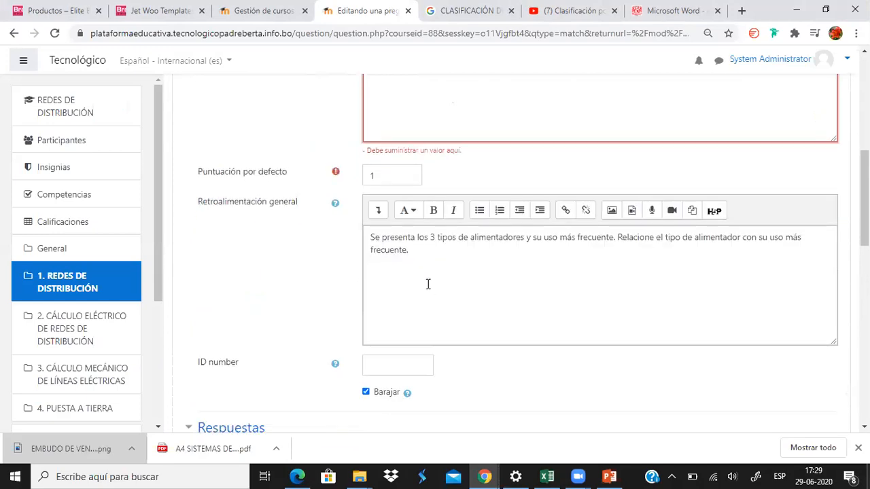
# Move the instruction text from the general feedback into the question statement and save the matching question.
pyautogui.tripleClick(371, 236)
pyautogui.hotkey('ctrl', 'x')
pyautogui.scroll(3, 418, 217)
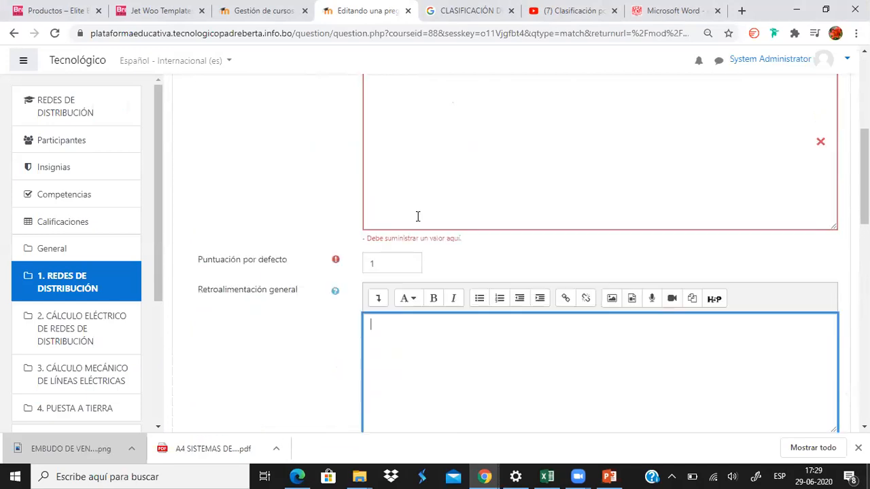
pyautogui.click(423, 188)
pyautogui.hotkey('ctrl', 'v')
pyautogui.scroll(3, 458, 200)
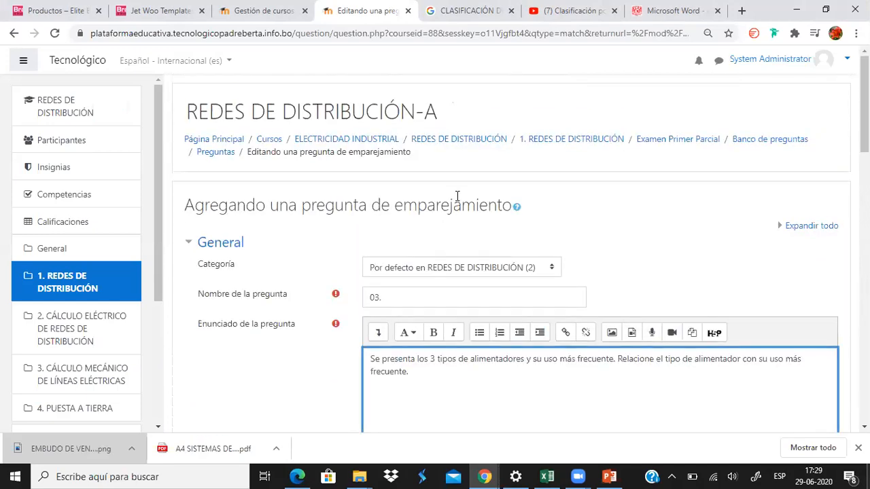
pyautogui.scroll(-15, 467, 203)
pyautogui.click(398, 300)
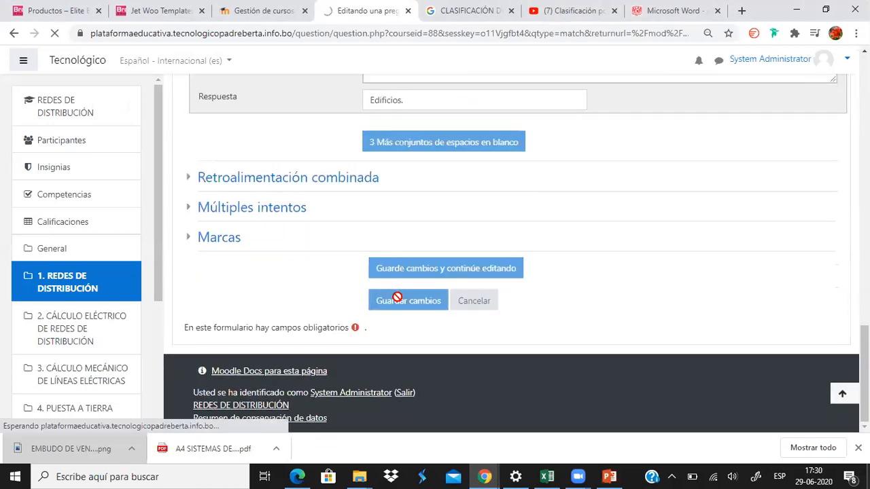
# Preview matching question 03. and examine its instruction text and the Alimentador Radial item.
pyautogui.scroll(-3, 590, 231)
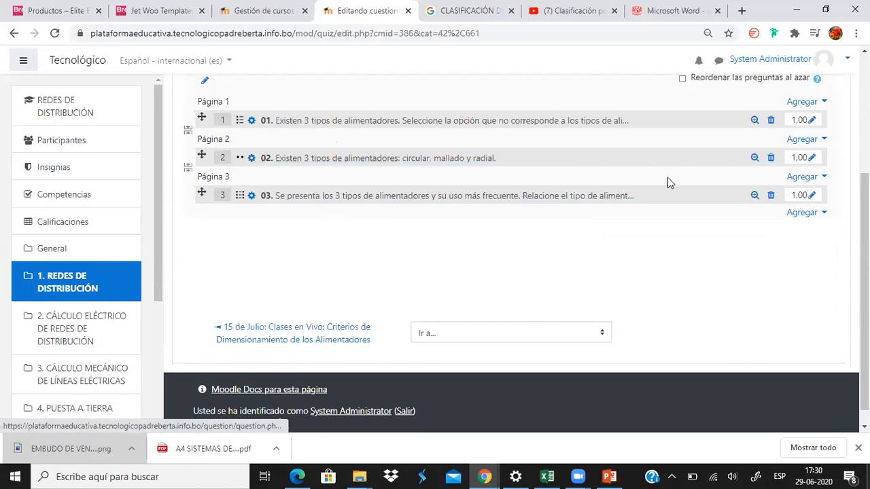
pyautogui.click(755, 195)
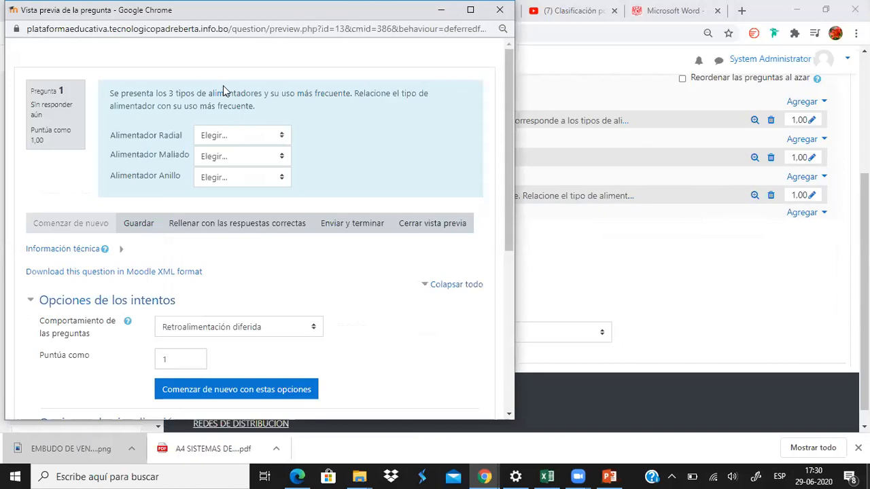
pyautogui.moveTo(128, 94); pyautogui.dragTo(255, 106)
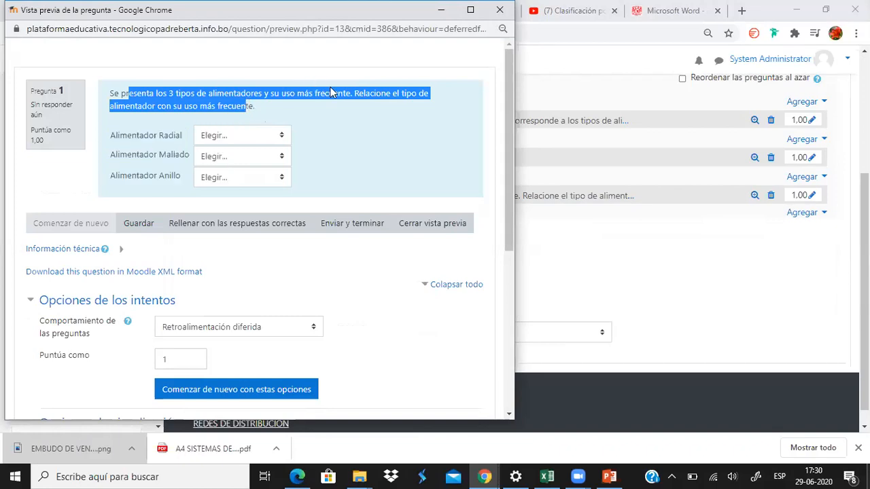
pyautogui.click(349, 95)
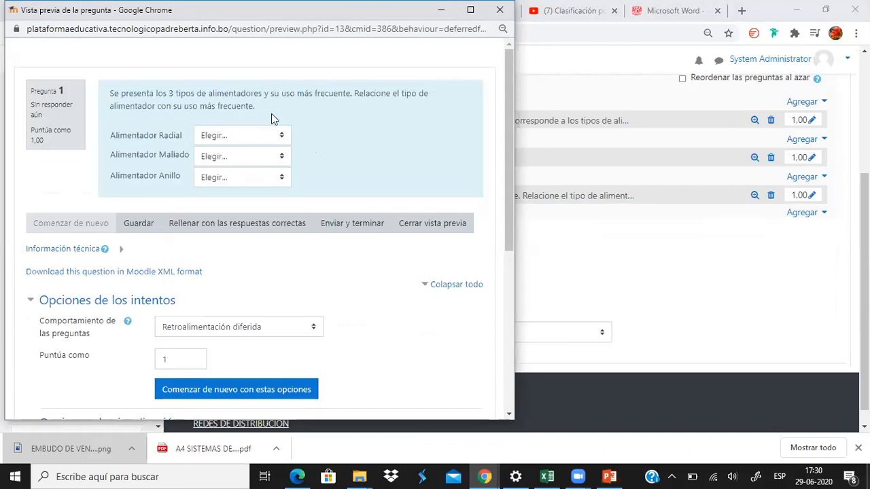
pyautogui.moveTo(111, 137); pyautogui.dragTo(172, 143)
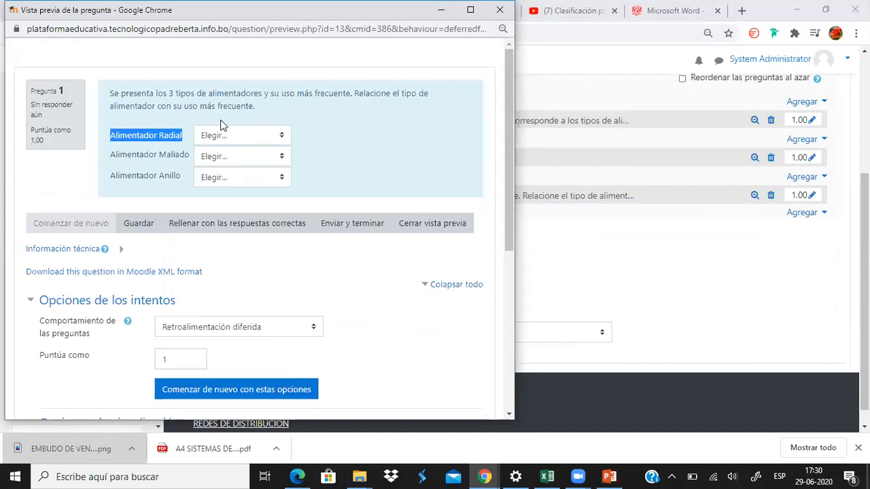
# Test the preview by matching Radial with Sub-estaciones, Mallado with Cercos Perimetrales and Anillo with Edificios., and close it.
pyautogui.click(217, 135)
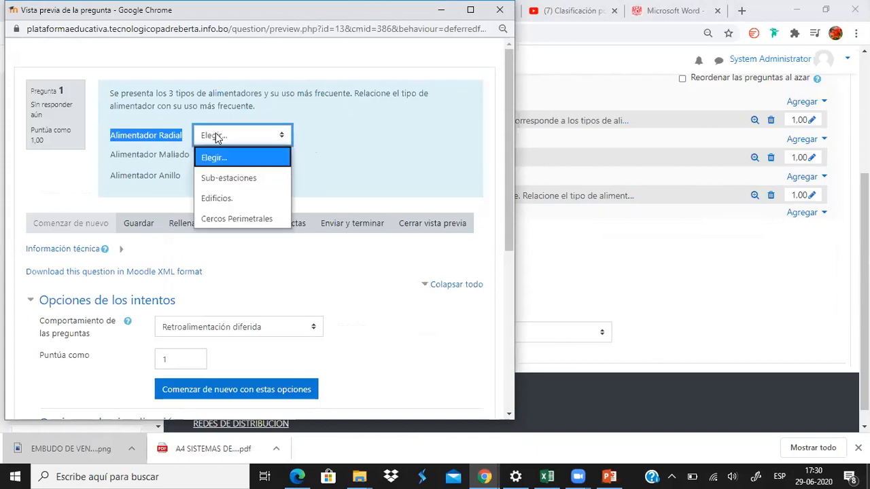
pyautogui.click(222, 179)
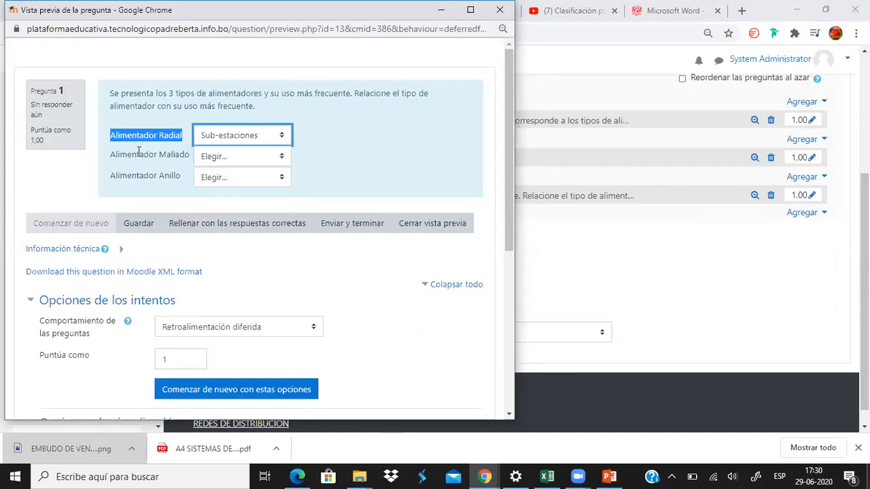
pyautogui.click(209, 158)
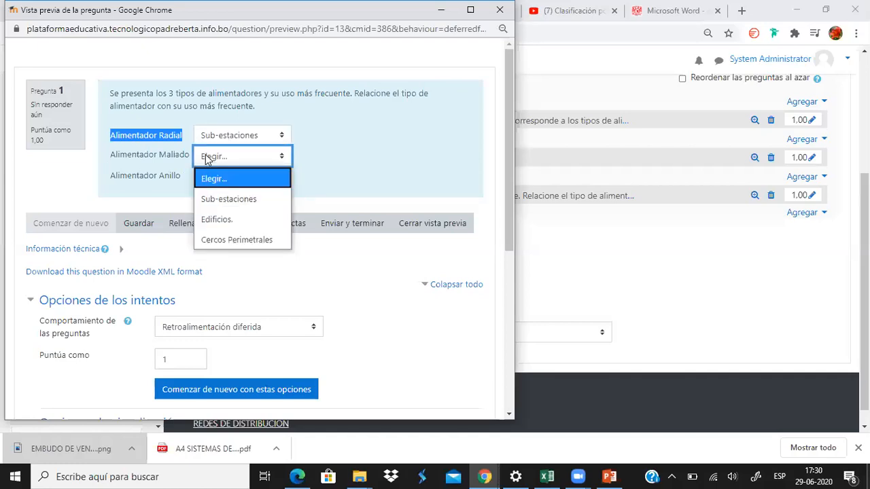
pyautogui.click(208, 241)
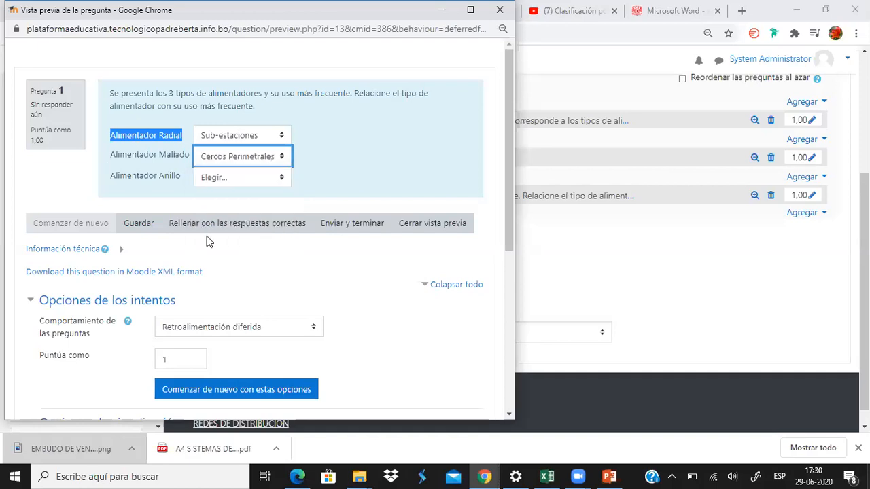
pyautogui.click(218, 163)
pyautogui.click(140, 182)
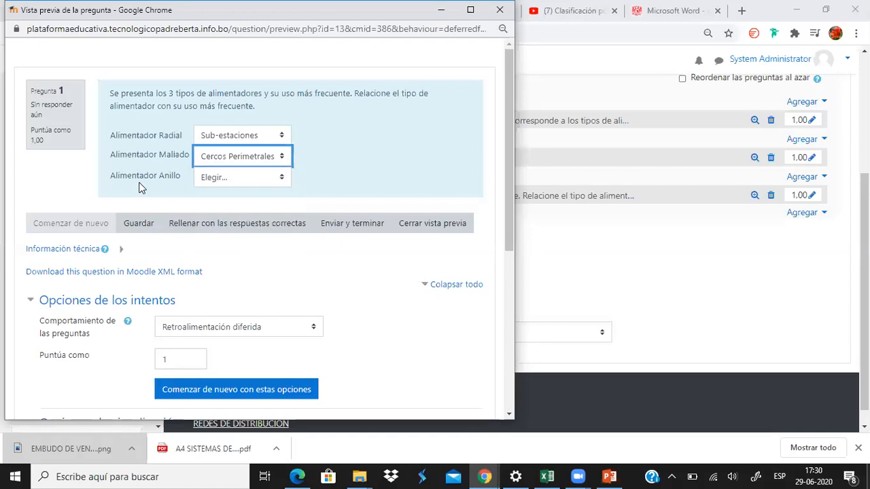
pyautogui.click(225, 174)
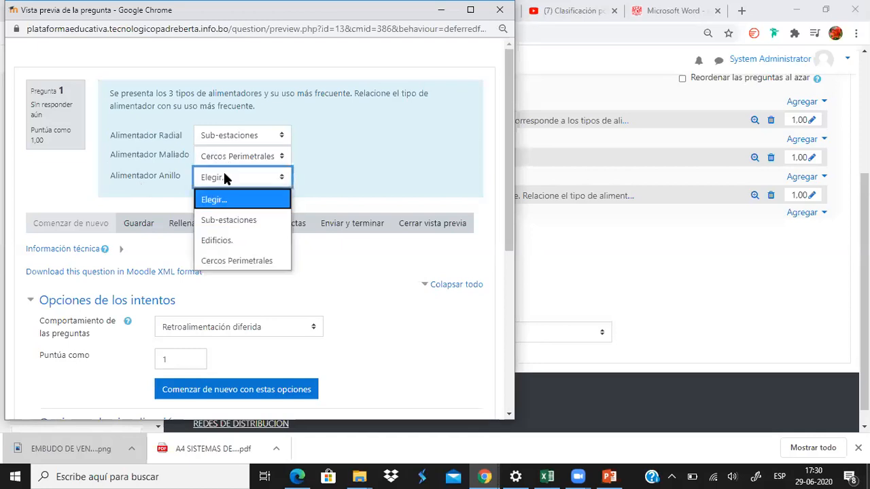
pyautogui.click(232, 242)
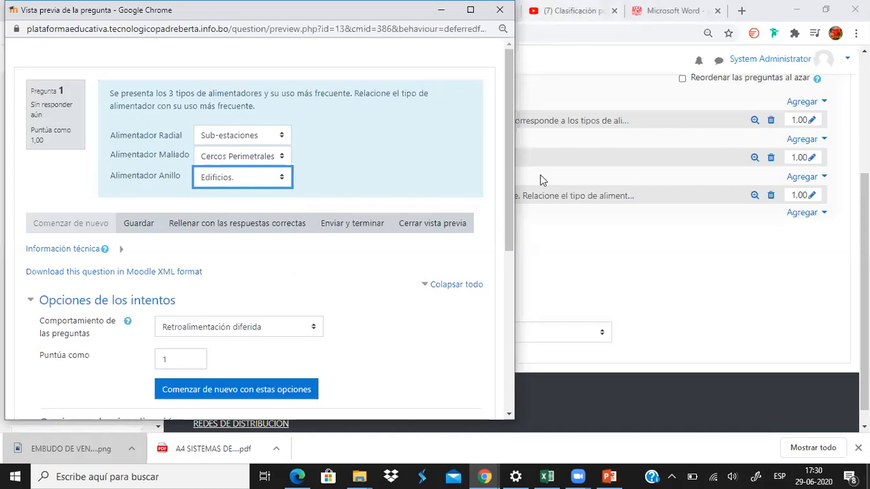
pyautogui.click(500, 9)
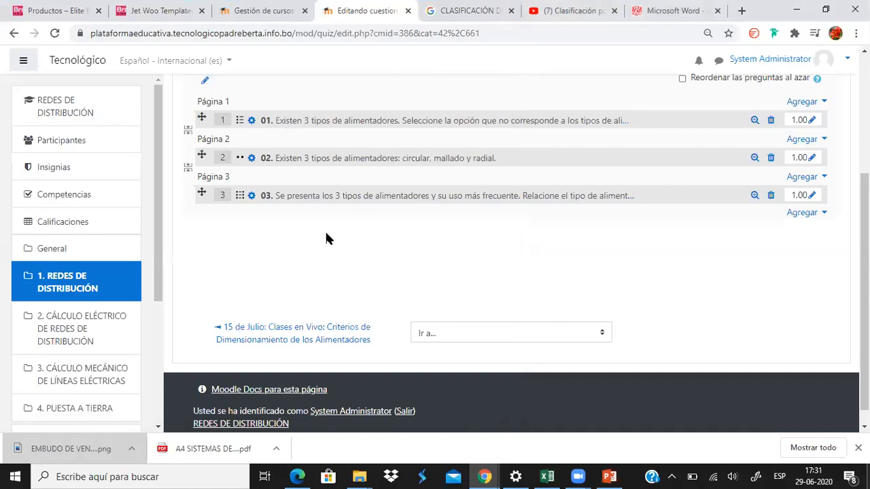
# Add a new Respuesta corta question at the end of the quiz.
pyautogui.click(801, 213)
pyautogui.click(740, 238)
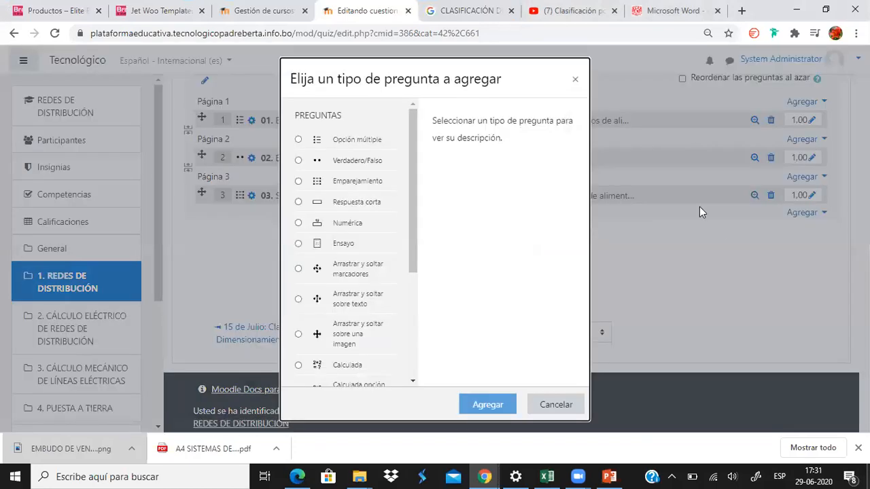
pyautogui.click(299, 203)
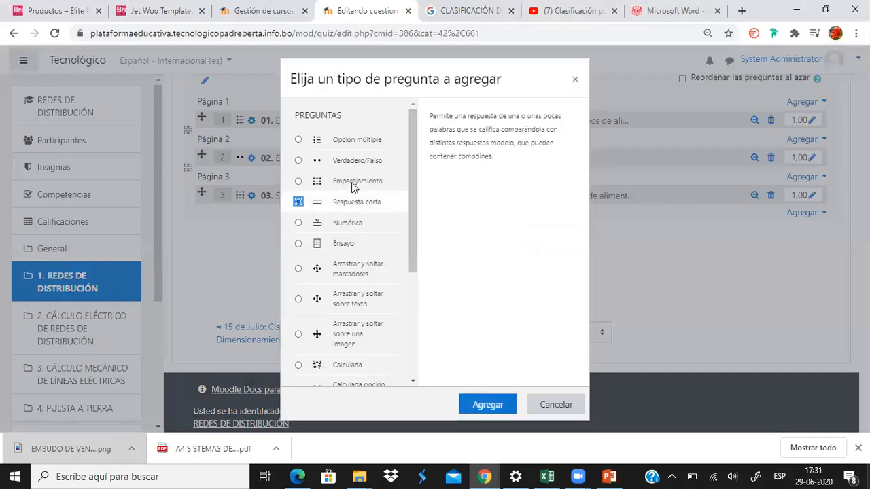
pyautogui.moveTo(452, 73); pyautogui.dragTo(409, 51)
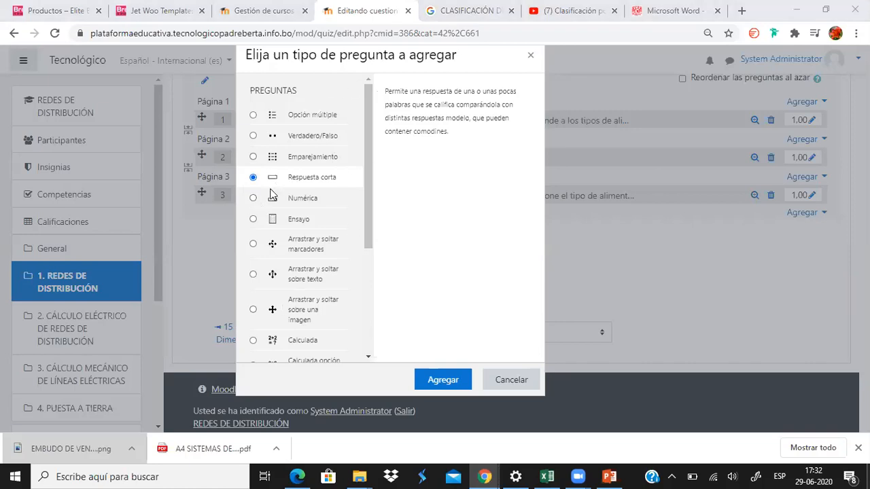
pyautogui.click(438, 380)
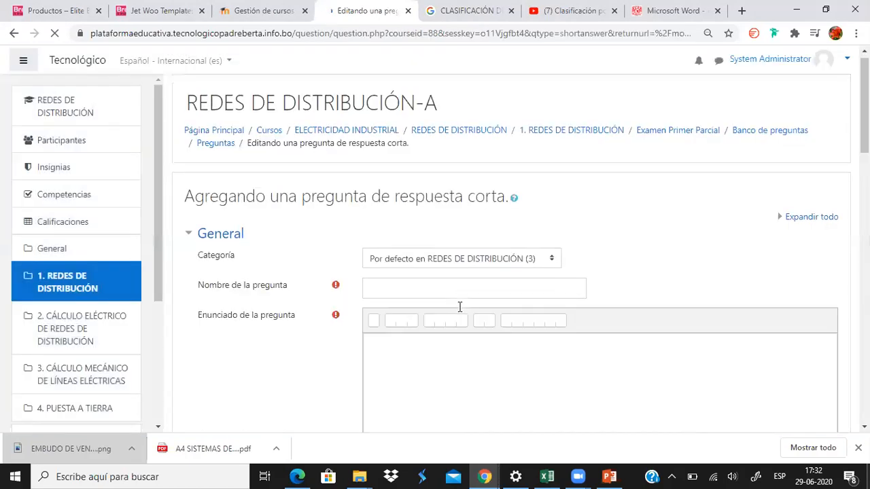
# Name the question "04." with the statement "Existen 3 tipos de alimentadores: mallado, radial y ...... (Complete la respuesta)".
pyautogui.scroll(-2, 422, 218)
pyautogui.click(398, 163)
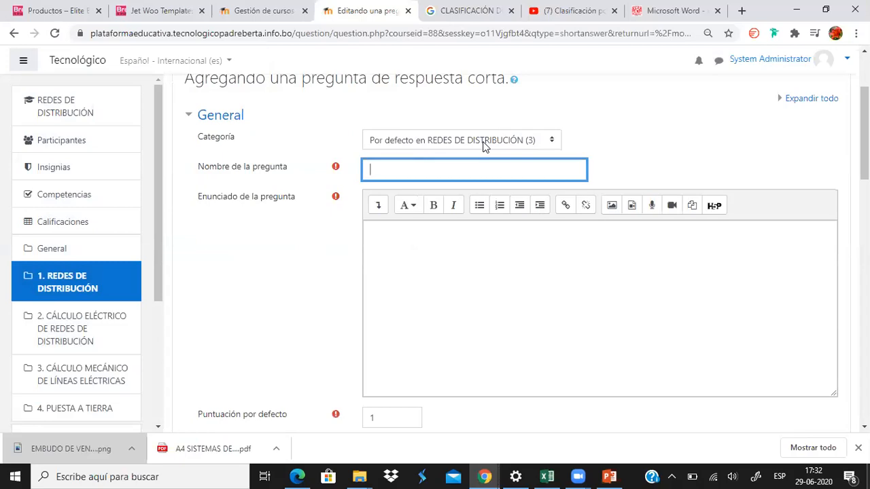
pyautogui.write('04.')
pyautogui.click(427, 264)
pyautogui.write('E')
pyautogui.press('BackSpace')
pyautogui.write('Exixt')
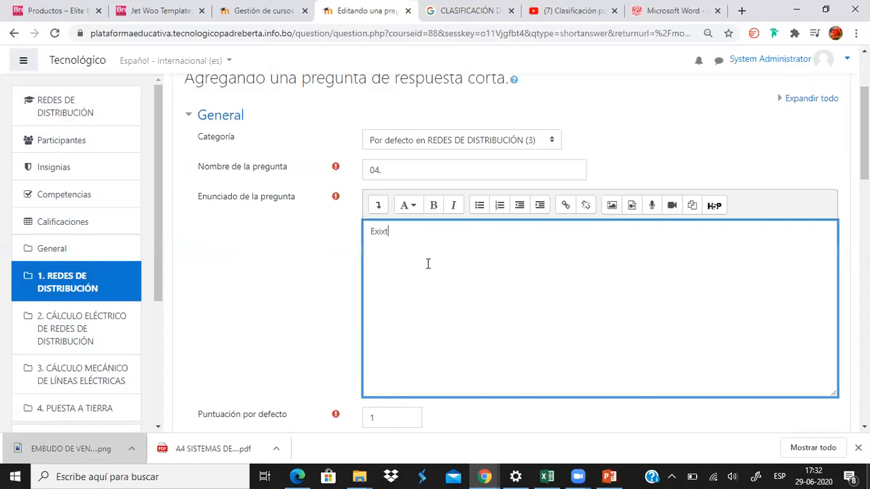
pyautogui.press('BackSpace')
pyautogui.press('BackSpace')
pyautogui.write('sten 3 tipos de alimentadores: mallado, radial y.')
pyautogui.press('BackSpace')
pyautogui.write('...... (Comple')
pyautogui.press('BackSpace')
pyautogui.write('lete la respuesta)')
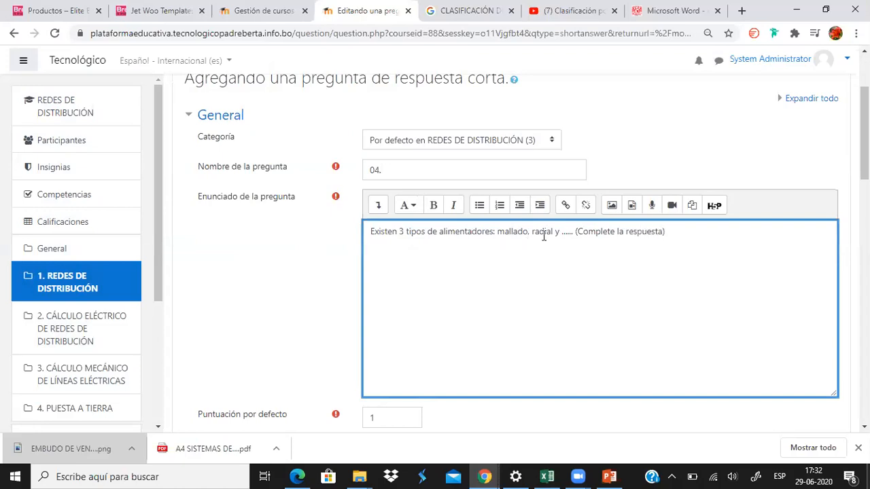
# Check the feeder type names under topic 1.3 in the student's course view and return to the question form.
pyautogui.scroll(-3, 544, 235)
pyautogui.scroll(-3, 470, 250)
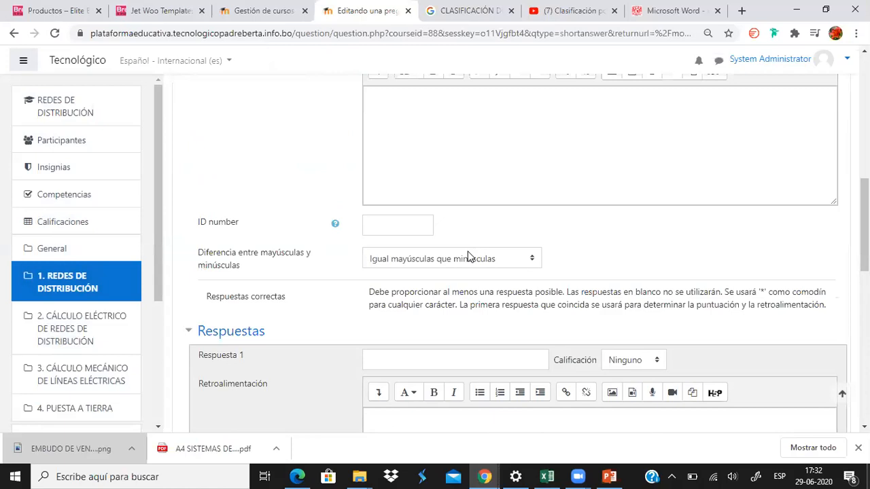
pyautogui.scroll(-2, 468, 256)
pyautogui.click(434, 233)
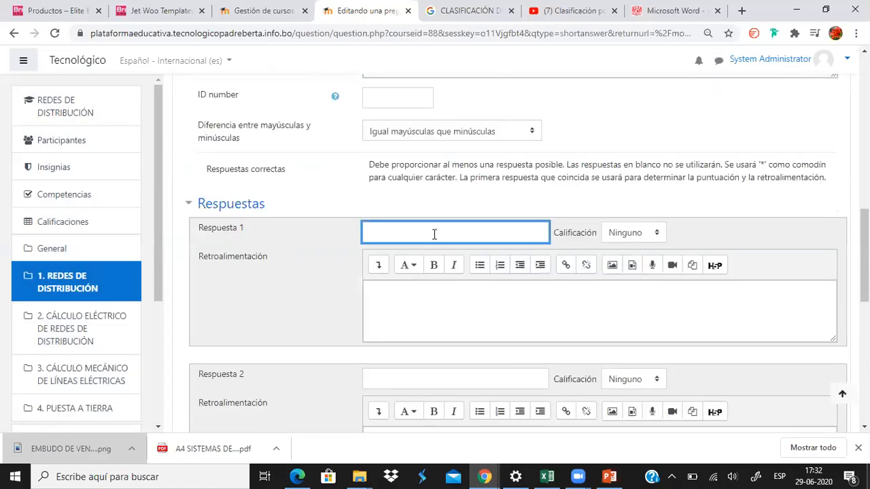
pyautogui.scroll(8, 433, 235)
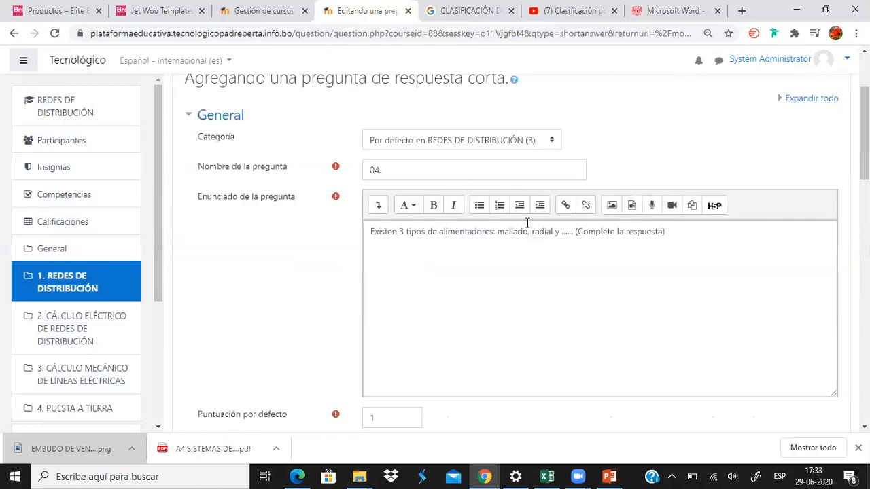
pyautogui.click(485, 477)
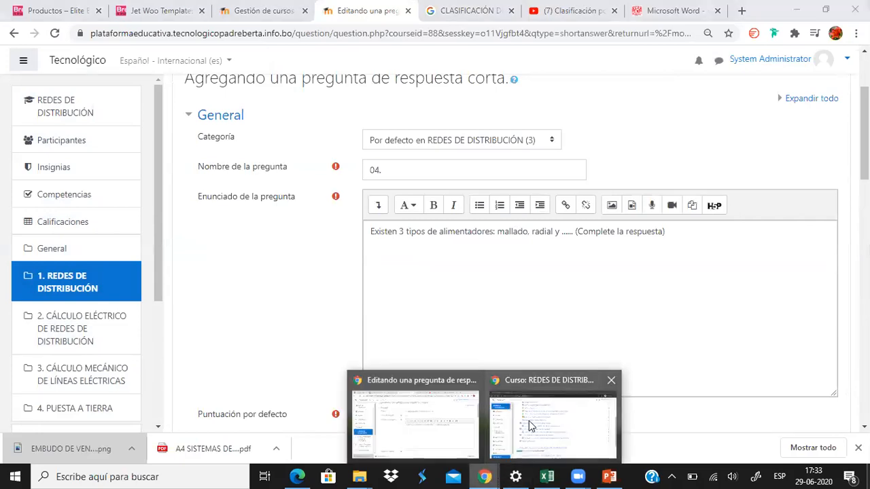
pyautogui.click(529, 421)
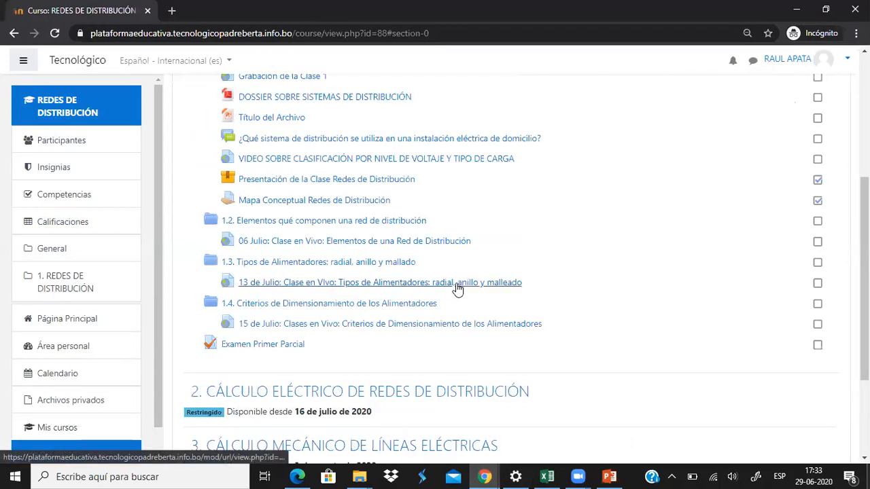
pyautogui.hotkey('alt', 'Tab')
# Enter "Anillo" as answer 1 of question 04. with a grade of 100%.
pyautogui.scroll(-5, 585, 256)
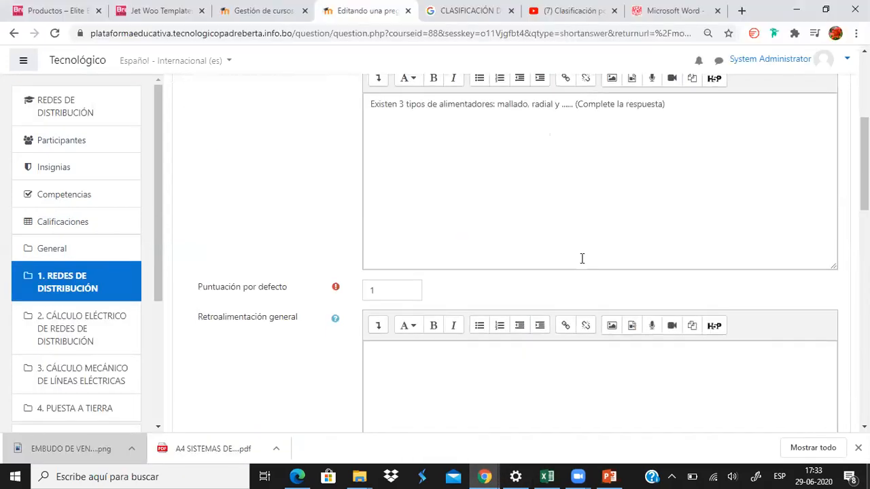
pyautogui.click(465, 215)
pyautogui.scroll(-2, 422, 268)
pyautogui.click(405, 293)
pyautogui.write('Anillo')
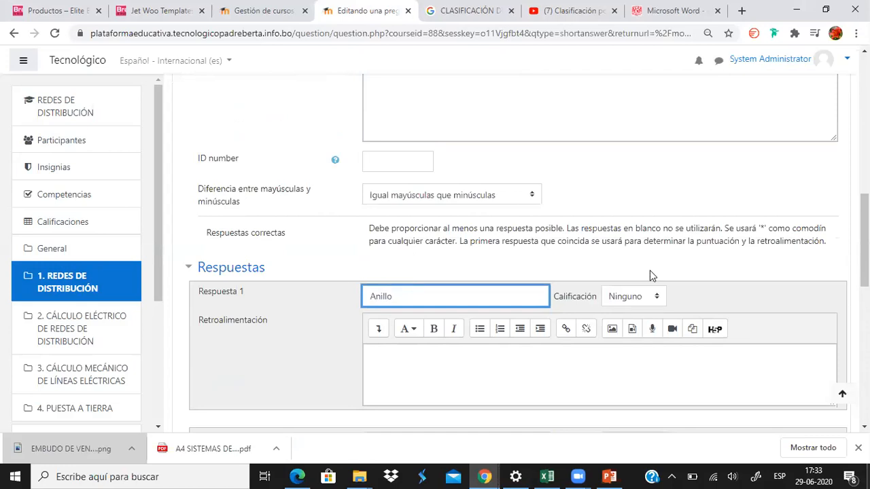
pyautogui.click(632, 299)
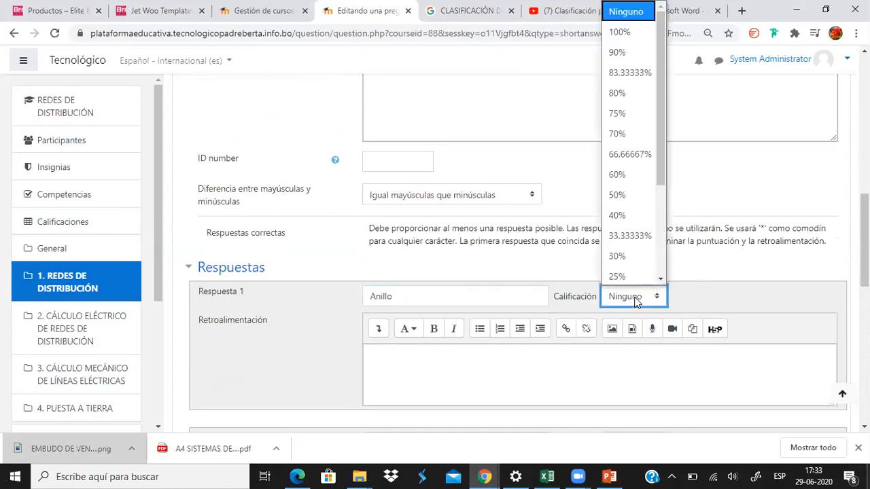
pyautogui.click(641, 30)
# Add "anillado" as answer 2 with a grade of 80%.
pyautogui.scroll(-4, 484, 220)
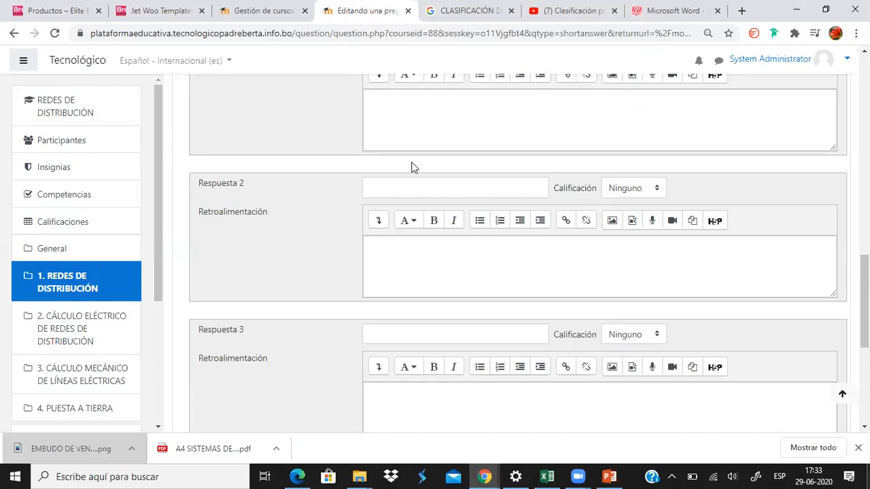
pyautogui.scroll(-1, 413, 173)
pyautogui.click(405, 121)
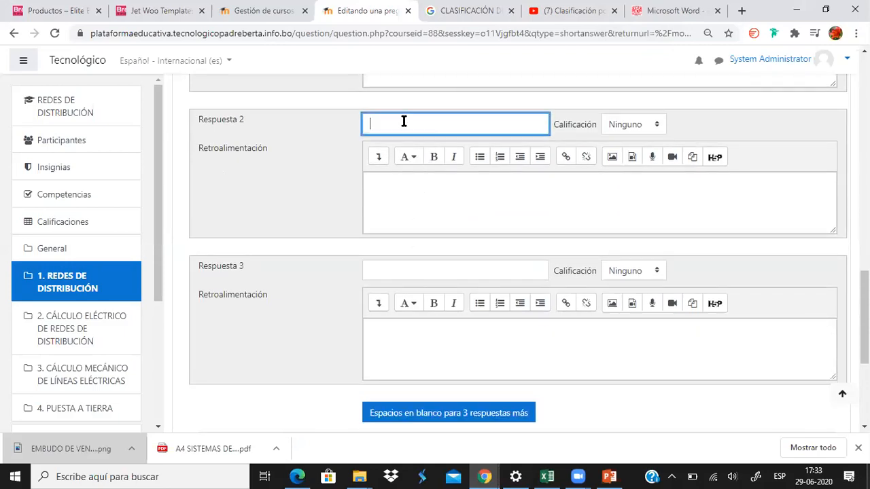
pyautogui.scroll(2, 506, 156)
pyautogui.scroll(1, 501, 160)
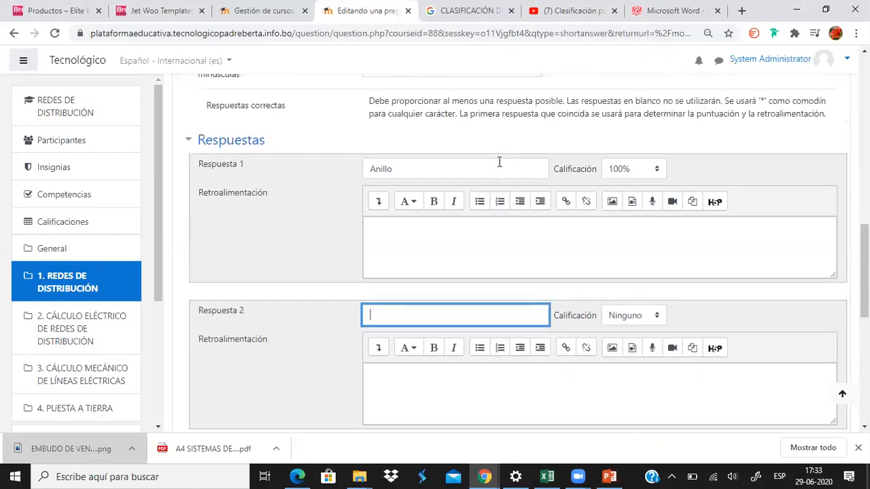
pyautogui.write('anillado')
pyautogui.click(621, 316)
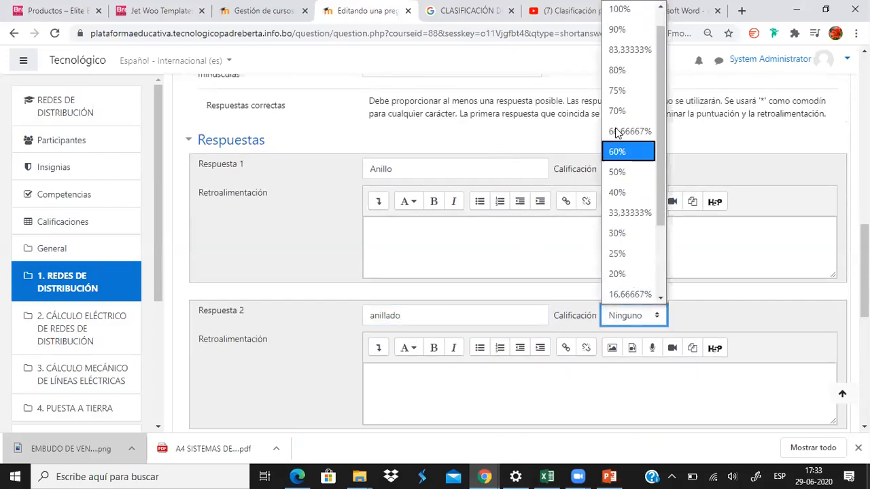
pyautogui.click(617, 70)
pyautogui.scroll(-1, 556, 311)
pyautogui.click(481, 332)
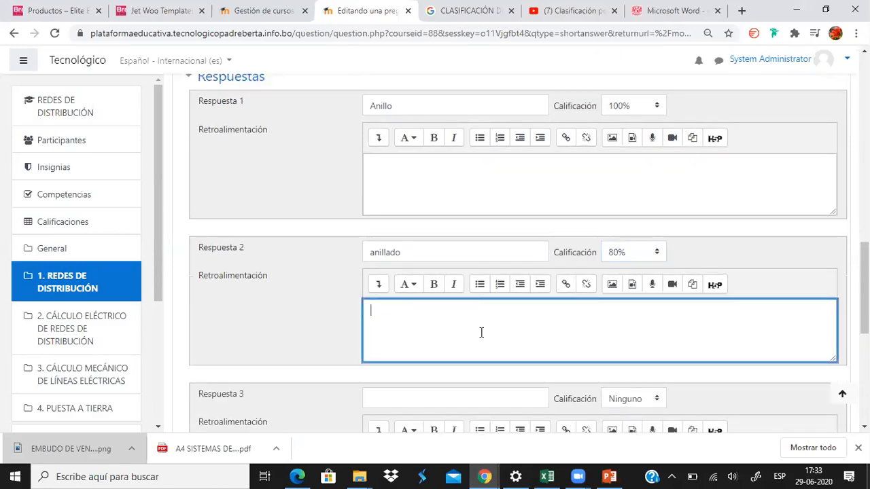
# Clear answer 2 and set its grade to Ninguno, change answer 1 to "anillo", and save the question.
pyautogui.doubleClick(391, 254)
pyautogui.press('BackSpace')
pyautogui.click(374, 103)
pyautogui.press('BackSpace')
pyautogui.write('a')
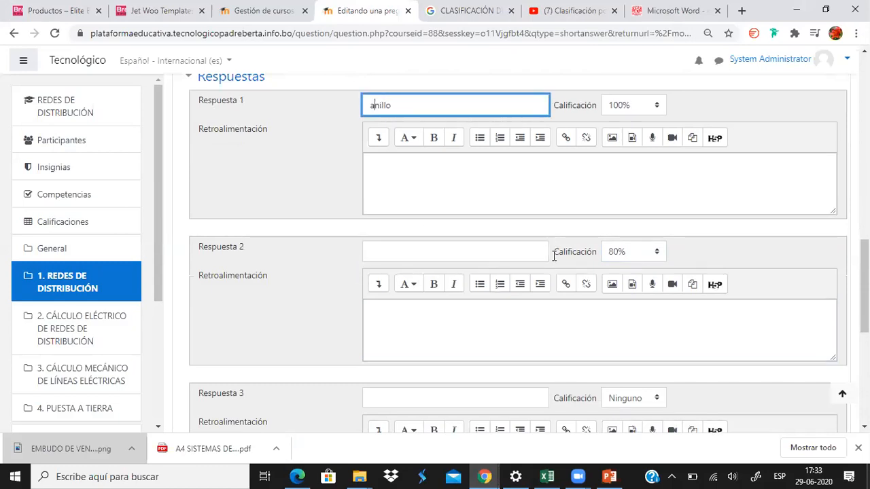
pyautogui.click(616, 252)
pyautogui.click(623, 8)
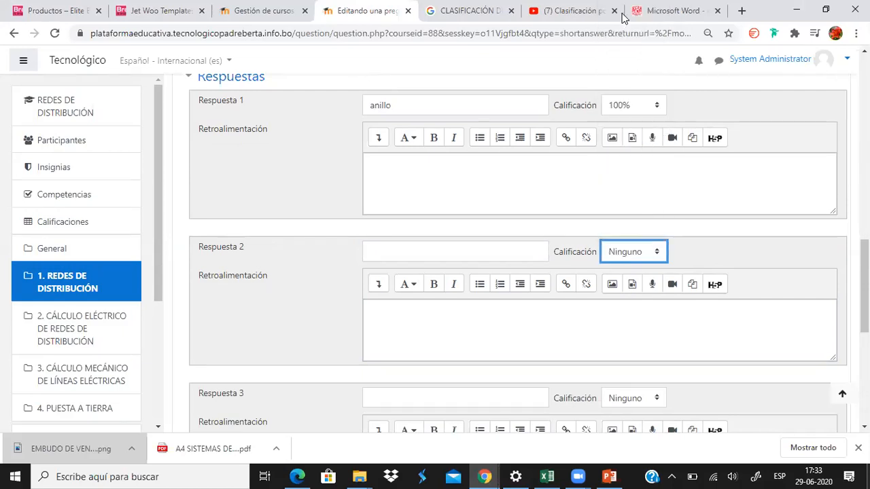
pyautogui.scroll(-5, 571, 297)
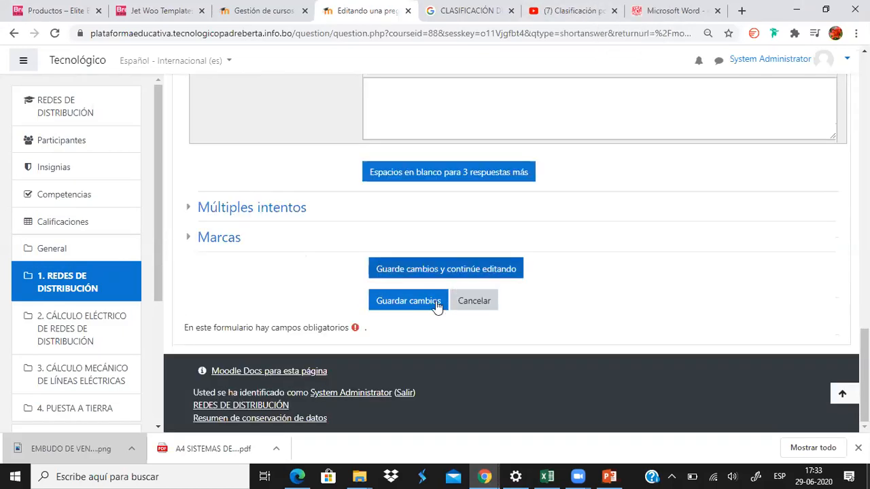
pyautogui.click(412, 301)
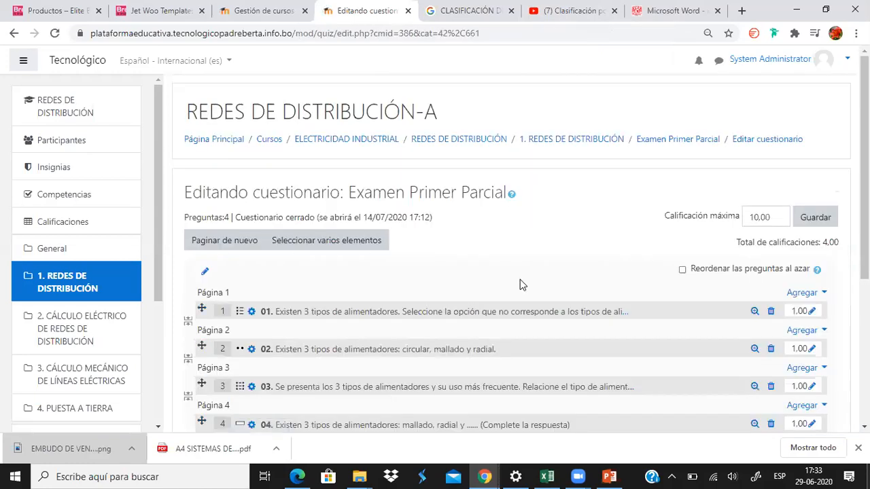
# Preview question 04., fill in "anillo" as the response, and close the preview.
pyautogui.scroll(-2, 315, 324)
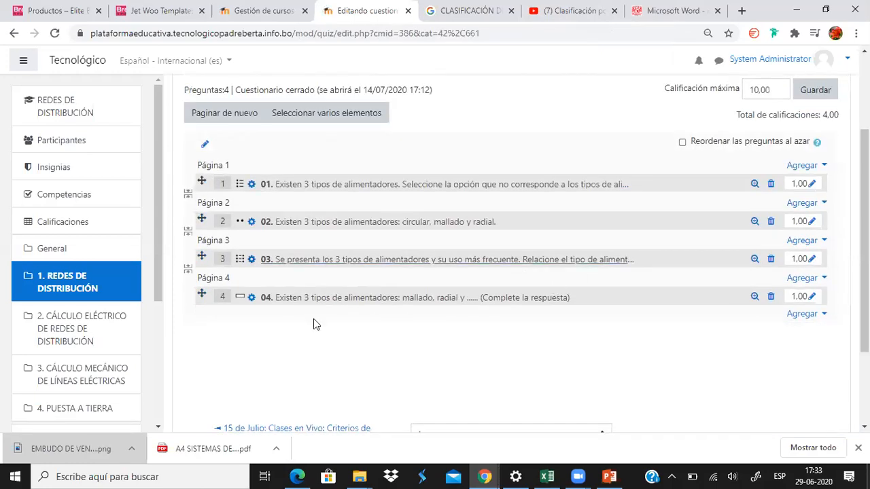
pyautogui.click(754, 296)
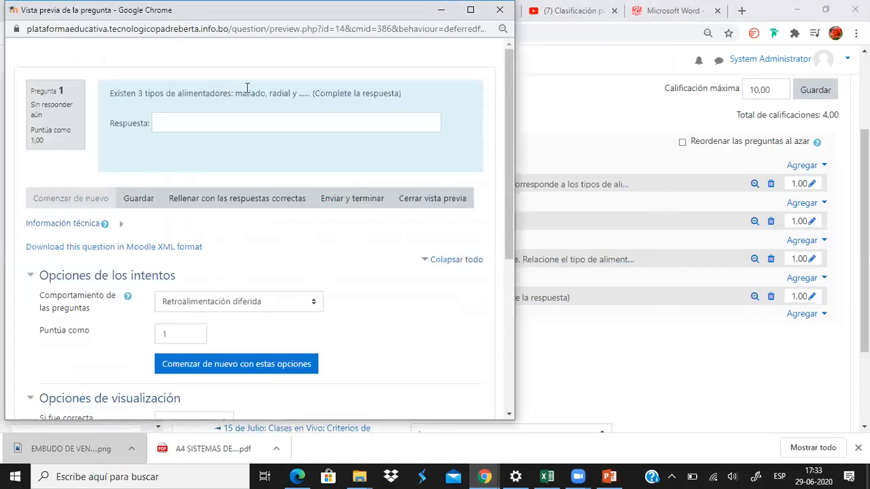
pyautogui.click(301, 129)
pyautogui.write('anillo')
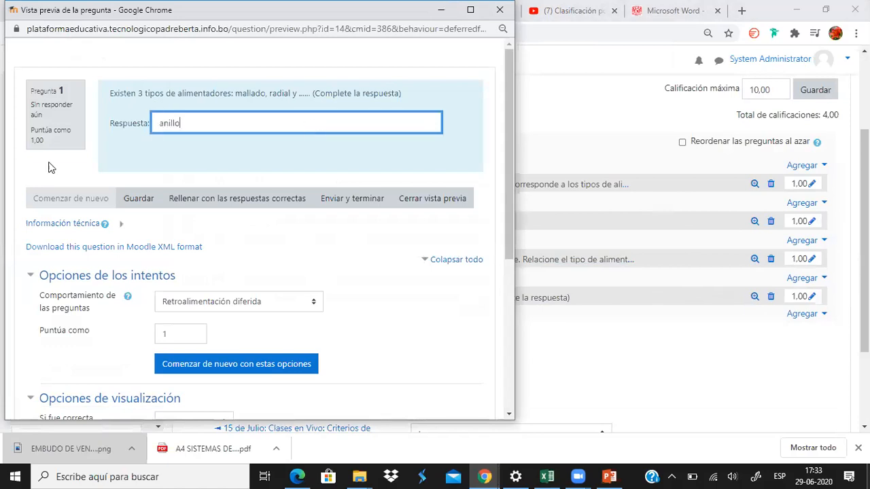
pyautogui.click(499, 9)
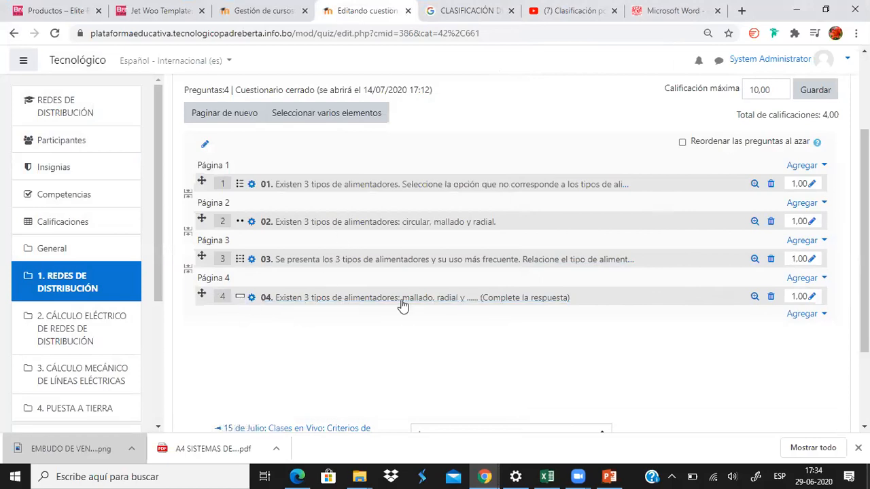
# Add a new Numérica question at the end of the quiz.
pyautogui.click(808, 315)
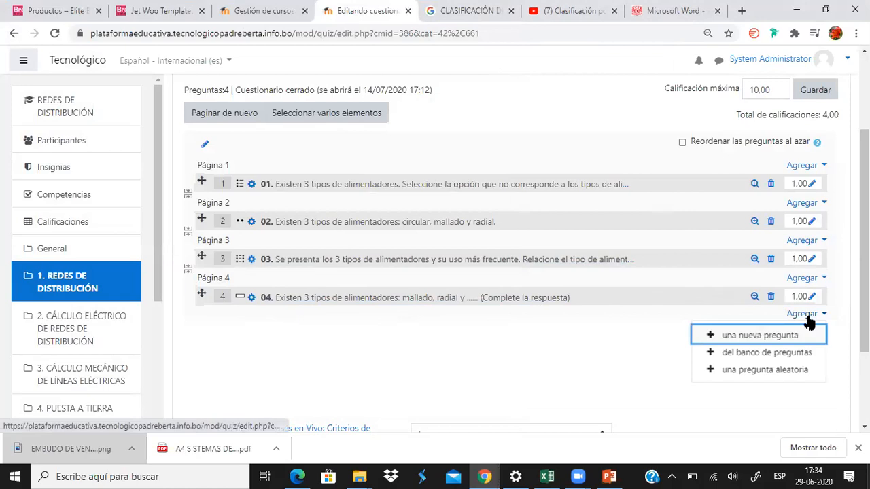
pyautogui.click(754, 336)
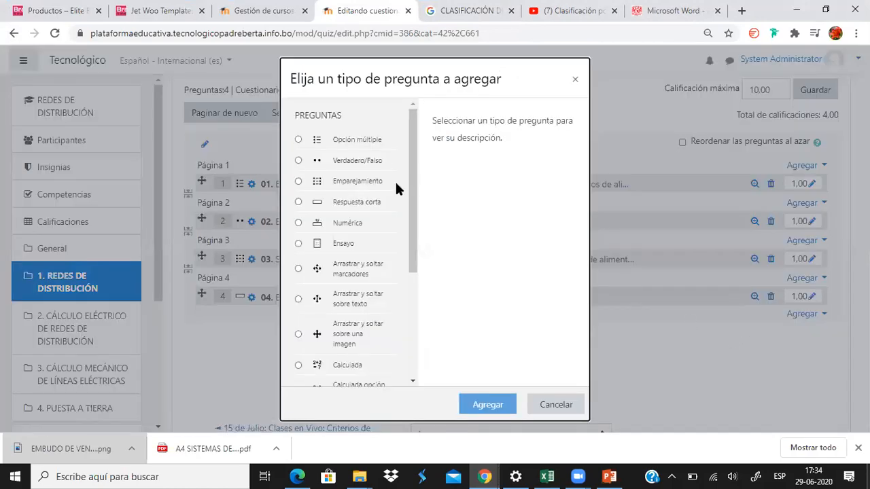
pyautogui.click(341, 227)
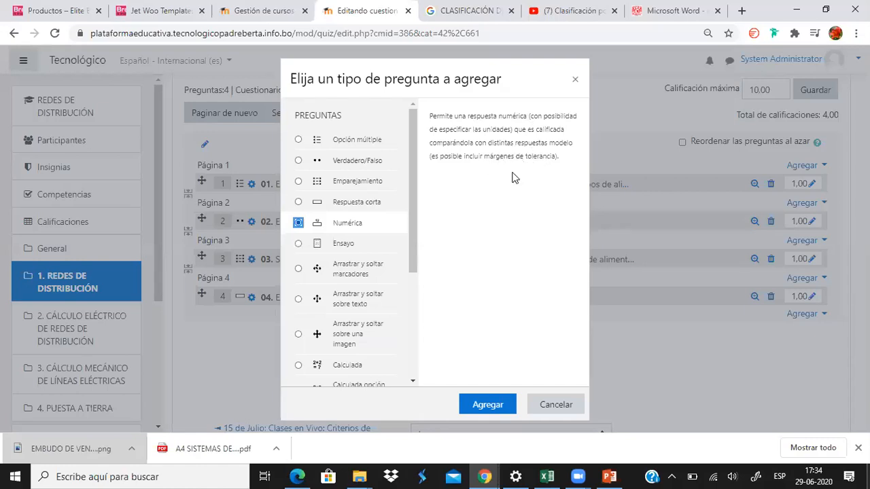
pyautogui.click(474, 404)
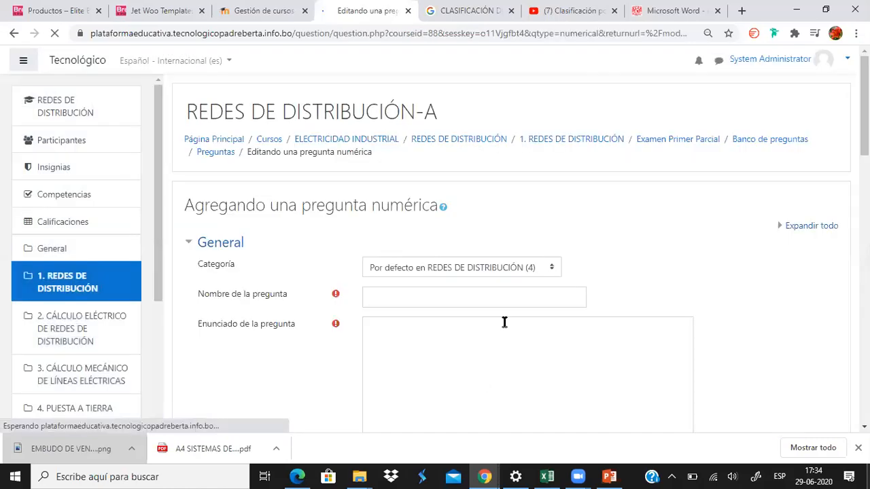
# Examine the numerical question form, including the answer, error and grade fields.
pyautogui.scroll(-3, 503, 320)
pyautogui.scroll(-8, 503, 325)
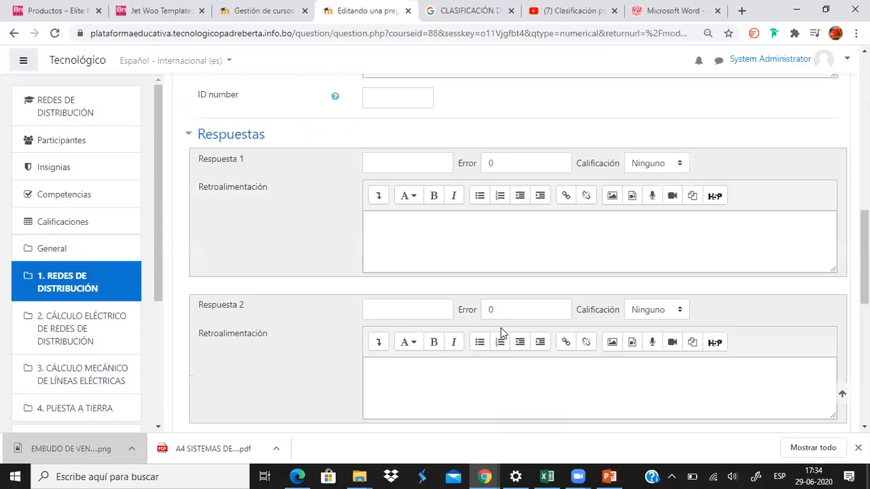
pyautogui.scroll(2, 502, 328)
pyautogui.scroll(8, 501, 333)
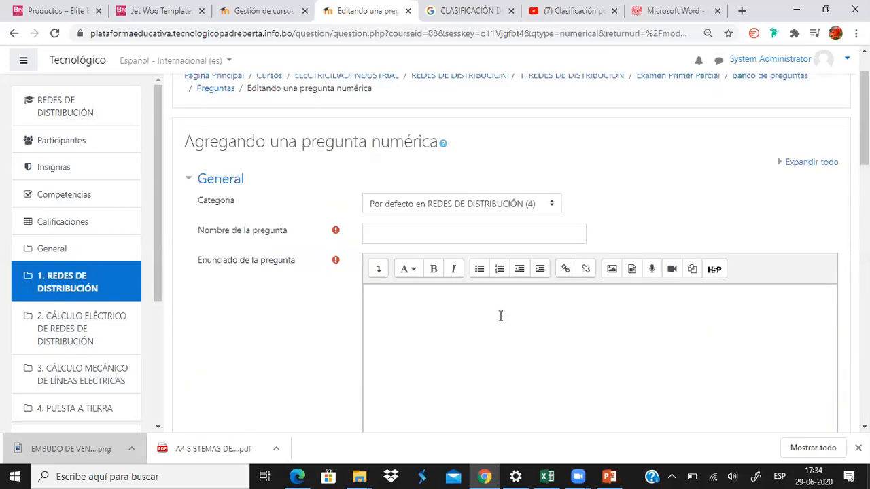
pyautogui.scroll(-4, 436, 299)
pyautogui.scroll(2, 440, 299)
pyautogui.scroll(3, 417, 310)
pyautogui.click(421, 292)
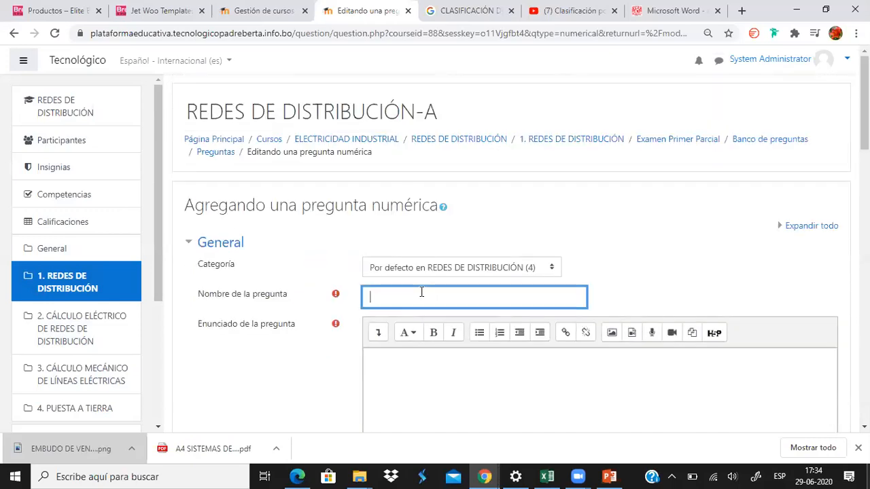
pyautogui.scroll(-3, 421, 294)
pyautogui.scroll(-4, 394, 277)
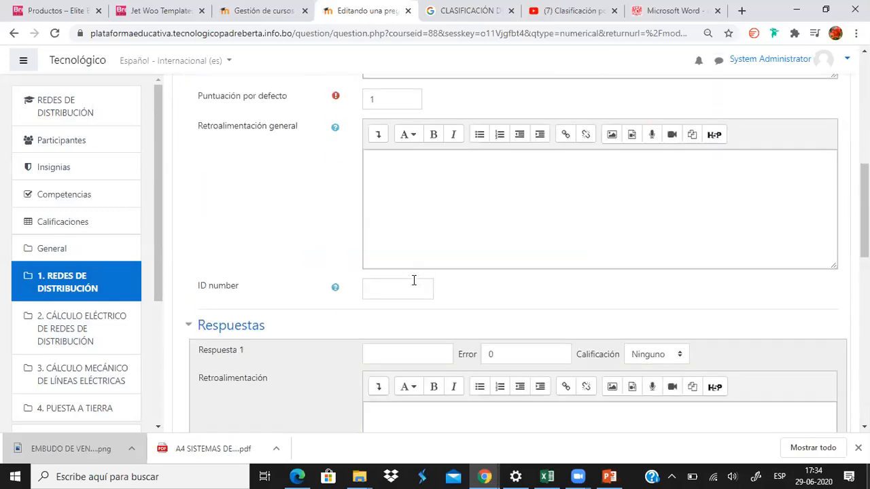
pyautogui.scroll(6, 414, 278)
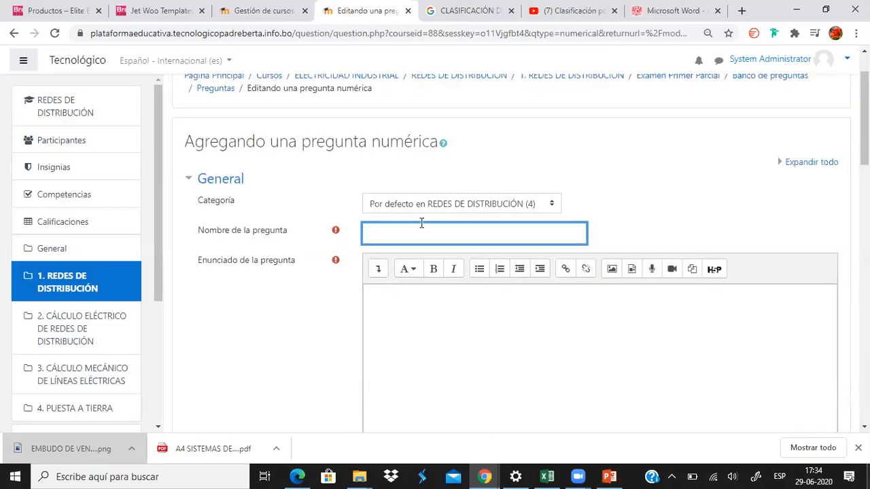
# Name the question "05." with the statement "Calcule el área de un cuadrado cuyos lados son de 20 ms.".
pyautogui.write('Calcule el')
pyautogui.scroll(-2, 428, 246)
pyautogui.click(439, 192)
pyautogui.write('Calcule el')
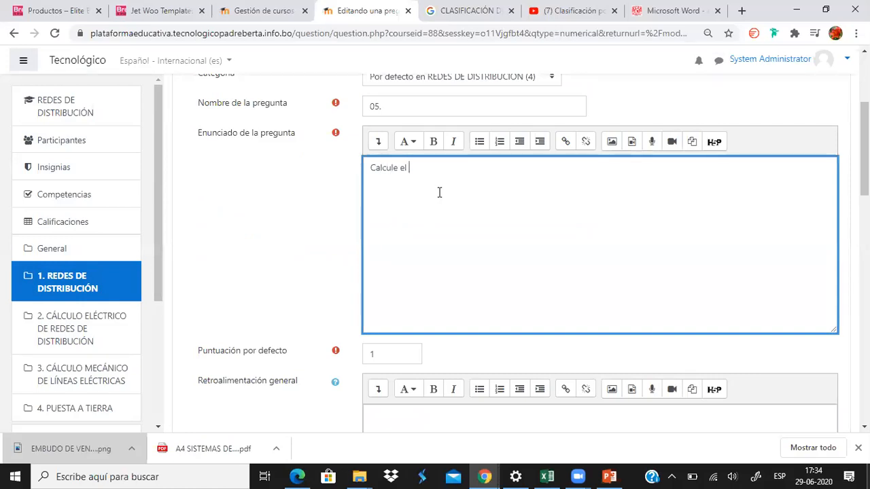
pyautogui.write(' área de un cuadrado')
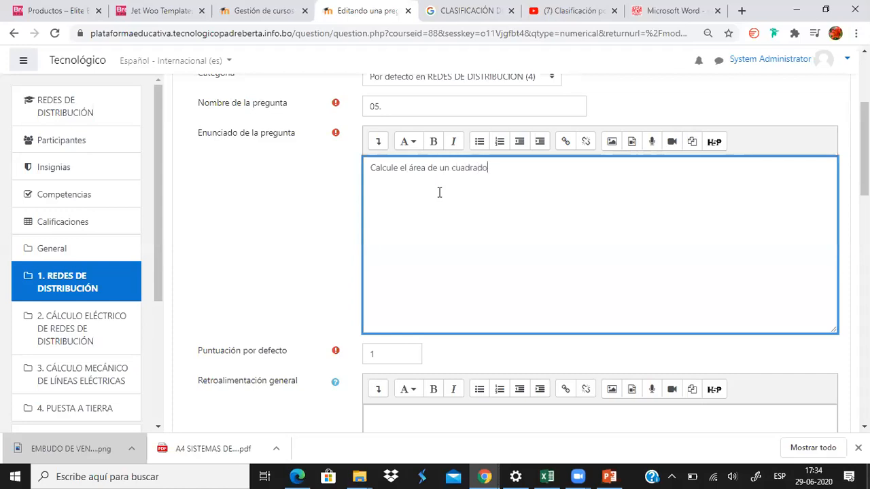
pyautogui.write(' cuyos lados son de 10')
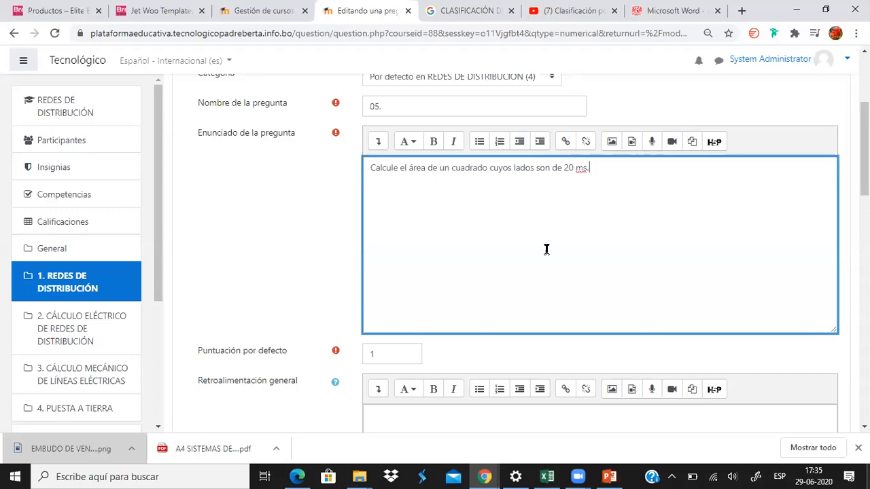
# Set the first answer of the numerical question to 400 with a grade of 100%.
pyautogui.scroll(-3, 543, 259)
pyautogui.scroll(-4, 543, 258)
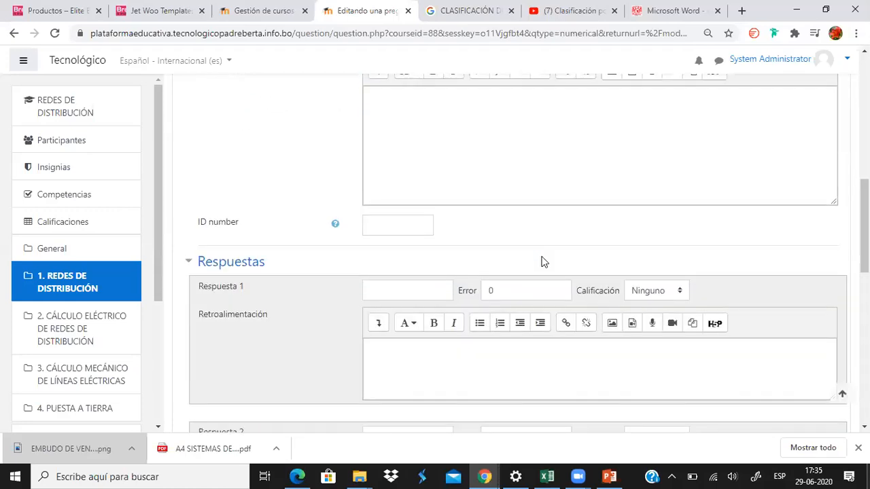
pyautogui.click(386, 163)
pyautogui.scroll(10, 697, 165)
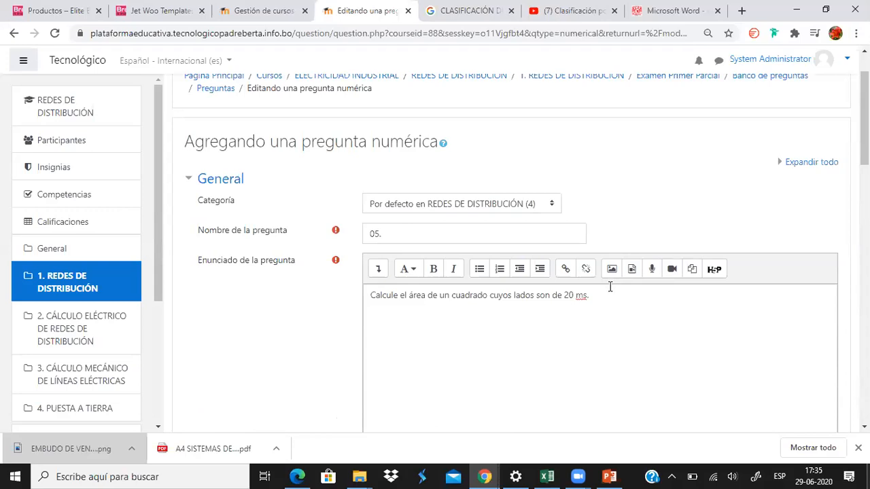
pyautogui.scroll(-10, 610, 286)
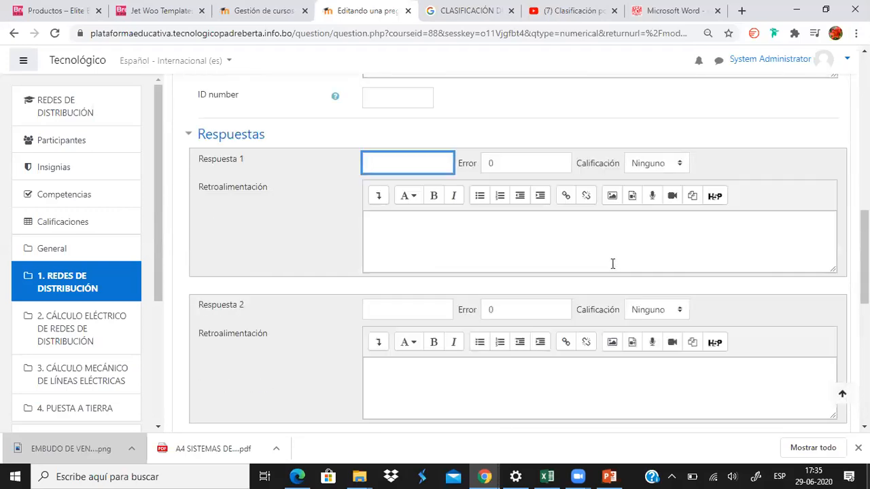
pyautogui.click(648, 163)
pyautogui.click(642, 203)
# Enter 350 as the second answer of the numerical question.
pyautogui.click(393, 309)
pyautogui.scroll(-1, 420, 291)
pyautogui.scroll(-1, 421, 292)
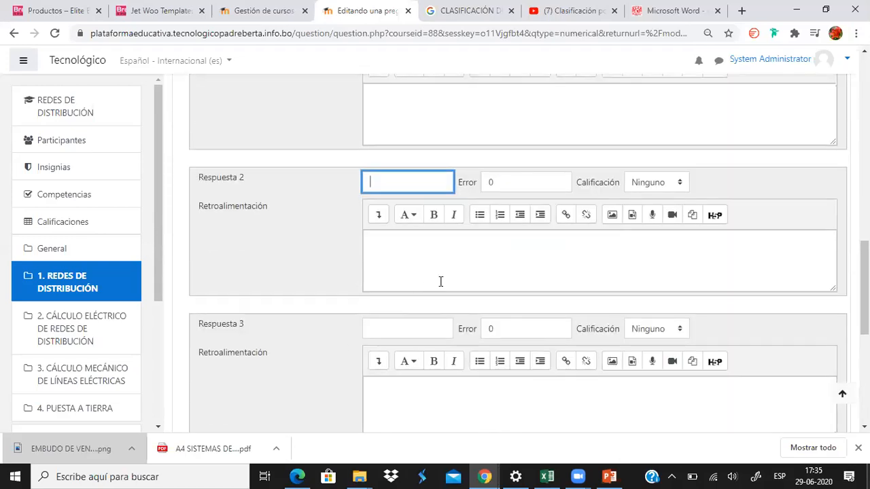
pyautogui.scroll(3, 479, 201)
pyautogui.scroll(-1, 509, 236)
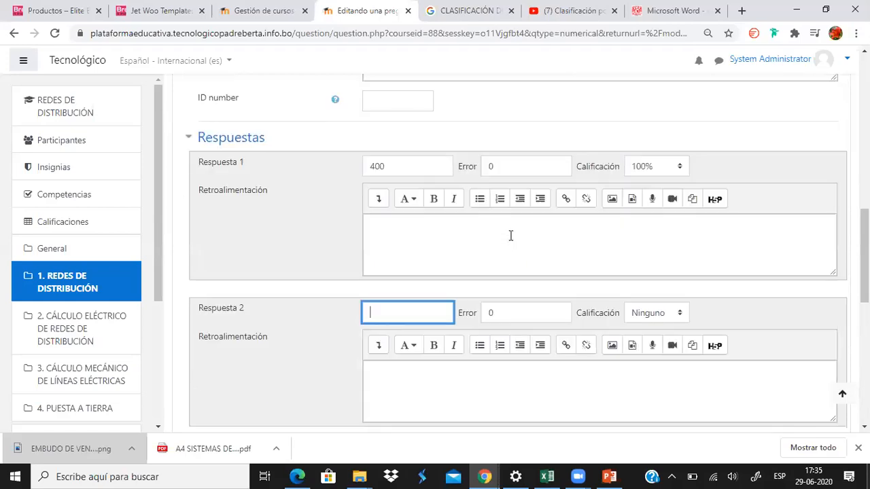
pyautogui.scroll(-2, 494, 272)
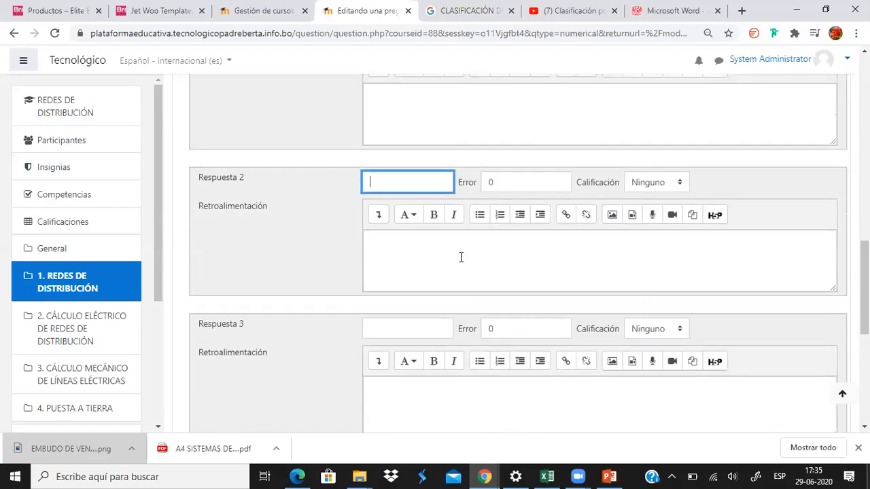
pyautogui.scroll(1, 461, 257)
pyautogui.scroll(-1, 453, 253)
pyautogui.write('350')
pyautogui.click(503, 182)
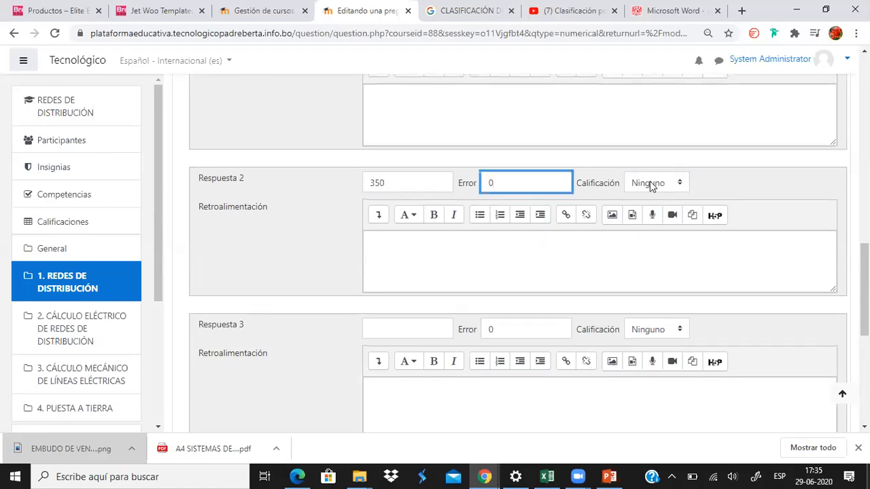
# Save the numerical question to the quiz.
pyautogui.scroll(-3, 554, 223)
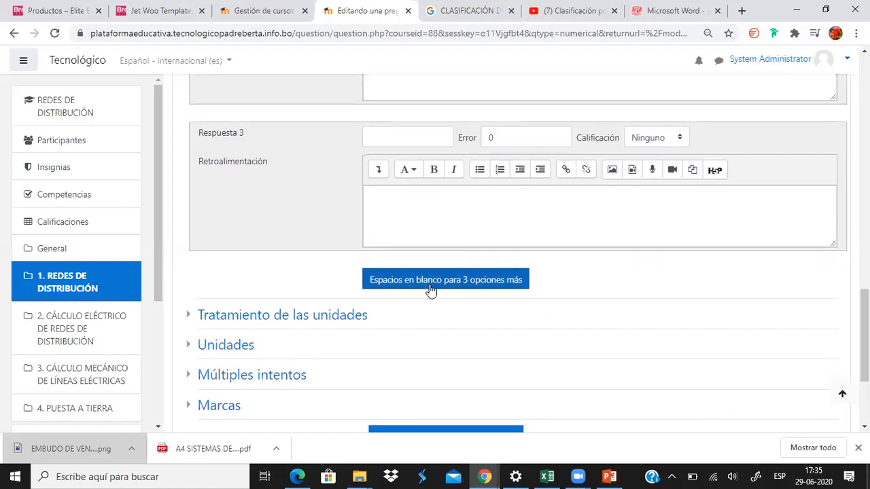
pyautogui.scroll(-3, 431, 291)
pyautogui.click(423, 306)
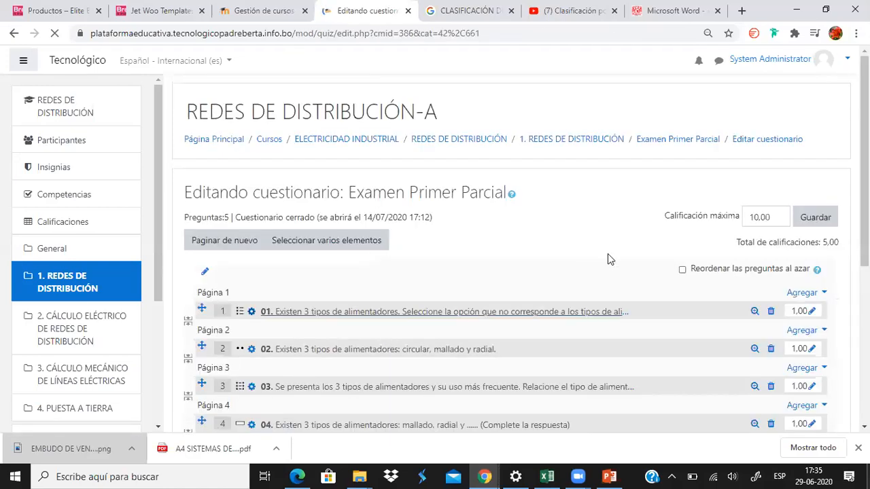
# Preview question 05. and enter 400 as the response to the square area calculation.
pyautogui.scroll(-3, 608, 253)
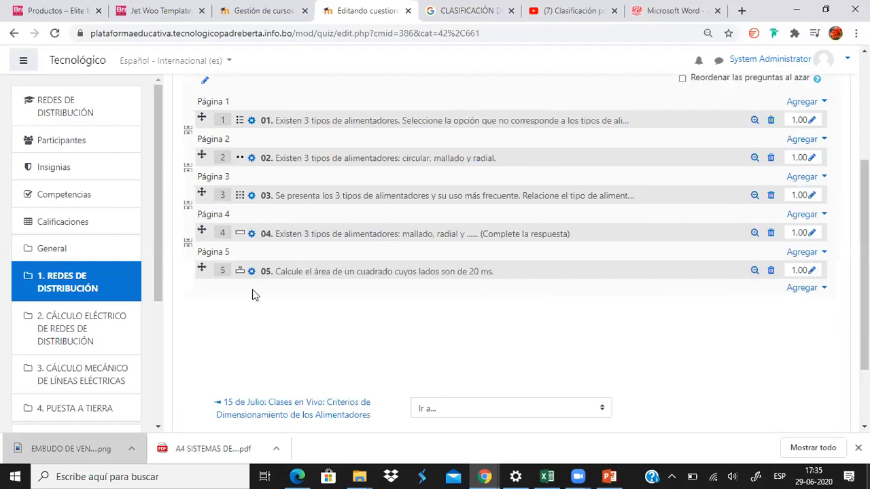
pyautogui.click(754, 270)
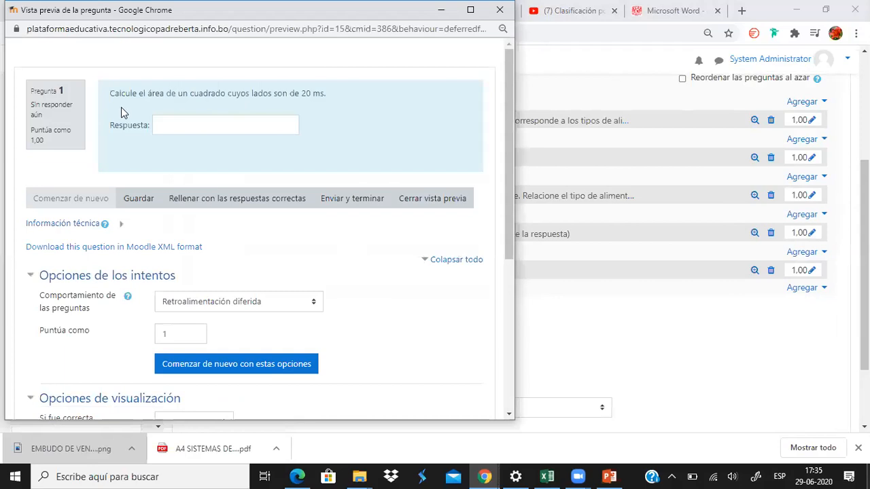
pyautogui.moveTo(110, 92); pyautogui.dragTo(325, 90)
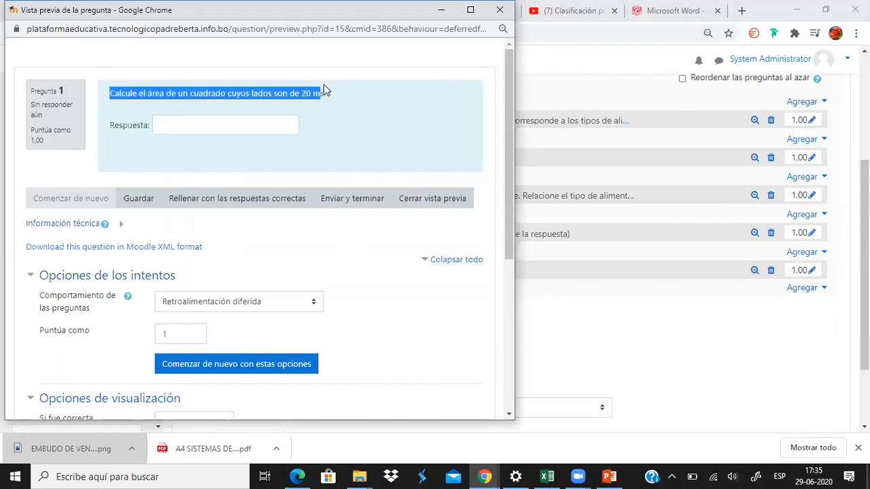
pyautogui.click(218, 127)
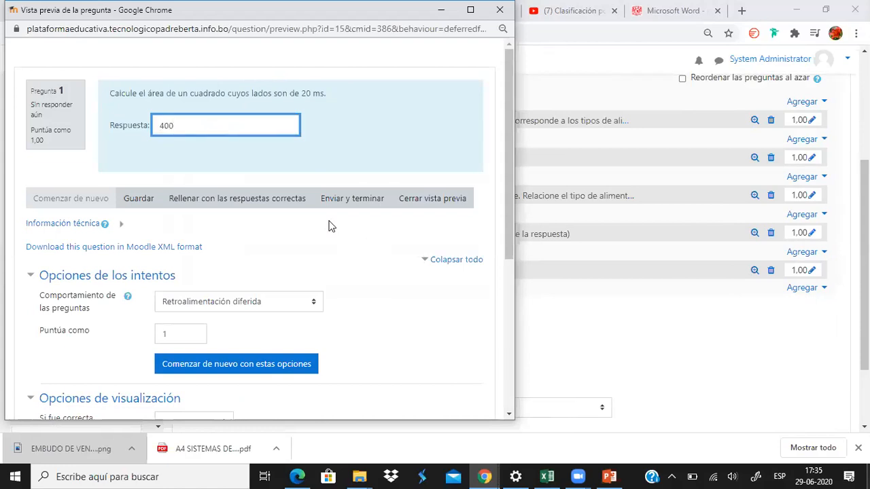
# Examine the numeric response entered in the preview of question 05. and close the preview window.
pyautogui.doubleClick(163, 125)
pyautogui.click(182, 127)
pyautogui.doubleClick(164, 126)
pyautogui.click(181, 127)
pyautogui.doubleClick(165, 127)
pyautogui.click(184, 125)
pyautogui.click(372, 364)
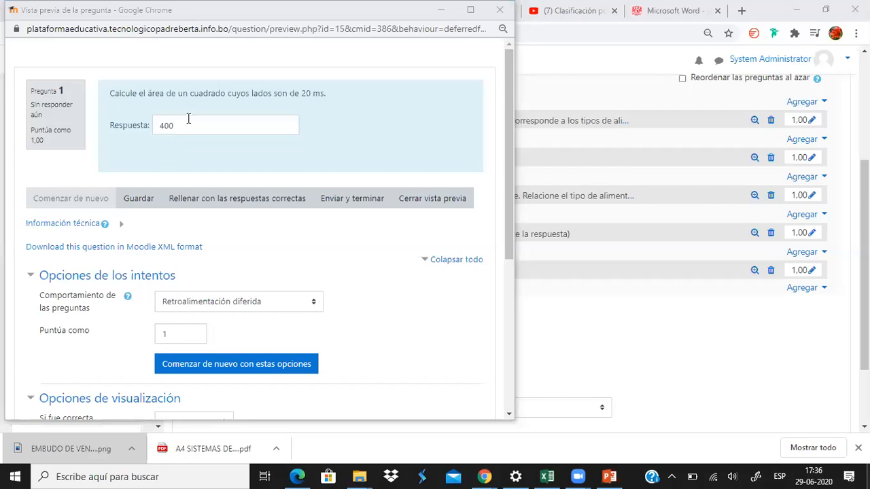
pyautogui.doubleClick(189, 120)
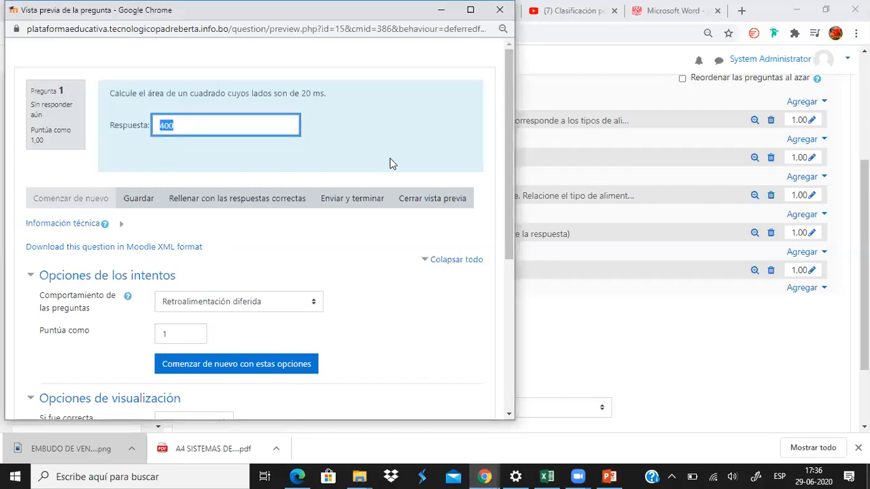
pyautogui.click(500, 10)
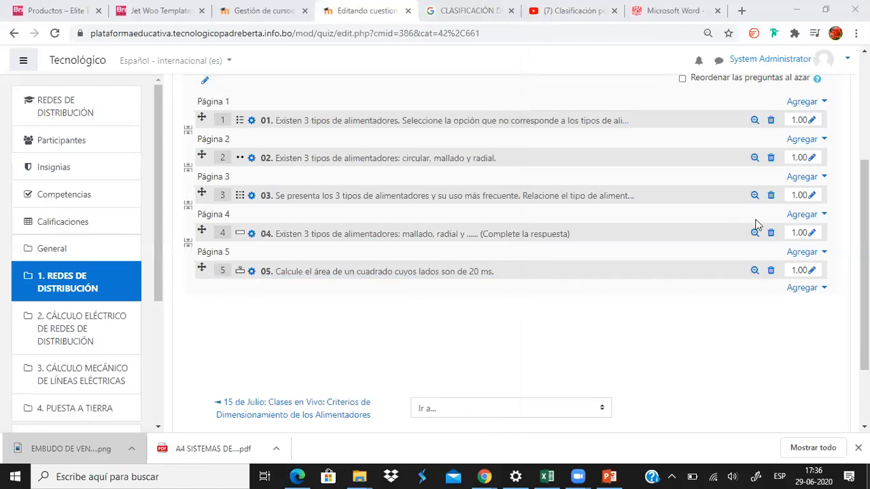
# Add a new Ensayo question at the end of the quiz, checking the description of that question type.
pyautogui.click(816, 287)
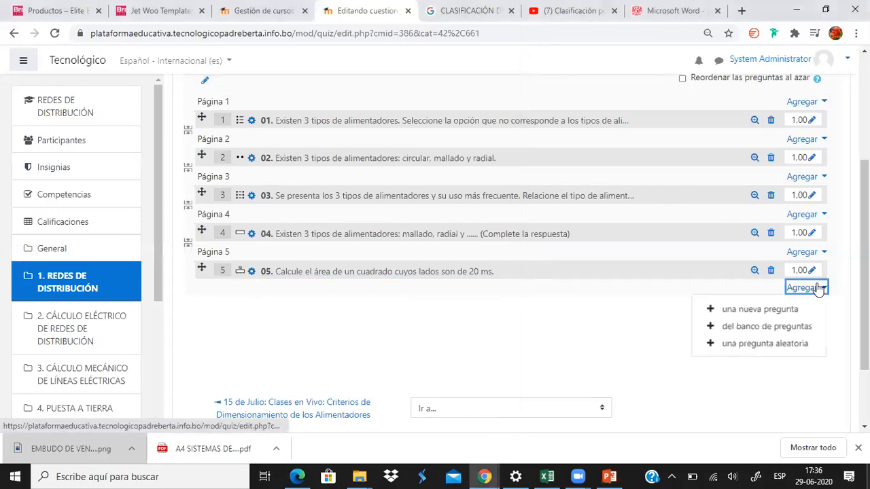
pyautogui.click(743, 311)
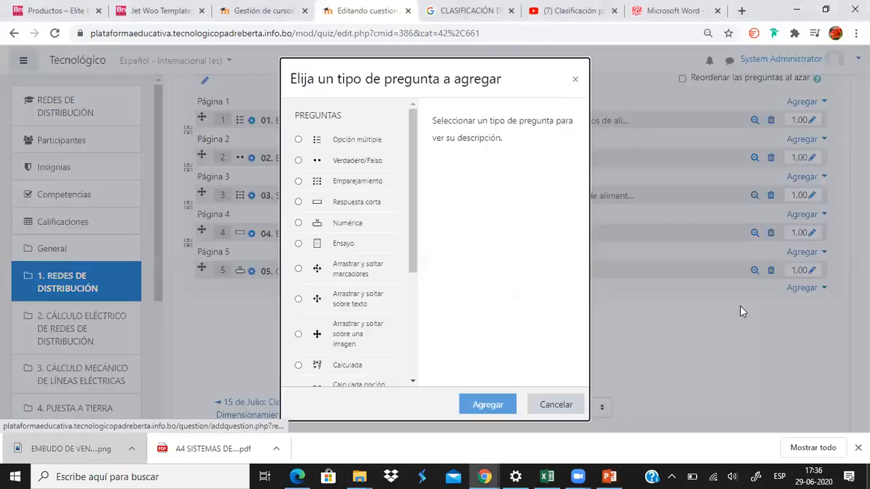
pyautogui.click(299, 244)
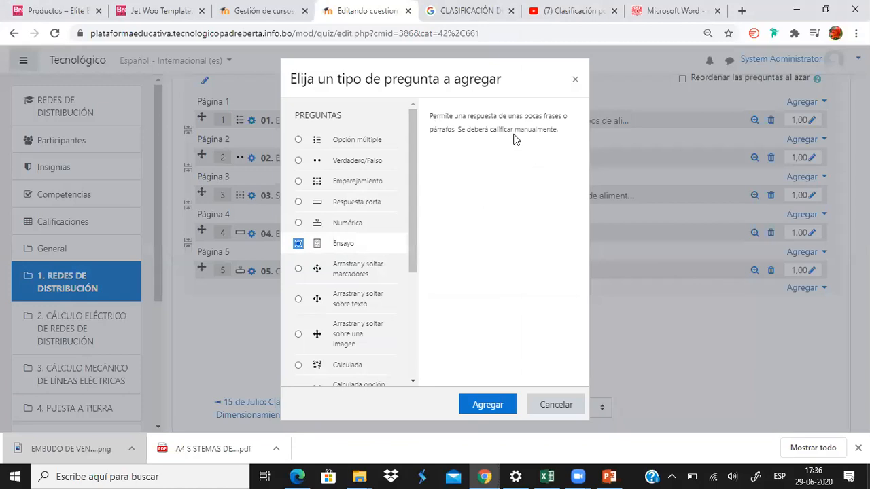
pyautogui.moveTo(475, 130); pyautogui.dragTo(516, 134)
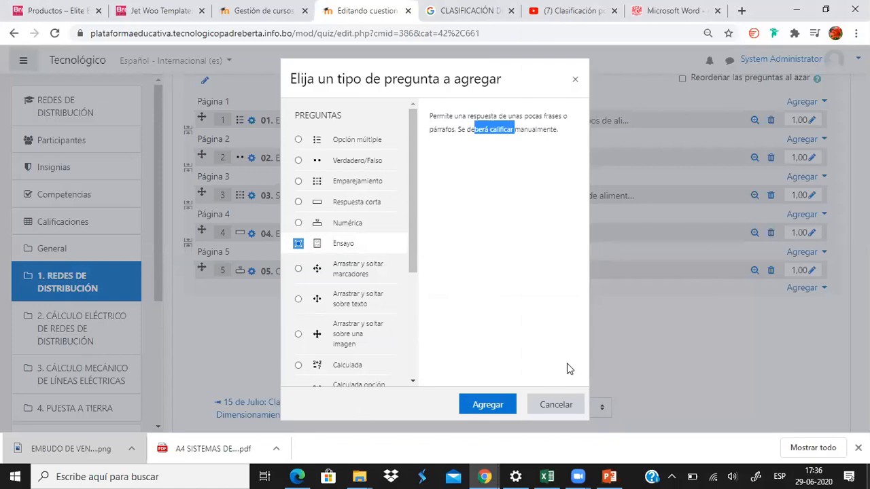
pyautogui.click(509, 401)
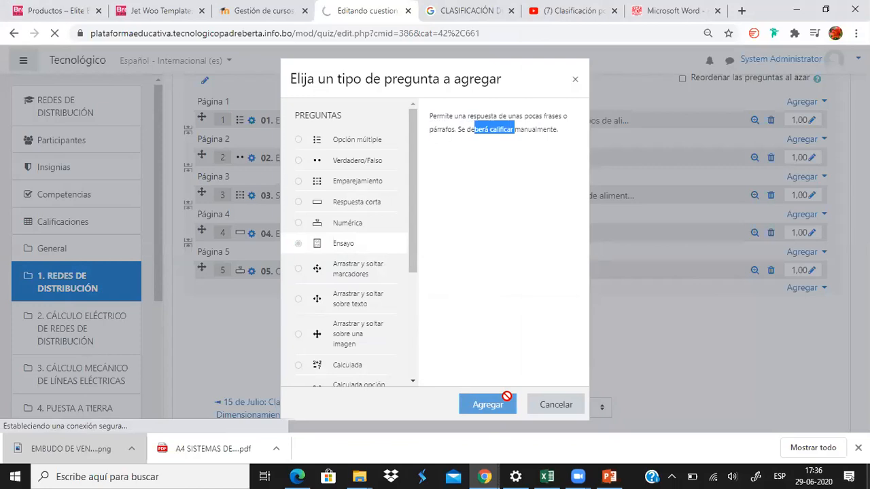
# Name the essay question "06." with the statement "Expliqué en qué casos se utiliza cada uno de los tipos de alimentadores".
pyautogui.scroll(-2, 419, 167)
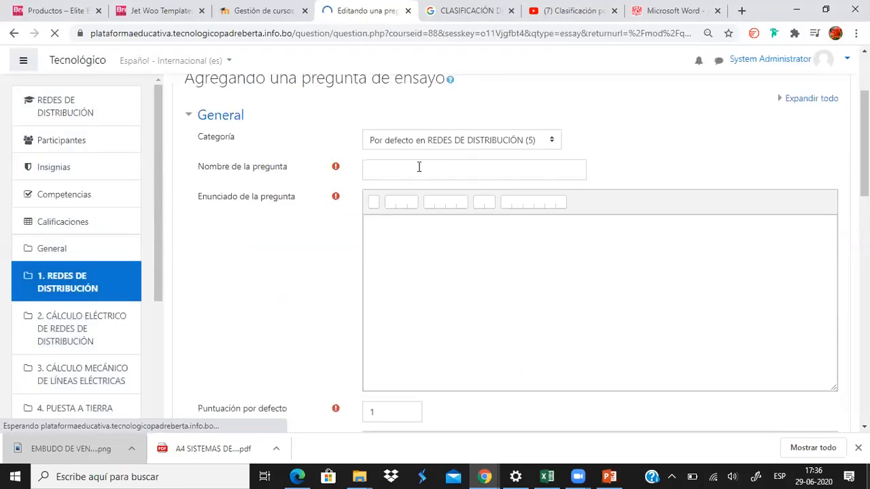
pyautogui.click(412, 165)
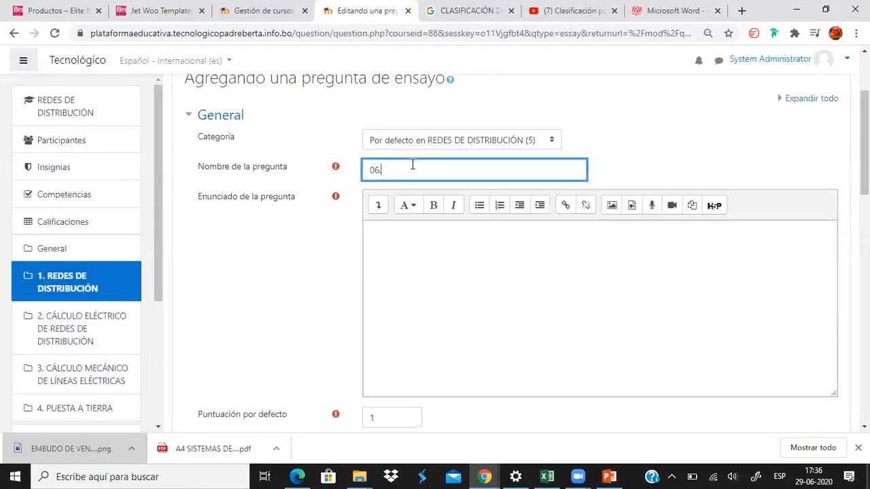
pyautogui.write('06.')
pyautogui.scroll(-1, 411, 194)
pyautogui.click(412, 182)
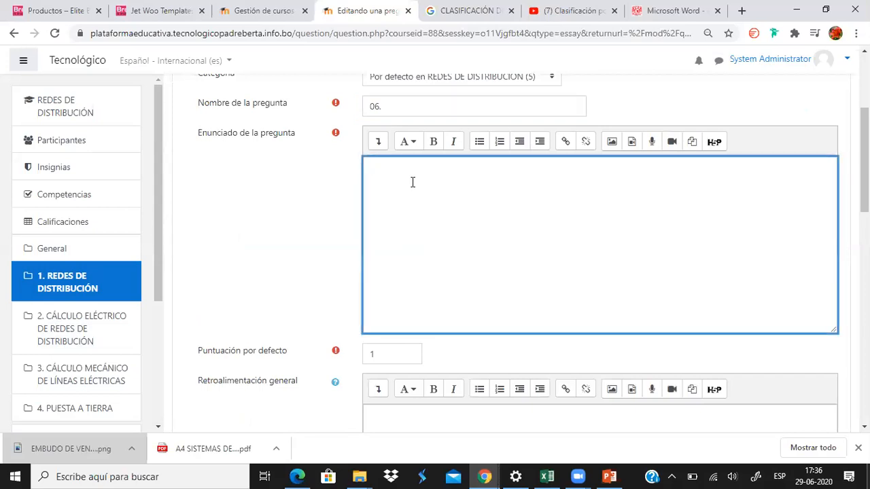
pyautogui.write('Explic')
pyautogui.write('ué en qué casos se utiliza')
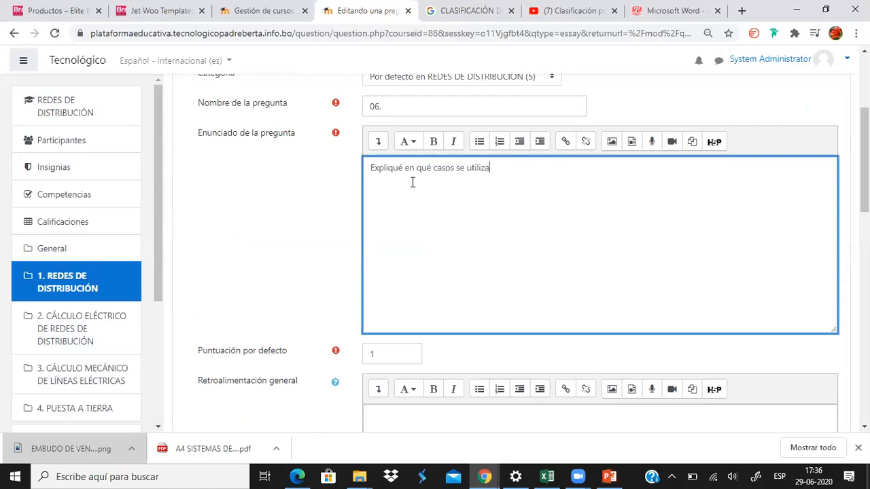
pyautogui.write('cada uno de los aliment')
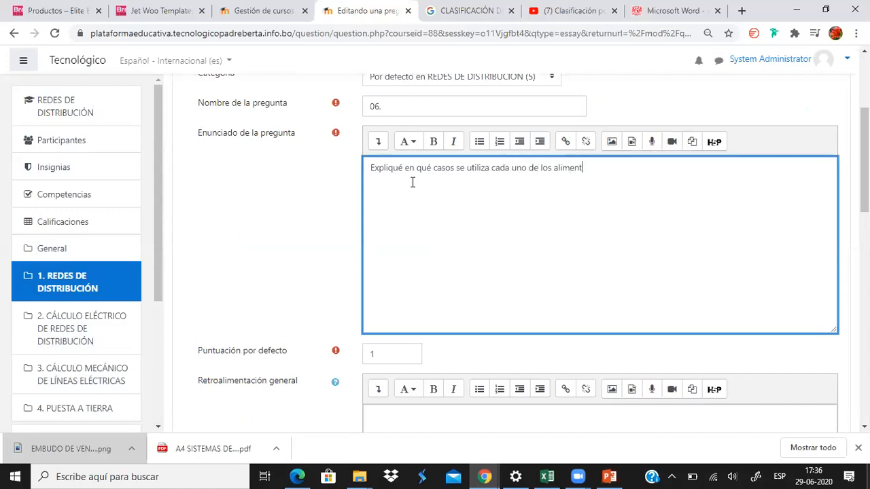
pyautogui.press('BackSpace')
pyautogui.press('BackSpace')
pyautogui.press('BackSpace')
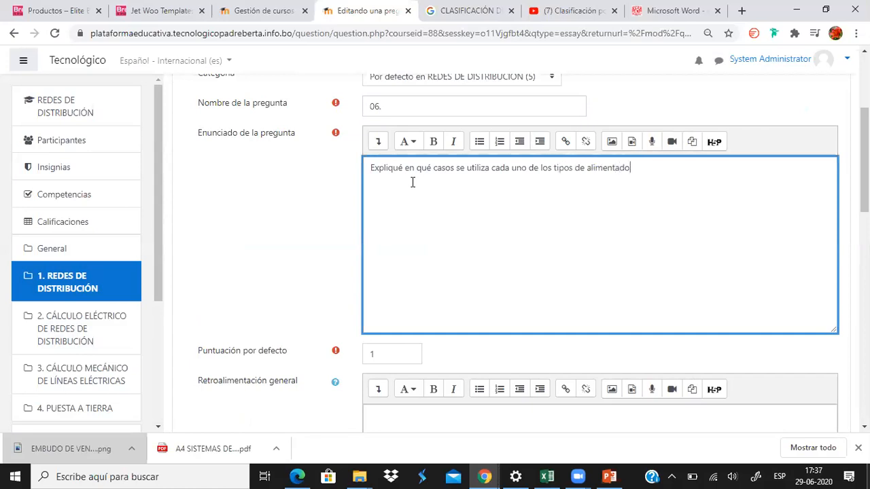
# Examine the essay question's response options, including format, required text, input box size and attachments.
pyautogui.scroll(-5, 394, 238)
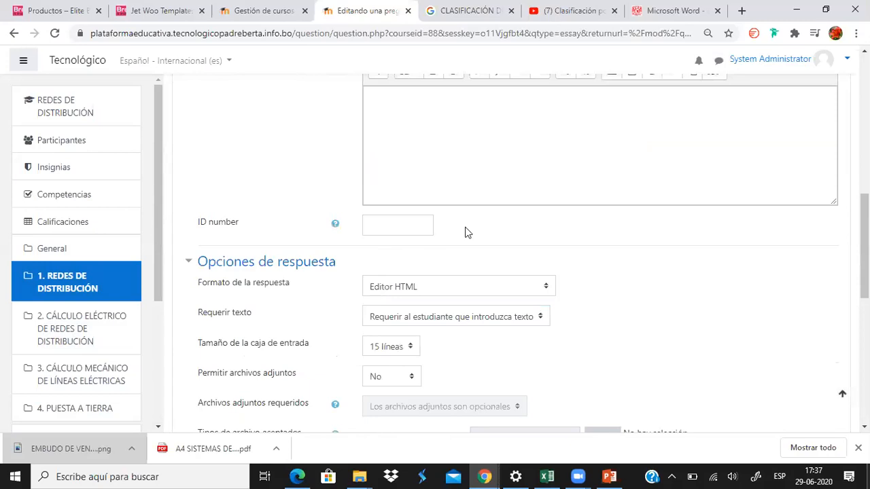
pyautogui.scroll(-1, 476, 229)
pyautogui.scroll(-4, 494, 217)
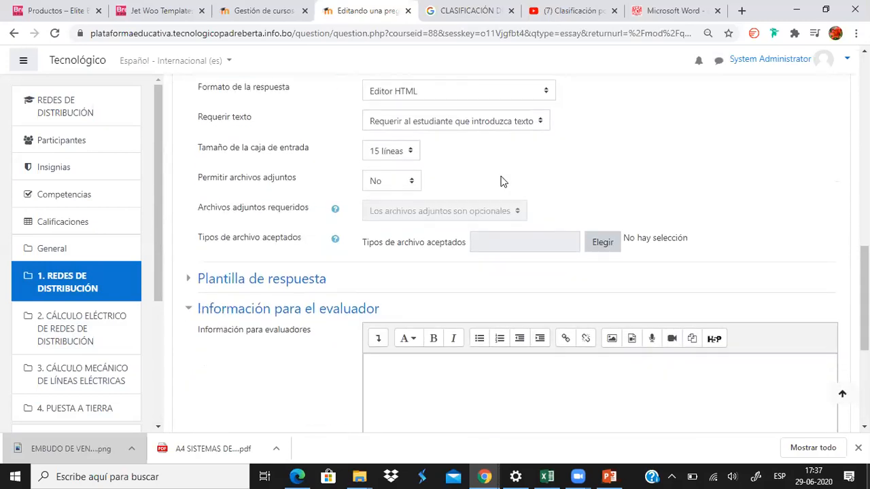
pyautogui.scroll(-2, 435, 201)
pyautogui.scroll(3, 202, 268)
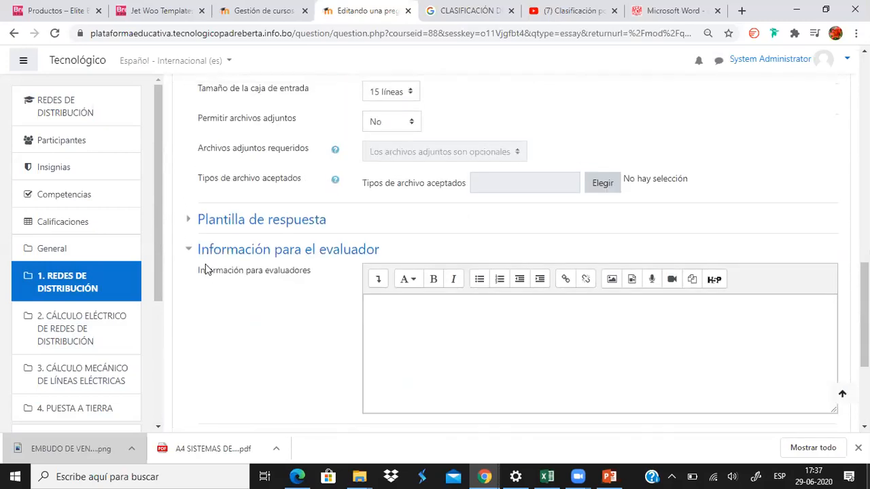
# Expand the Plantilla de respuesta section and examine its editor alongside the evaluator information and response options.
pyautogui.click(197, 219)
pyautogui.scroll(-5, 431, 218)
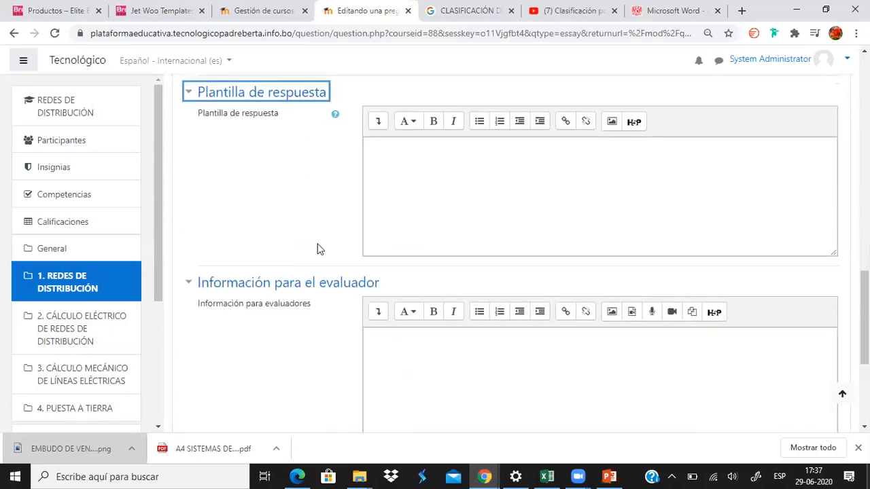
pyautogui.scroll(5, 501, 204)
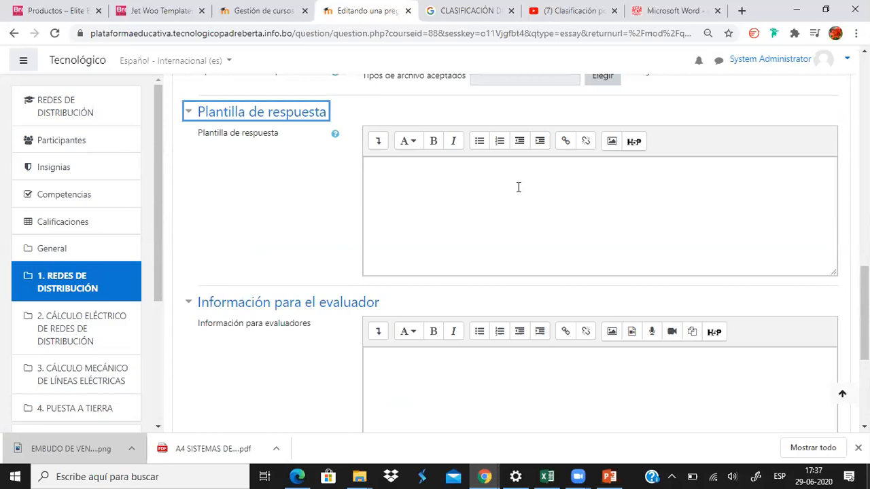
pyautogui.scroll(6, 447, 206)
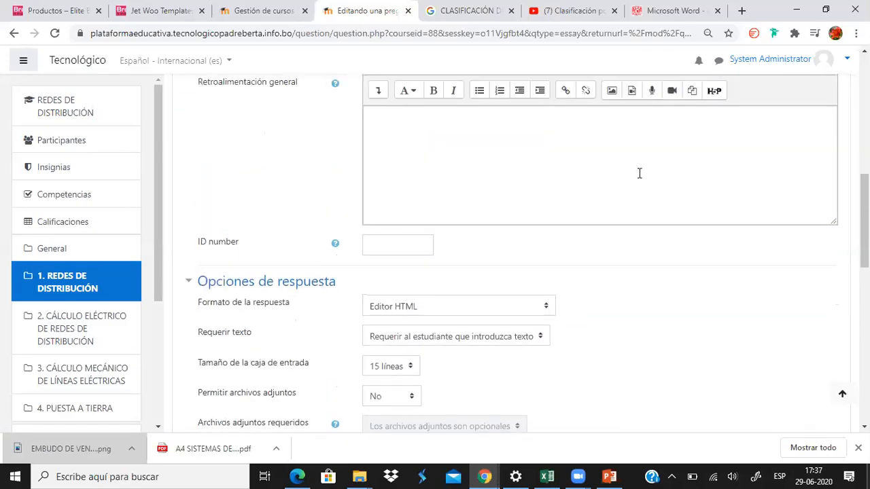
pyautogui.scroll(-4, 638, 174)
pyautogui.scroll(-2, 639, 176)
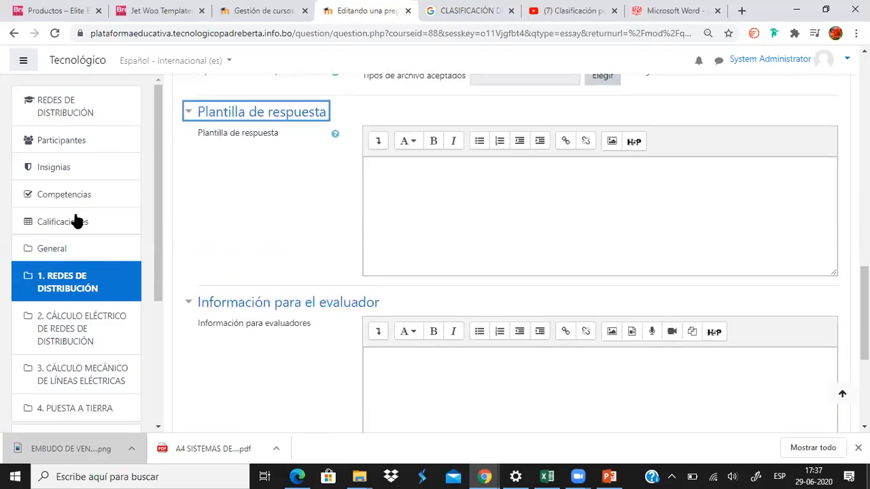
pyautogui.scroll(-1, 478, 112)
pyautogui.click(412, 130)
pyautogui.scroll(2, 443, 132)
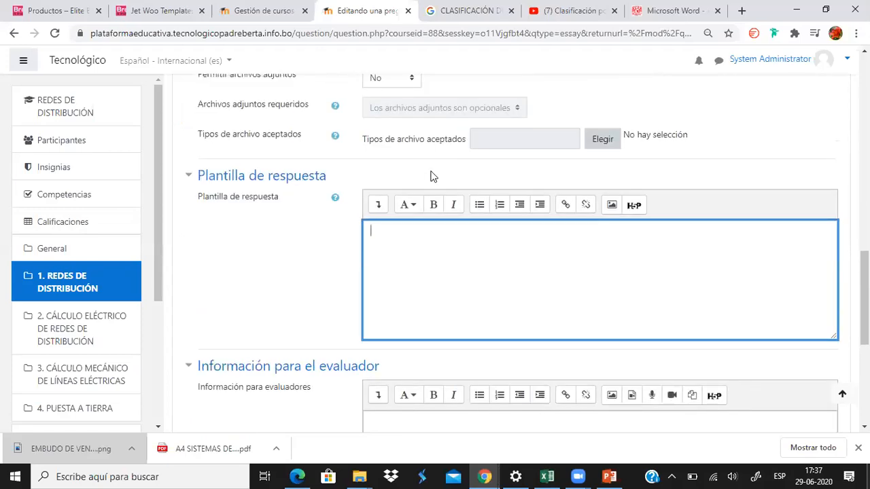
# Check the remaining settings of the essay question and save it to the quiz.
pyautogui.scroll(-4, 450, 218)
pyautogui.scroll(3, 662, 182)
pyautogui.scroll(4, 659, 187)
pyautogui.scroll(-4, 573, 340)
pyautogui.scroll(-4, 480, 342)
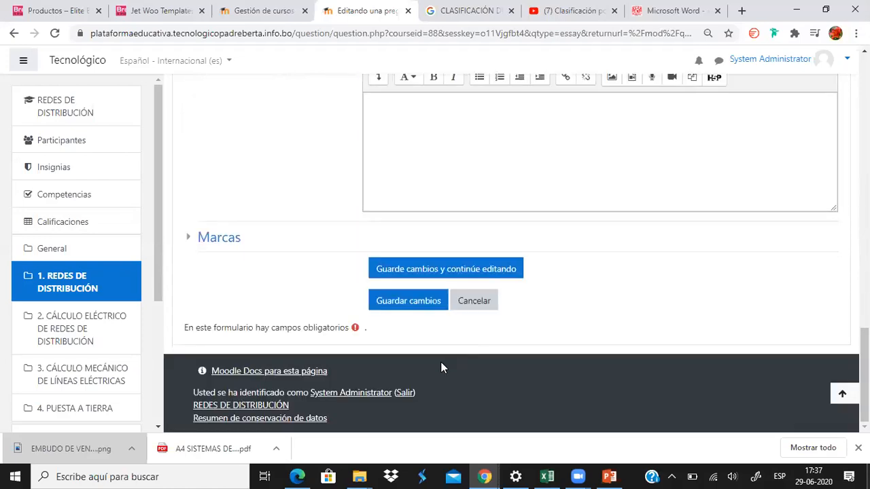
pyautogui.click(414, 308)
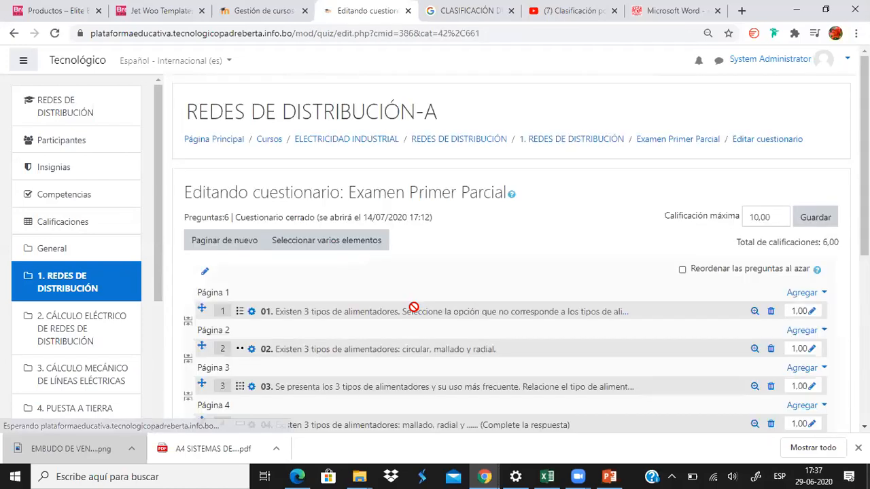
# Preview essay question 06, try its answer box with random sample text, and close the preview.
pyautogui.scroll(-2, 566, 315)
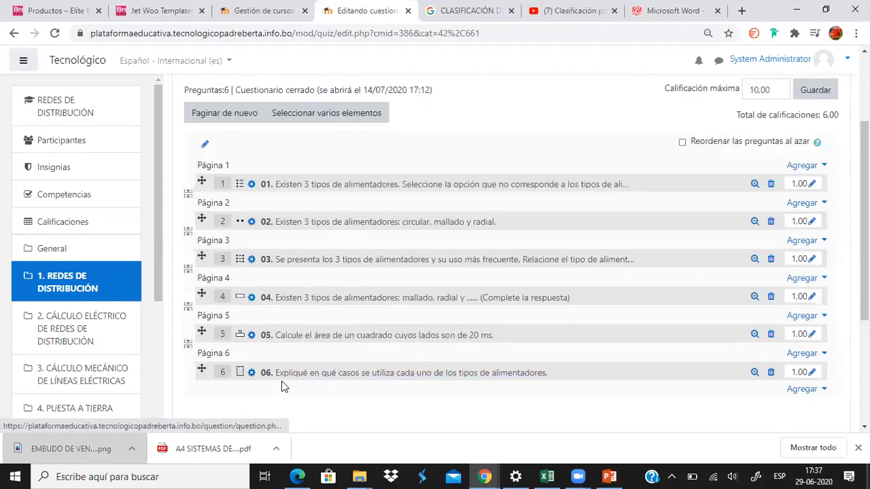
pyautogui.scroll(-1, 391, 340)
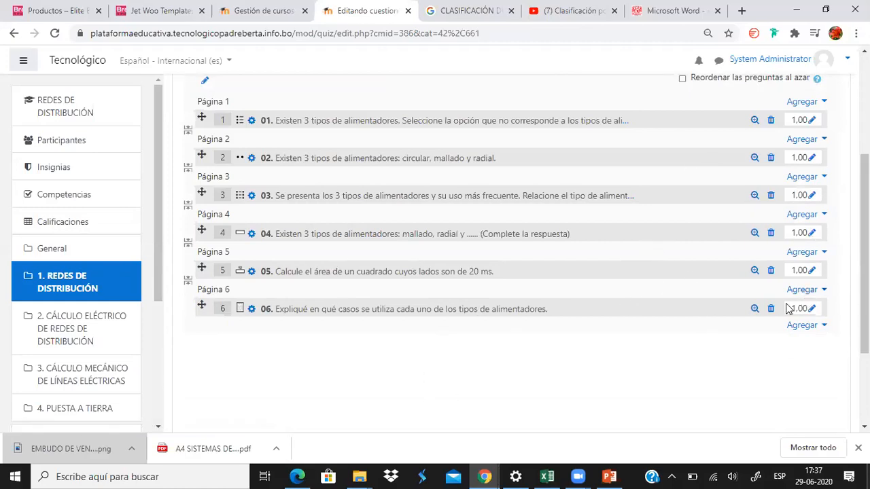
pyautogui.click(755, 310)
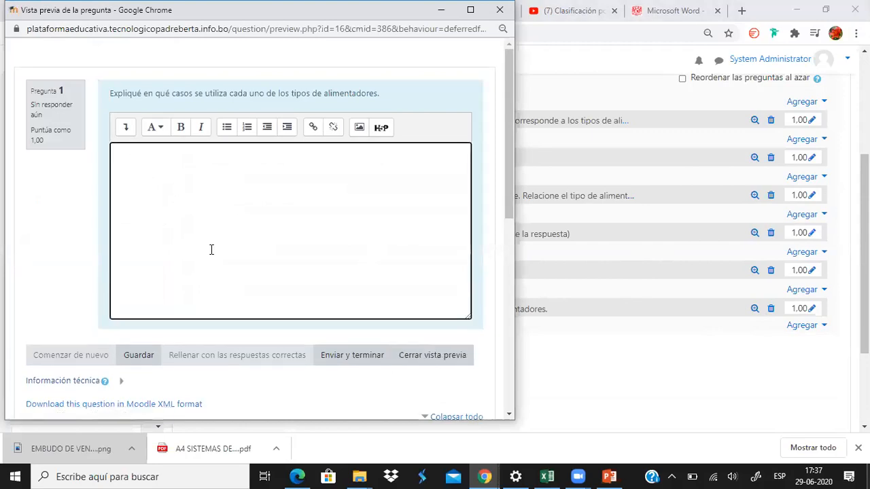
pyautogui.write('fjadklñfjakñldjf jkflajdñlfajdlk djklajdflña jdkflajdf jafljadl')
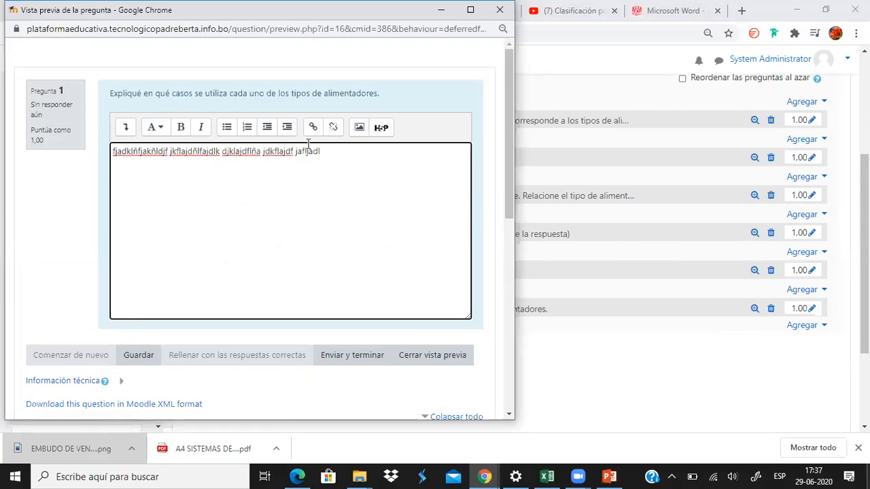
pyautogui.click(499, 10)
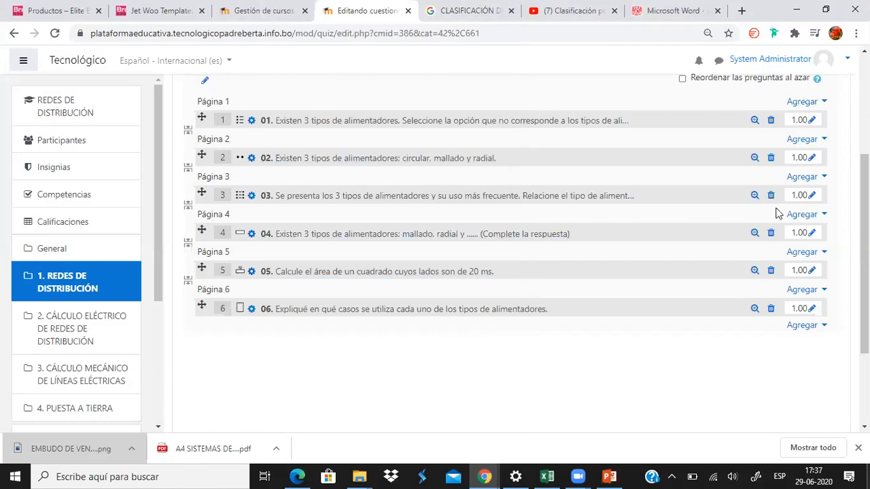
# Add a new question of the type Arrastrar y soltar marcadores at the end of the quiz.
pyautogui.click(813, 331)
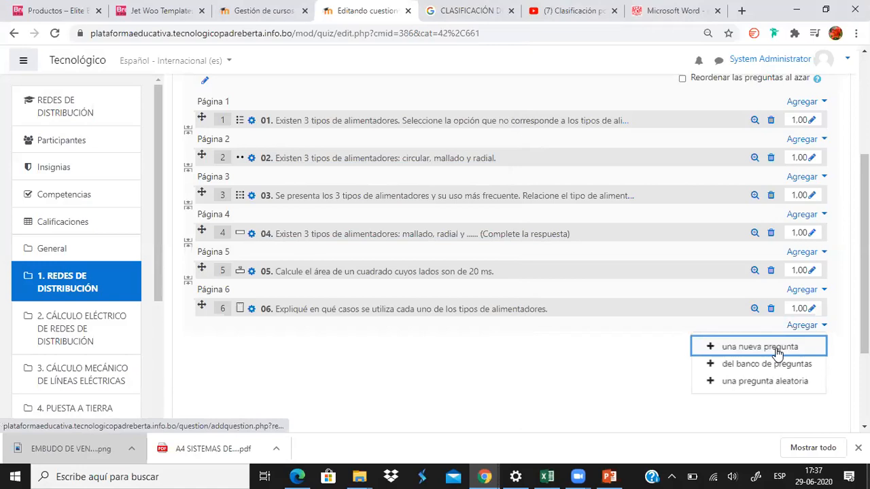
pyautogui.click(738, 345)
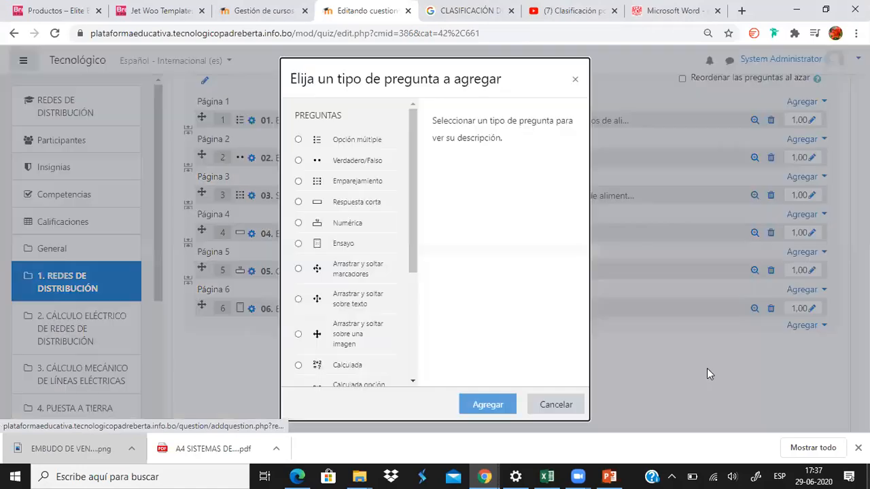
pyautogui.click(298, 269)
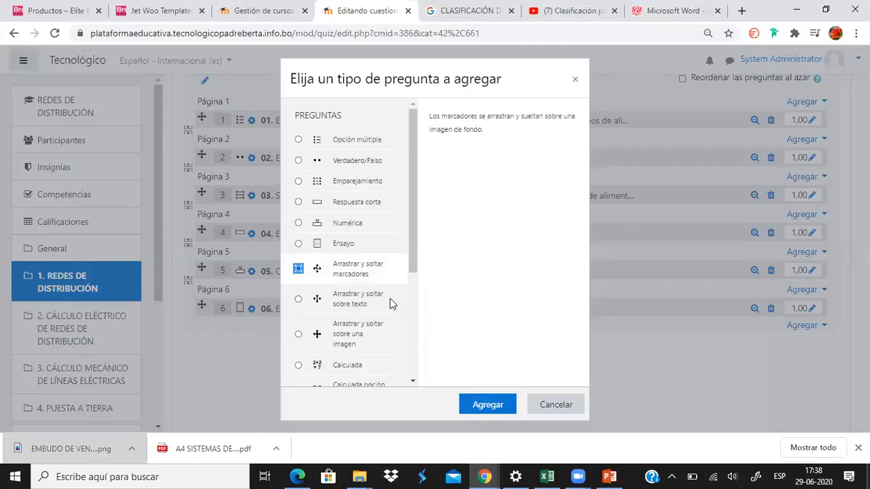
pyautogui.scroll(-1, 391, 303)
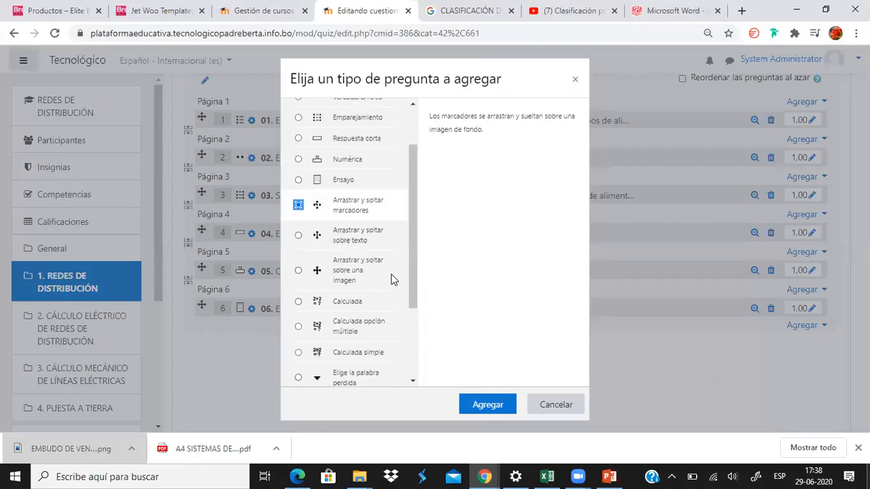
pyautogui.click(501, 406)
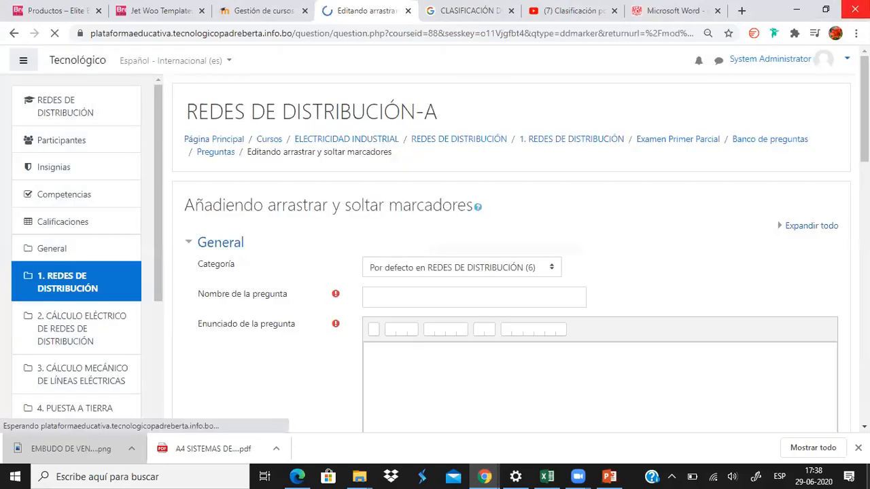
# Upload EMBUDO DE VENTAS (30) (1).png from the Descargas folder as the marker question's background image.
pyautogui.scroll(-5, 622, 208)
pyautogui.scroll(-2, 605, 216)
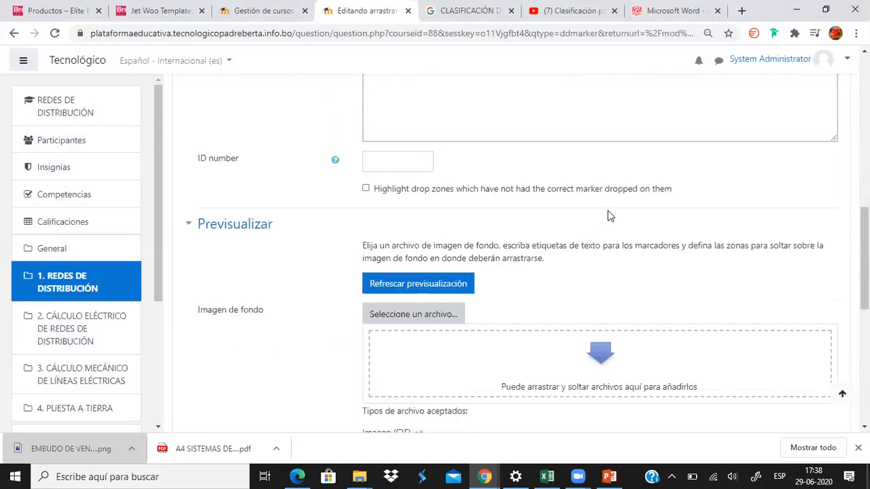
pyautogui.scroll(-1, 628, 195)
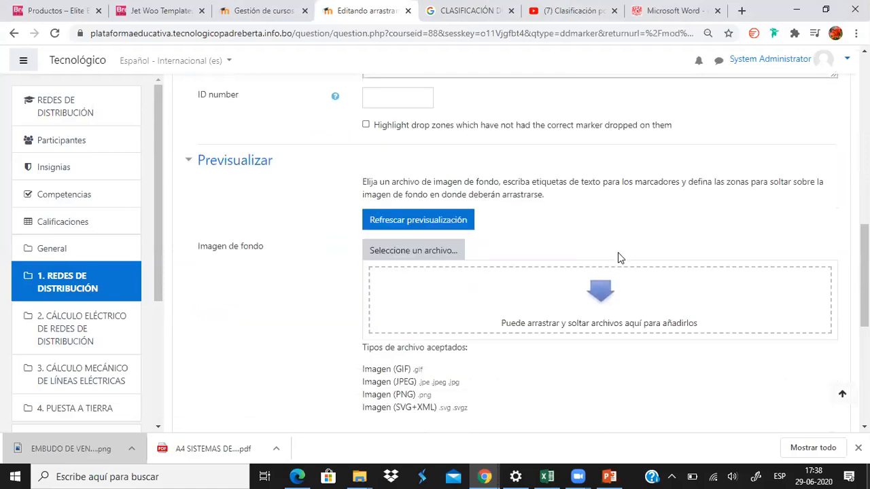
pyautogui.scroll(-1, 618, 252)
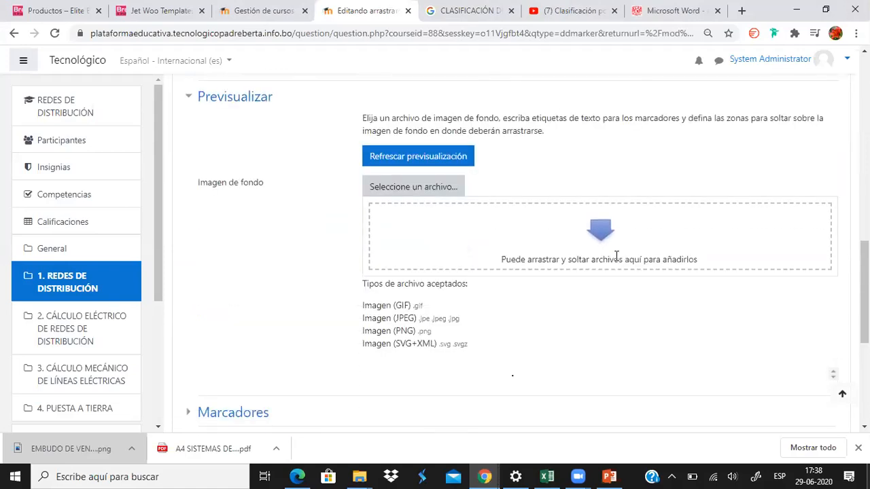
pyautogui.scroll(1, 615, 258)
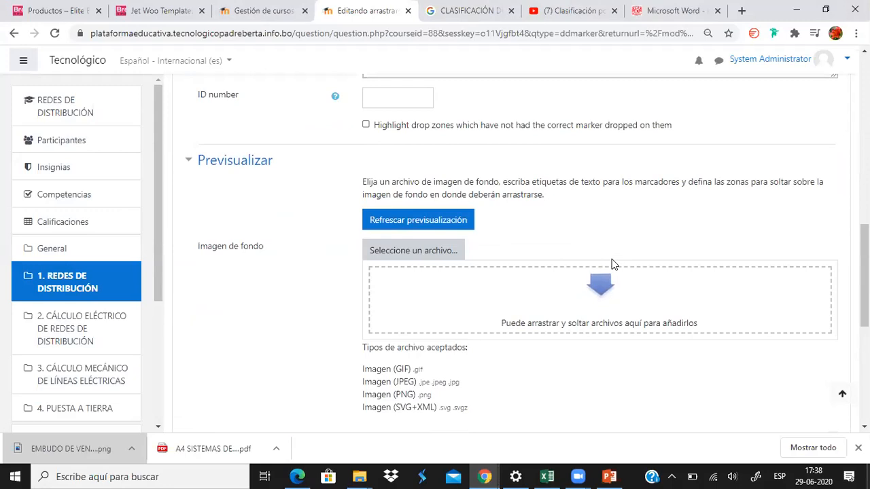
pyautogui.click(405, 251)
pyautogui.click(238, 213)
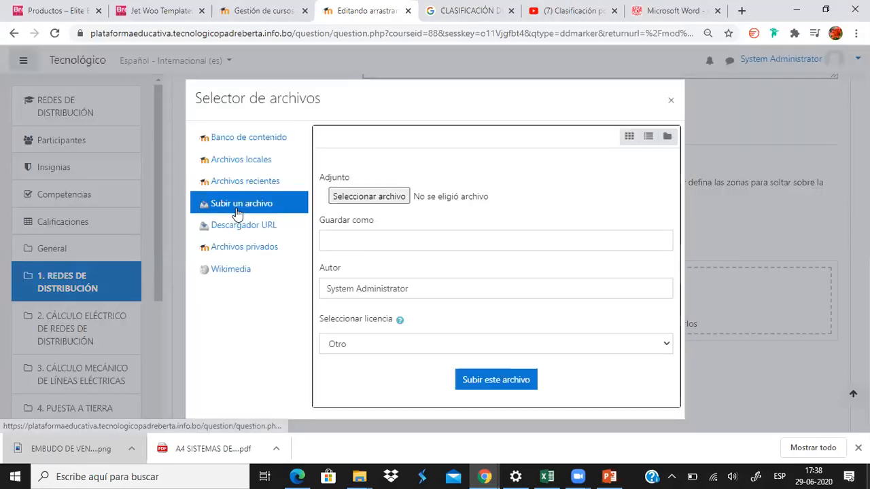
pyautogui.click(341, 198)
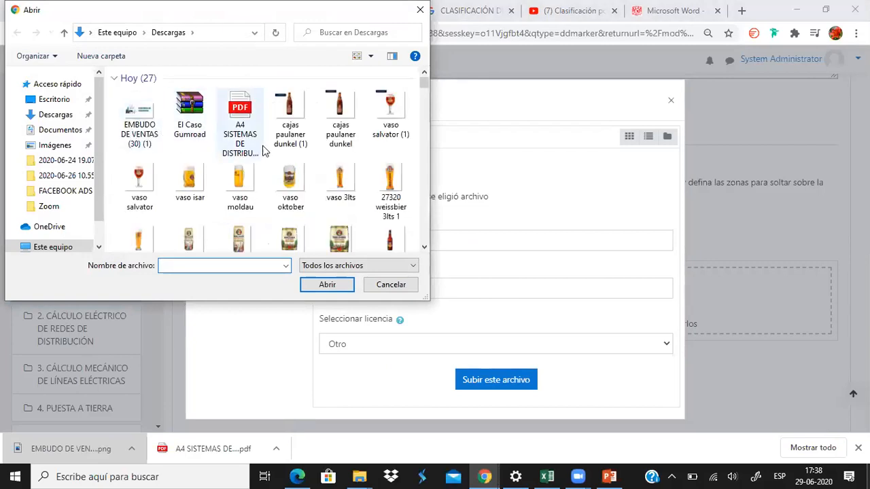
pyautogui.click(134, 138)
pyautogui.click(327, 285)
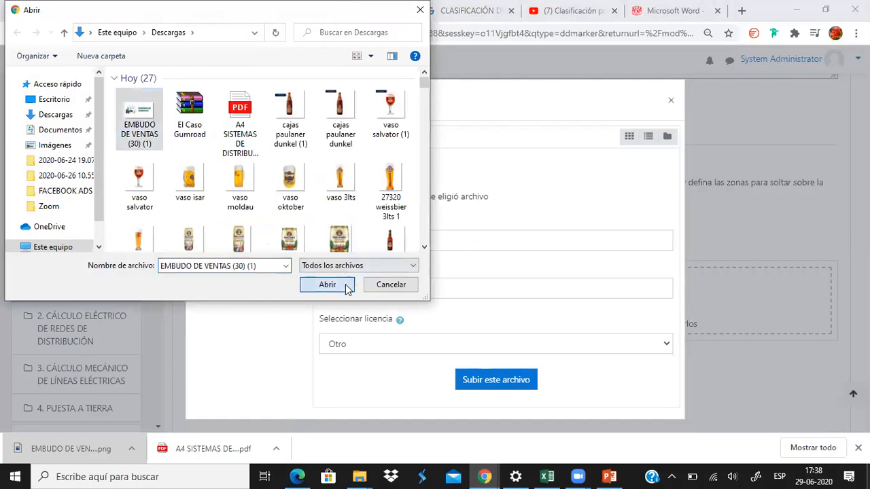
pyautogui.click(506, 379)
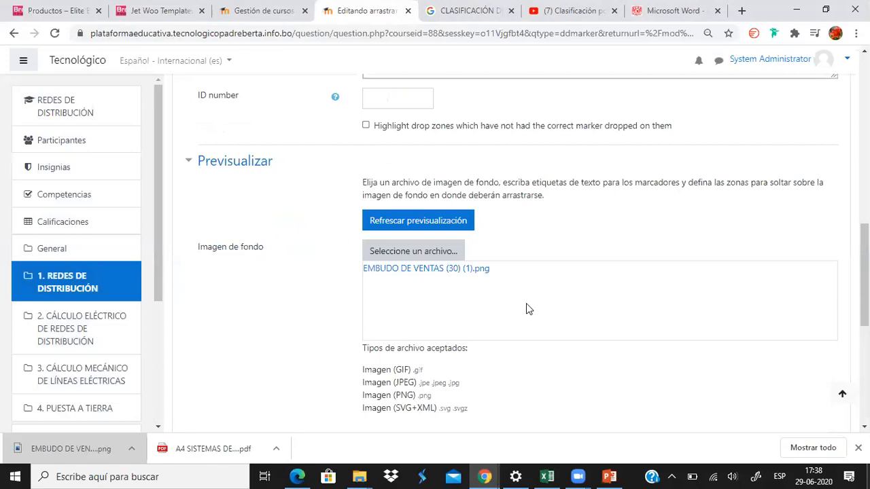
# Check the uploaded background image in the preview and expand the Marcadores section.
pyautogui.scroll(1, 526, 310)
pyautogui.scroll(-8, 526, 309)
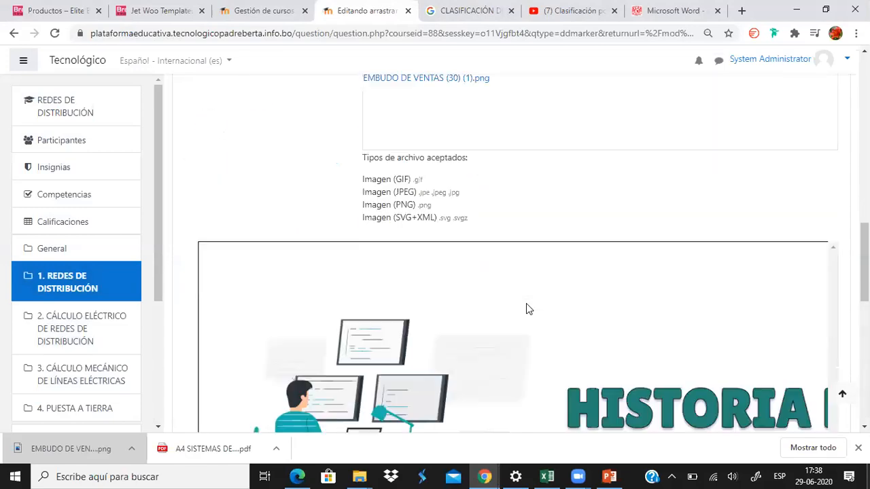
pyautogui.scroll(-4, 595, 293)
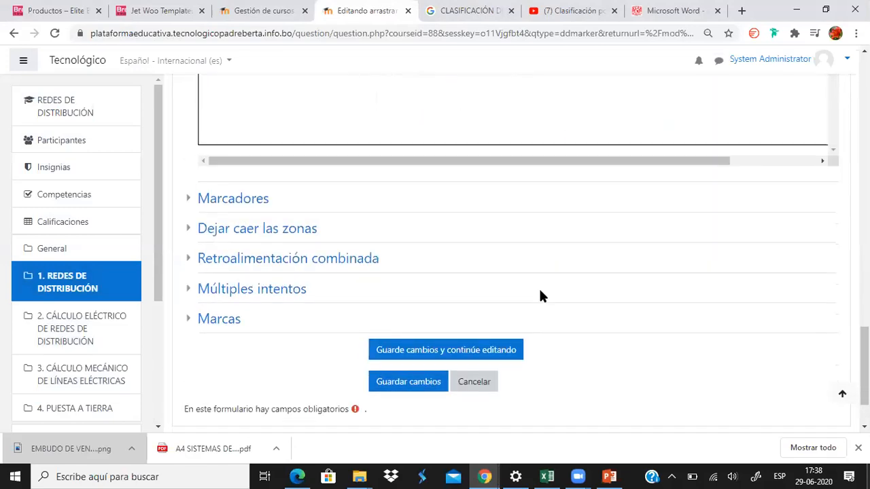
pyautogui.click(204, 199)
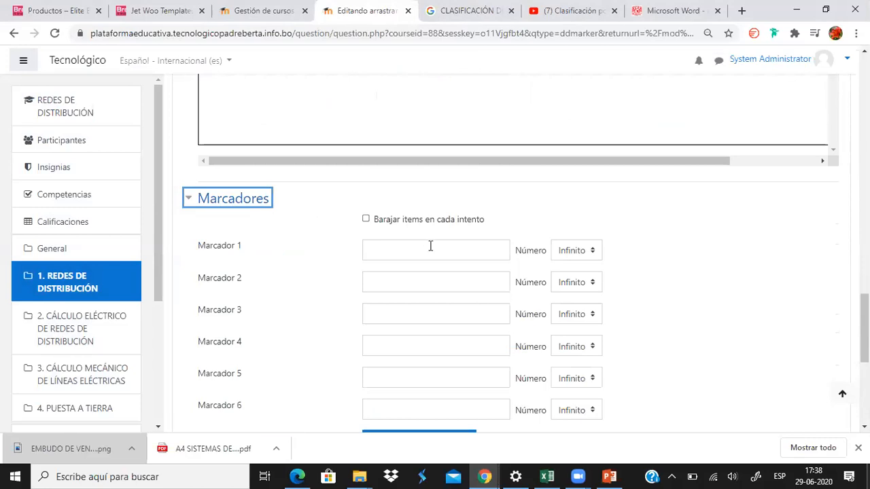
# Name the drag-and-drop markers question "07".
pyautogui.scroll(20, 431, 251)
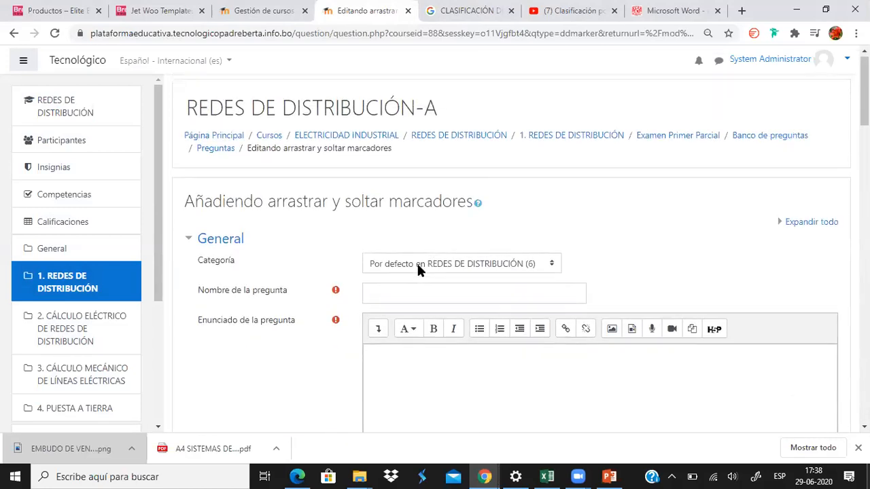
pyautogui.scroll(-2, 414, 251)
pyautogui.click(387, 168)
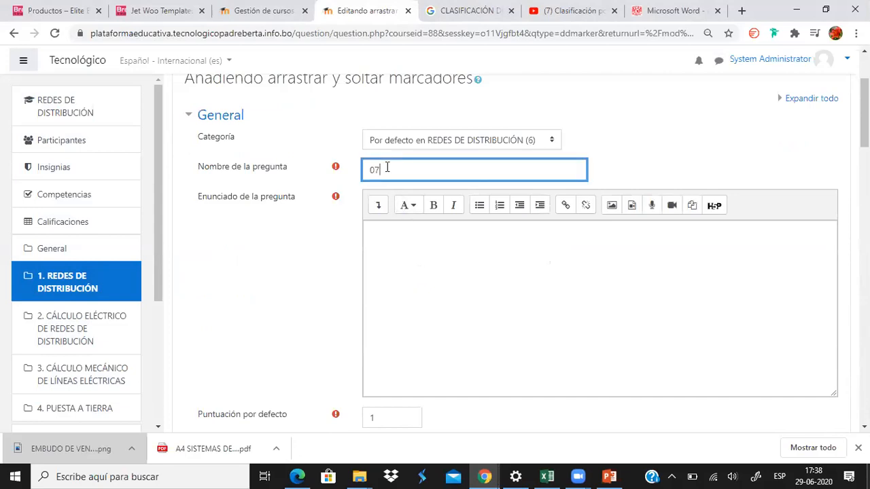
pyautogui.scroll(-2, 419, 269)
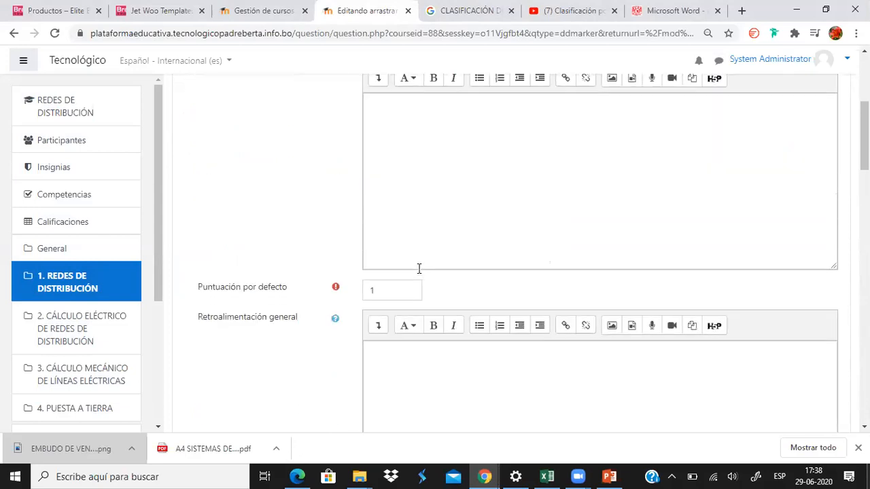
pyautogui.scroll(2, 417, 259)
# Label the first three markers "Marcador 01", "Marcador 02" and "Marcador 03".
pyautogui.scroll(-12, 412, 297)
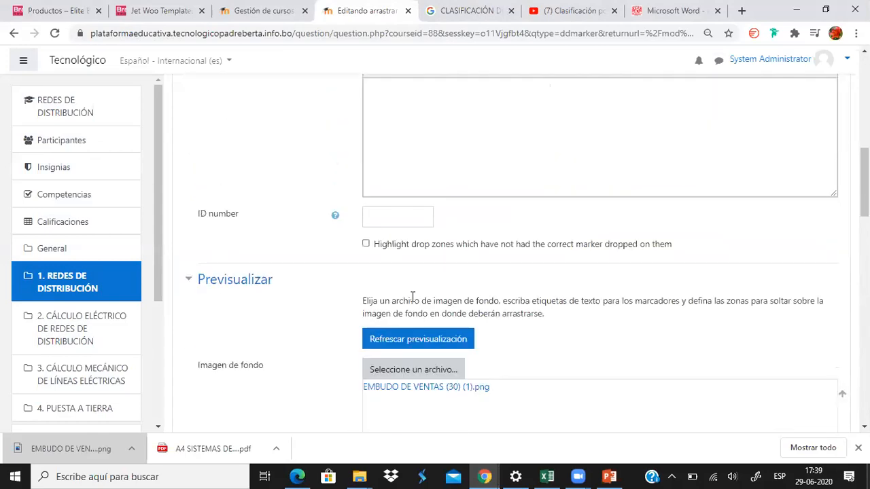
pyautogui.scroll(-8, 412, 302)
pyautogui.click(391, 194)
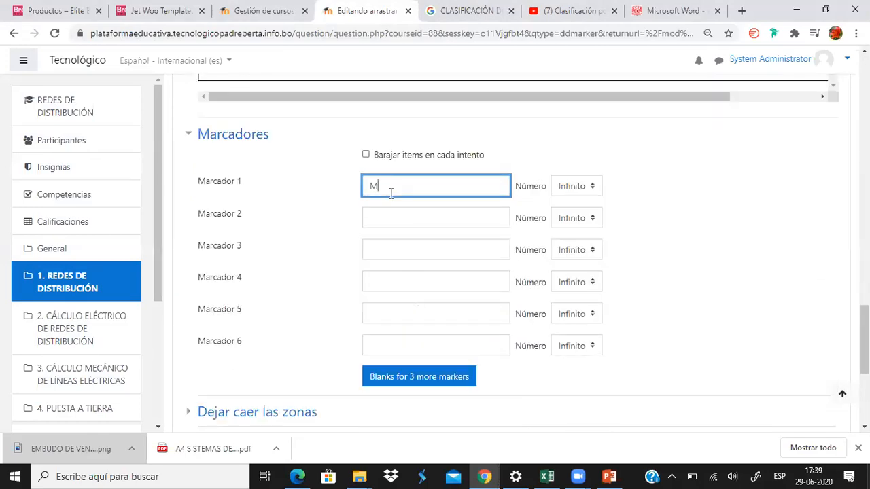
pyautogui.press('Tab')
pyautogui.press('Tab')
pyautogui.write('Marc')
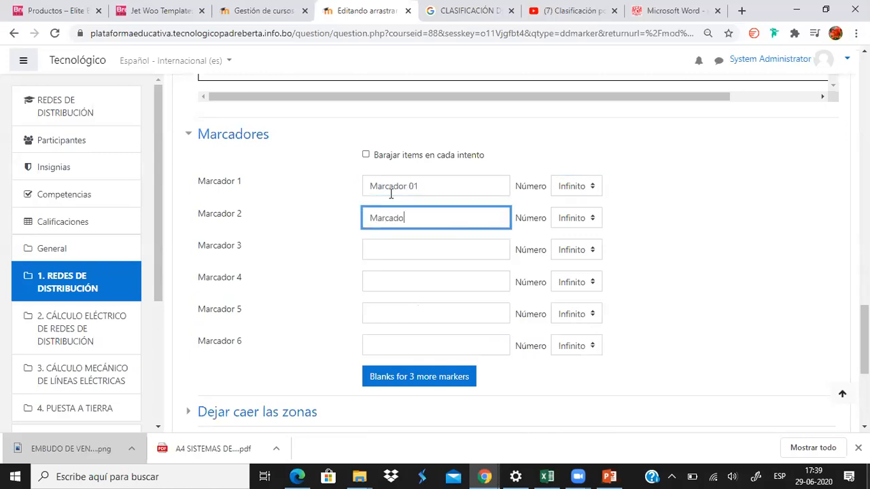
pyautogui.press('Tab')
pyautogui.press('Tab')
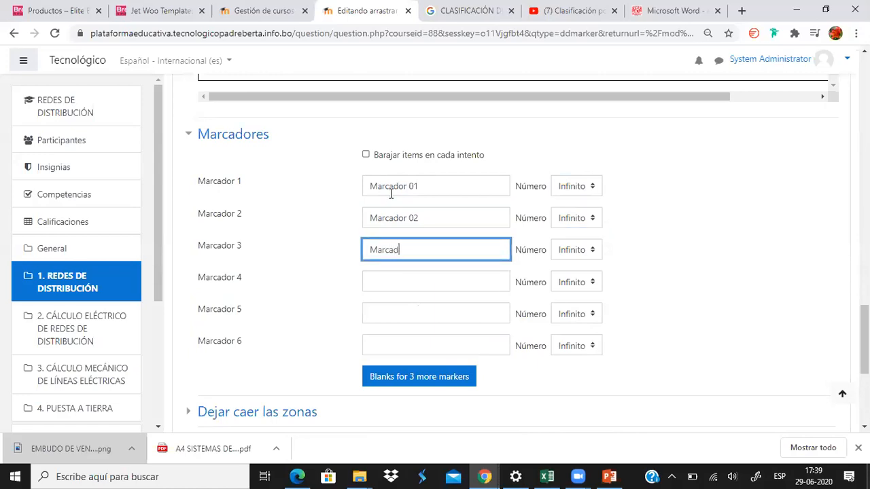
# Open the Número options for the first marker.
pyautogui.click(575, 186)
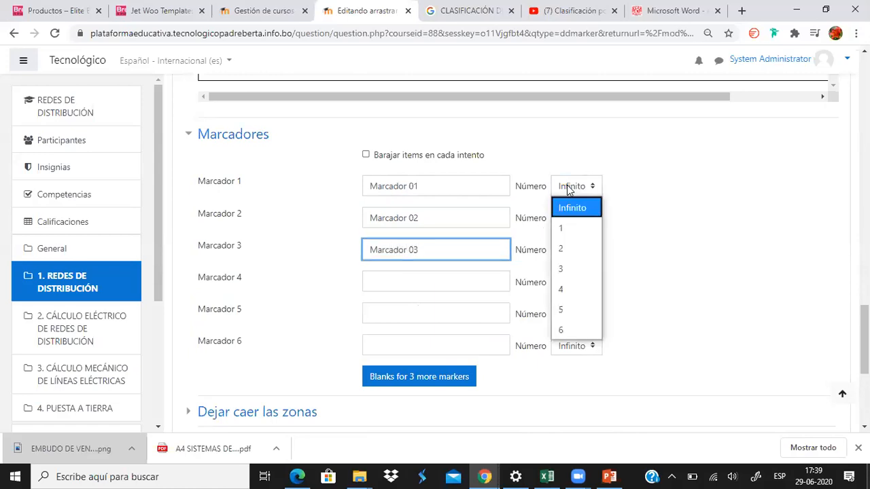
# Set the number of uses to 1 for Marcador 01, 2 for Marcador 02 and 3 for Marcador 03.
pyautogui.click(567, 224)
pyautogui.click(567, 219)
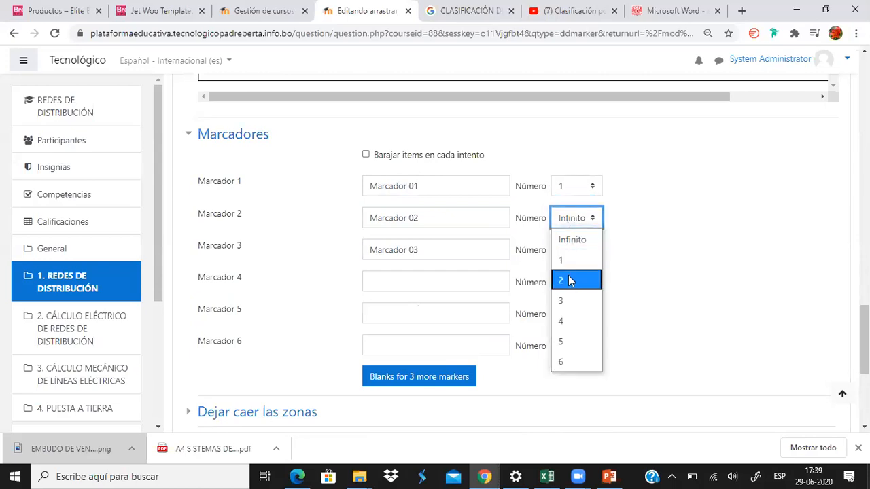
pyautogui.click(570, 279)
pyautogui.click(575, 253)
pyautogui.click(560, 331)
# Expand the drop zones and combined feedback sections and review the question form, including the question text and background image.
pyautogui.scroll(-3, 391, 285)
pyautogui.click(193, 157)
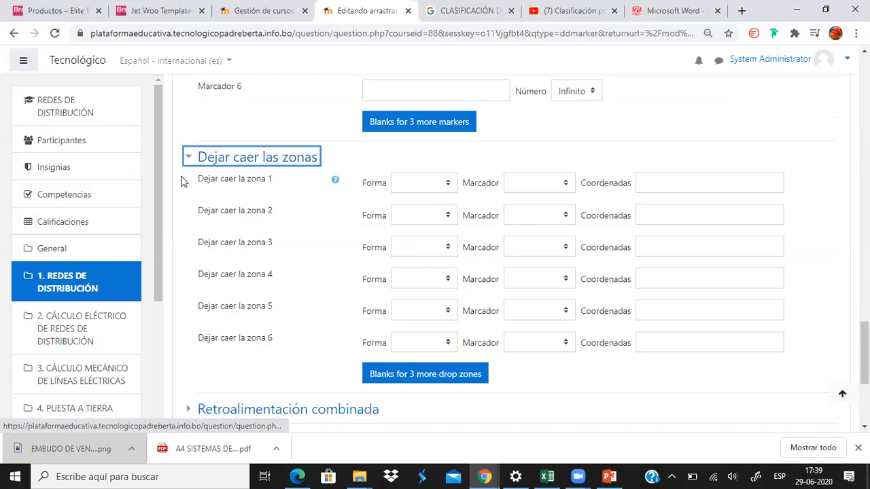
pyautogui.scroll(-3, 537, 186)
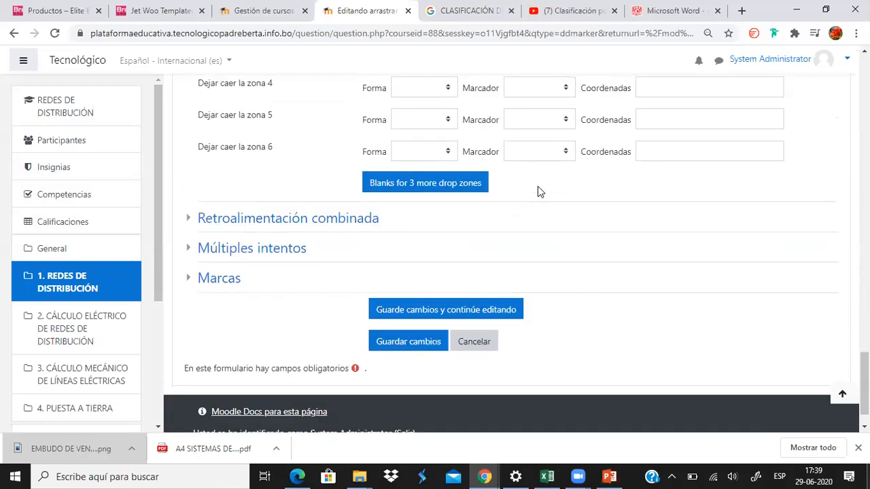
pyautogui.scroll(2, 539, 197)
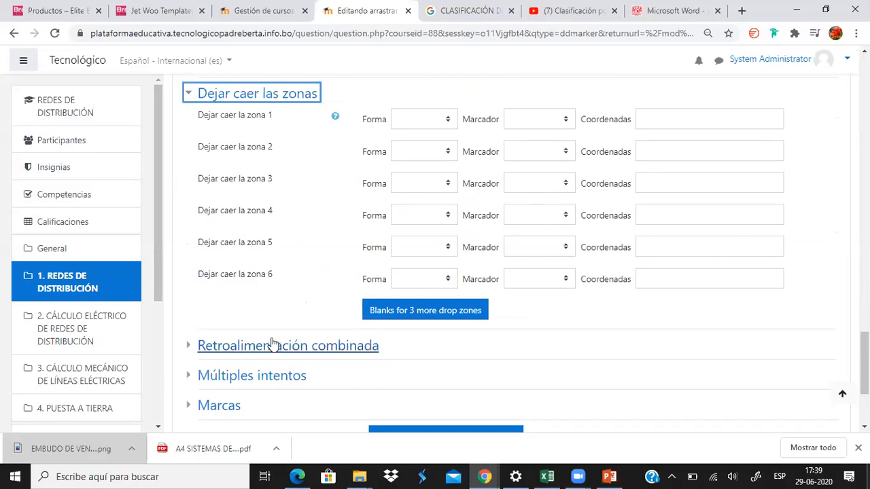
pyautogui.click(252, 349)
pyautogui.scroll(2, 375, 327)
pyautogui.scroll(10, 370, 318)
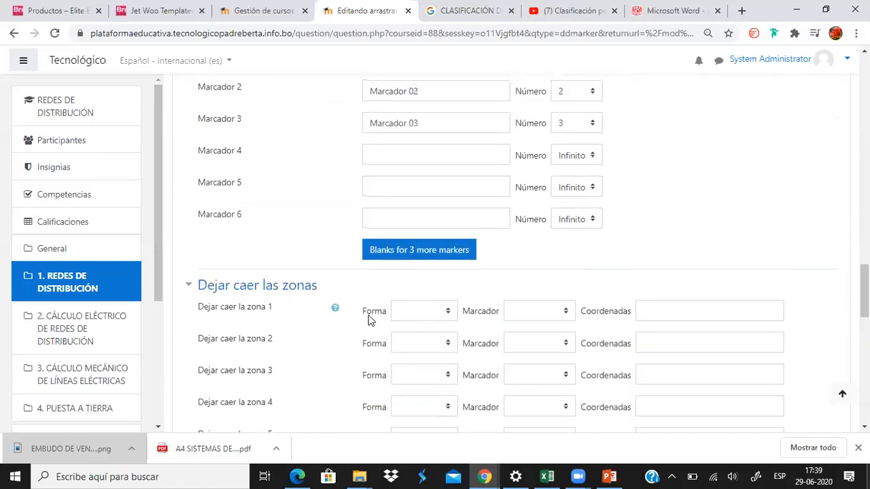
pyautogui.scroll(15, 476, 303)
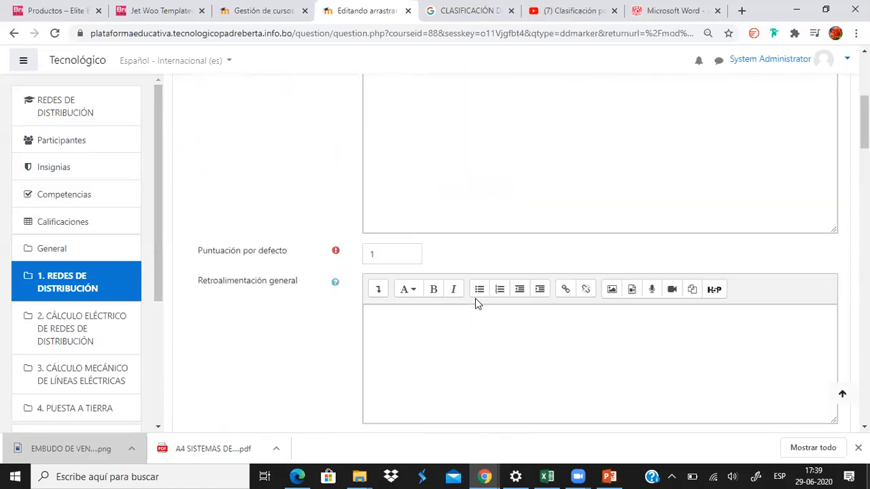
pyautogui.scroll(-8, 621, 292)
pyautogui.scroll(-20, 738, 262)
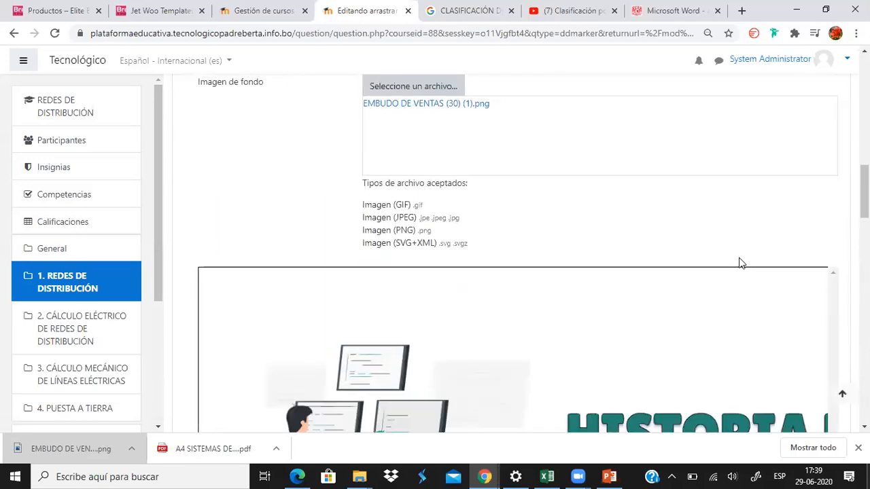
# Enter "Coloque los valores en la imagen." as the question text of question 07 and save the question.
pyautogui.click(409, 321)
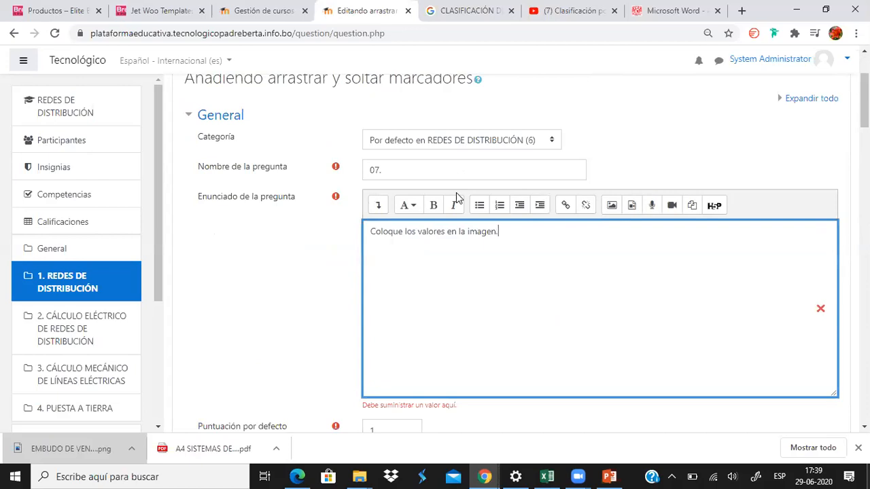
pyautogui.scroll(-20, 525, 284)
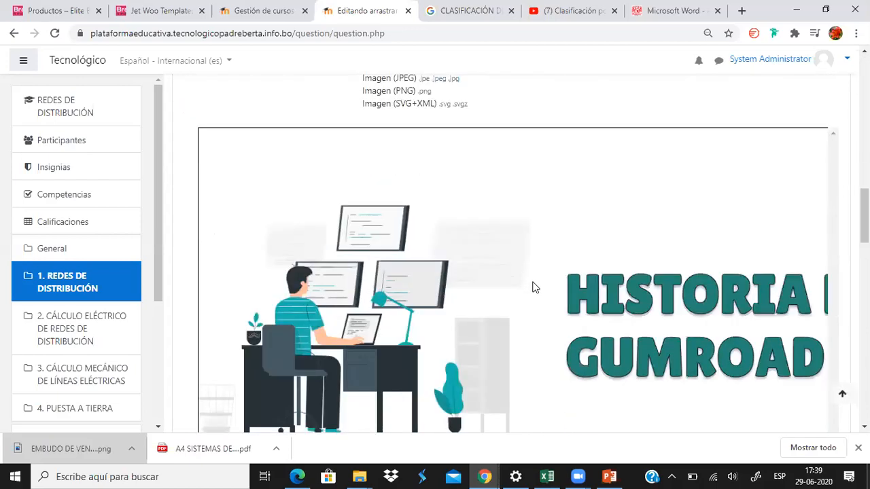
pyautogui.scroll(-20, 549, 271)
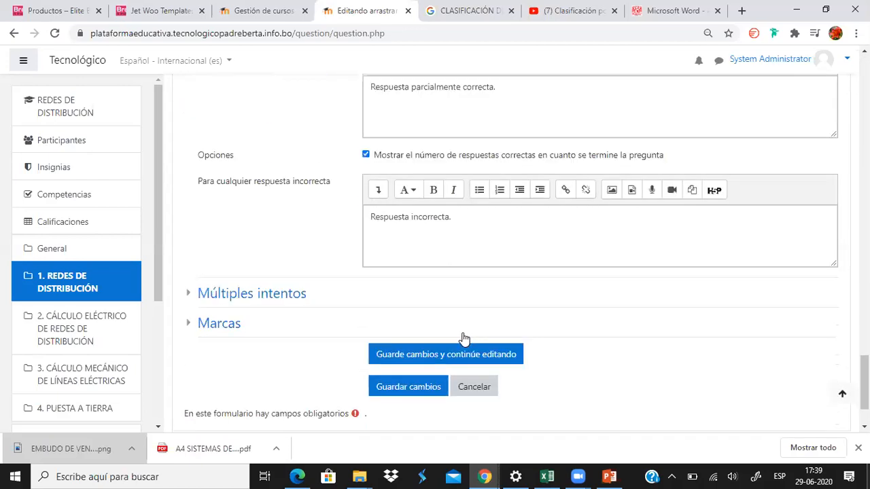
pyautogui.click(425, 301)
pyautogui.click(426, 303)
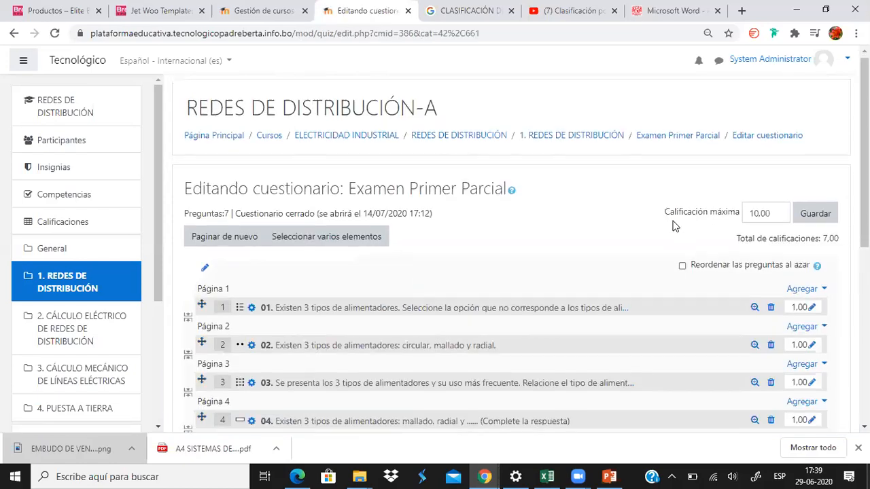
# Preview question 07 and test placing Marcador 01 on the illustration and Marcador 02 and Marcador 03 on the image's title text.
pyautogui.scroll(-5, 673, 225)
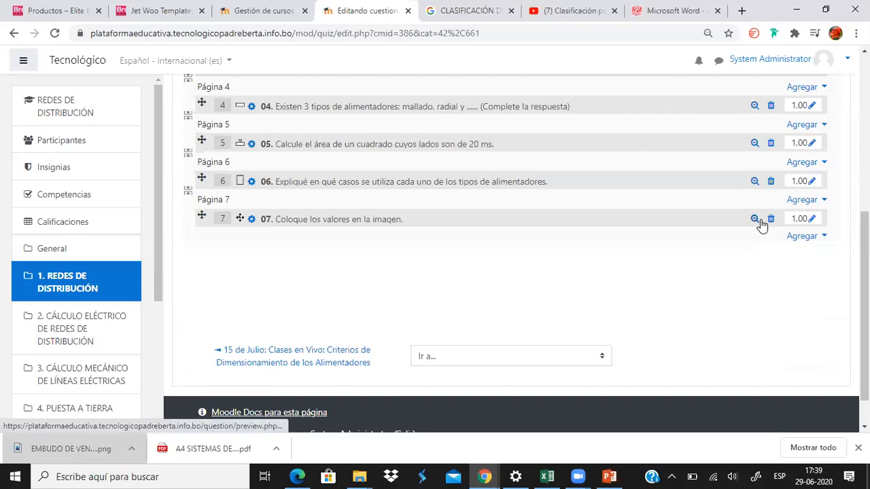
pyautogui.click(755, 219)
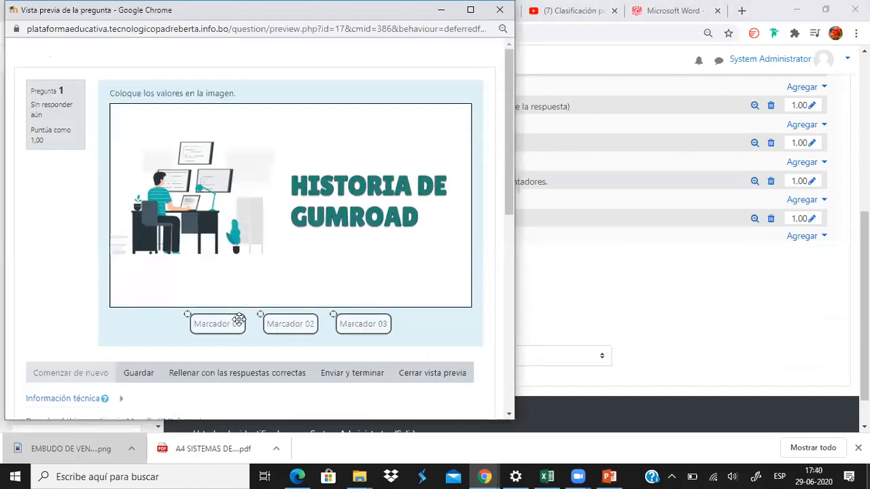
pyautogui.moveTo(221, 324); pyautogui.dragTo(165, 159)
pyautogui.moveTo(284, 327); pyautogui.dragTo(383, 176)
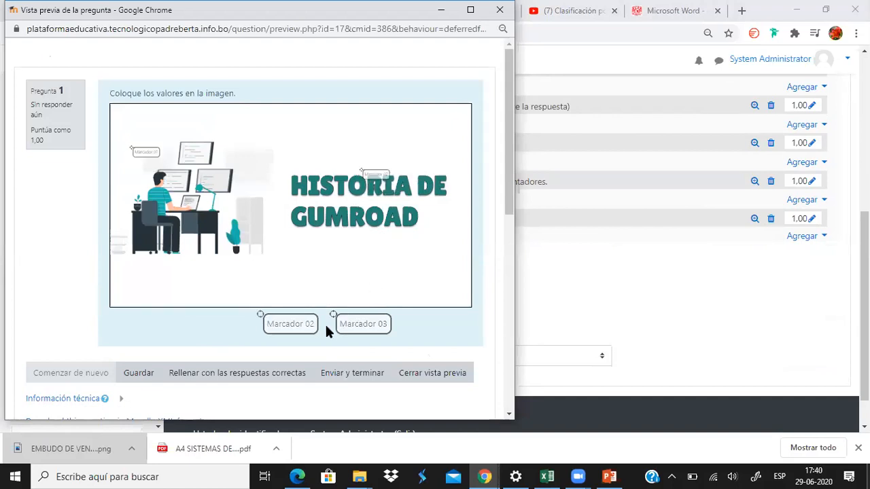
pyautogui.moveTo(354, 326); pyautogui.dragTo(408, 234)
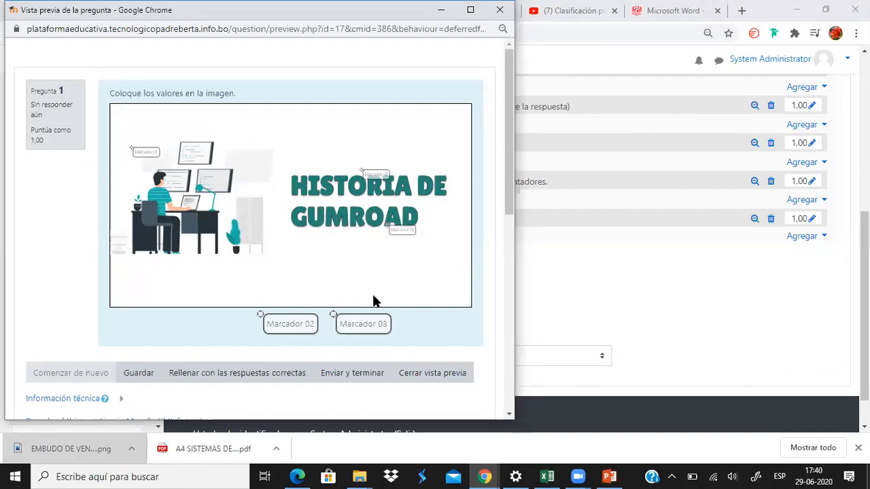
pyautogui.scroll(-2, 366, 314)
pyautogui.scroll(2, 366, 316)
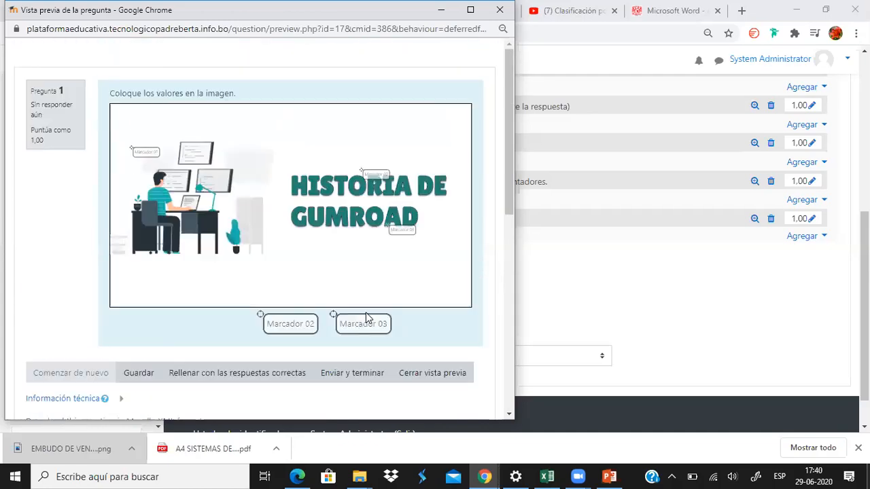
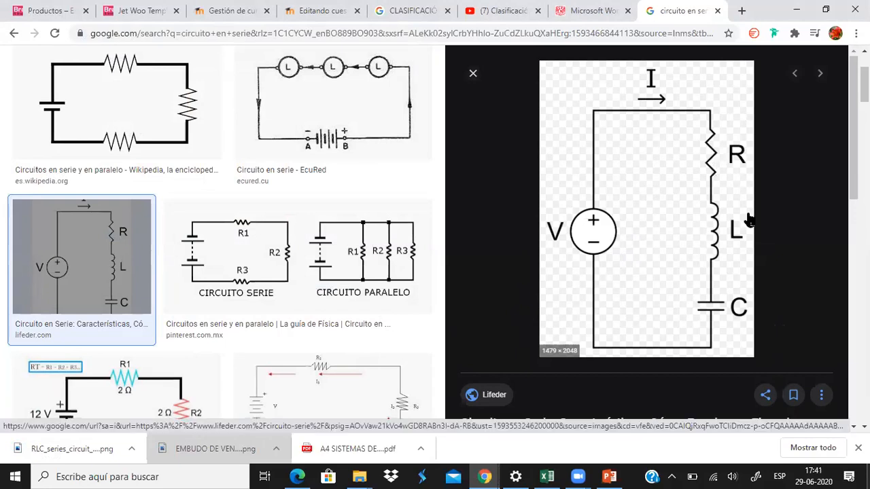
# Examine the enlarged Lifeder series circuit image and its related images in the search results.
pyautogui.scroll(-2, 704, 249)
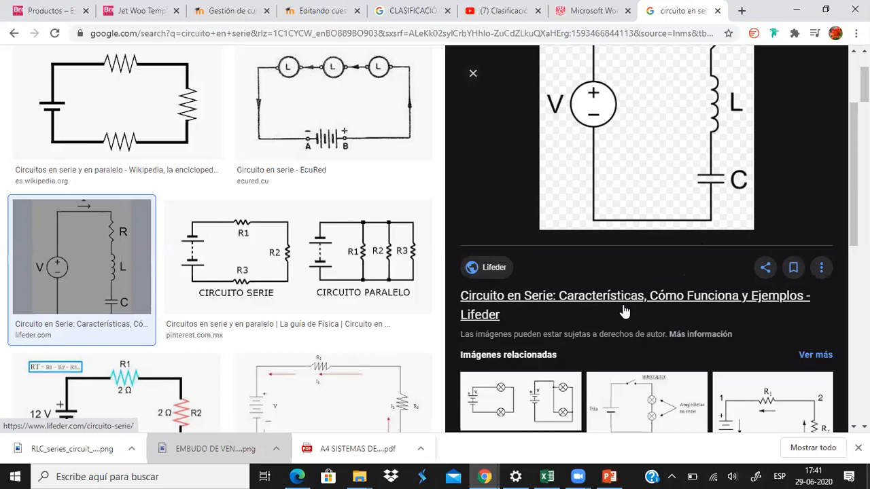
pyautogui.scroll(2, 670, 299)
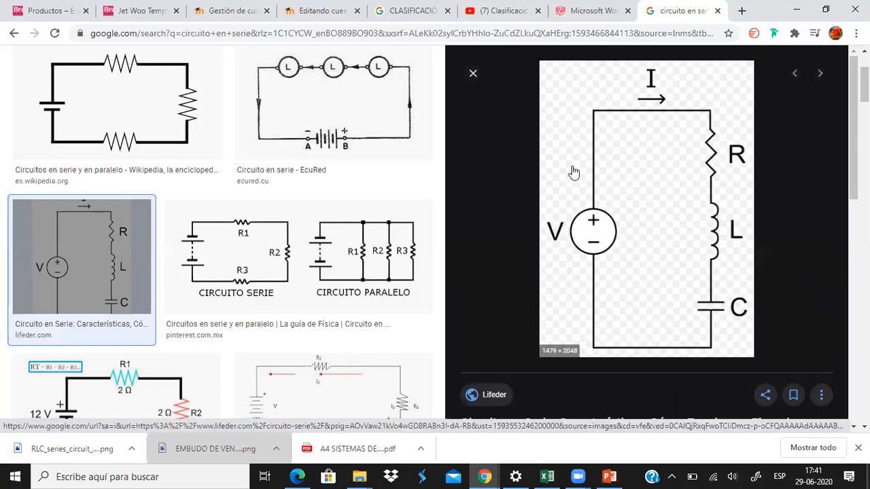
pyautogui.scroll(-2, 616, 208)
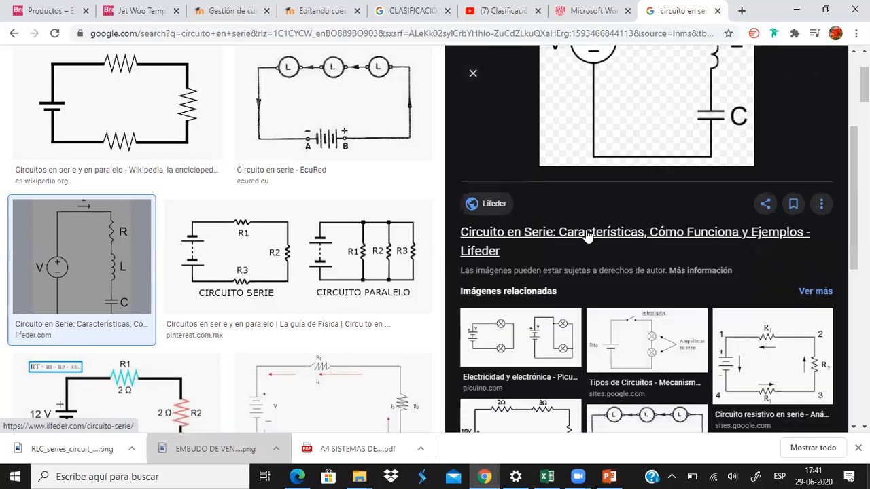
pyautogui.scroll(2, 578, 243)
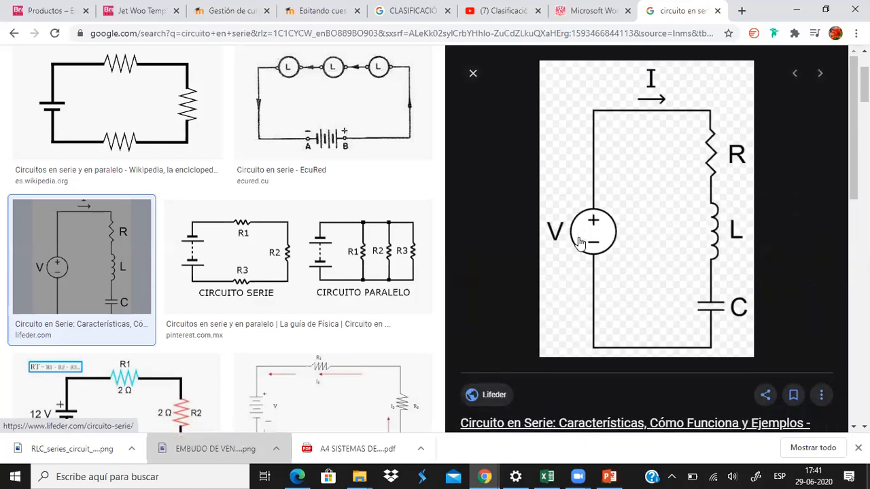
pyautogui.scroll(-2, 580, 243)
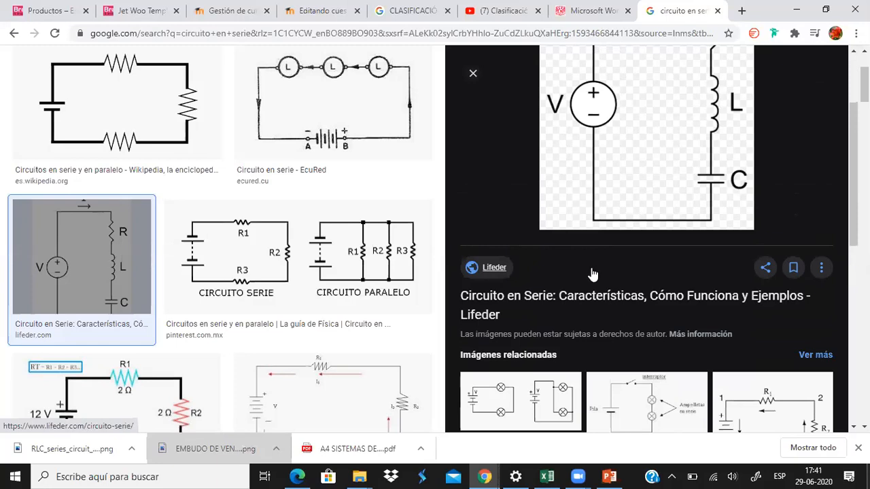
pyautogui.scroll(2, 592, 273)
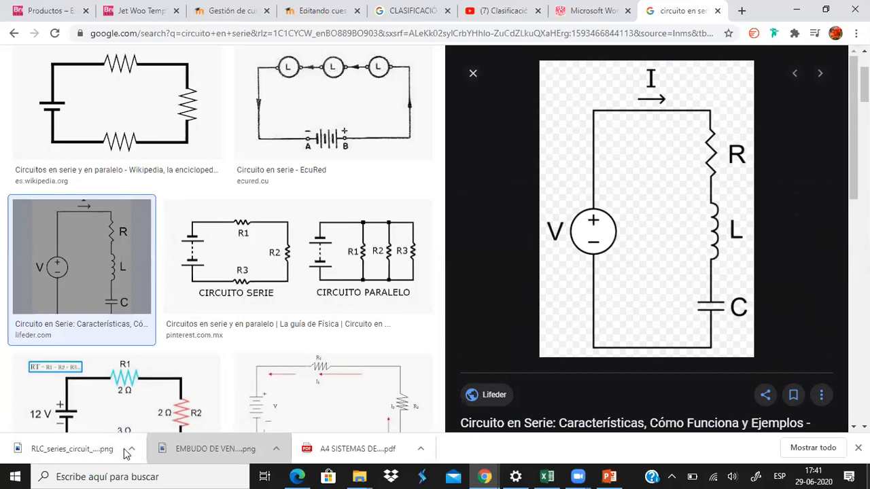
pyautogui.scroll(-1, 653, 250)
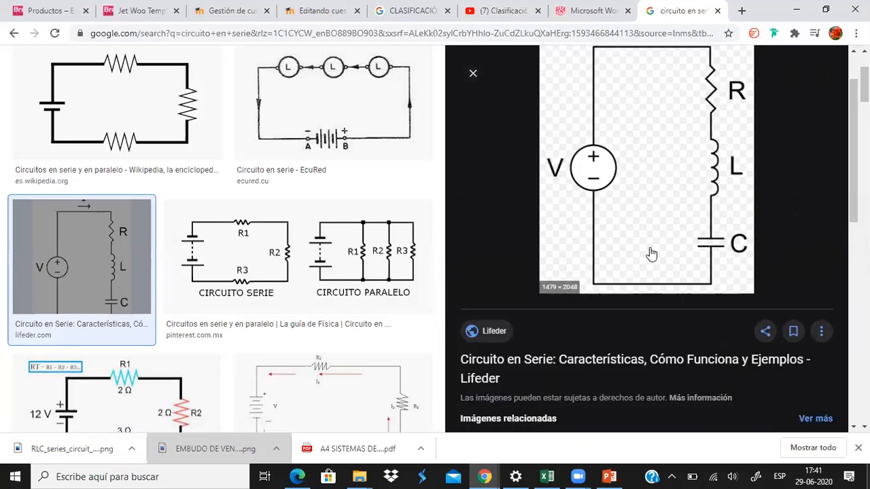
pyautogui.scroll(-5, 651, 254)
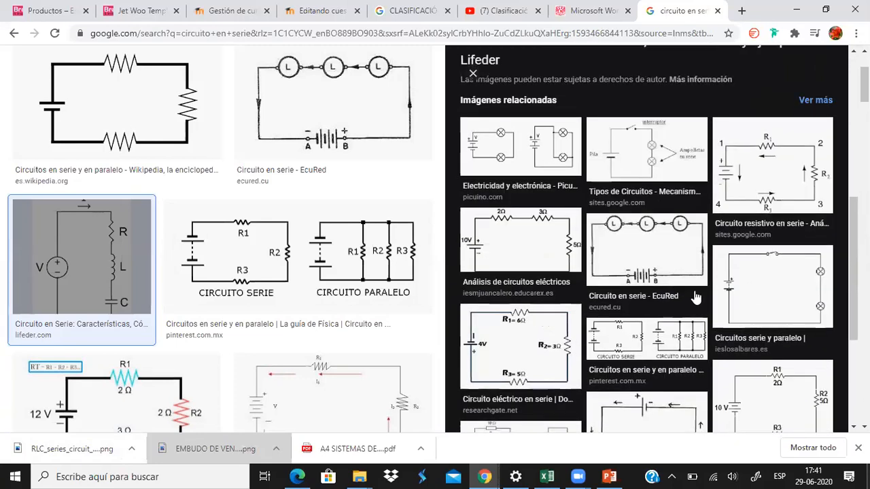
pyautogui.scroll(7, 765, 284)
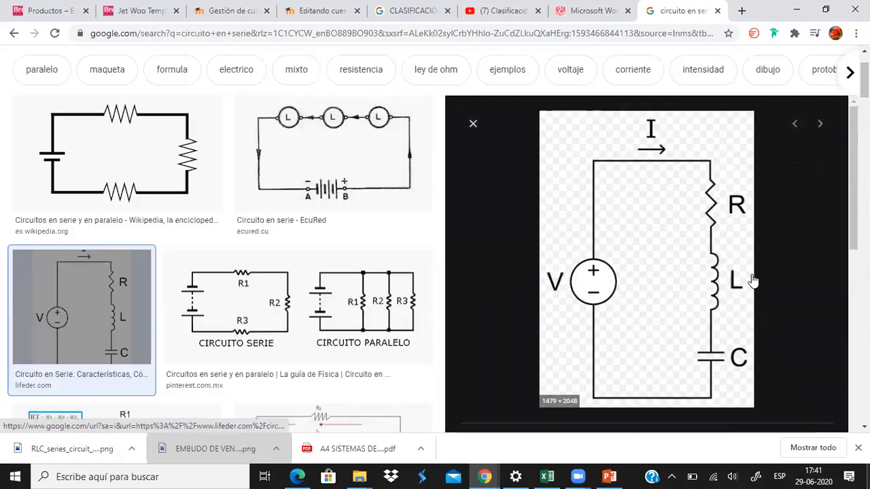
pyautogui.scroll(-3, 680, 217)
pyautogui.scroll(3, 651, 256)
pyautogui.scroll(-1, 242, 329)
pyautogui.scroll(1, 272, 258)
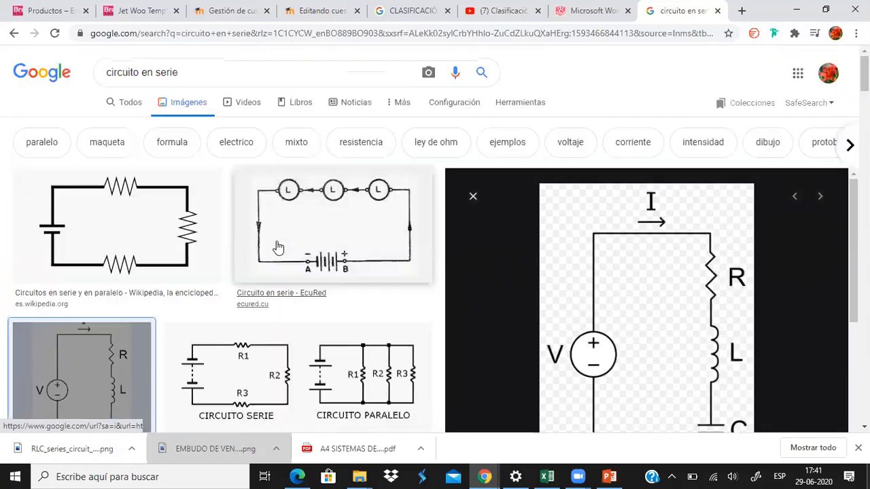
# Search images for "circuito en serie sin componentes" and browse the results for a suitable circuit diagram.
pyautogui.click(220, 69)
pyautogui.write('sin ')
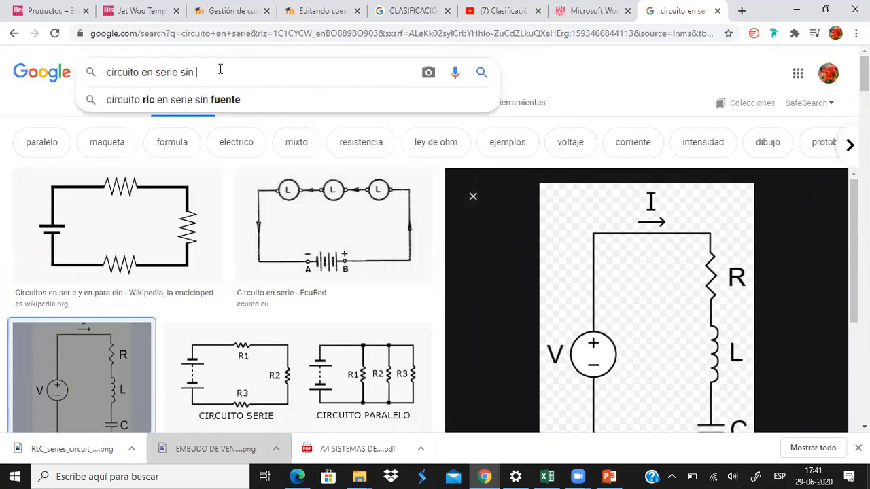
pyautogui.write('componente')
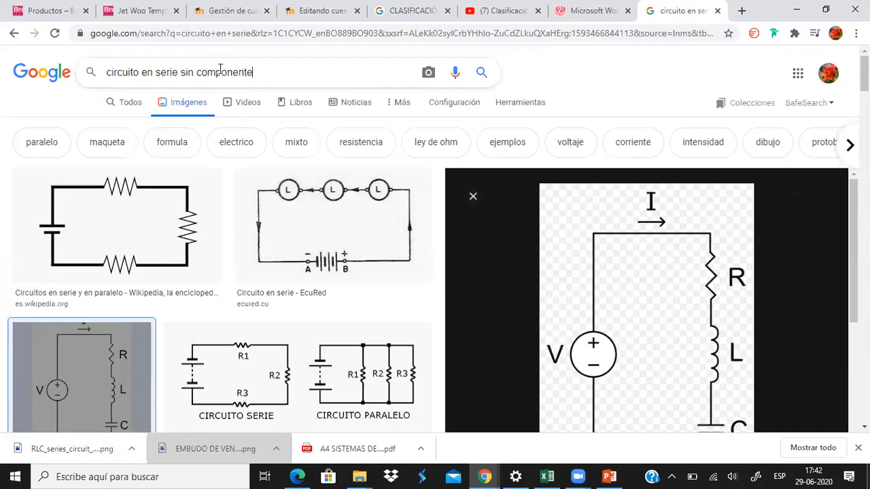
pyautogui.write('s')
pyautogui.press('Return')
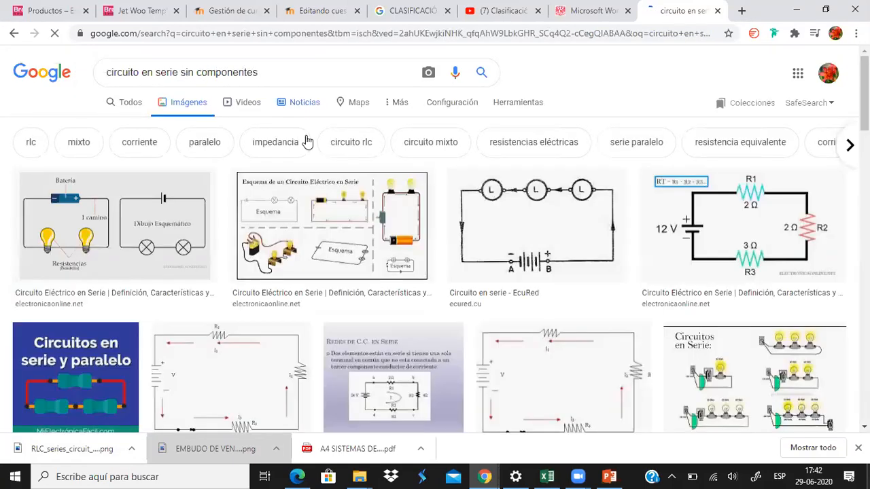
pyautogui.scroll(-2, 605, 156)
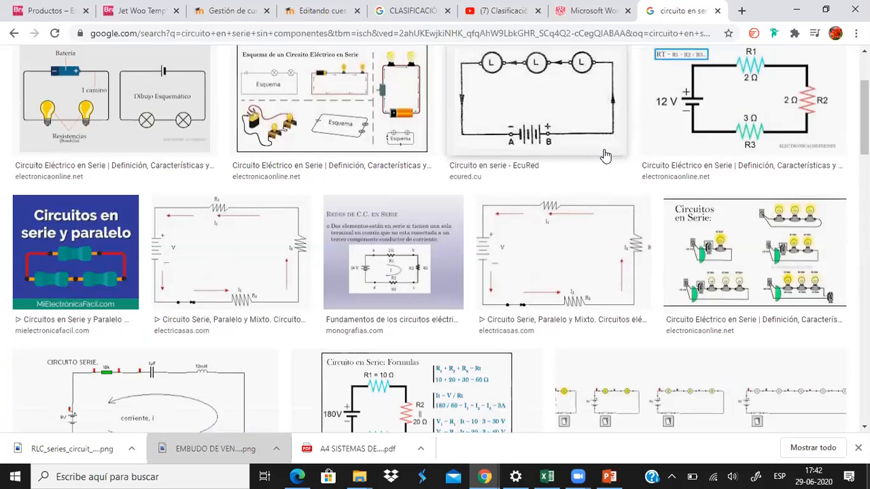
pyautogui.scroll(-3, 582, 178)
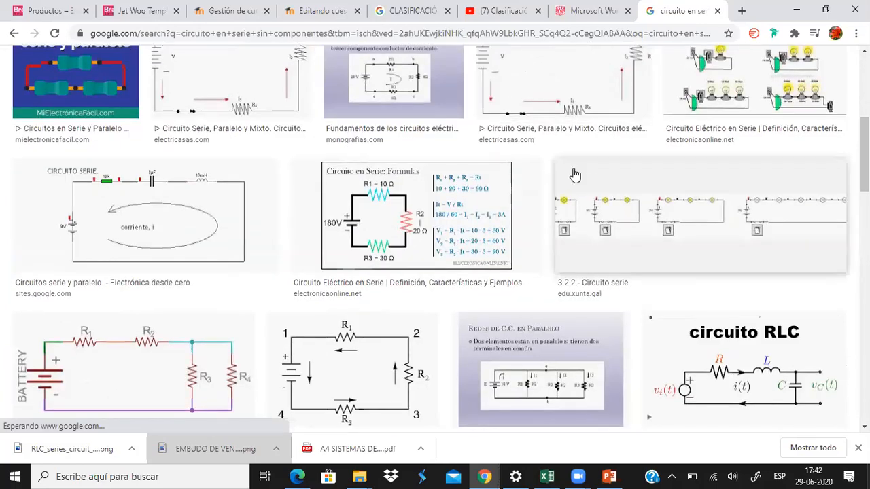
pyautogui.scroll(-2, 574, 175)
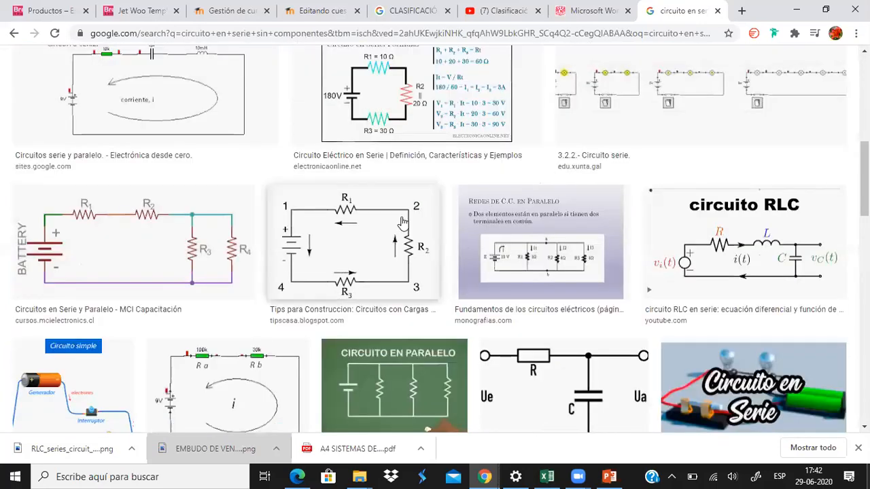
pyautogui.scroll(-2, 402, 222)
pyautogui.scroll(-2, 449, 227)
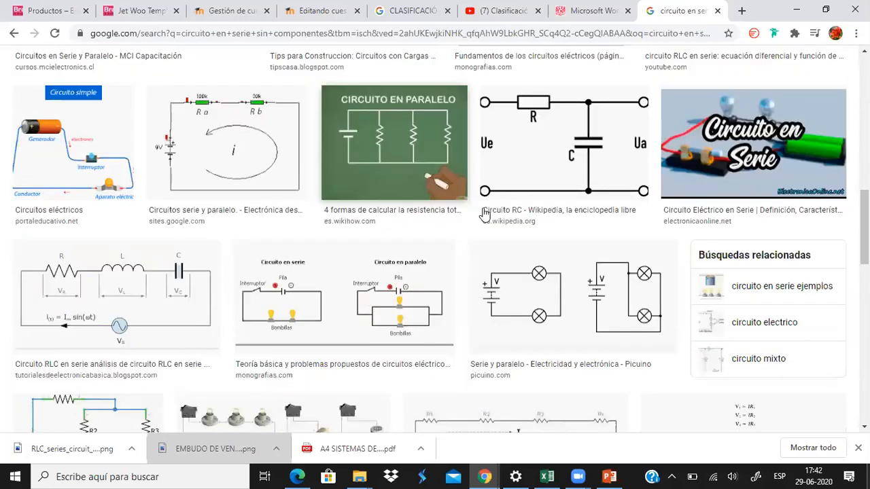
# Open the downloaded RLC_series_circuit PNG image in the Photos app.
pyautogui.click(105, 451)
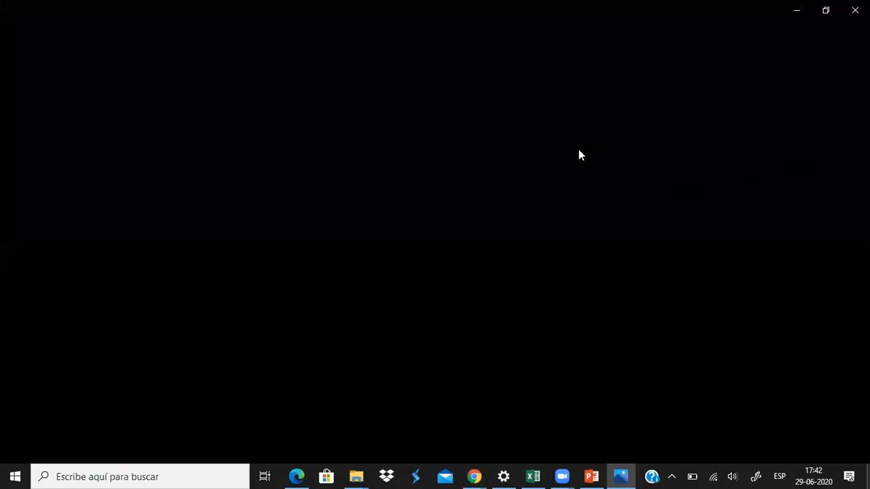
pyautogui.moveTo(474, 476)
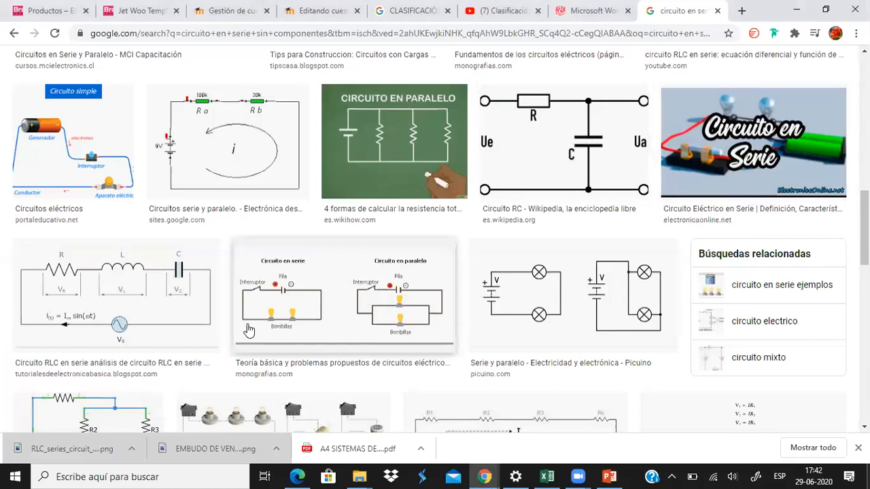
pyautogui.click(87, 452)
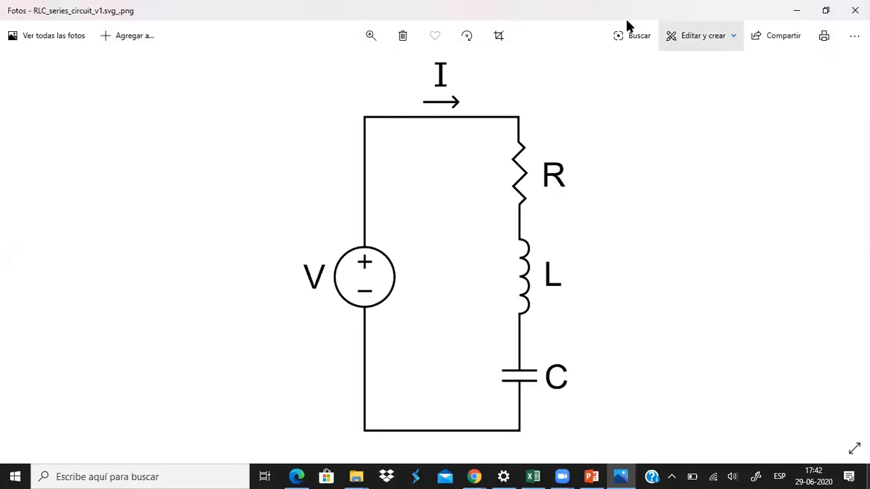
pyautogui.click(694, 43)
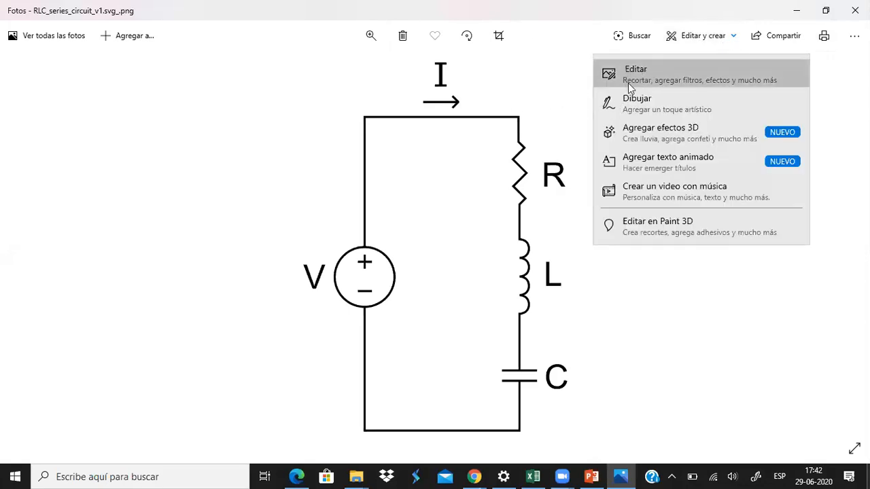
pyautogui.click(586, 111)
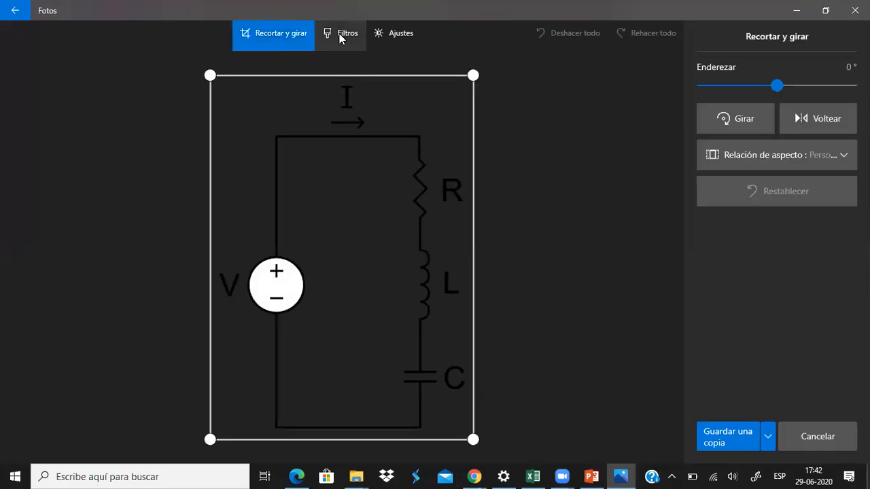
pyautogui.click(391, 38)
pyautogui.click(326, 37)
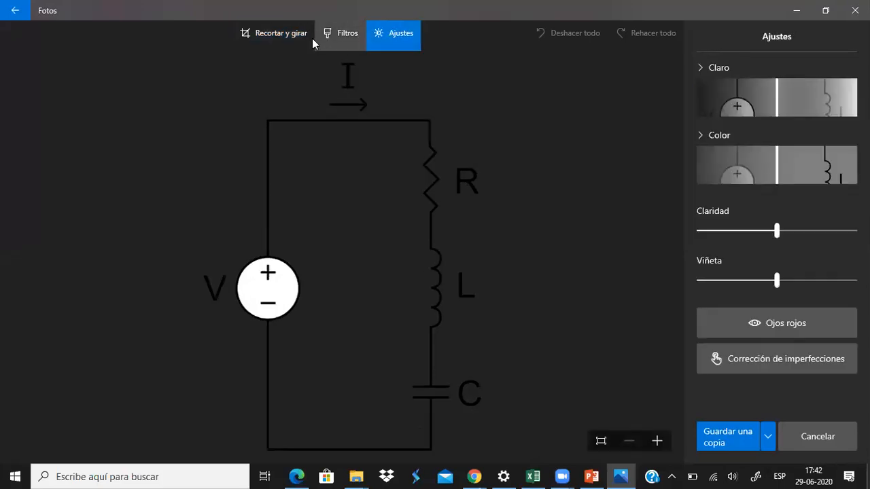
pyautogui.click(15, 10)
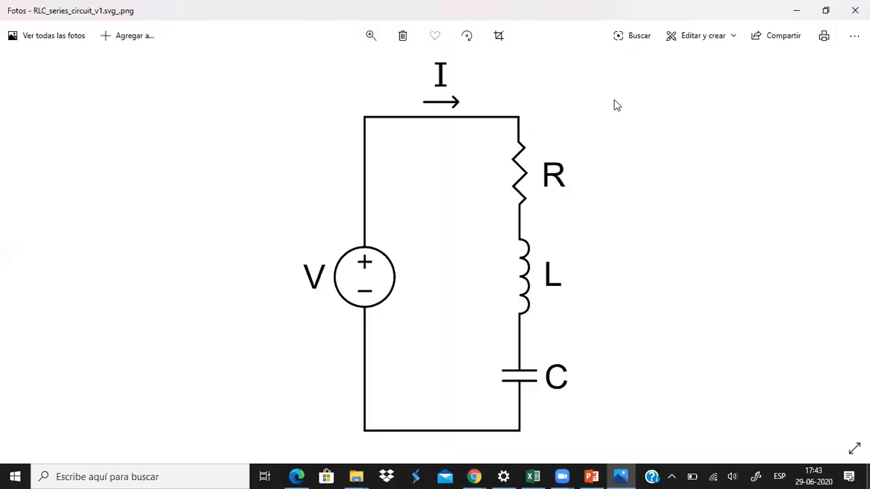
# Open the circuit image in Paint 3D and erase its I, V, R, L and C labels with an 82 px eraser.
pyautogui.click(724, 36)
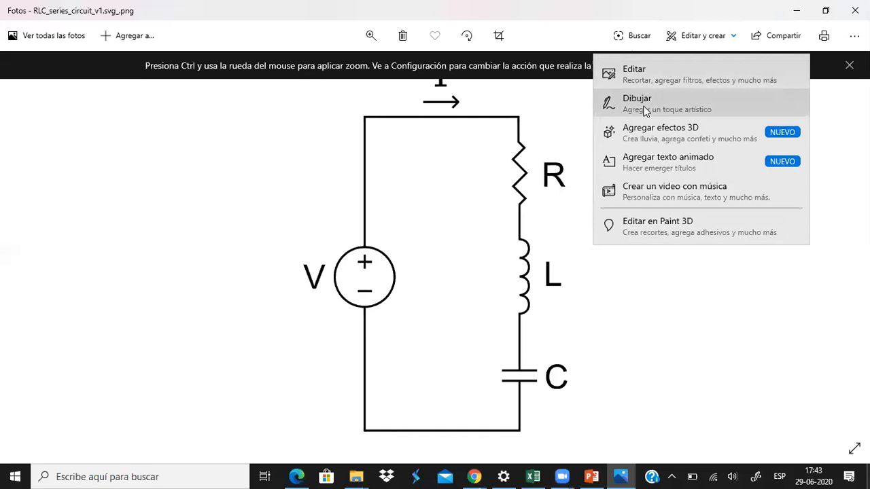
pyautogui.click(646, 228)
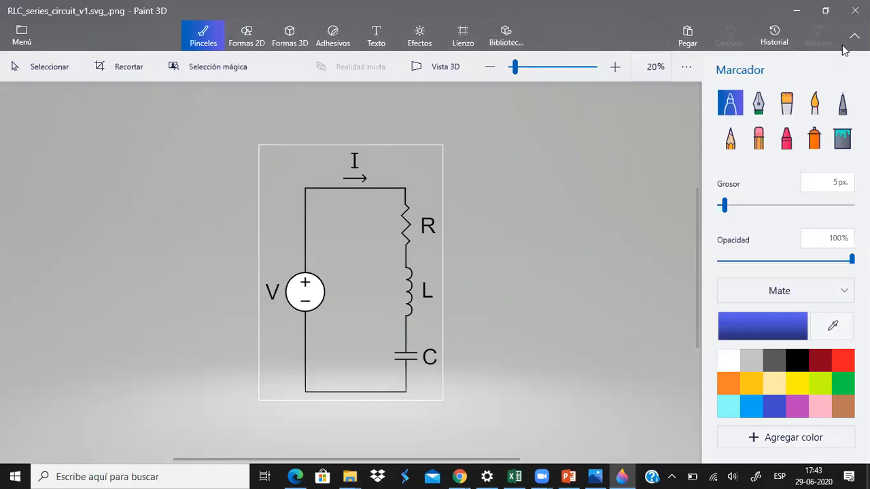
pyautogui.scroll(-1, 816, 269)
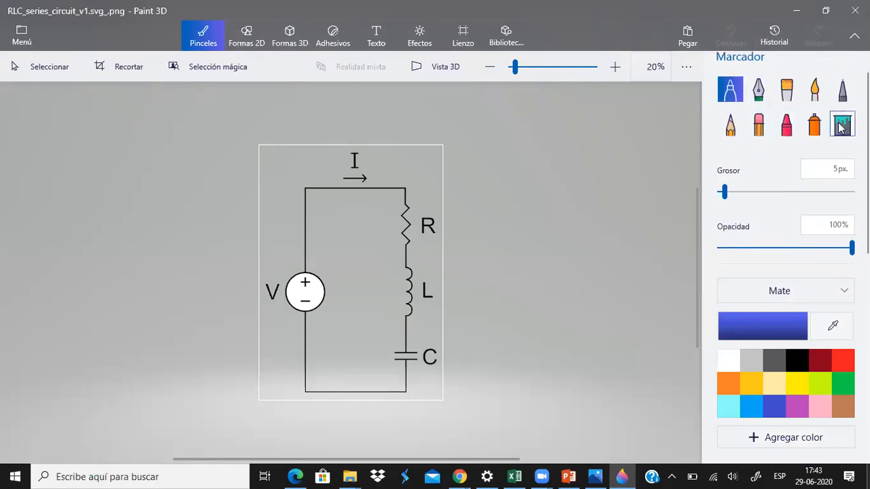
pyautogui.click(758, 125)
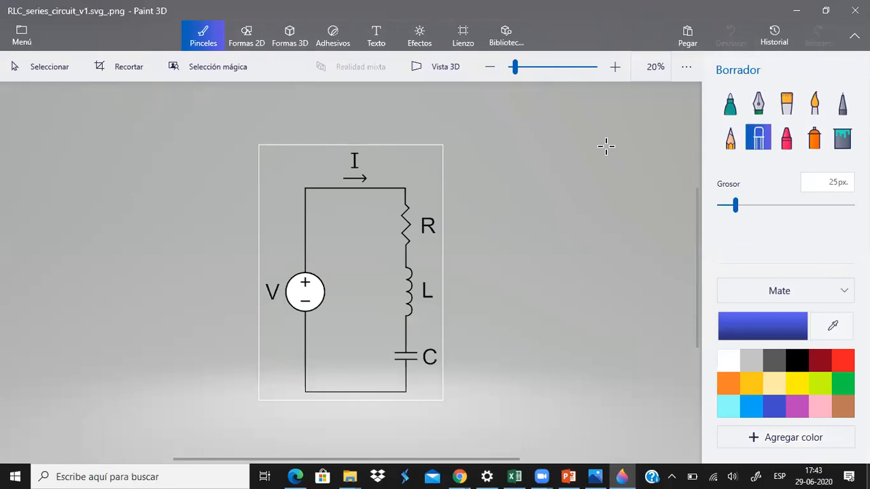
pyautogui.moveTo(736, 205); pyautogui.dragTo(774, 206)
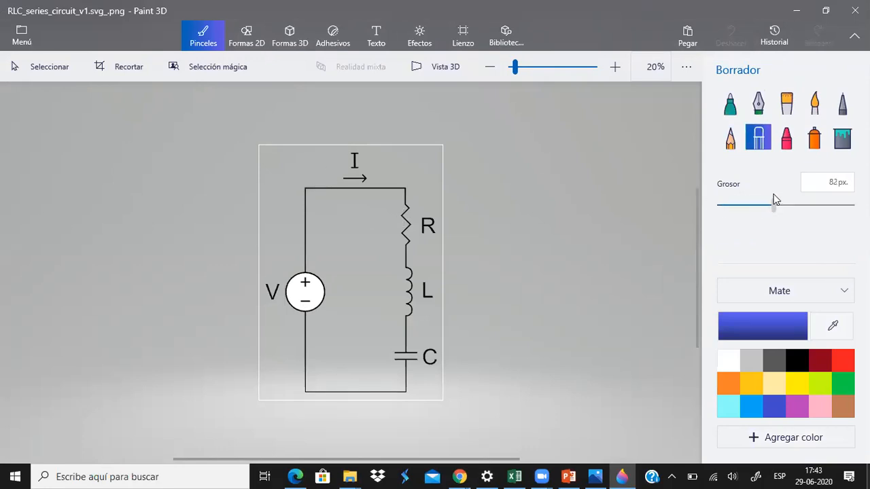
pyautogui.moveTo(378, 150)
pyautogui.mouseDown()
pyautogui.moveTo(353, 155)
pyautogui.moveTo(363, 164)
pyautogui.mouseUp()
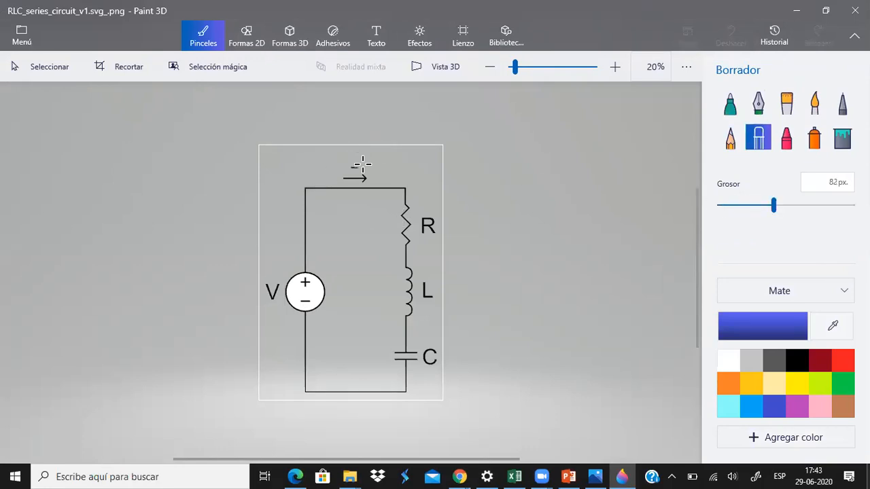
pyautogui.moveTo(279, 292); pyautogui.dragTo(265, 289)
pyautogui.moveTo(413, 208)
pyautogui.mouseDown()
pyautogui.moveTo(437, 206)
pyautogui.moveTo(429, 231)
pyautogui.mouseUp()
pyautogui.moveTo(434, 271)
pyautogui.mouseDown()
pyautogui.moveTo(424, 278)
pyautogui.moveTo(429, 300)
pyautogui.mouseUp()
pyautogui.moveTo(428, 355); pyautogui.dragTo(427, 351)
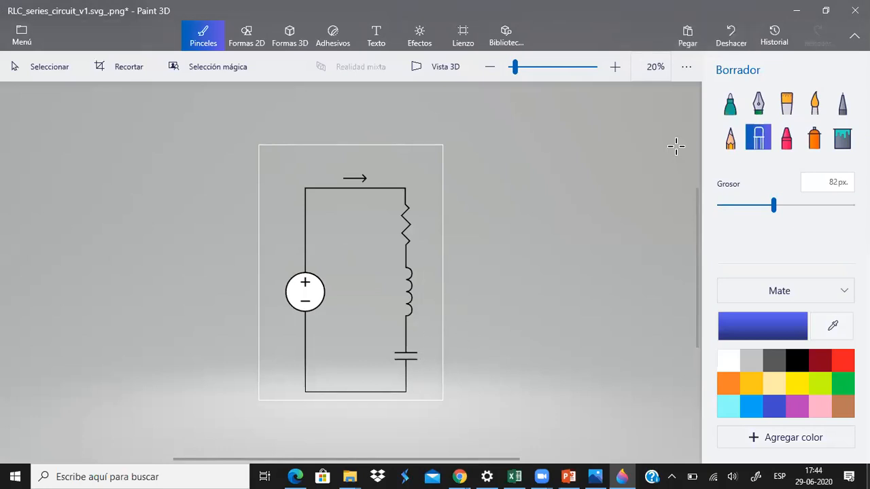
# Save the edited circuit as a 2D PNG image named "circuito en serie" in the Descargas folder.
pyautogui.click(17, 40)
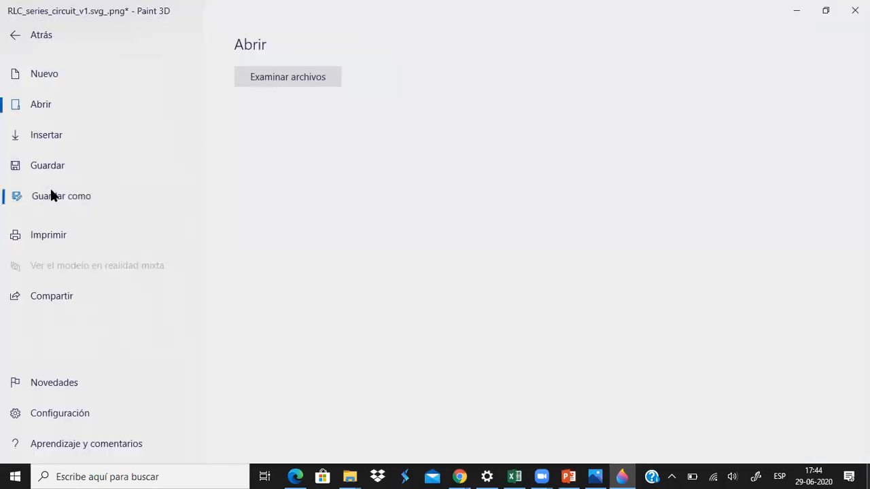
pyautogui.click(50, 188)
pyautogui.click(268, 130)
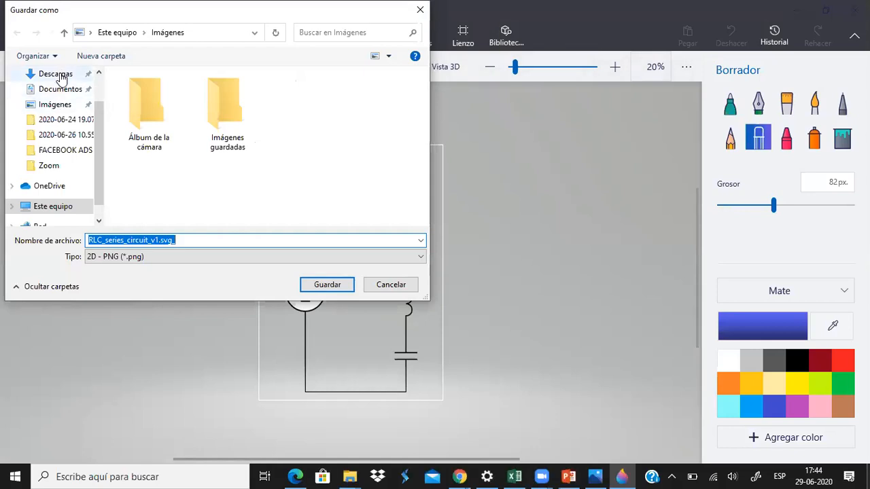
pyautogui.click(51, 74)
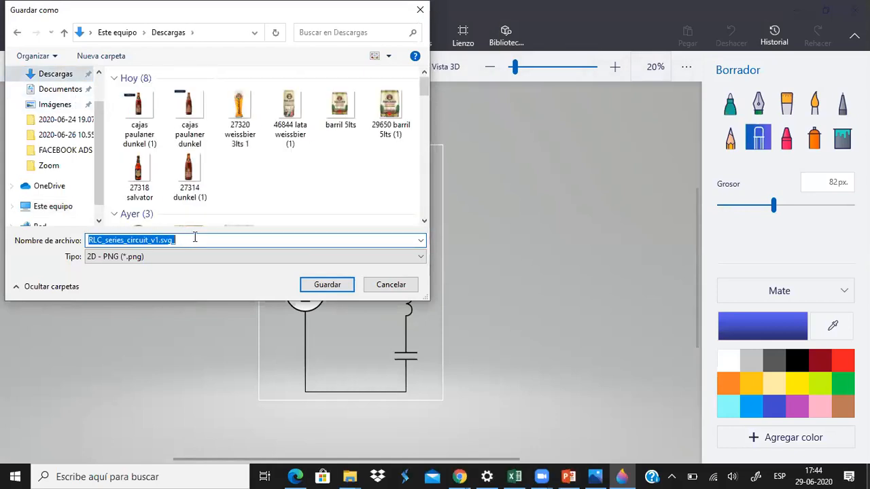
pyautogui.write('circuito en serie')
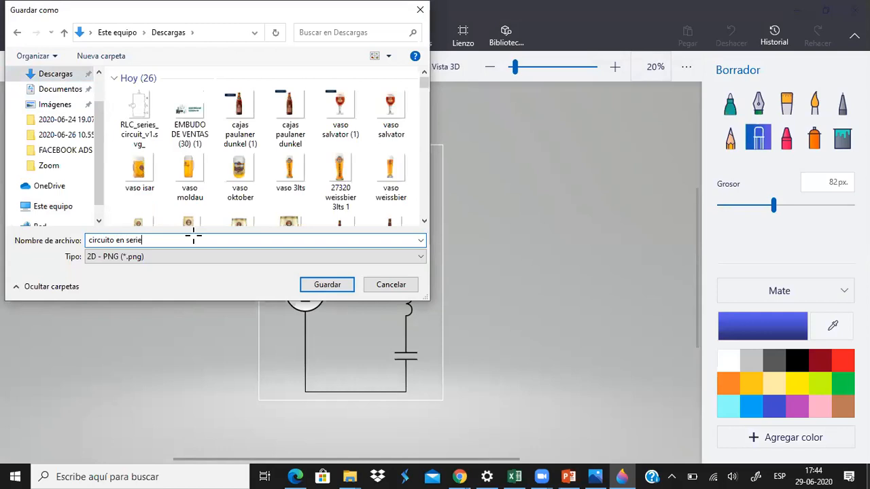
pyautogui.press('Return')
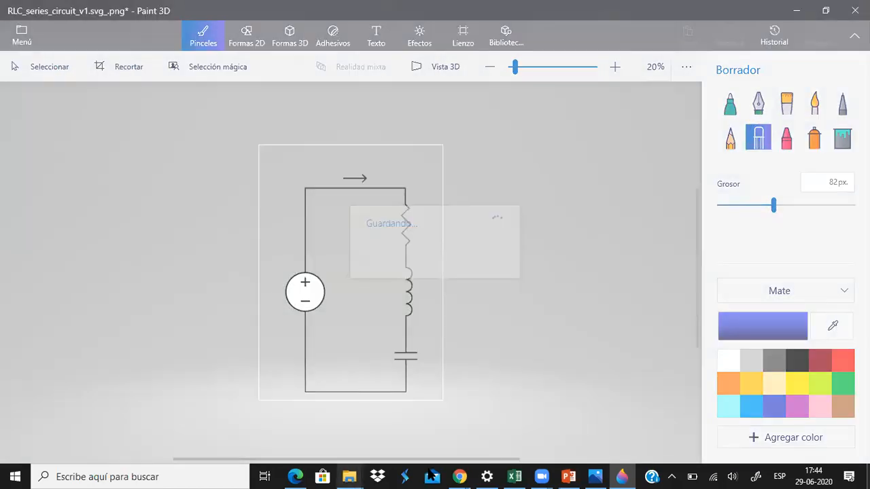
# Switch to the Moodle quiz editing page in Chrome and open question 07 for editing.
pyautogui.moveTo(460, 477)
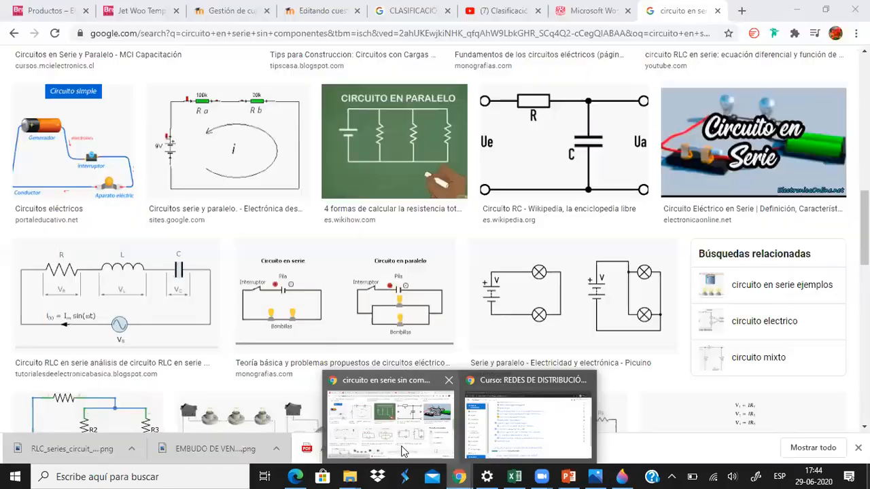
pyautogui.click(403, 449)
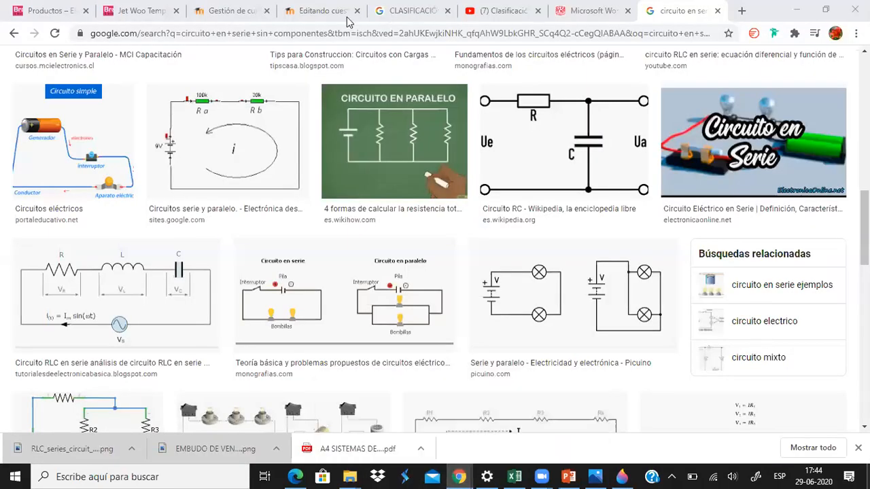
pyautogui.click(323, 11)
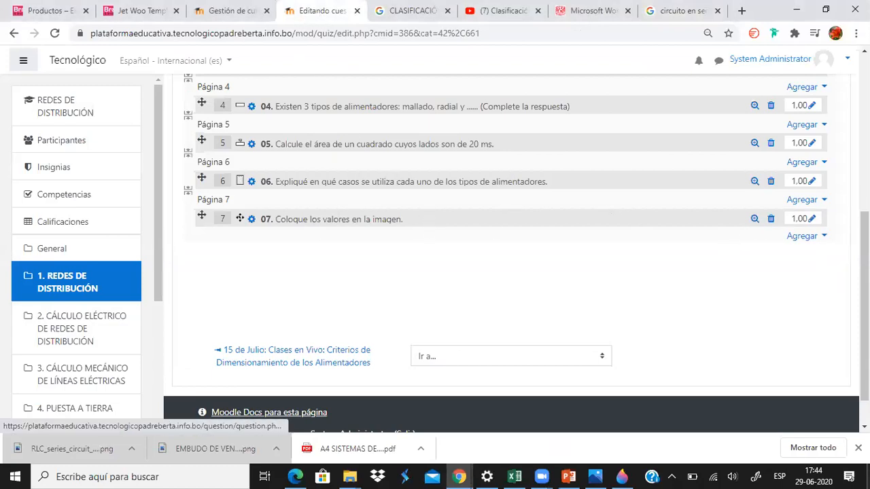
pyautogui.click(252, 222)
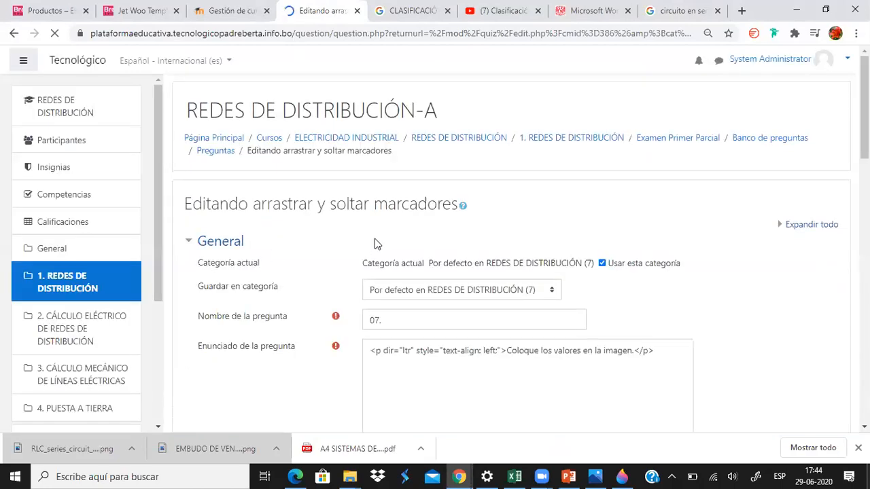
# Replace the question text with "Coloque en el lugar correcto, los componentes de un circuito en serie.".
pyautogui.scroll(-2, 376, 244)
pyautogui.click(521, 278)
pyautogui.tripleClick(388, 275)
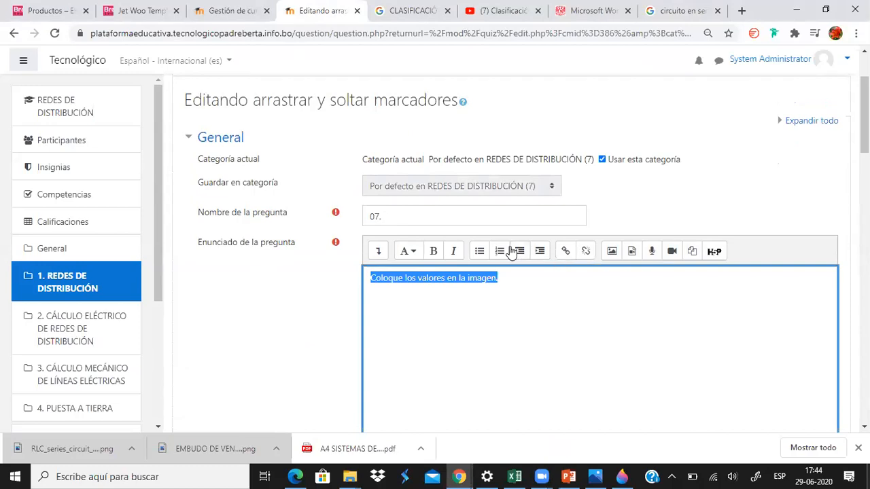
pyautogui.write('E')
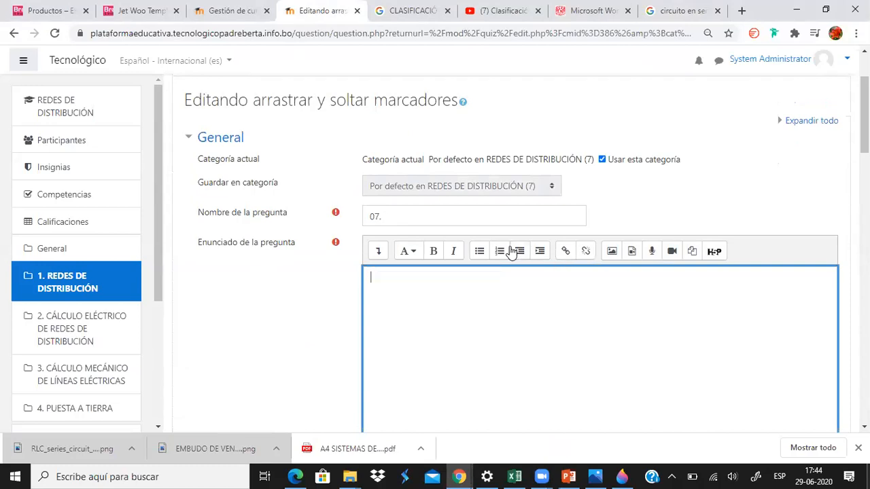
pyautogui.write('oloque en el lugar correc')
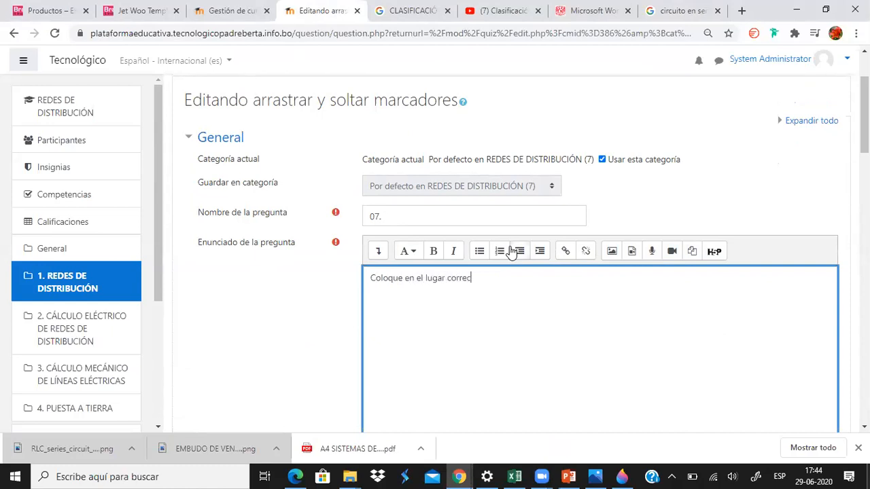
pyautogui.write('to, los componentes de un circuito en serie.')
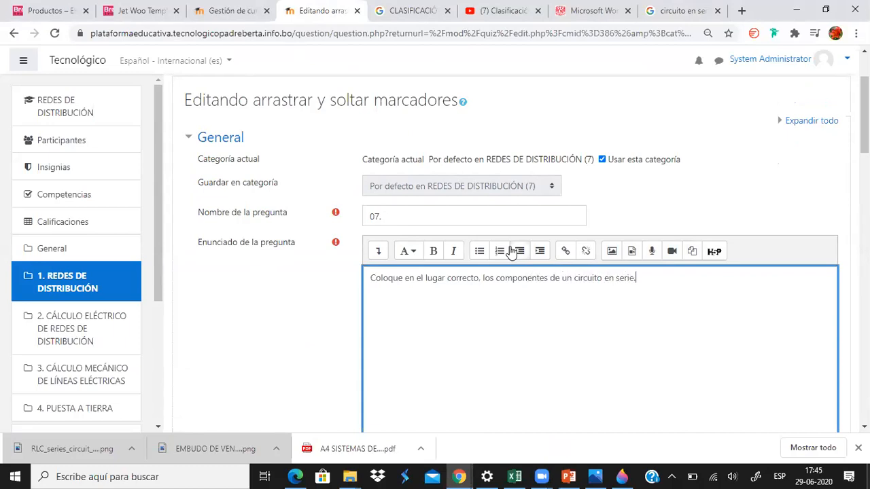
# Replace the question's background image by uploading the file "circuito en serie" from the Descargas folder.
pyautogui.scroll(-5, 513, 252)
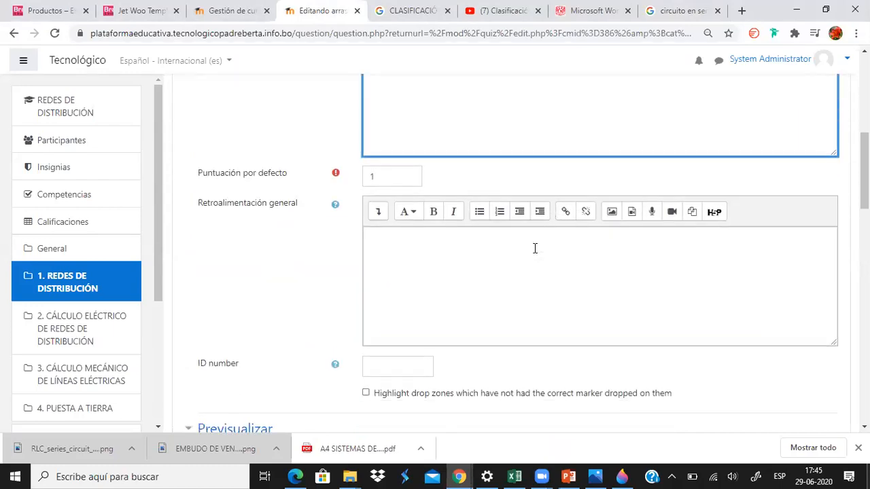
pyautogui.scroll(-5, 504, 245)
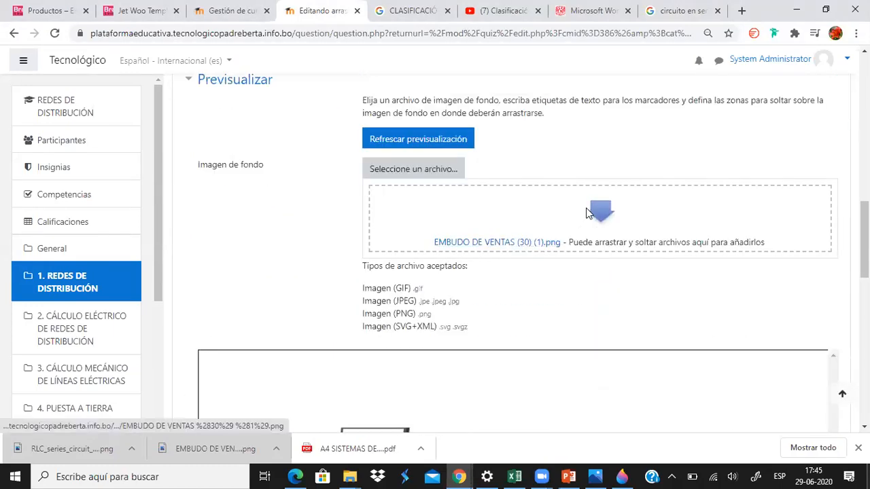
pyautogui.click(442, 169)
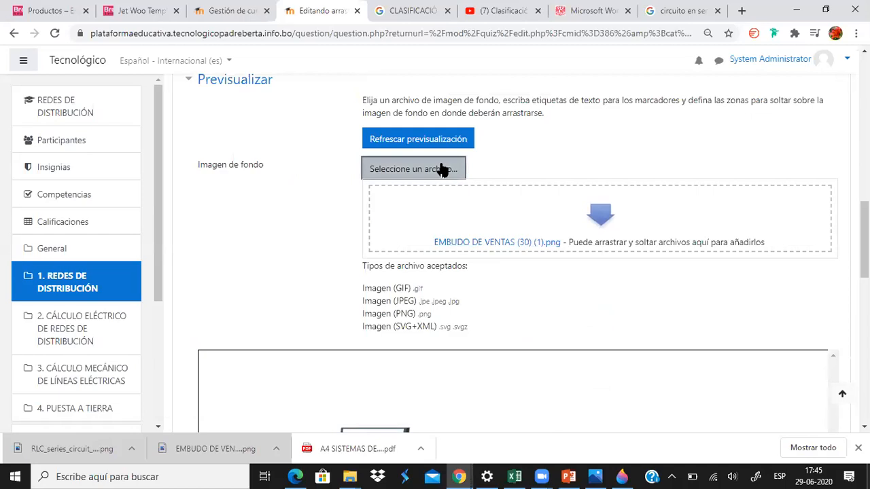
pyautogui.click(239, 206)
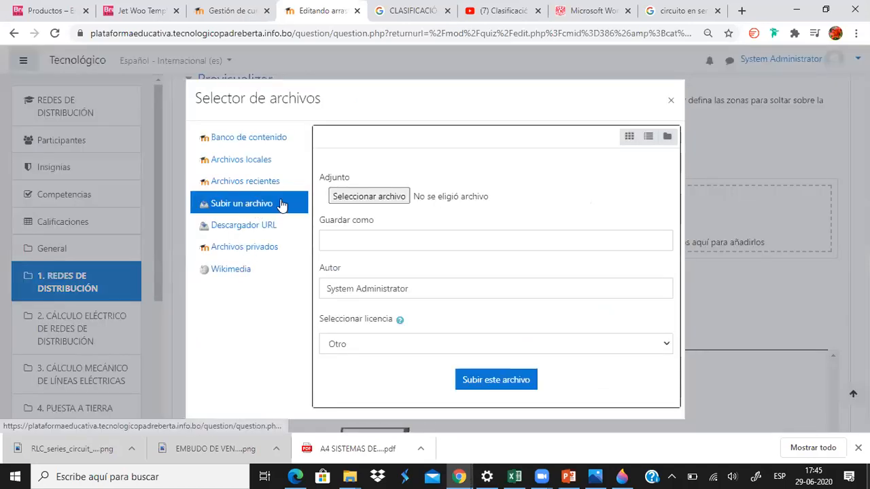
pyautogui.click(355, 197)
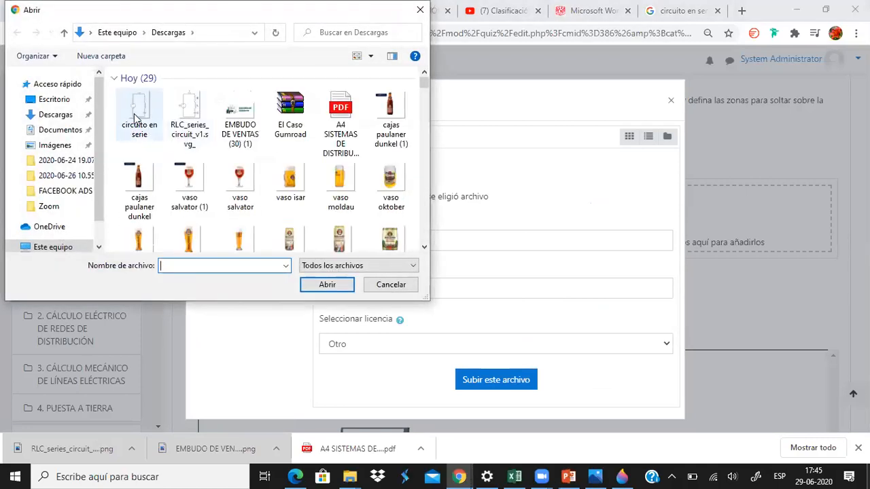
pyautogui.click(130, 134)
pyautogui.click(310, 284)
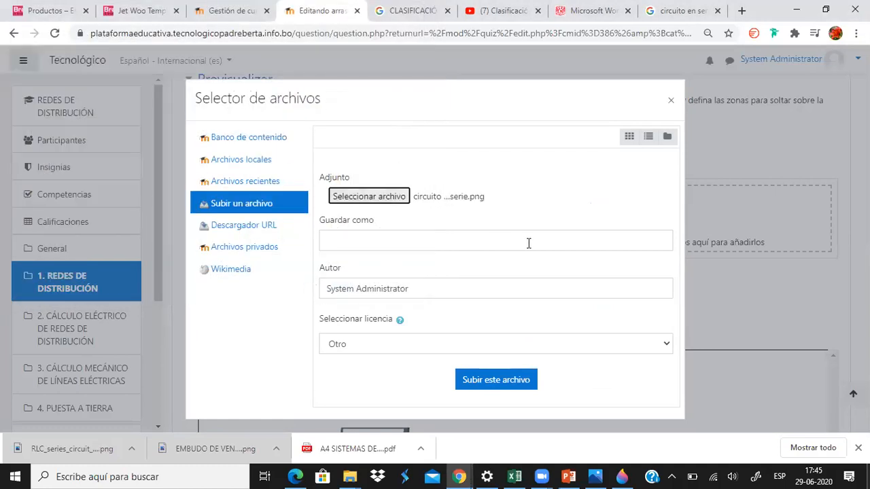
pyautogui.click(503, 382)
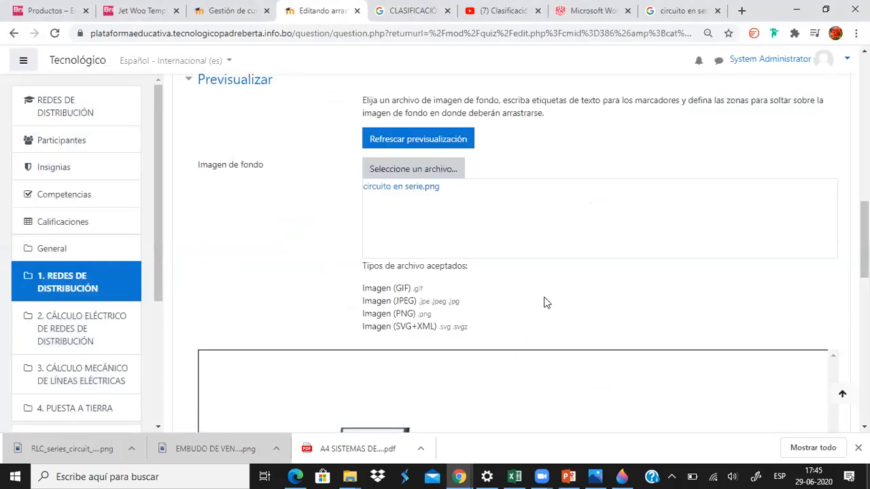
pyautogui.scroll(-6, 546, 301)
pyautogui.scroll(2, 558, 304)
pyautogui.scroll(5, 558, 297)
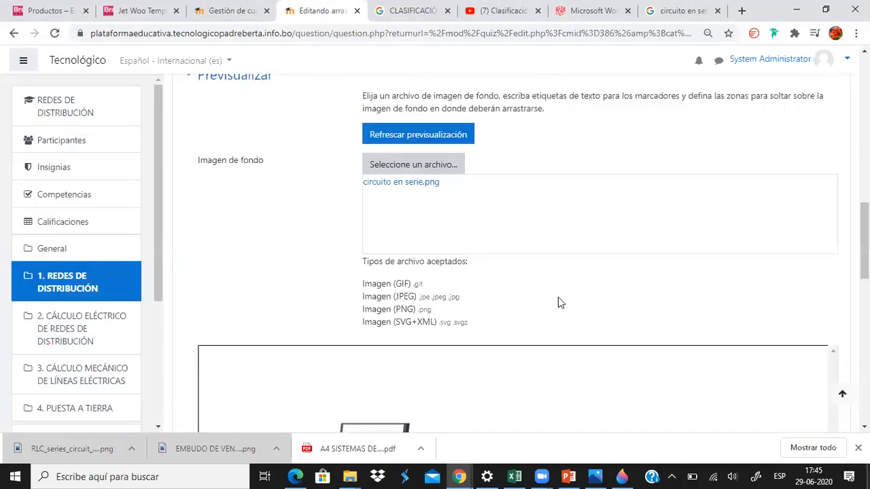
# Expand the question's Marcadores section and set marker 1 to "Voltaje".
pyautogui.scroll(-8, 510, 295)
pyautogui.scroll(-10, 514, 295)
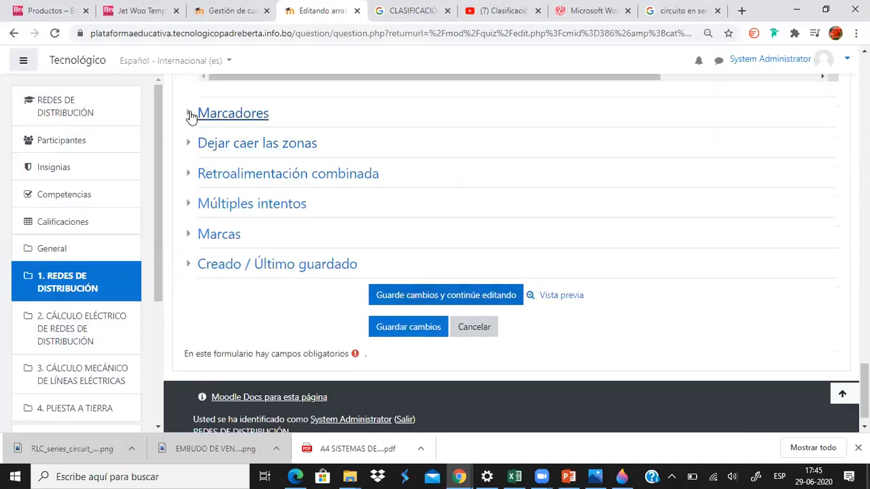
pyautogui.click(194, 112)
pyautogui.moveTo(447, 170); pyautogui.dragTo(289, 169)
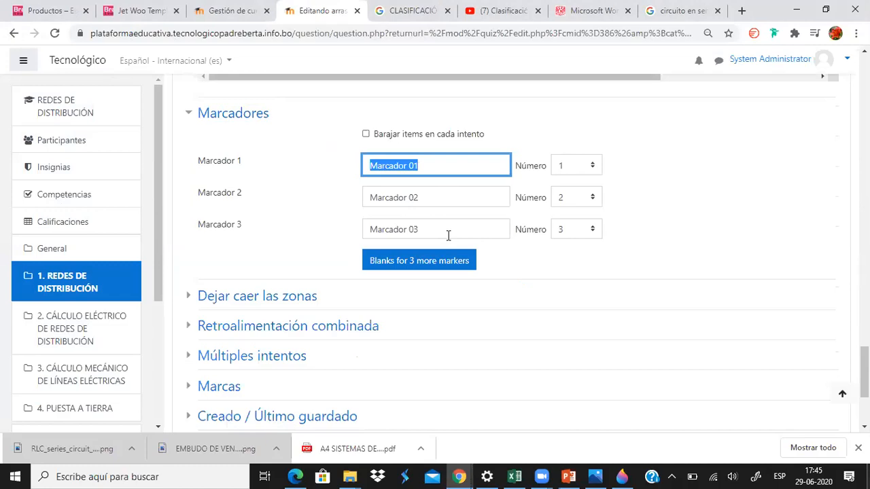
pyautogui.write('Voltaje')
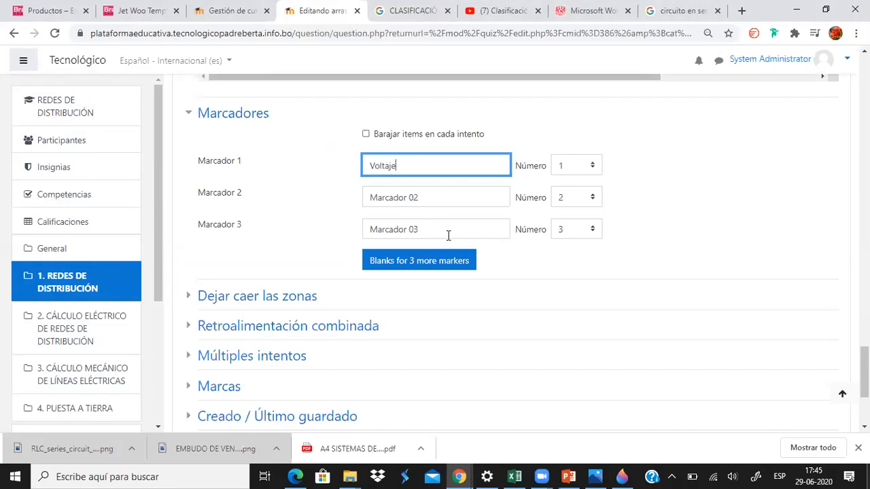
pyautogui.press('Tab')
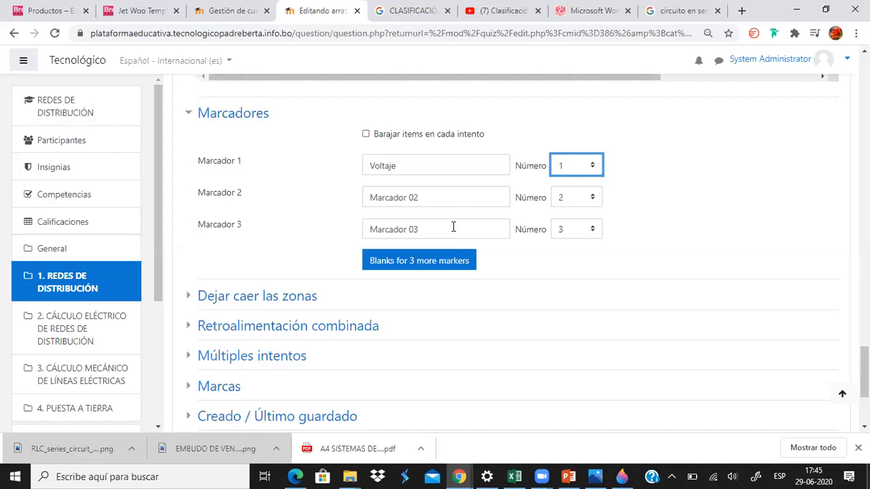
pyautogui.press('Tab')
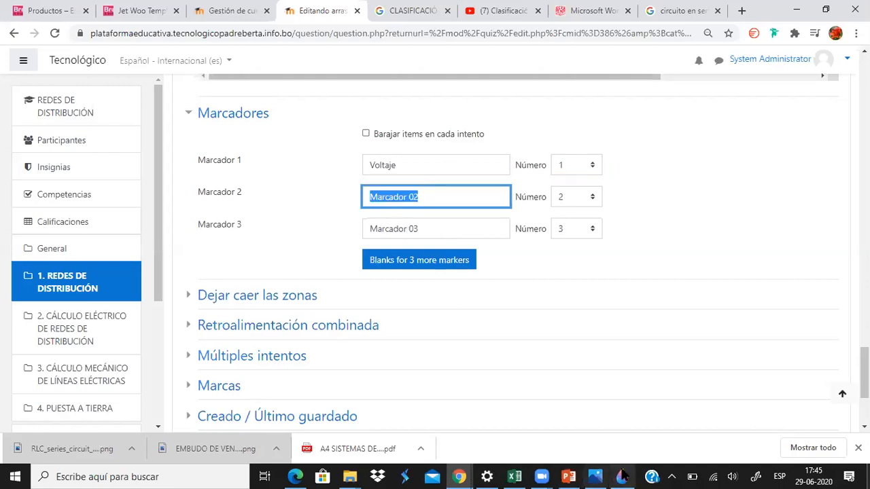
pyautogui.click(596, 477)
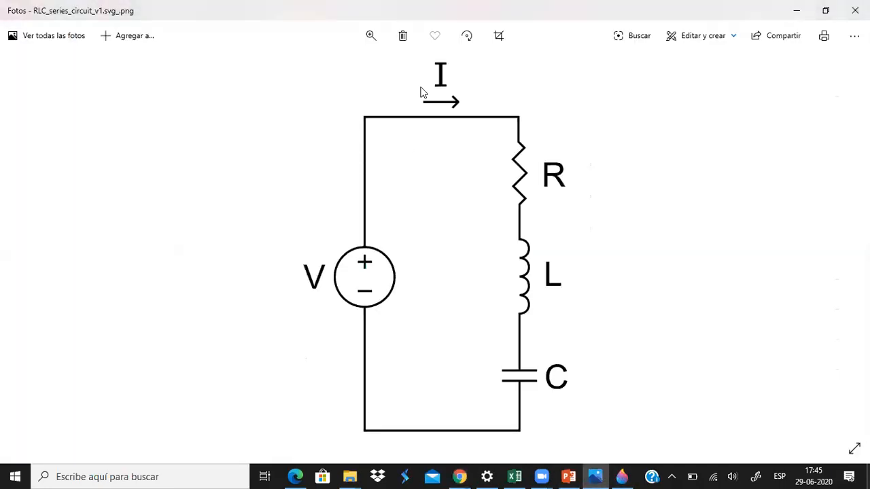
pyautogui.hotkey('alt', 'Tab')
pyautogui.write('I')
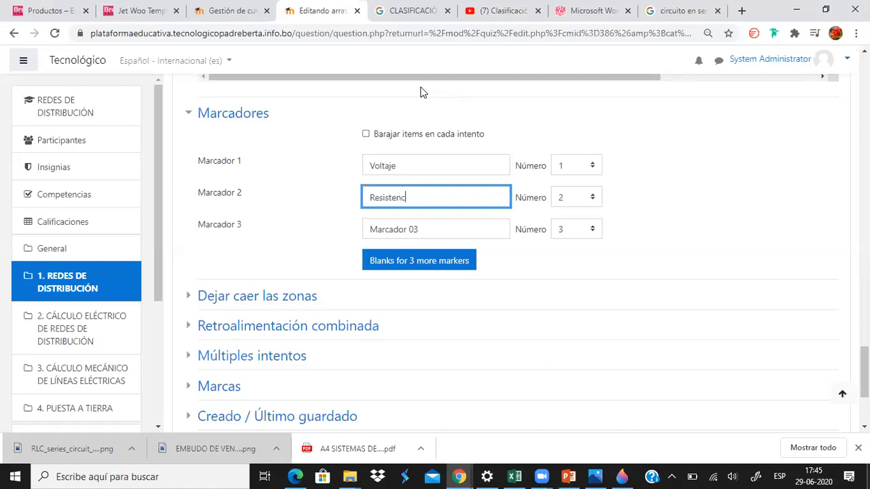
pyautogui.press('Tab')
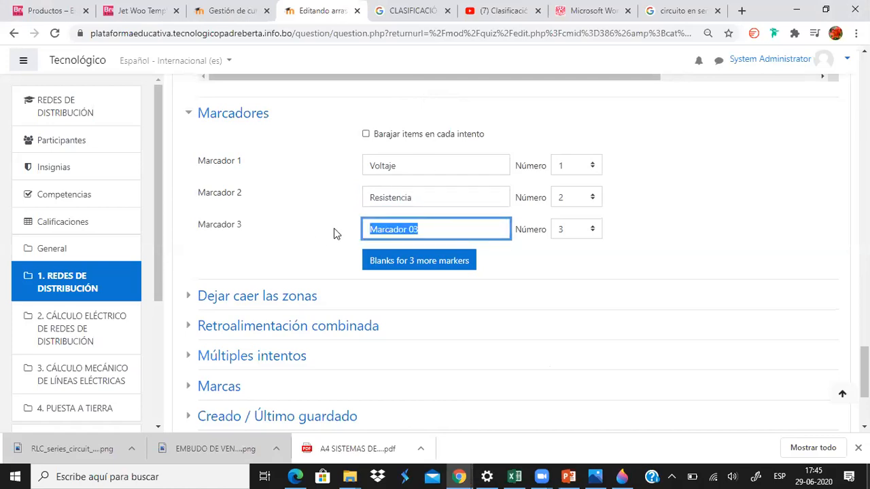
pyautogui.write('Capa')
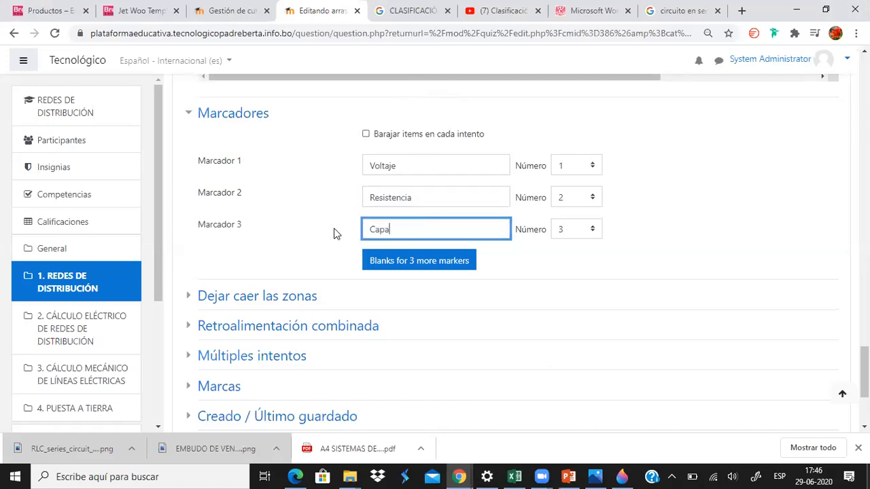
pyautogui.press('BackSpace')
pyautogui.press('BackSpace')
pyautogui.press('BackSpace')
pyautogui.press('BackSpace')
pyautogui.press('BackSpace')
pyautogui.press('BackSpace')
pyautogui.press('BackSpace')
pyautogui.press('BackSpace')
# Set marker 2 to "Intensidad" and marker 3 to "Resistencia".
pyautogui.hotkey('shift', 'Tab')
pyautogui.hotkey('shift', 'Tab')
pyautogui.press('BackSpace')
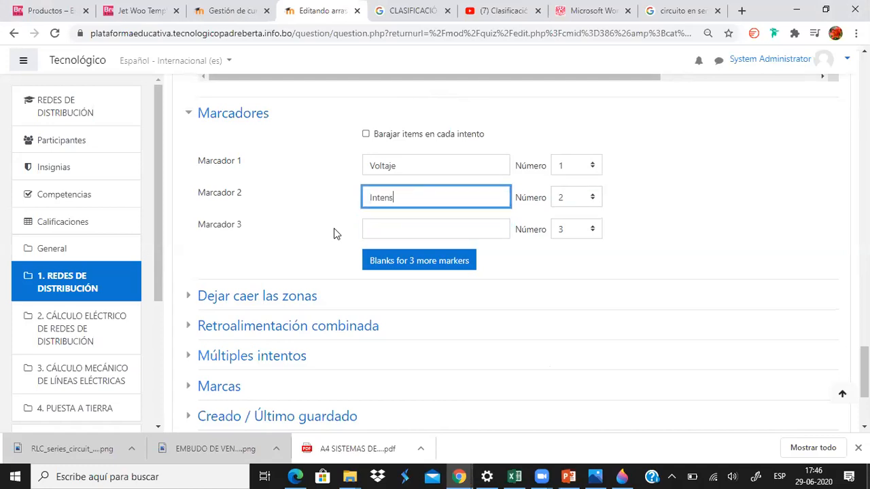
pyautogui.press('Tab')
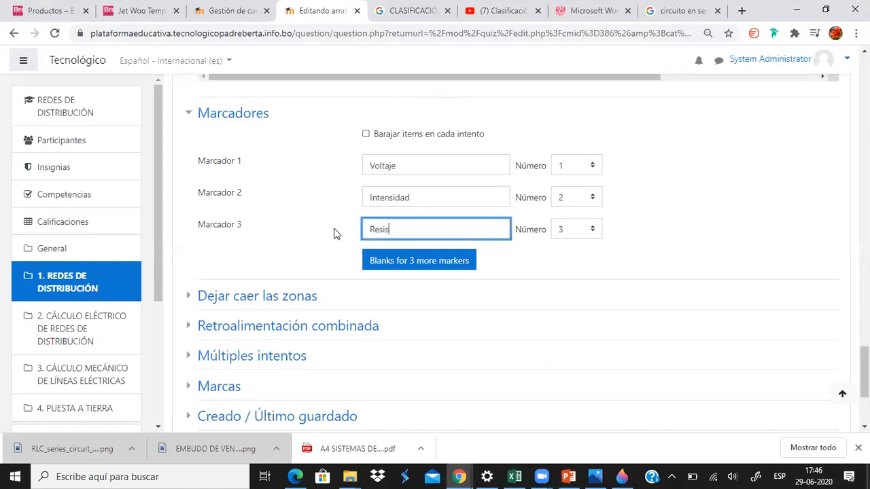
pyautogui.press('Tab')
pyautogui.press('Tab')
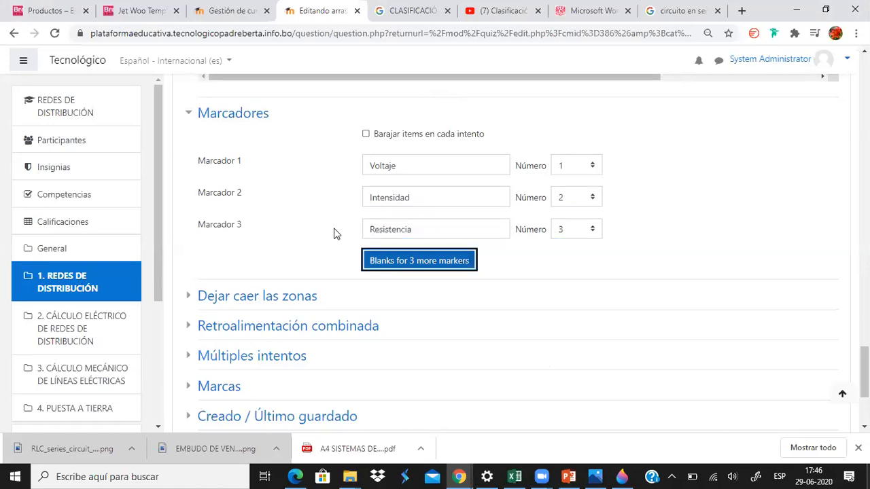
# Add blanks for three more markers and set marker 4 to "Inductancia", consulting the labelled circuit image in Fotos.
pyautogui.hotkey('alt', 'Tab')
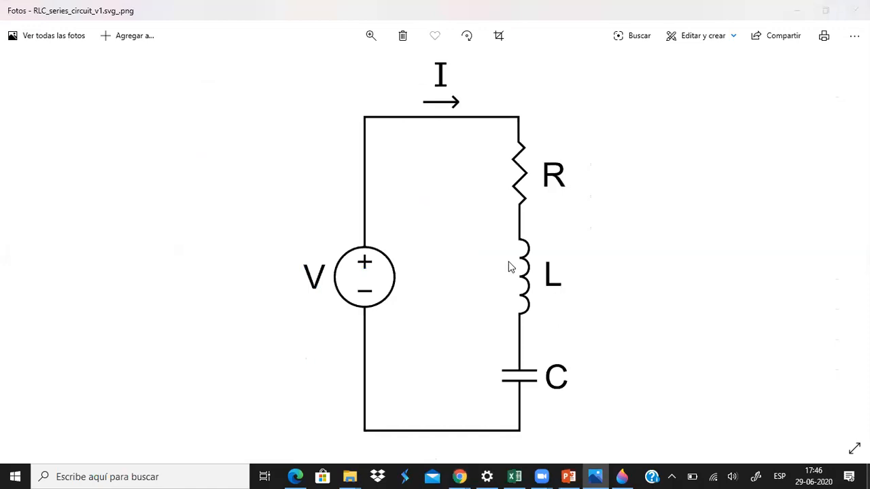
pyautogui.hotkey('alt', 'Tab')
pyautogui.click(435, 262)
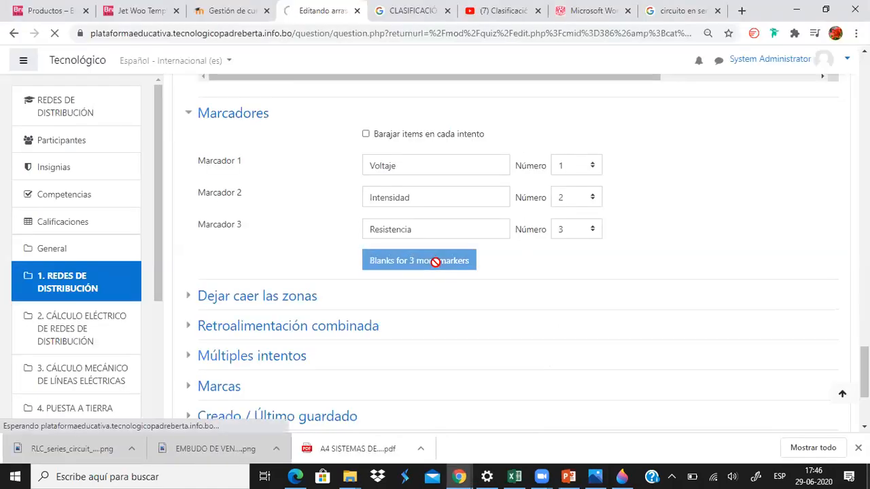
pyautogui.scroll(-15, 435, 266)
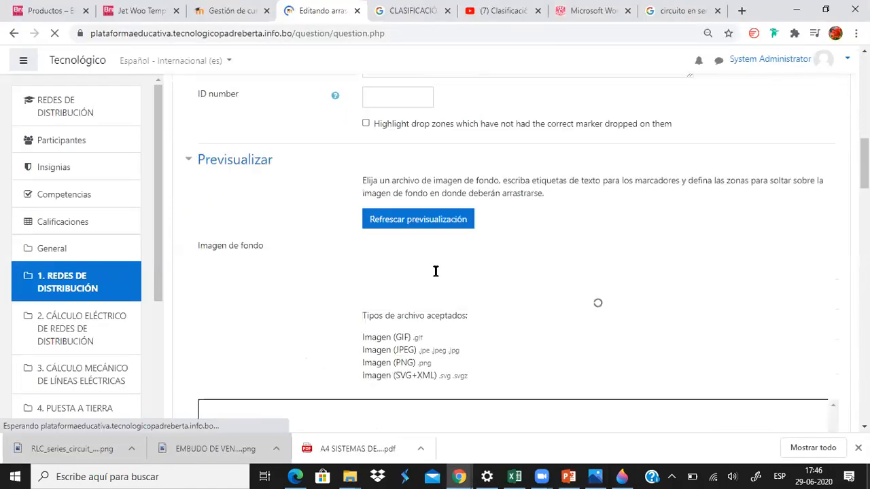
pyautogui.scroll(-5, 440, 292)
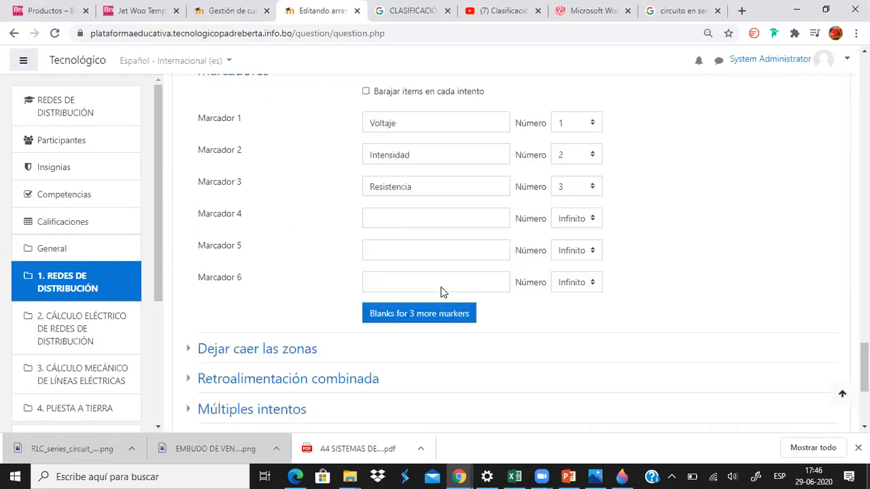
pyautogui.click(398, 214)
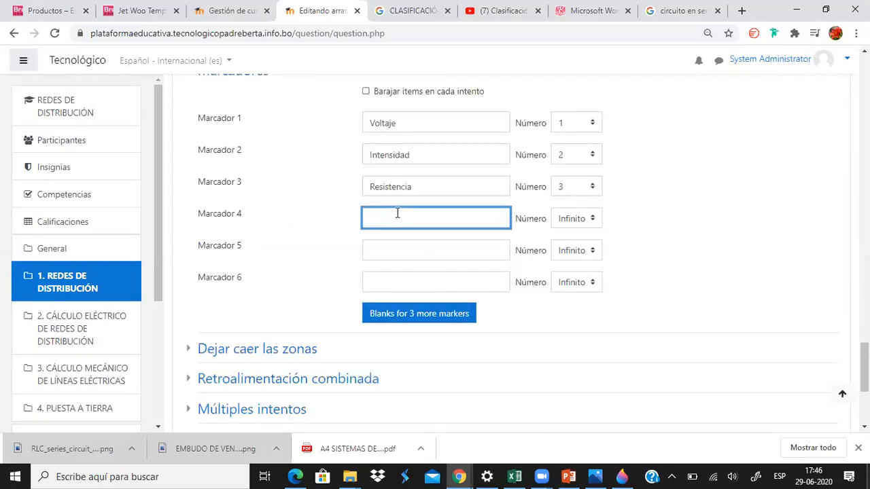
pyautogui.hotkey('alt', 'Tab')
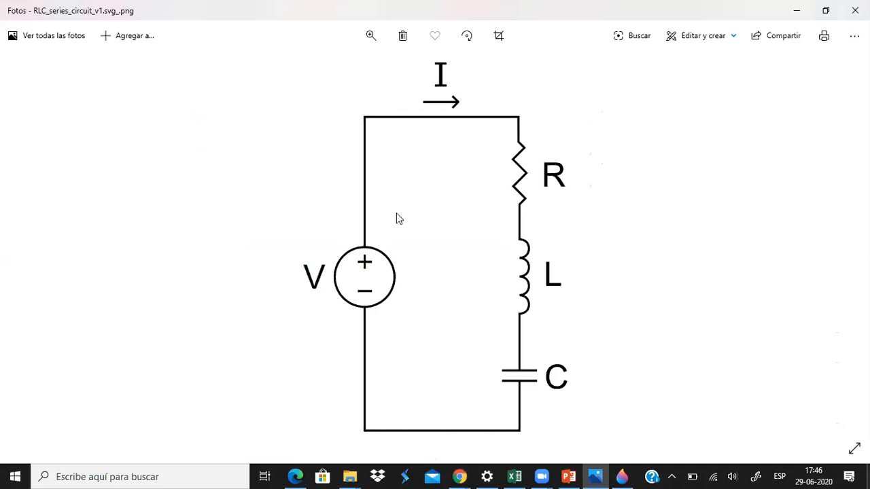
pyautogui.hotkey('alt', 'Tab')
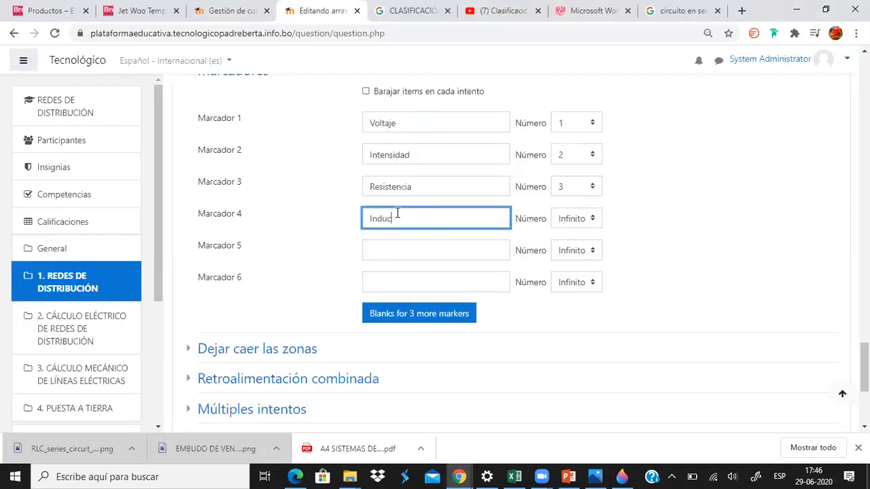
pyautogui.press('Tab')
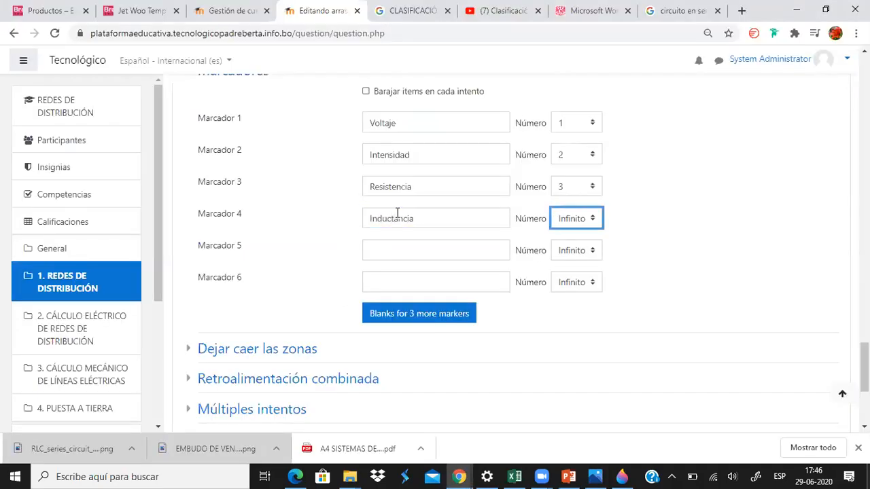
# Set the number of the Inductancia marker to 4.
pyautogui.click(583, 223)
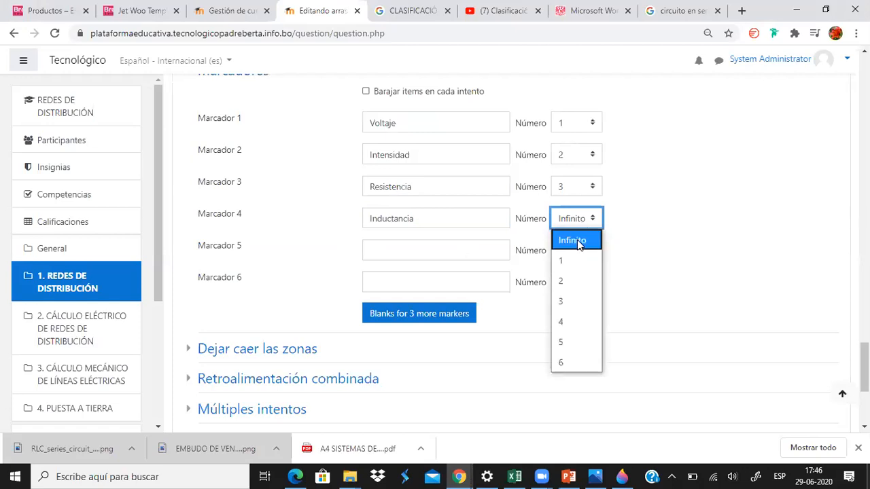
pyautogui.click(570, 321)
pyautogui.hotkey('alt', 'Tab')
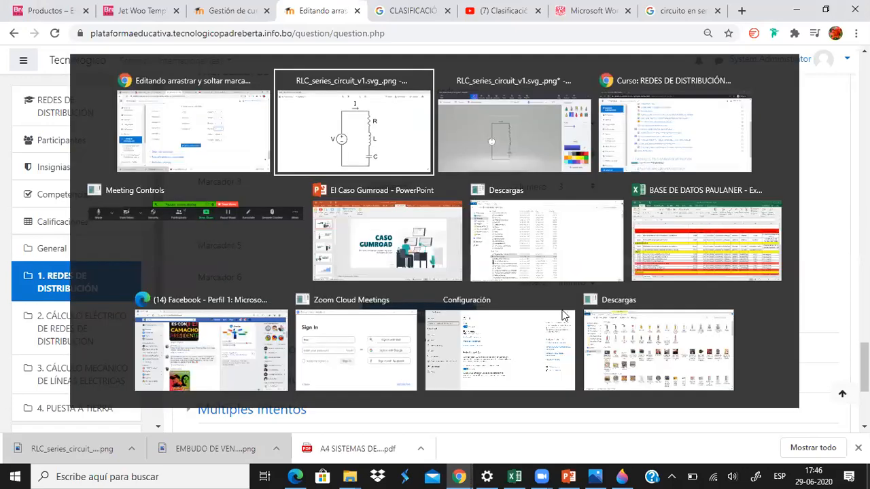
pyautogui.hotkey('alt', 'Tab')
# Set the number of the Voltaje, Intensidad, Resistencia and Inductancia markers to Infinito.
pyautogui.click(592, 129)
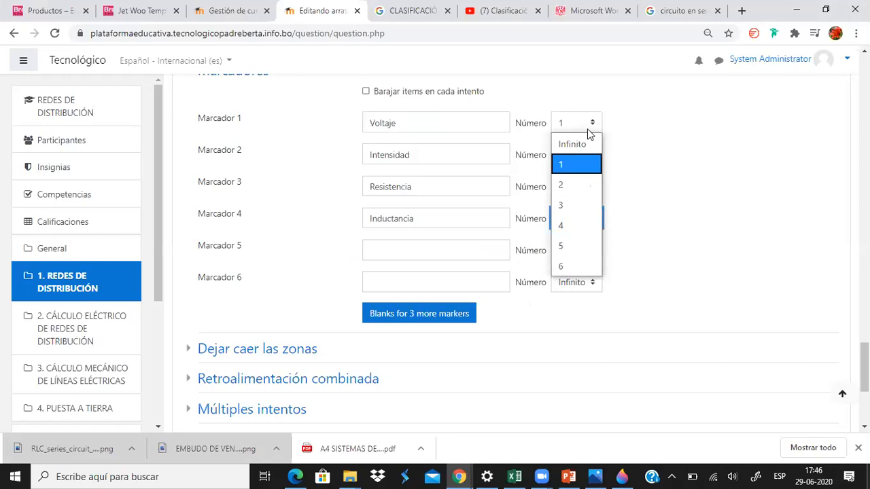
pyautogui.click(575, 141)
pyautogui.click(573, 156)
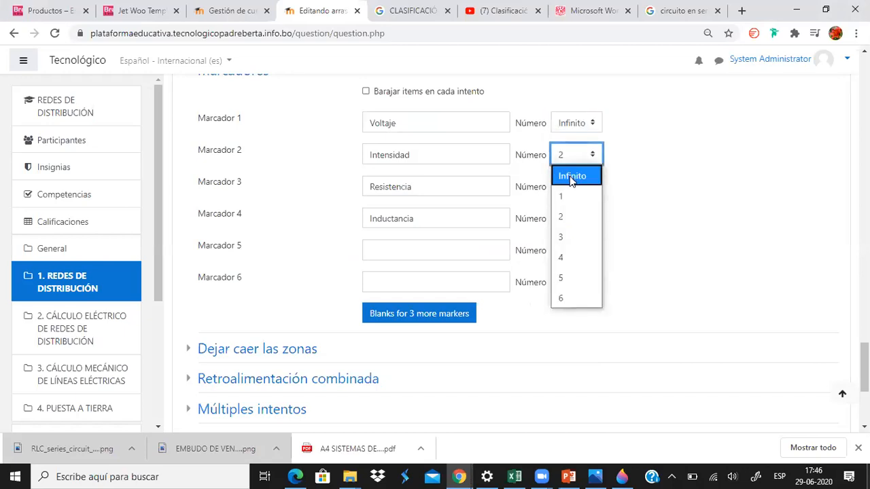
pyautogui.click(571, 178)
pyautogui.click(566, 191)
pyautogui.click(574, 208)
pyautogui.click(571, 218)
pyautogui.click(574, 239)
# Set marker 5 to "Capacitancia" and save the question's changes.
pyautogui.click(430, 248)
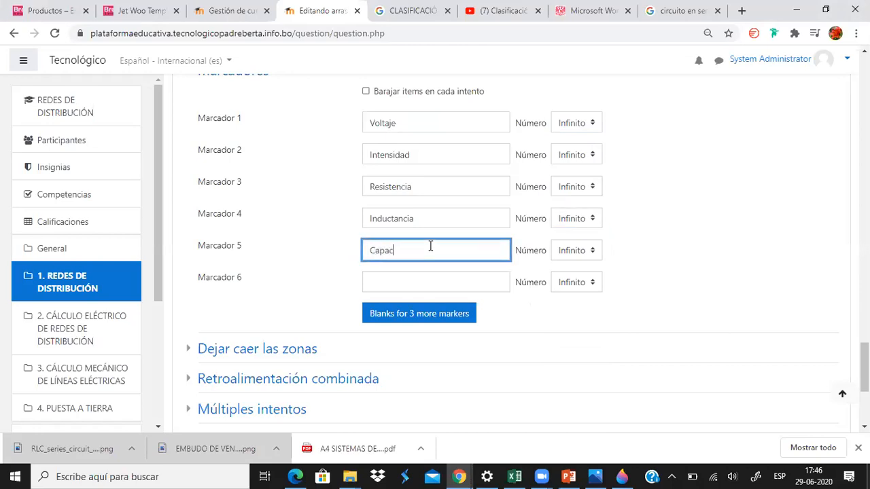
pyautogui.press('Tab')
pyautogui.scroll(-3, 428, 252)
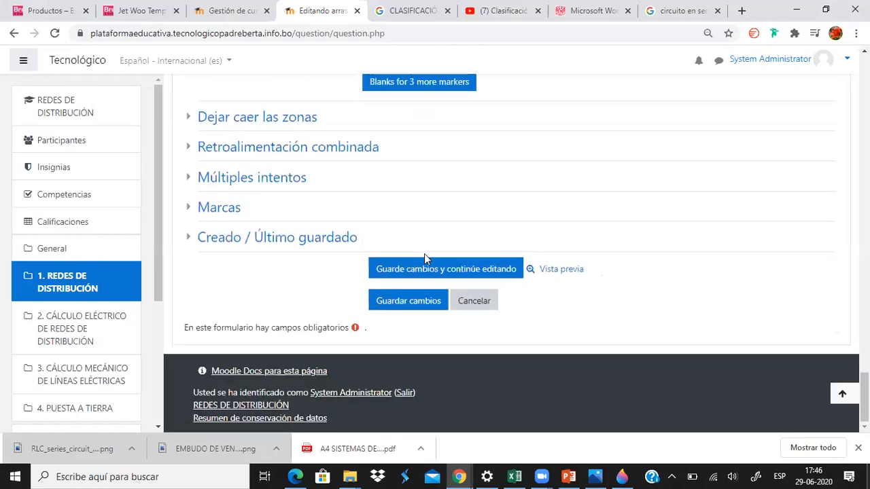
pyautogui.click(420, 302)
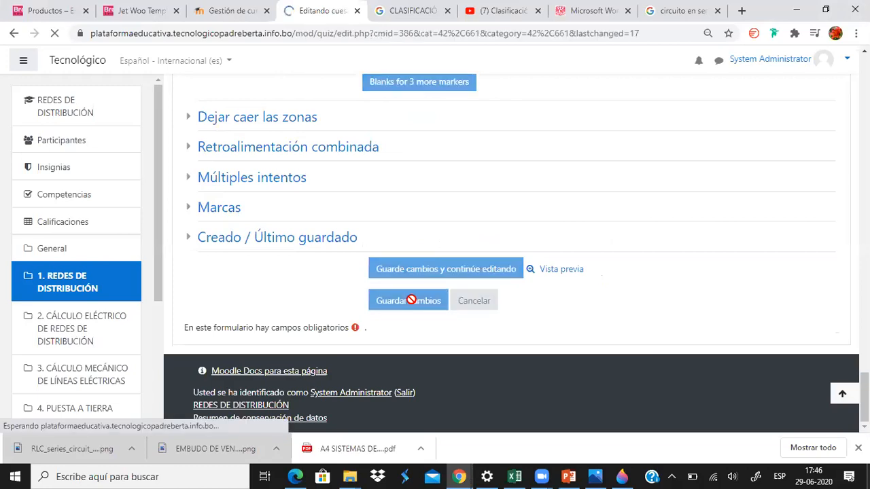
# Preview question 07 and examine its text, circuit background image and the markers below it.
pyautogui.scroll(-4, 524, 286)
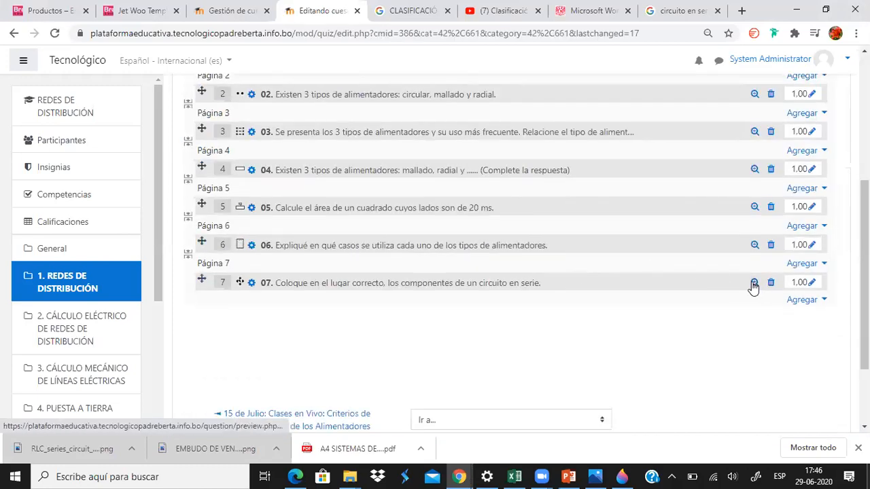
pyautogui.click(754, 283)
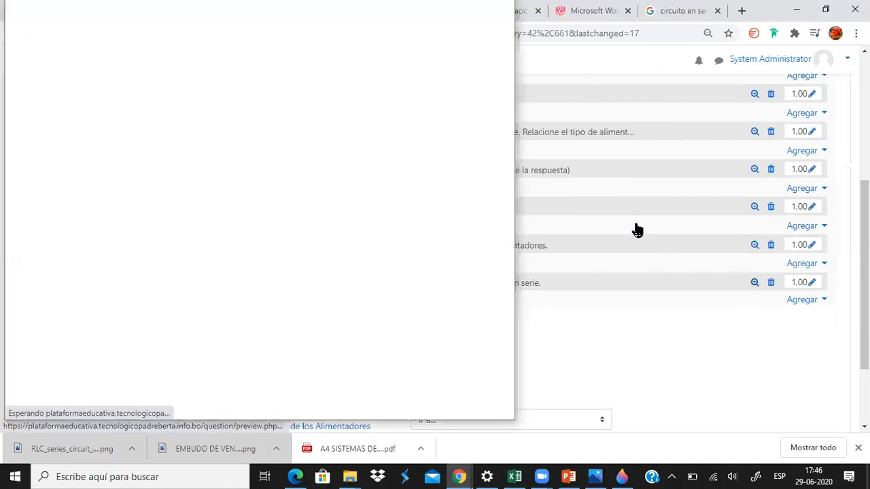
pyautogui.scroll(-6, 172, 224)
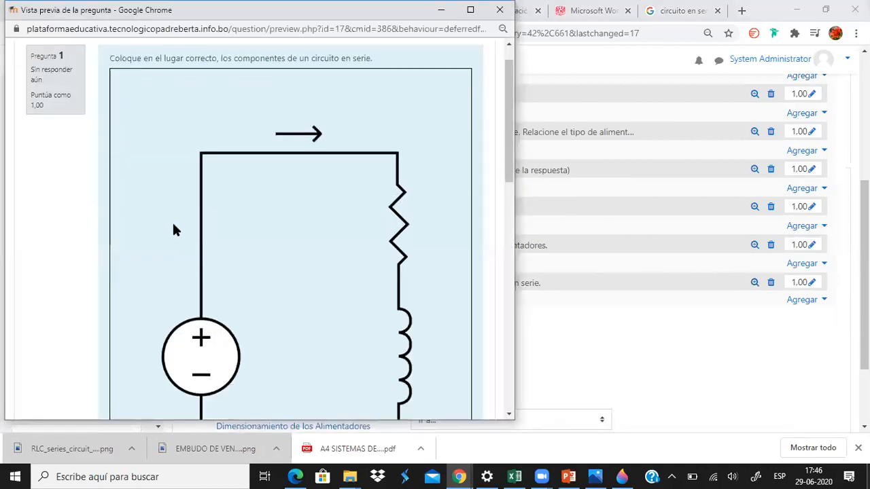
pyautogui.scroll(4, 173, 235)
pyautogui.scroll(2, 131, 144)
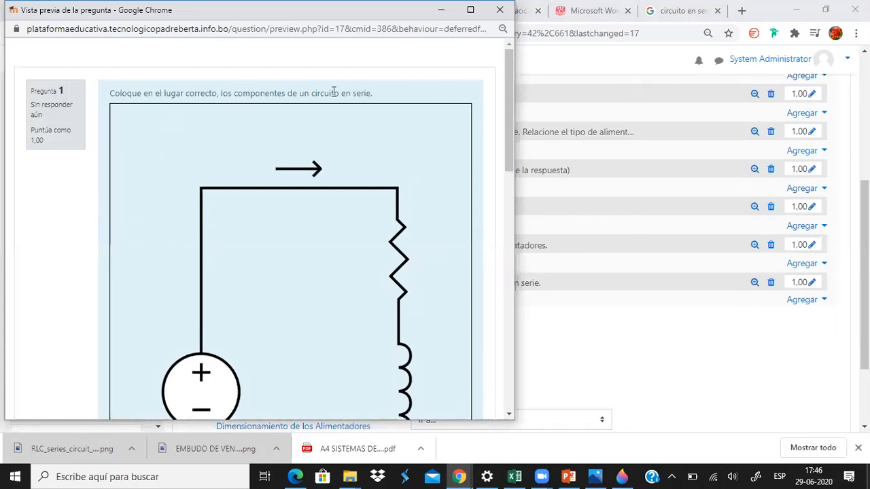
pyautogui.scroll(-2, 408, 140)
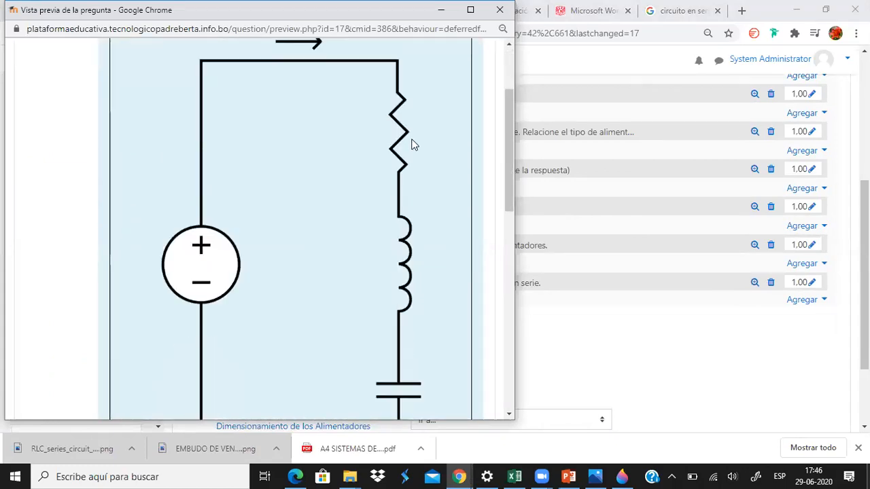
pyautogui.scroll(-4, 233, 330)
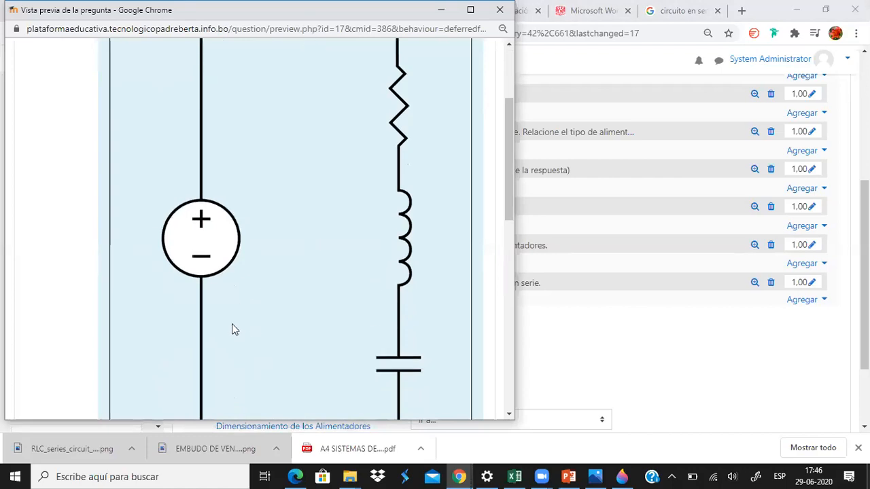
pyautogui.scroll(1, 269, 271)
pyautogui.scroll(1, 269, 270)
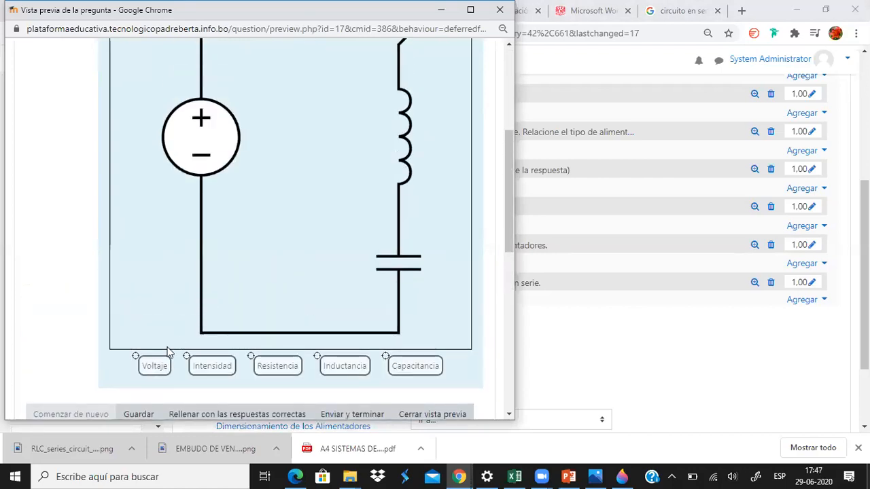
# Try placing the Voltaje marker beside the voltage source in the preview, and return to the quiz editing page.
pyautogui.moveTo(155, 361); pyautogui.dragTo(140, 131)
pyautogui.scroll(4, 311, 324)
pyautogui.scroll(-1, 320, 326)
pyautogui.scroll(-3, 320, 326)
pyautogui.hotkey('alt', 'Tab')
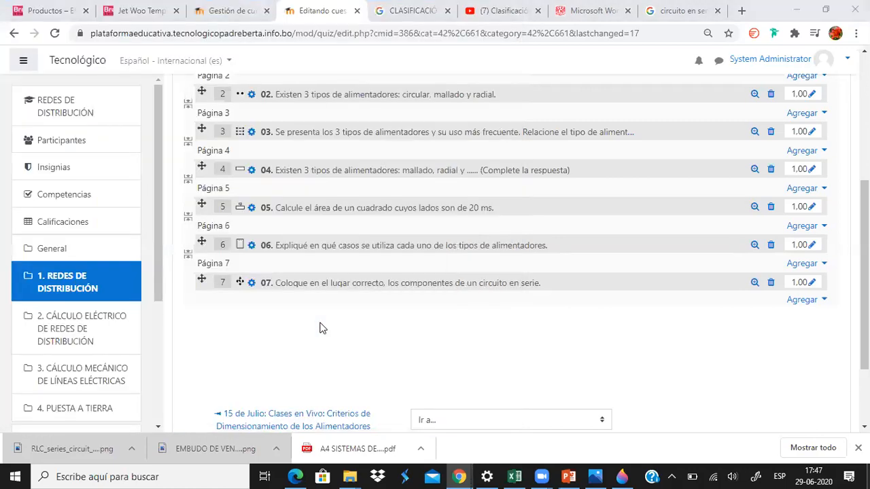
# Switch between the question preview and the labelled RLC series circuit image in Photos to compare the component positions.
pyautogui.hotkey('alt', 'Tab')
pyautogui.press('Tab')
pyautogui.press('Tab')
pyautogui.hotkey('alt', 'Tab')
pyautogui.press('Tab')
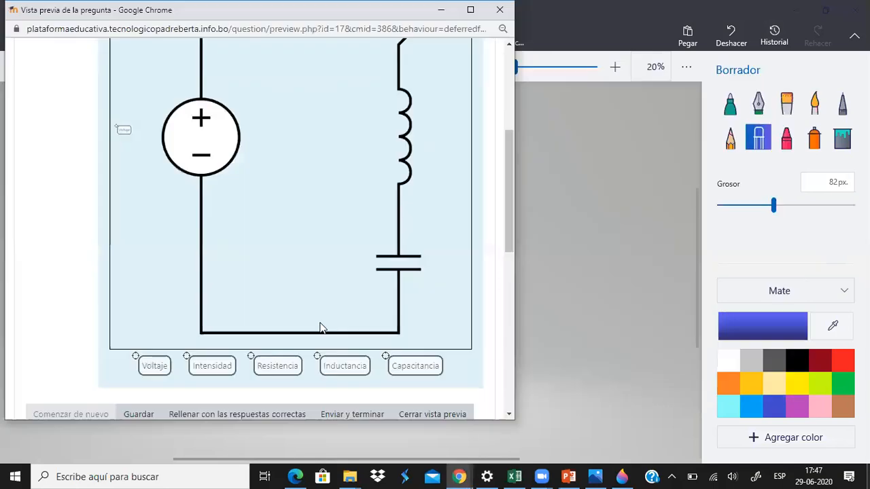
pyautogui.hotkey('alt', 'Tab')
pyautogui.press('Tab')
pyautogui.press('Tab')
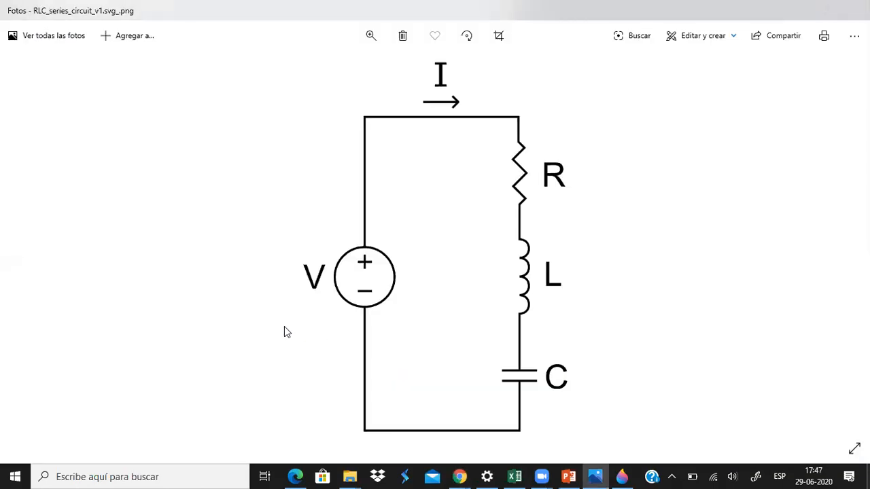
# In the question 07 preview, place the Intensidad marker above the current arrow and the Resistencia marker beside the resistor.
pyautogui.hotkey('alt', 'Tab')
pyautogui.scroll(2, 268, 344)
pyautogui.scroll(-2, 237, 369)
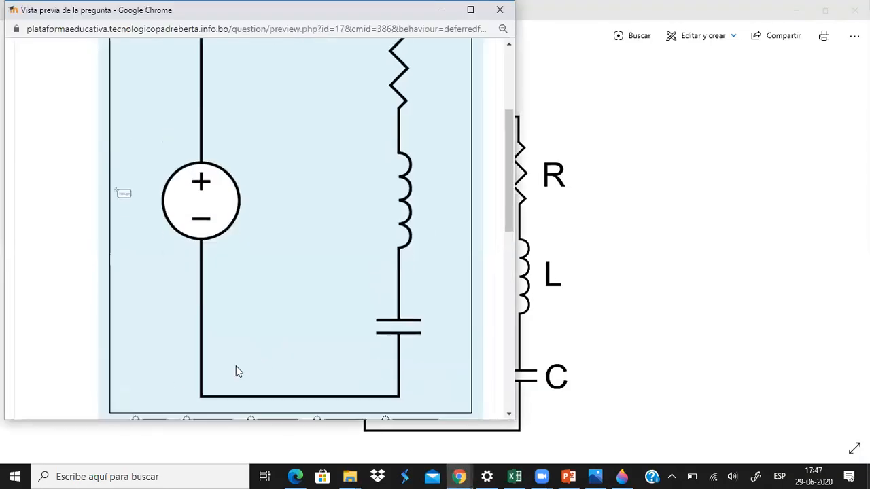
pyautogui.moveTo(214, 356)
pyautogui.mouseDown()
pyautogui.moveTo(354, 55)
pyautogui.moveTo(305, 66)
pyautogui.mouseUp()
pyautogui.scroll(-4, 406, 163)
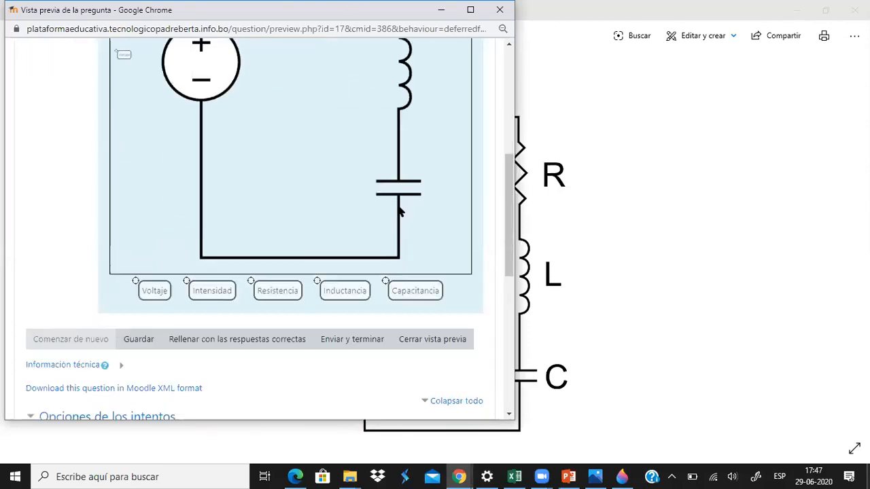
pyautogui.moveTo(297, 288)
pyautogui.mouseDown()
pyautogui.moveTo(453, 7)
pyautogui.moveTo(435, 113)
pyautogui.moveTo(423, 117)
pyautogui.mouseUp()
pyautogui.scroll(-4, 408, 204)
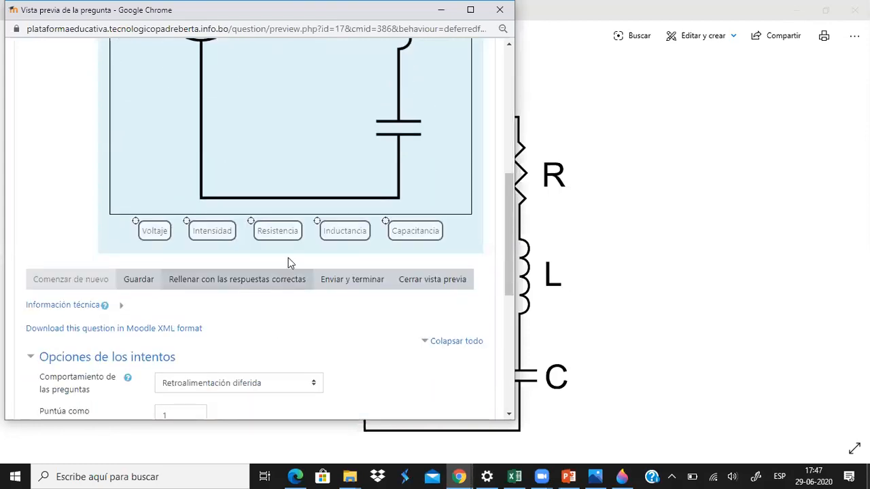
# Place the Inductancia marker beside the coil and the Capacitancia marker beside the capacitor in the preview.
pyautogui.moveTo(333, 235); pyautogui.dragTo(439, 203)
pyautogui.hotkey('alt', 'Tab')
pyautogui.hotkey('alt', 'Tab')
pyautogui.scroll(-2, 373, 361)
pyautogui.scroll(-1, 373, 361)
pyautogui.moveTo(422, 287); pyautogui.dragTo(464, 179)
pyautogui.scroll(5, 463, 179)
pyautogui.scroll(-1, 464, 179)
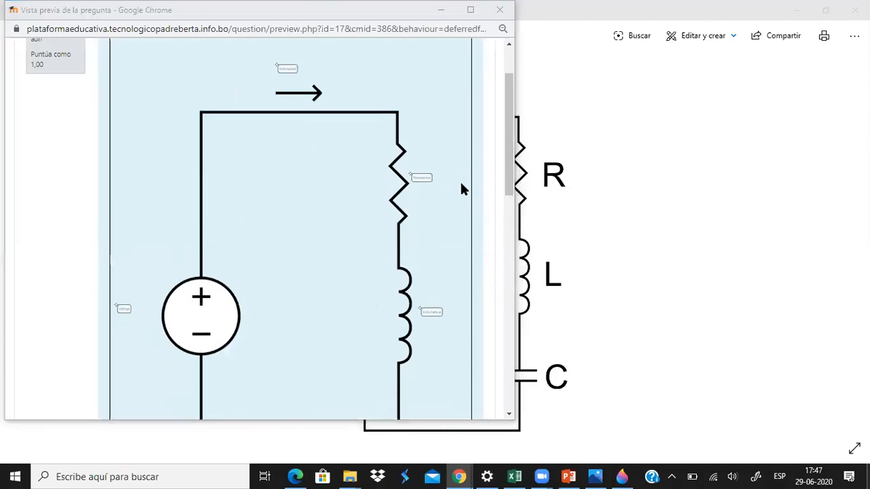
# Switch back to the quiz editing page in Chrome.
pyautogui.hotkey('alt', 'Tab')
pyautogui.hotkey('alt', 'Tab')
pyautogui.hotkey('alt', 'Tab')
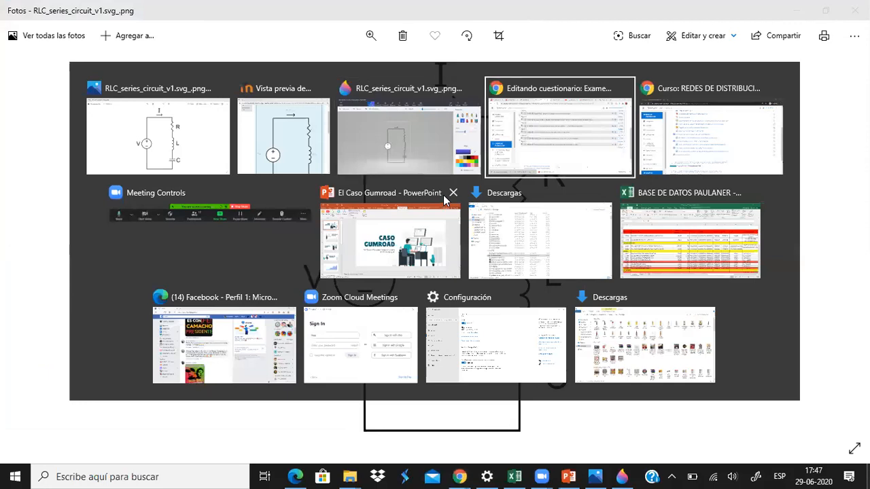
pyautogui.click(529, 174)
pyautogui.click(804, 303)
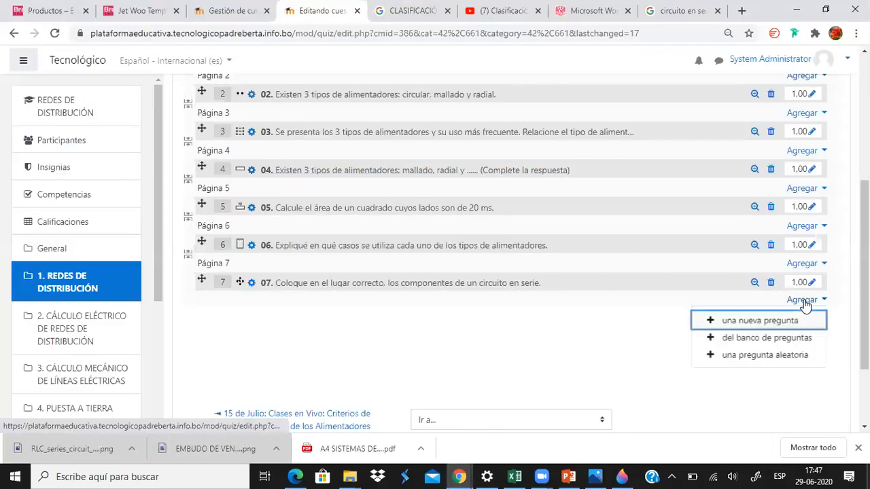
pyautogui.click(776, 320)
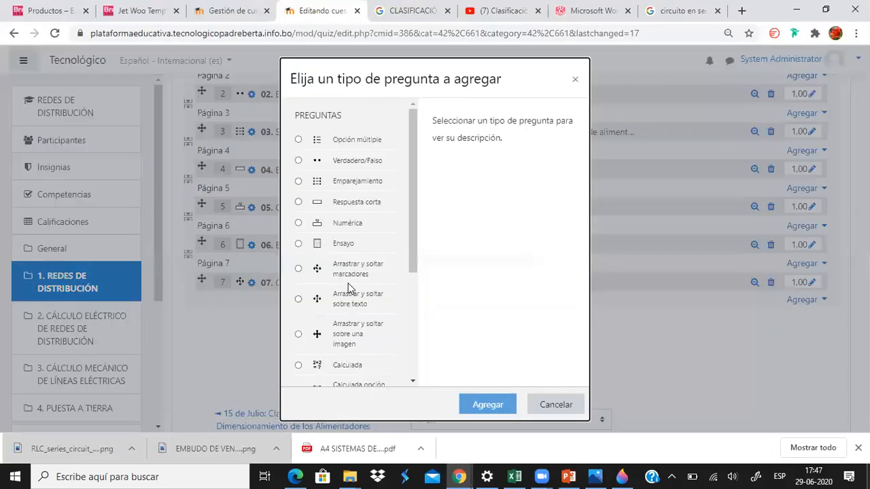
pyautogui.scroll(-2, 350, 289)
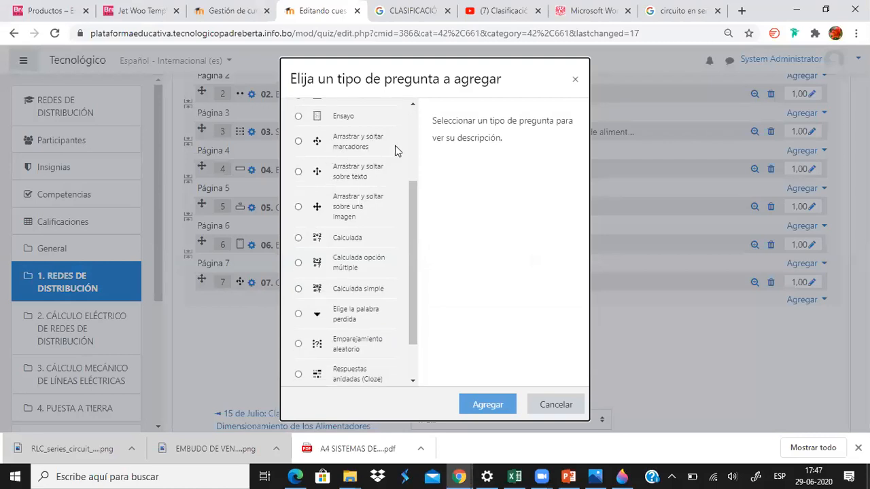
pyautogui.click(550, 404)
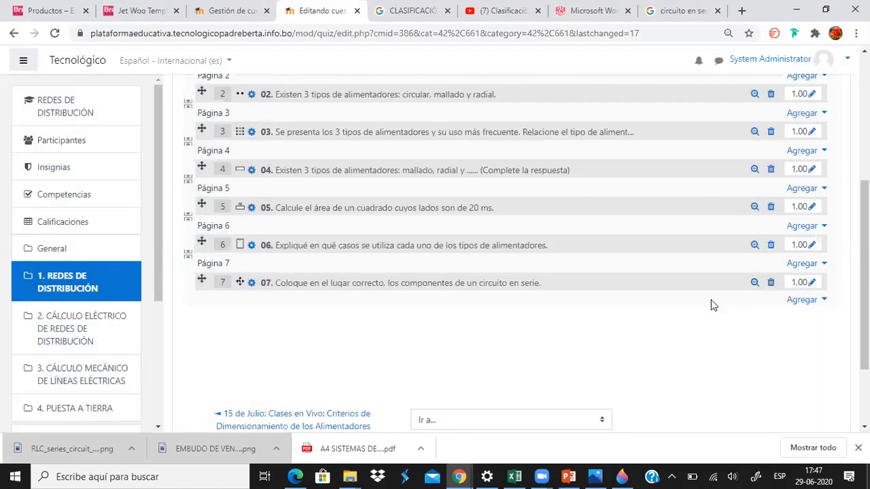
# Add a new question of type "Arrastrar y soltar sobre texto" after question 07.
pyautogui.click(810, 300)
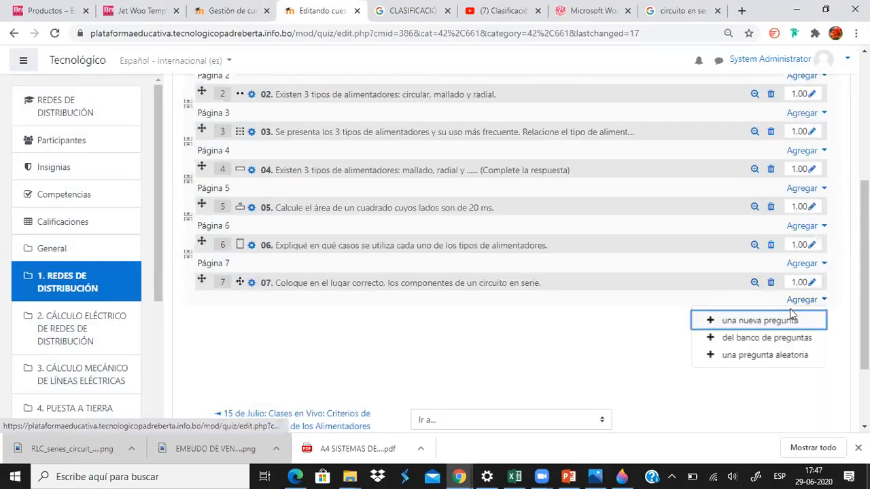
pyautogui.click(723, 320)
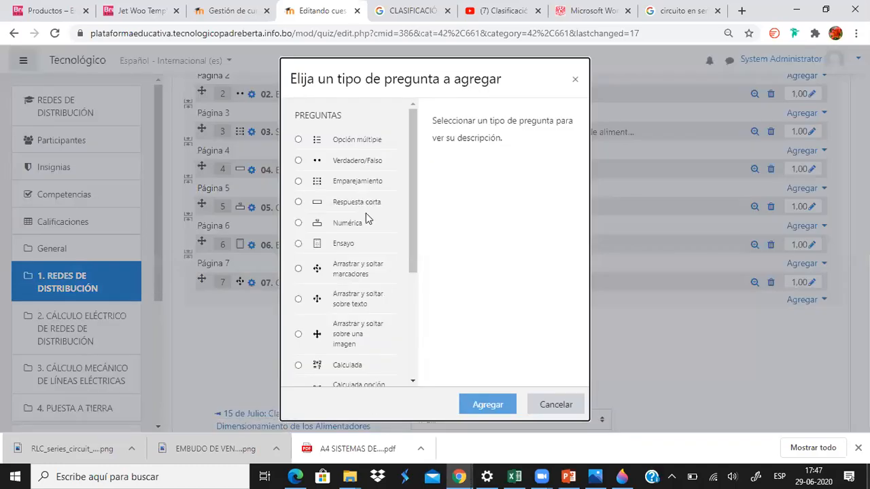
pyautogui.scroll(-2, 366, 212)
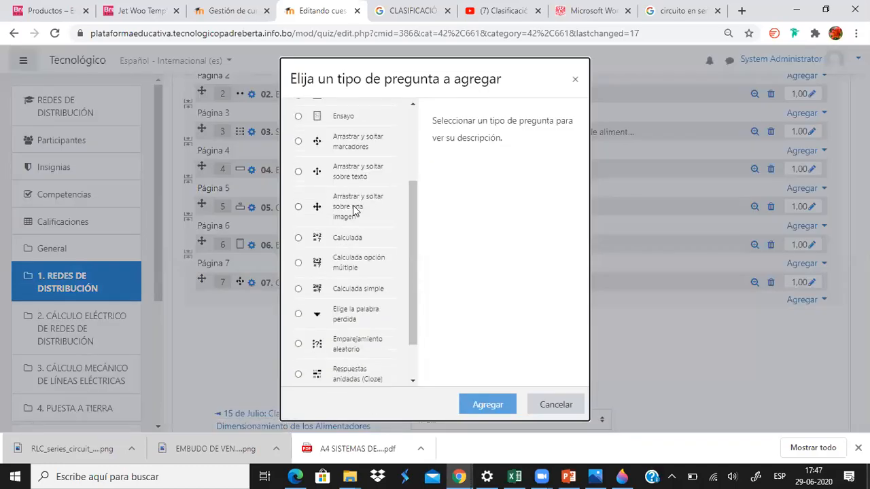
pyautogui.click(299, 173)
pyautogui.click(487, 404)
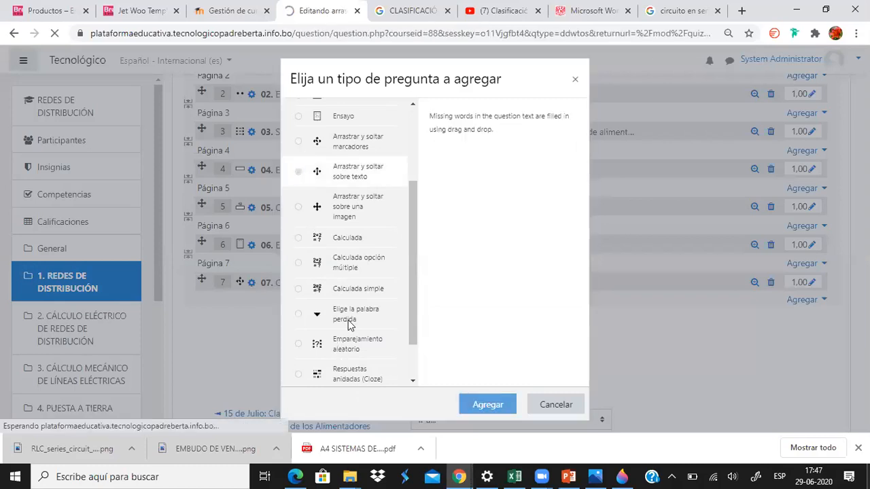
# Look over the new question form and name the question "08.".
pyautogui.scroll(-10, 836, 129)
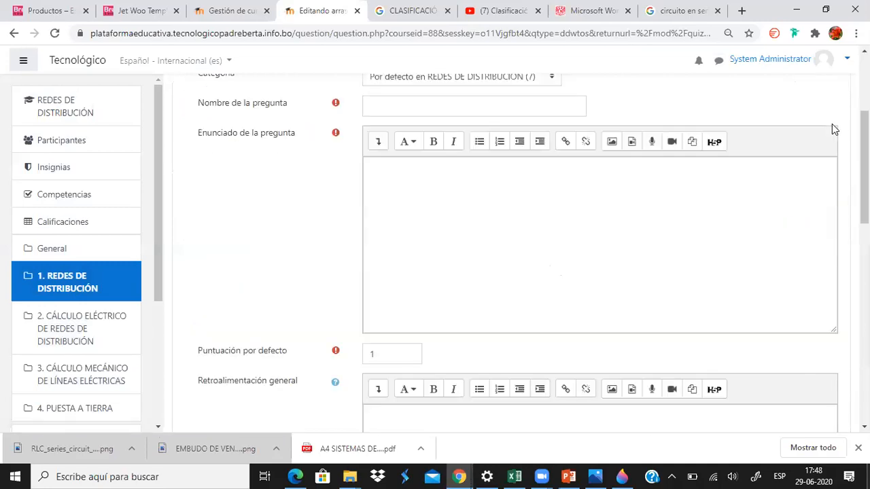
pyautogui.scroll(1, 809, 176)
pyautogui.scroll(-2, 803, 175)
pyautogui.scroll(10, 800, 182)
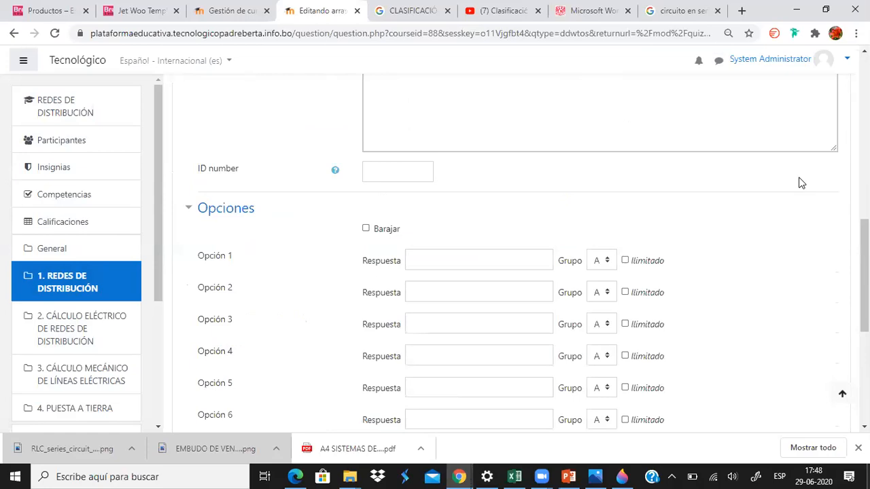
pyautogui.click(395, 293)
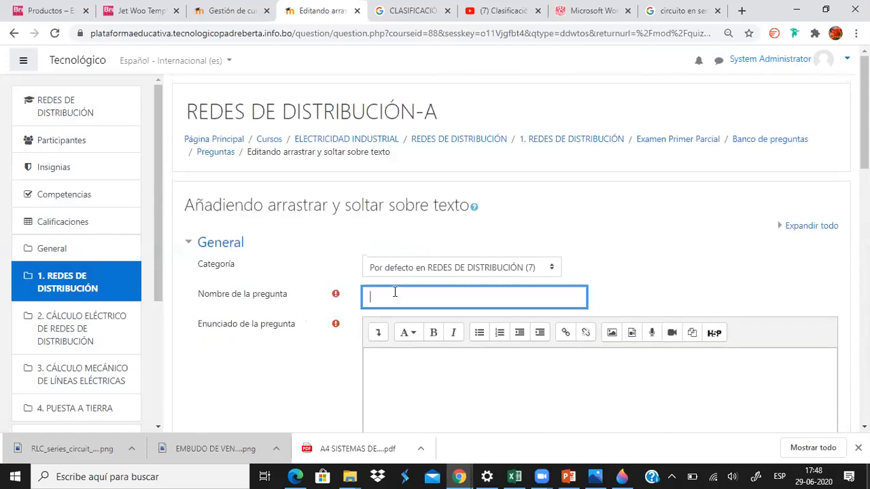
pyautogui.write('08.')
# Fill in the answer "Circular" for option 1 and "Anillado" for option 2, keeping both in group A.
pyautogui.scroll(-2, 570, 171)
pyautogui.scroll(-10, 570, 172)
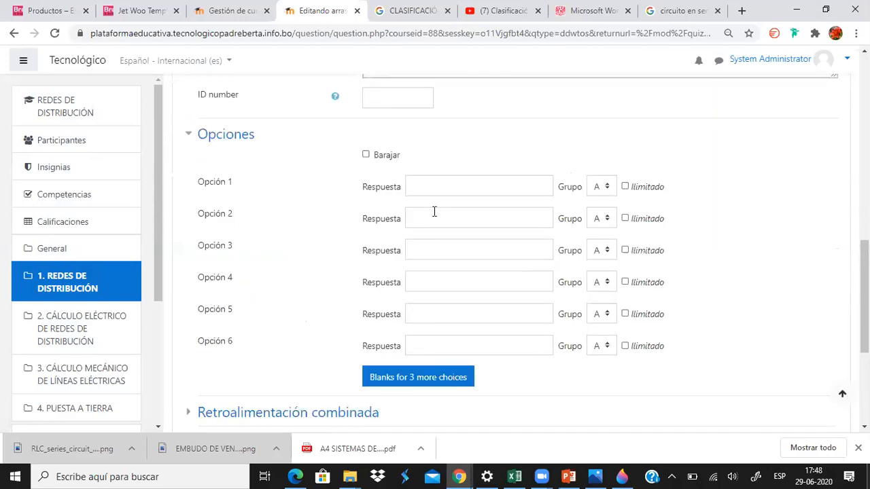
pyautogui.click(429, 182)
pyautogui.write('Circular')
pyautogui.press('Tab')
pyautogui.press('Tab')
pyautogui.press('Tab')
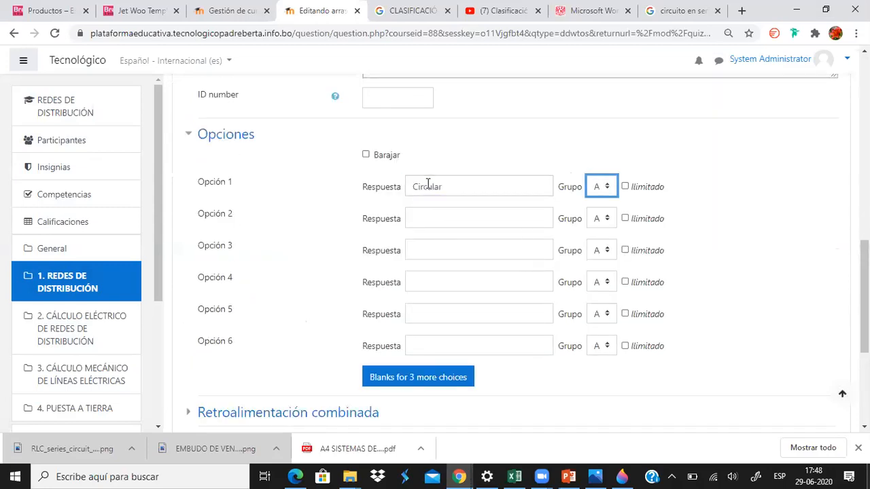
pyautogui.write('Anillado')
pyautogui.press('Tab')
pyautogui.press('Tab')
pyautogui.press('Tab')
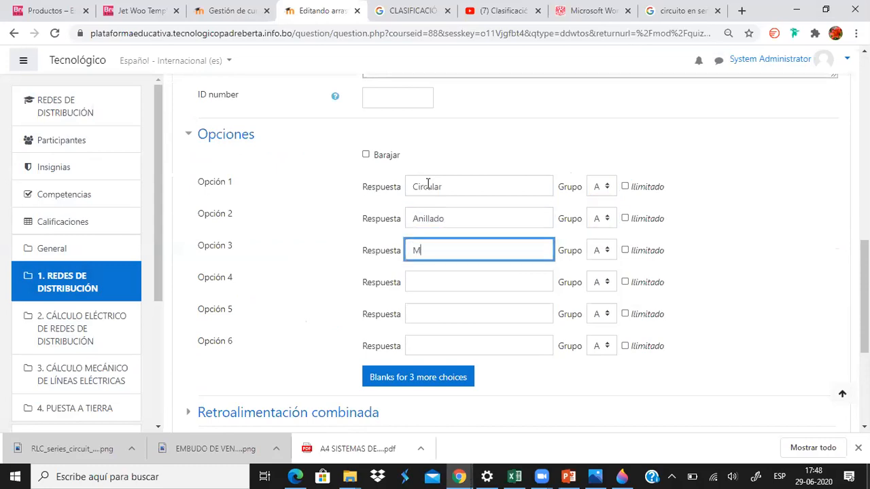
# Fill in the answer "Mallado" for option 3 and "Radial" for option 4, keeping both in group A.
pyautogui.write('Mallado')
pyautogui.press('Tab')
pyautogui.press('Tab')
pyautogui.press('Tab')
pyautogui.write('Radial')
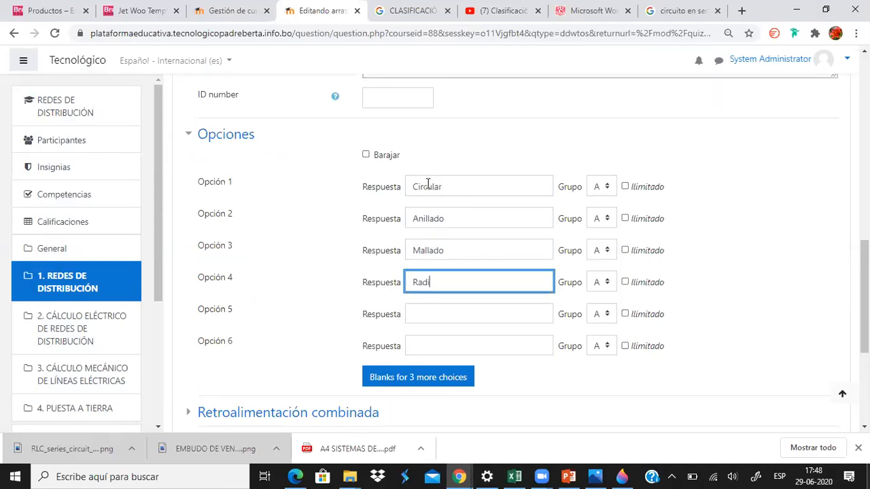
pyautogui.click(510, 190)
pyautogui.doubleClick(510, 188)
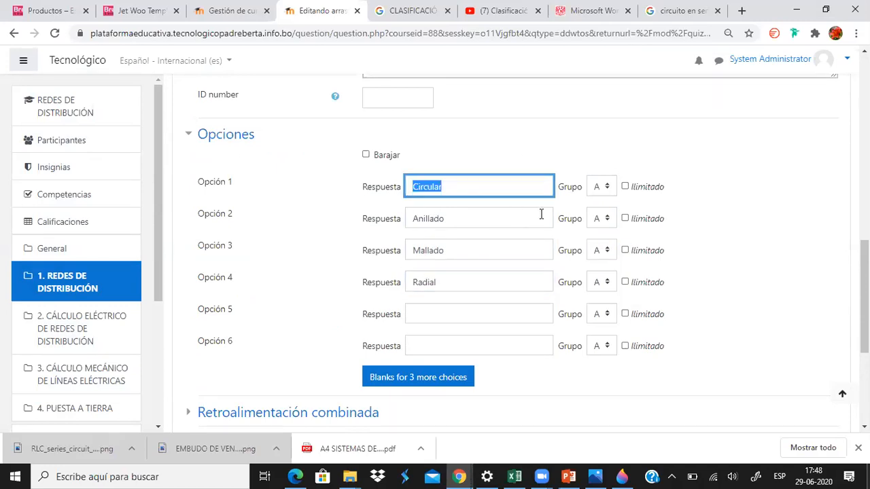
# Check the combined feedback texts of question 08 and try to save the question.
pyautogui.scroll(-3, 540, 214)
pyautogui.click(246, 185)
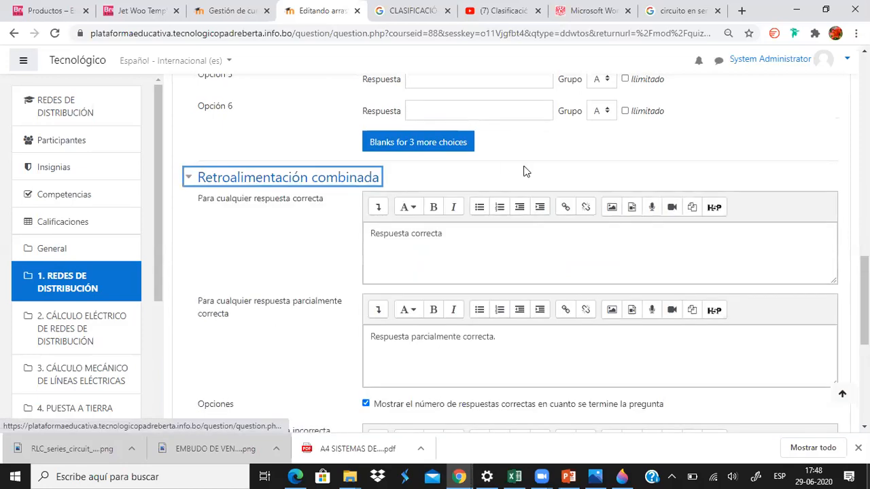
pyautogui.scroll(-5, 523, 171)
pyautogui.scroll(1, 523, 171)
pyautogui.scroll(-3, 523, 171)
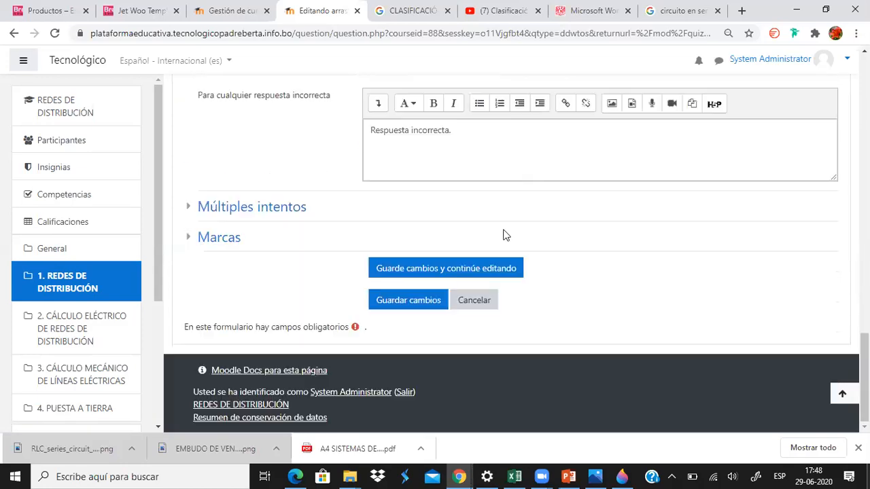
pyautogui.click(422, 299)
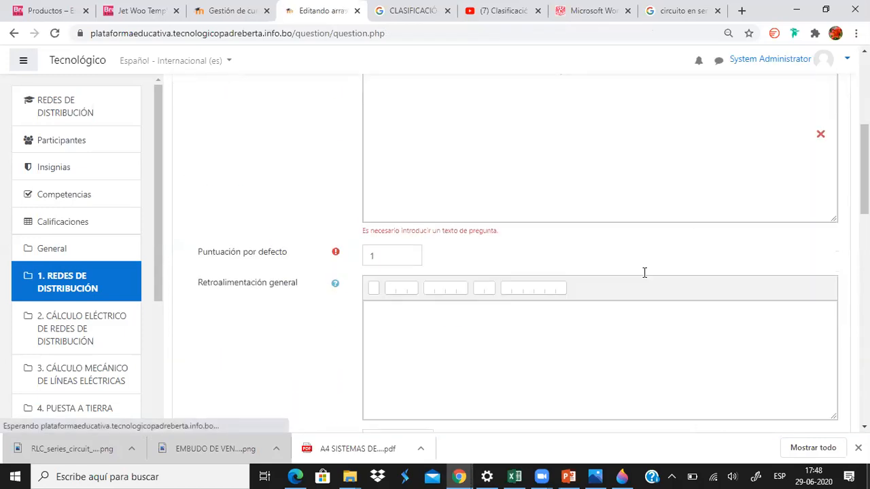
# Enter "Prueba" as the question text and try to save question 08 again.
pyautogui.click(485, 287)
pyautogui.write('Posibo')
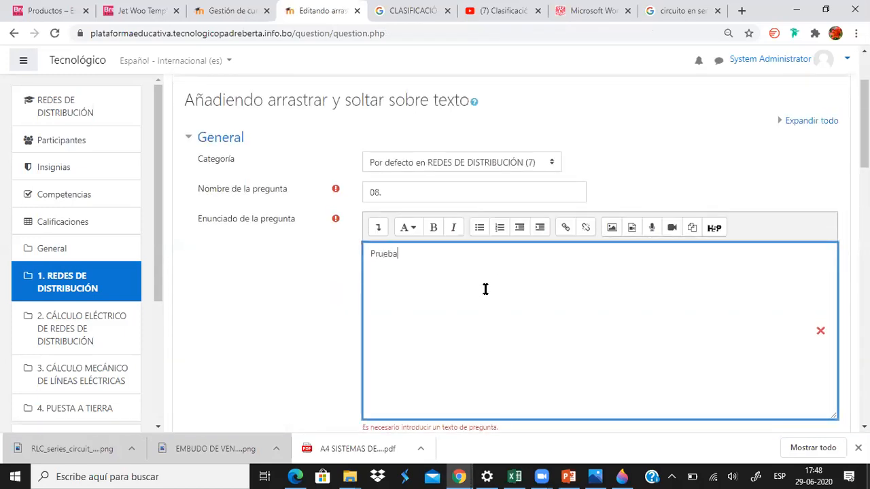
pyautogui.press('BackSpace')
pyautogui.scroll(-15, 517, 272)
pyautogui.scroll(-1, 455, 313)
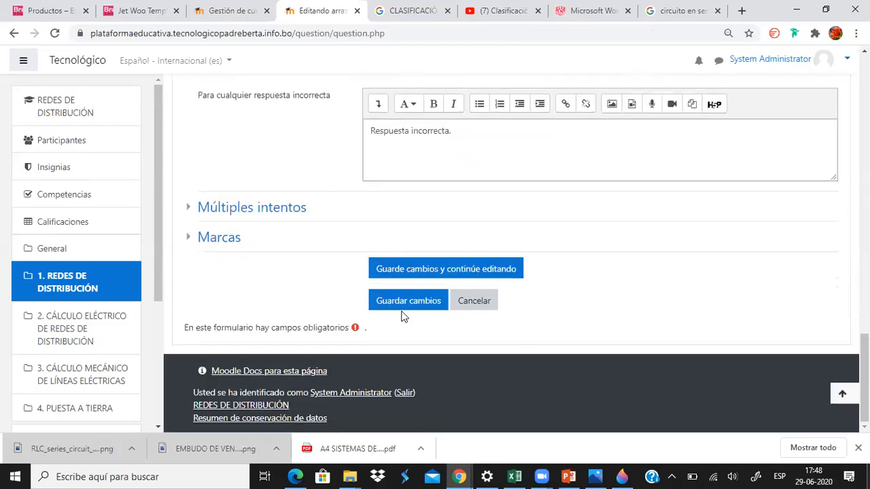
pyautogui.click(378, 306)
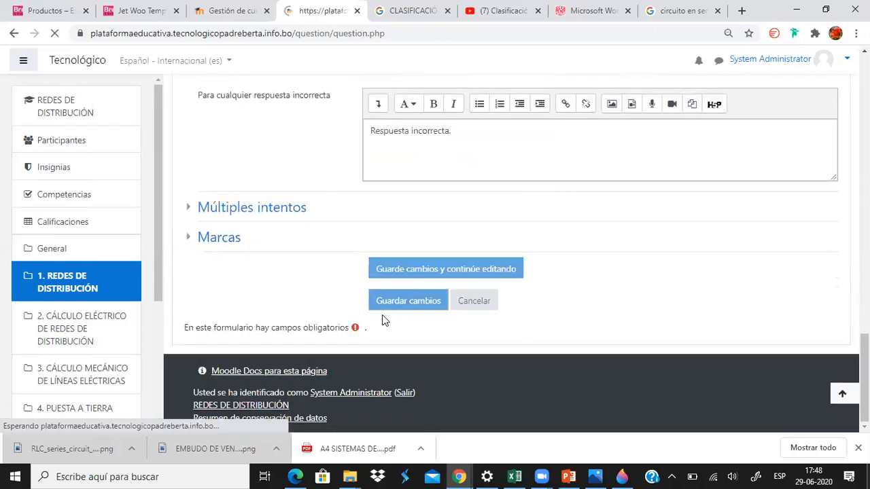
# Examine the form's notice about the question text, along with the answer options and feedback sections.
pyautogui.scroll(-4, 637, 195)
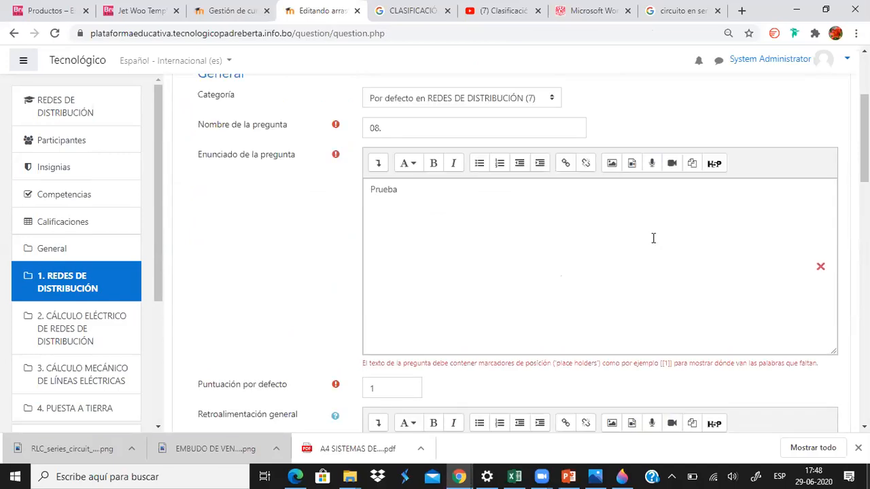
pyautogui.click(521, 211)
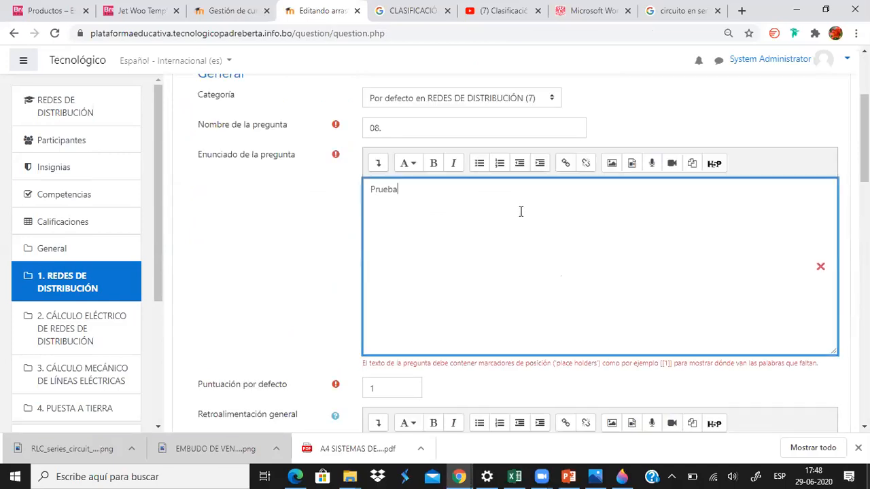
pyautogui.scroll(-3, 521, 212)
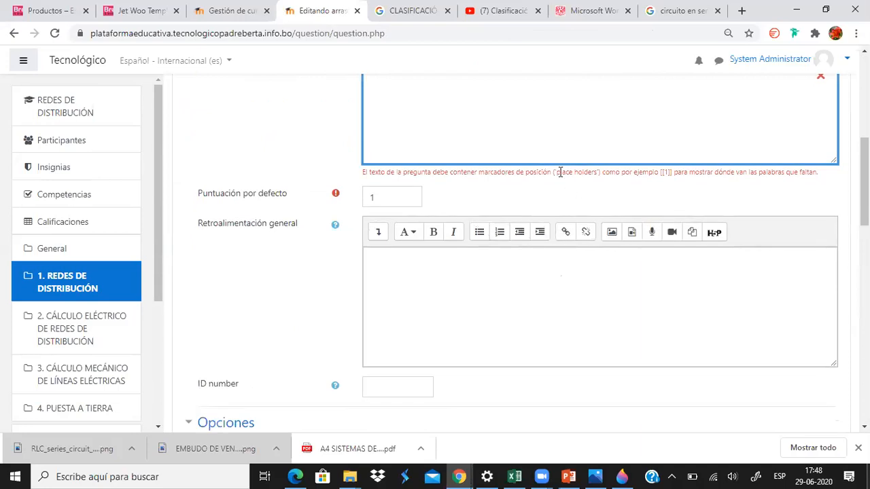
pyautogui.scroll(-7, 544, 224)
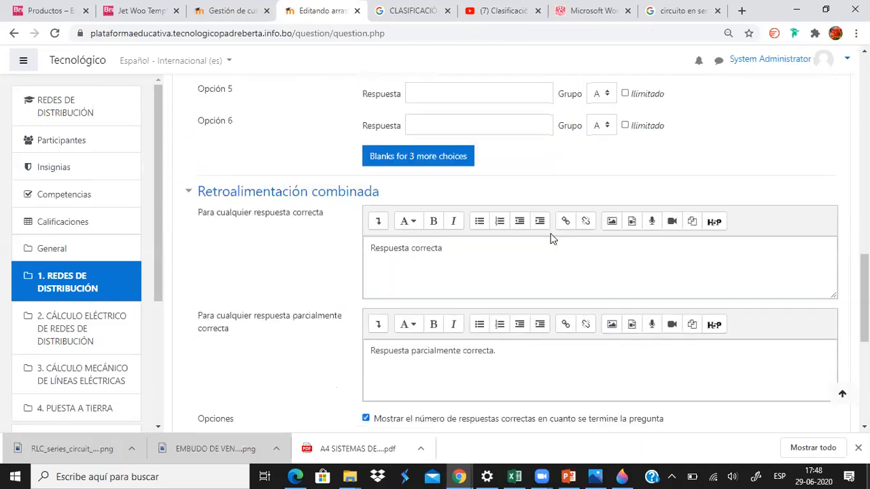
pyautogui.scroll(-5, 560, 240)
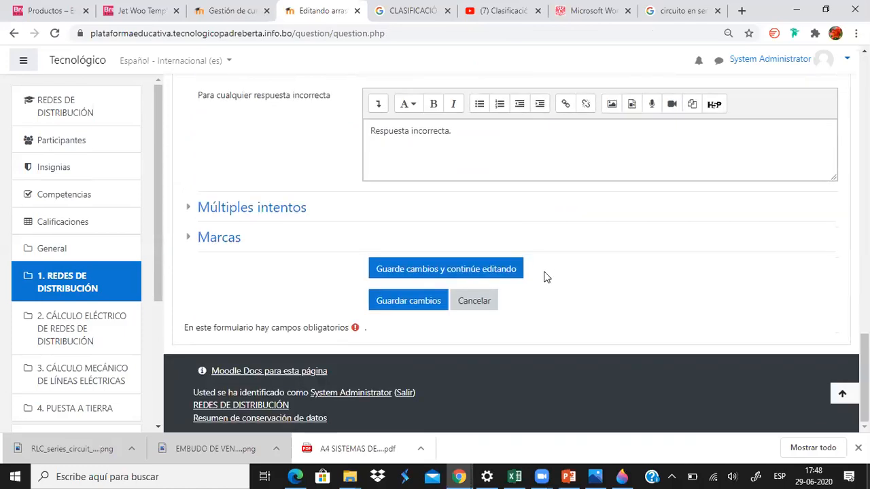
pyautogui.scroll(3, 516, 285)
pyautogui.scroll(10, 507, 288)
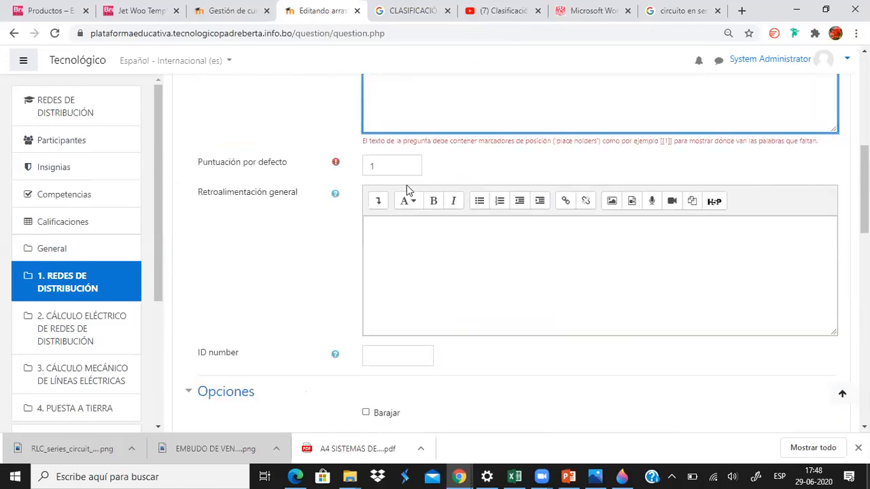
# Replace the question text with "En cuánto a los tipos de alimentadores, tenemos qué los alimentadores radiales nos sirven para".
pyautogui.scroll(1, 462, 164)
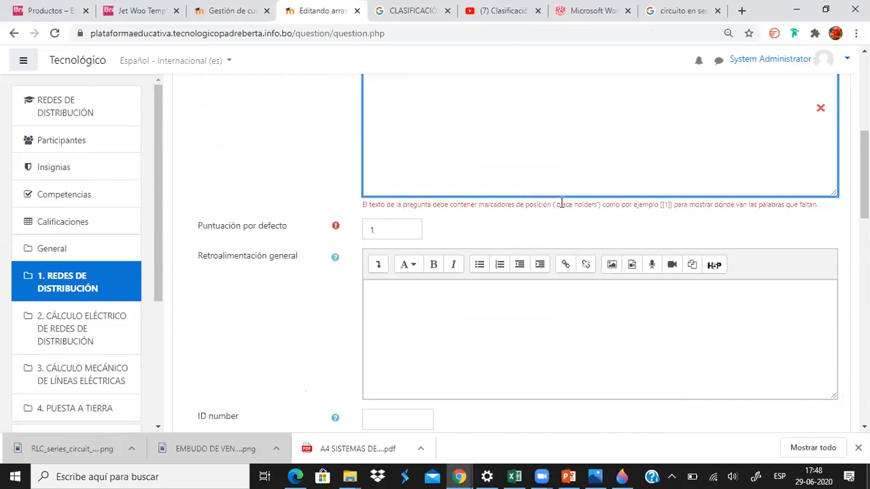
pyautogui.moveTo(662, 204); pyautogui.dragTo(675, 203)
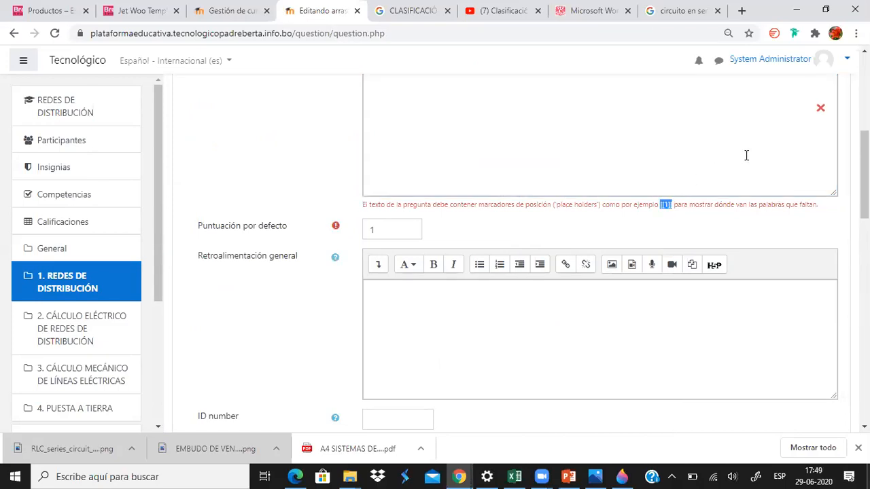
pyautogui.scroll(2, 746, 156)
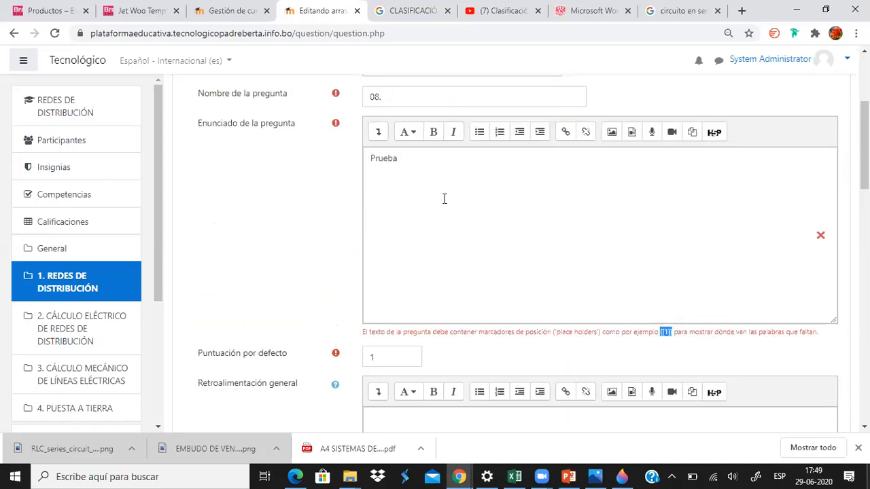
pyautogui.moveTo(424, 166); pyautogui.dragTo(352, 173)
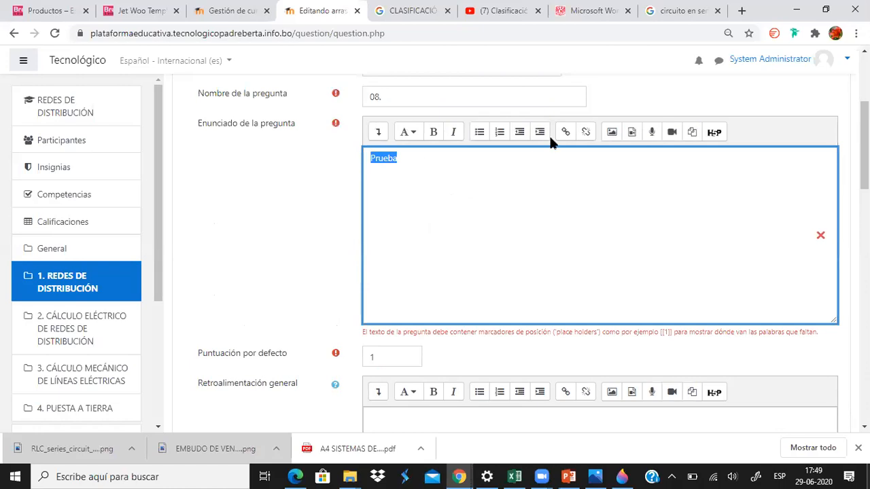
pyautogui.write('E')
pyautogui.press('BackSpace')
pyautogui.write('En cuánto a los tips')
pyautogui.press('BackSpace')
pyautogui.write('os ')
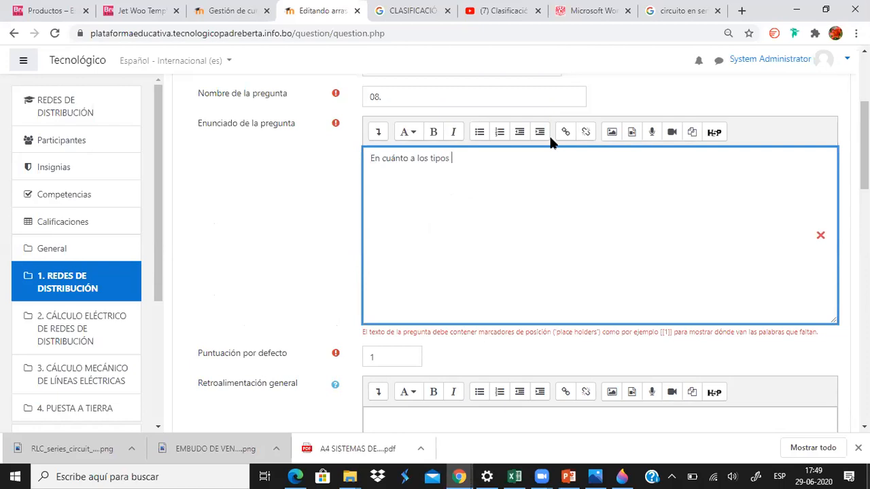
pyautogui.write('de alimentadores. ')
pyautogui.write('tenemos qué los alimen')
pyautogui.press('BackSpace')
pyautogui.press('BackSpace')
pyautogui.press('BackSpace')
pyautogui.write('mentadores radiales nos sirven para')
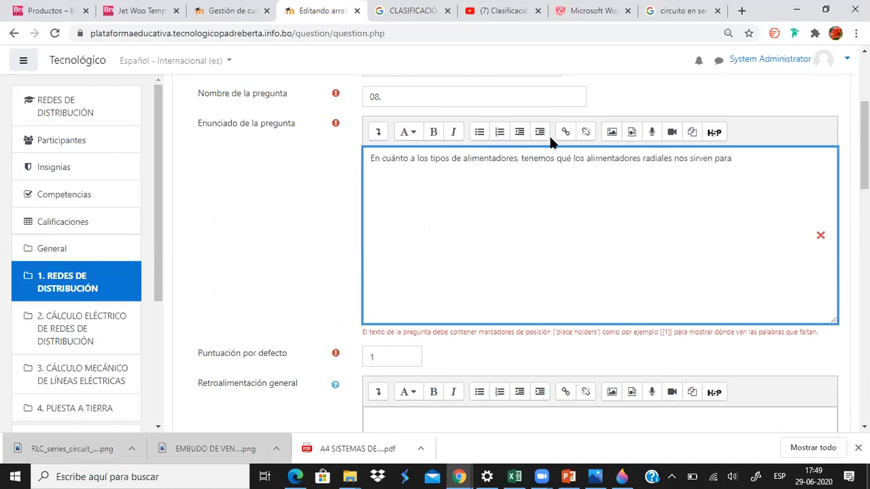
# Copy the placeholder [[1]] from the form's notice and append it to the question text.
pyautogui.moveTo(660, 332); pyautogui.dragTo(671, 334)
pyautogui.hotkey('ctrl', 'c')
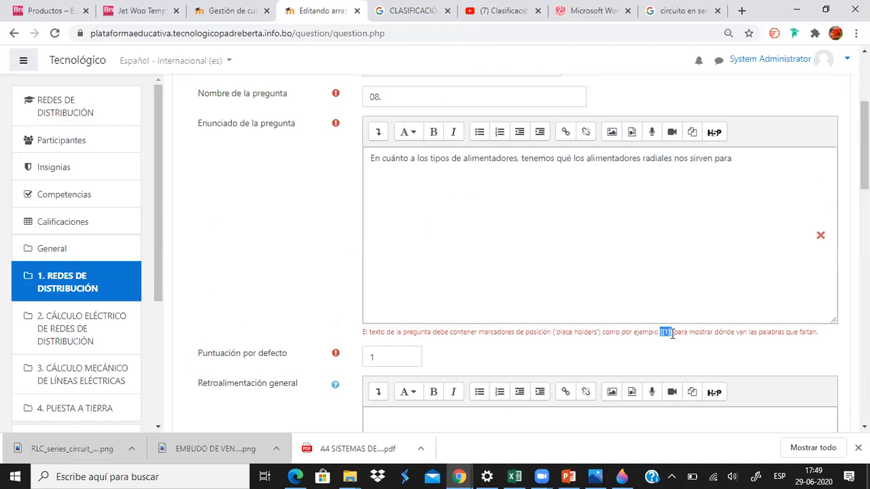
pyautogui.click(756, 165)
pyautogui.hotkey('ctrl', 'v')
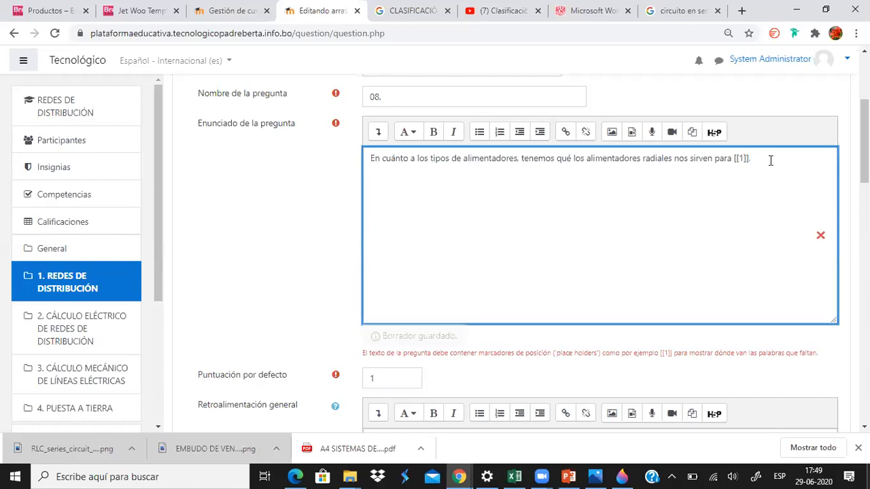
# Continue the question text with "los alimentadores mallados nos sirven para [[1]], y los alimentadores".
pyautogui.write('los alimenta')
pyautogui.write('dores ')
pyautogui.write('mallados nos ')
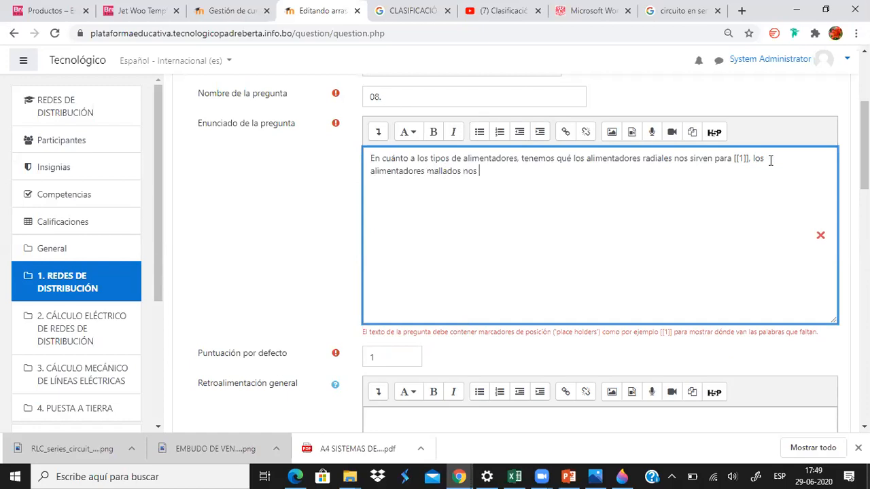
pyautogui.write('sirven para [[1]]')
pyautogui.write(', y los alimentadores')
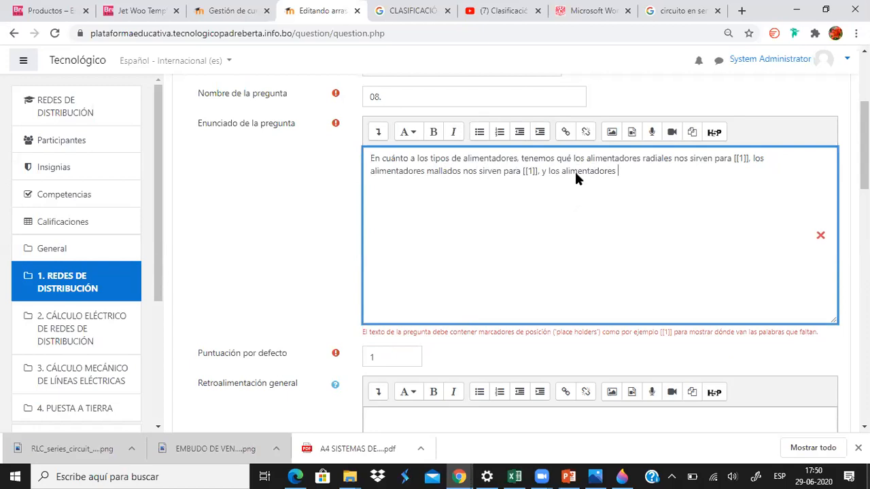
# Check the feeder types listed on the course page in the incognito window and return to the question form.
pyautogui.hotkey('alt', 'Tab')
pyautogui.hotkey('alt', 'Tab')
pyautogui.hotkey('alt', 'Tab')
pyautogui.hotkey('alt', 'Tab')
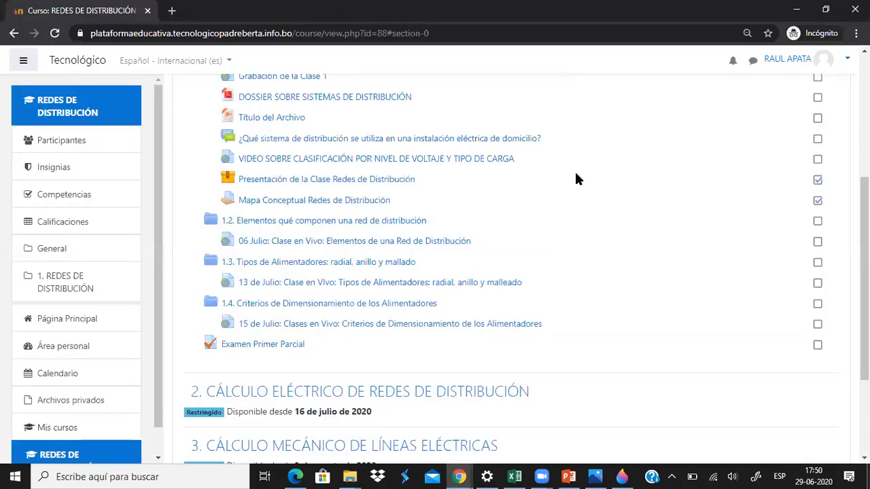
pyautogui.hotkey('alt', 'Tab')
pyautogui.hotkey('alt', 'Tab')
pyautogui.hotkey('alt', 'Tab')
pyautogui.hotkey('alt', 'Tab')
pyautogui.hotkey('alt', 'Tab')
pyautogui.hotkey('alt', 'Tab')
pyautogui.hotkey('alt', 'Tab')
pyautogui.hotkey('alt', 'Tab')
pyautogui.hotkey('alt', 'Tab')
pyautogui.hotkey('alt', 'Tab')
pyautogui.hotkey('alt', 'Tab')
pyautogui.hotkey('alt', 'Tab')
pyautogui.hotkey('alt', 'Tab')
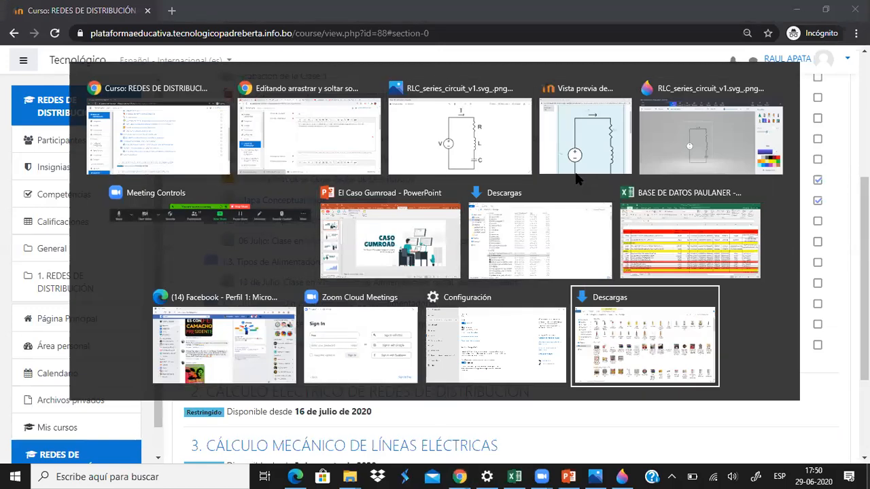
pyautogui.hotkey('alt', 'Tab')
# Finish the question text with "anillo sirven para [[1]].".
pyautogui.write('anil')
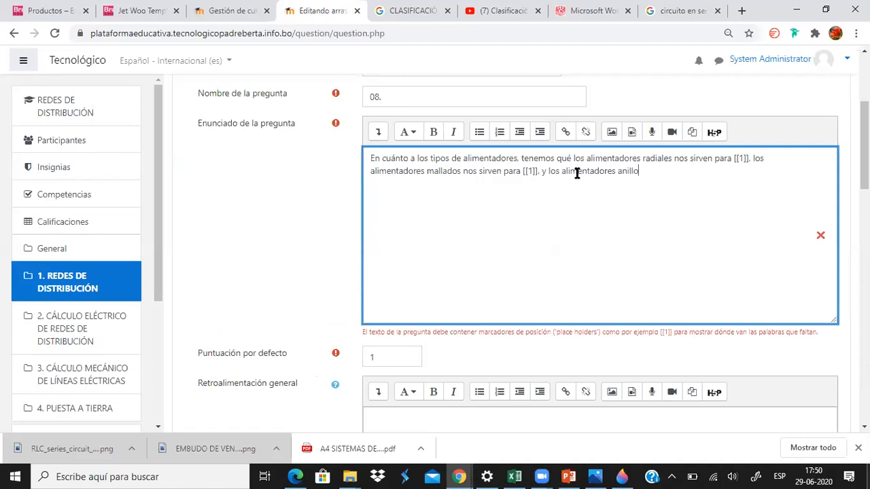
pyautogui.write('lo sirven para')
pyautogui.hotkey('ctrl', 'v')
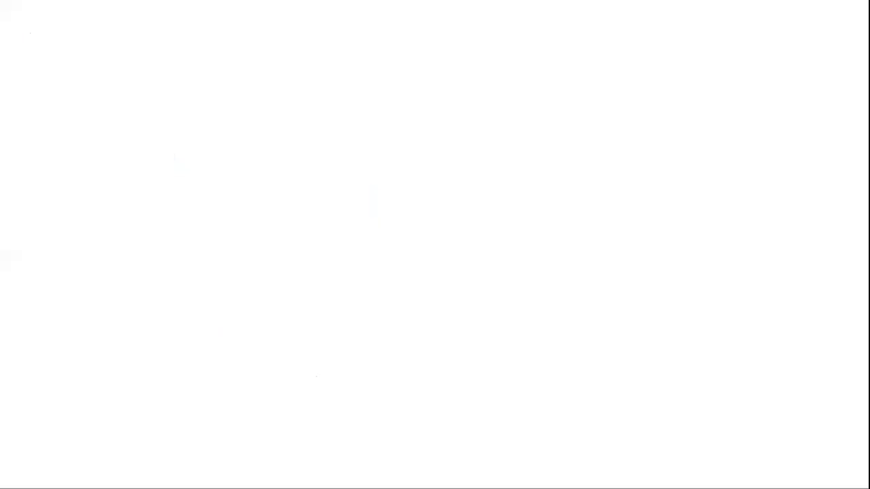
# Switch to the blank whiteboard and handwrite the example sentence "Los Números Pares son".
pyautogui.moveTo(87, 162); pyautogui.dragTo(124, 201)
pyautogui.moveTo(99, 130)
pyautogui.mouseDown()
pyautogui.moveTo(101, 193)
pyautogui.moveTo(126, 196)
pyautogui.mouseUp()
pyautogui.moveTo(138, 165); pyautogui.dragTo(178, 193)
pyautogui.moveTo(220, 139)
pyautogui.mouseDown()
pyautogui.moveTo(231, 181)
pyautogui.moveTo(259, 145)
pyautogui.mouseUp()
pyautogui.moveTo(272, 148)
pyautogui.mouseDown()
pyautogui.moveTo(313, 179)
pyautogui.moveTo(374, 162)
pyautogui.moveTo(395, 185)
pyautogui.moveTo(430, 163)
pyautogui.moveTo(437, 193)
pyautogui.mouseUp()
pyautogui.moveTo(276, 97); pyautogui.dragTo(260, 134)
pyautogui.moveTo(529, 133); pyautogui.dragTo(528, 181)
pyautogui.moveTo(506, 117)
pyautogui.mouseDown()
pyautogui.moveTo(527, 145)
pyautogui.moveTo(583, 175)
pyautogui.mouseUp()
pyautogui.moveTo(595, 146)
pyautogui.mouseDown()
pyautogui.moveTo(637, 144)
pyautogui.moveTo(649, 174)
pyautogui.mouseUp()
pyautogui.moveTo(673, 130); pyautogui.dragTo(644, 170)
pyautogui.moveTo(730, 125)
pyautogui.mouseDown()
pyautogui.moveTo(741, 149)
pyautogui.moveTo(720, 160)
pyautogui.mouseUp()
pyautogui.moveTo(765, 126); pyautogui.dragTo(764, 128)
pyautogui.moveTo(812, 160)
pyautogui.mouseDown()
pyautogui.moveTo(849, 154)
pyautogui.moveTo(845, 178)
pyautogui.mouseUp()
# Draw three empty answer boxes under the sentence, separated by a comma and a "y".
pyautogui.moveTo(89, 233)
pyautogui.mouseDown()
pyautogui.moveTo(87, 301)
pyautogui.moveTo(198, 230)
pyautogui.moveTo(89, 235)
pyautogui.mouseUp()
pyautogui.moveTo(269, 289); pyautogui.dragTo(255, 356)
pyautogui.moveTo(331, 214)
pyautogui.mouseDown()
pyautogui.moveTo(456, 317)
pyautogui.moveTo(329, 211)
pyautogui.mouseUp()
pyautogui.moveTo(530, 274); pyautogui.dragTo(572, 350)
pyautogui.moveTo(654, 214)
pyautogui.mouseDown()
pyautogui.moveTo(643, 306)
pyautogui.moveTo(768, 219)
pyautogui.moveTo(647, 210)
pyautogui.mouseUp()
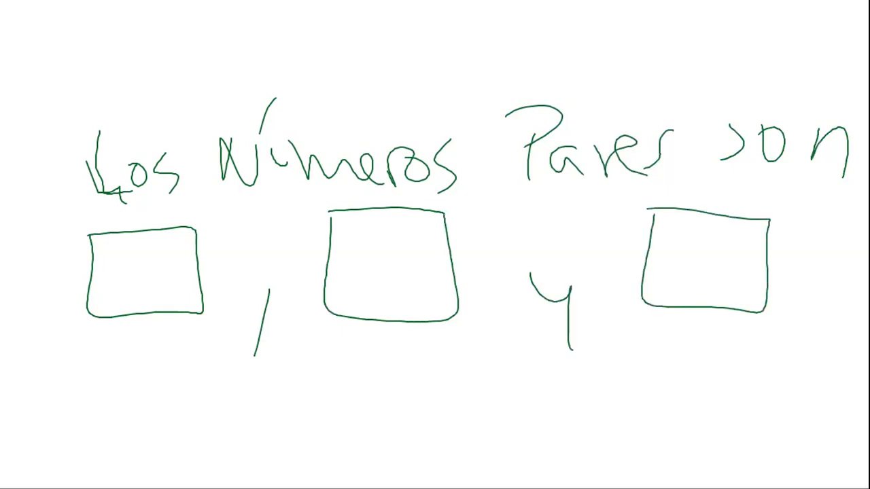
# Handwrite the answer choices 2, 4 and 6, separated by commas, beneath the boxes.
pyautogui.moveTo(373, 387)
pyautogui.mouseDown()
pyautogui.moveTo(387, 414)
pyautogui.moveTo(418, 417)
pyautogui.mouseUp()
pyautogui.moveTo(474, 406); pyautogui.dragTo(475, 423)
pyautogui.moveTo(541, 382); pyautogui.dragTo(582, 409)
pyautogui.moveTo(646, 407); pyautogui.dragTo(645, 438)
pyautogui.moveTo(712, 373)
pyautogui.mouseDown()
pyautogui.moveTo(714, 409)
pyautogui.moveTo(688, 416)
pyautogui.mouseUp()
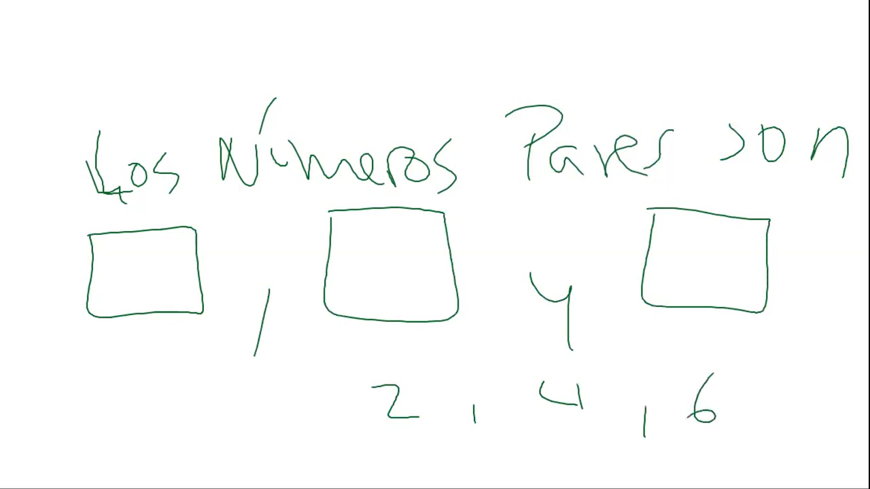
# Draw arrows from 6 to the third box, from 4 to the second and from 2 to the first.
pyautogui.moveTo(736, 401)
pyautogui.mouseDown()
pyautogui.moveTo(762, 393)
pyautogui.moveTo(775, 279)
pyautogui.moveTo(799, 255)
pyautogui.moveTo(794, 293)
pyautogui.mouseUp()
pyautogui.moveTo(559, 374)
pyautogui.mouseDown()
pyautogui.moveTo(468, 309)
pyautogui.moveTo(491, 347)
pyautogui.mouseUp()
pyautogui.moveTo(465, 307); pyautogui.dragTo(501, 295)
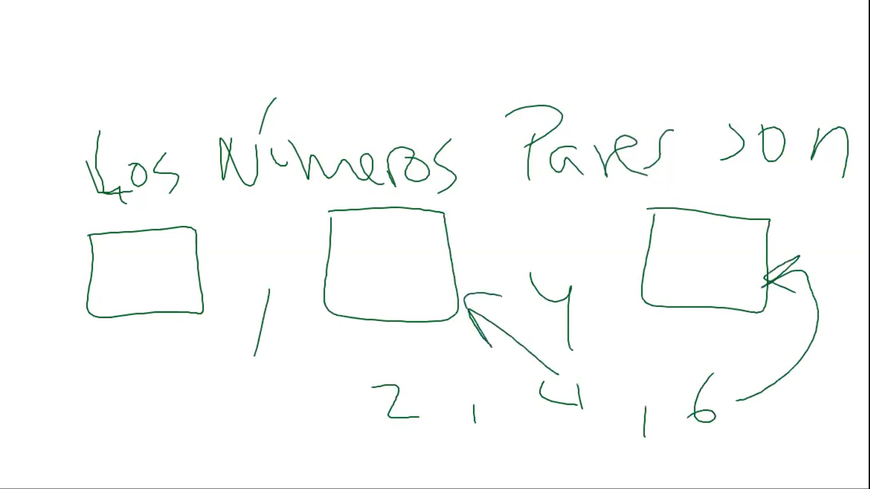
pyautogui.moveTo(336, 392); pyautogui.dragTo(201, 311)
pyautogui.moveTo(198, 309)
pyautogui.mouseDown()
pyautogui.moveTo(223, 346)
pyautogui.moveTo(222, 310)
pyautogui.mouseUp()
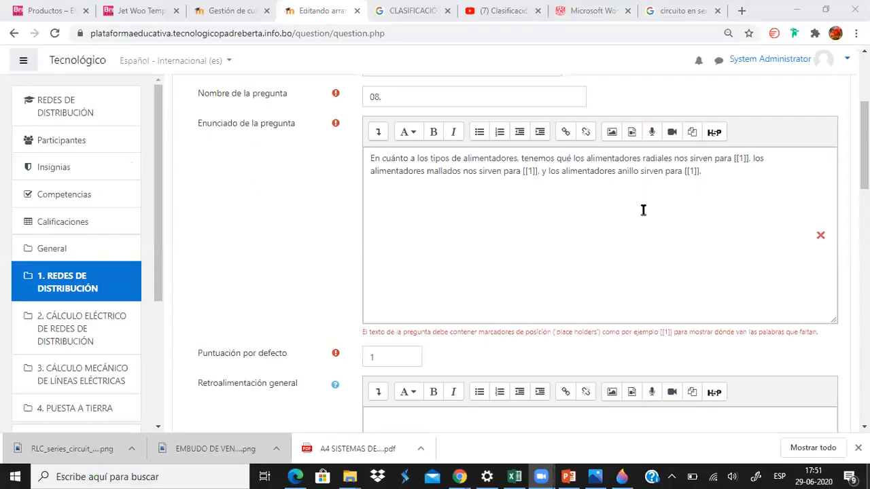
# Return to the question form and compare the text's placeholders with the numbered answer options and the feedback sections.
pyautogui.scroll(-2, 641, 208)
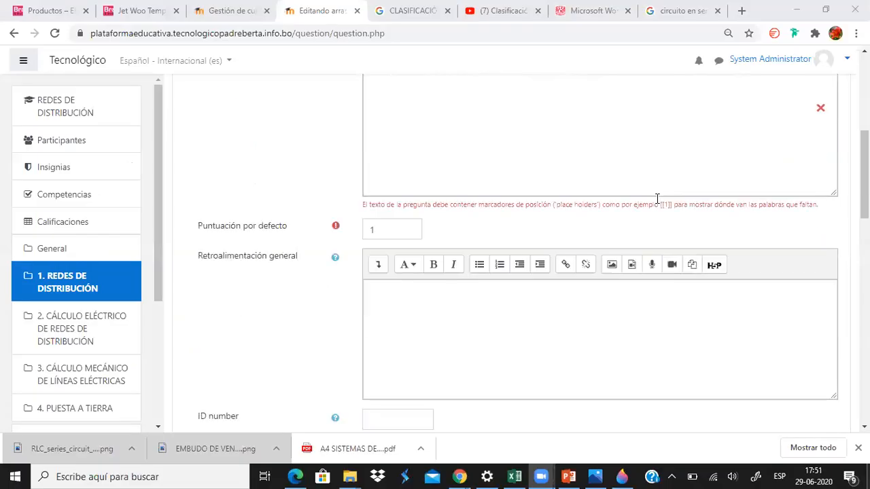
pyautogui.scroll(3, 641, 206)
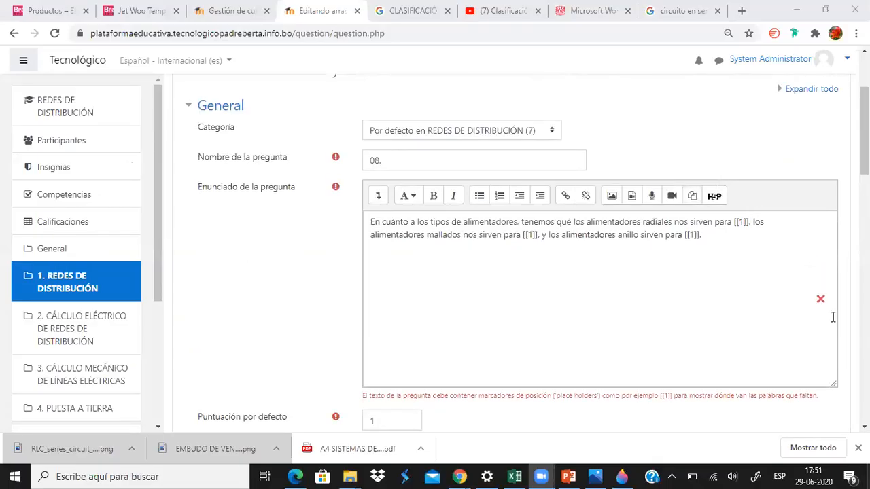
pyautogui.scroll(-1, 787, 313)
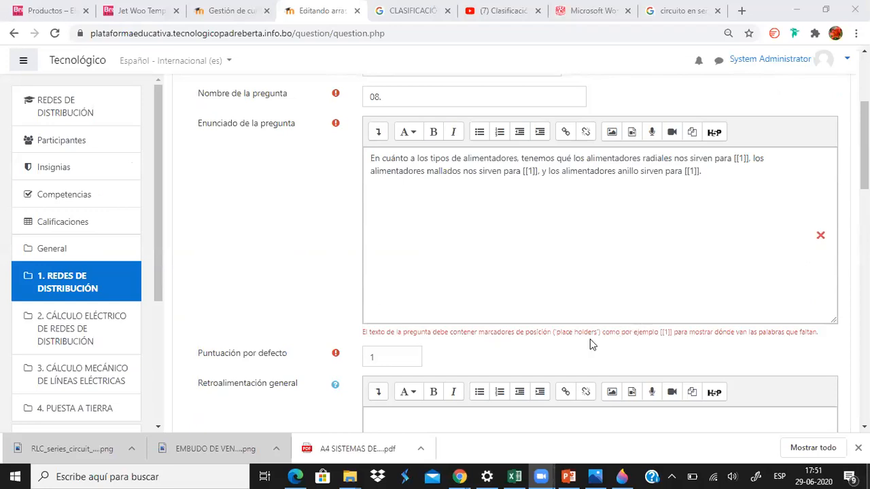
pyautogui.scroll(-6, 590, 340)
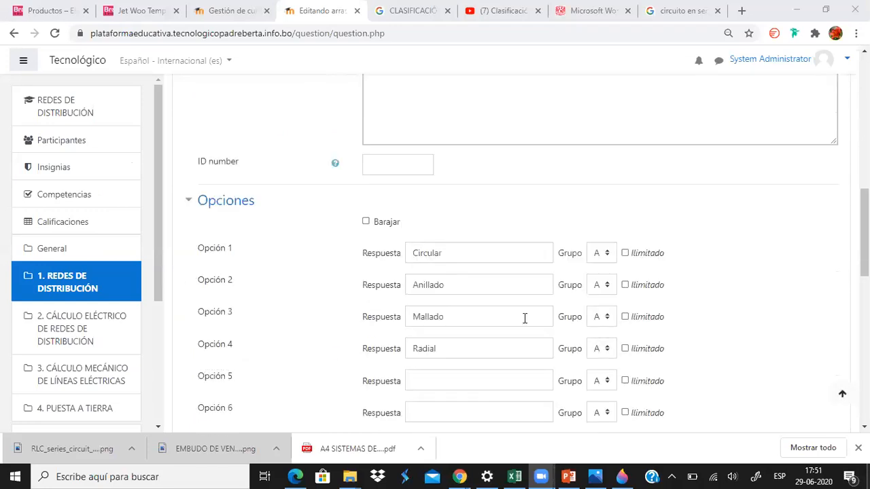
pyautogui.click(459, 250)
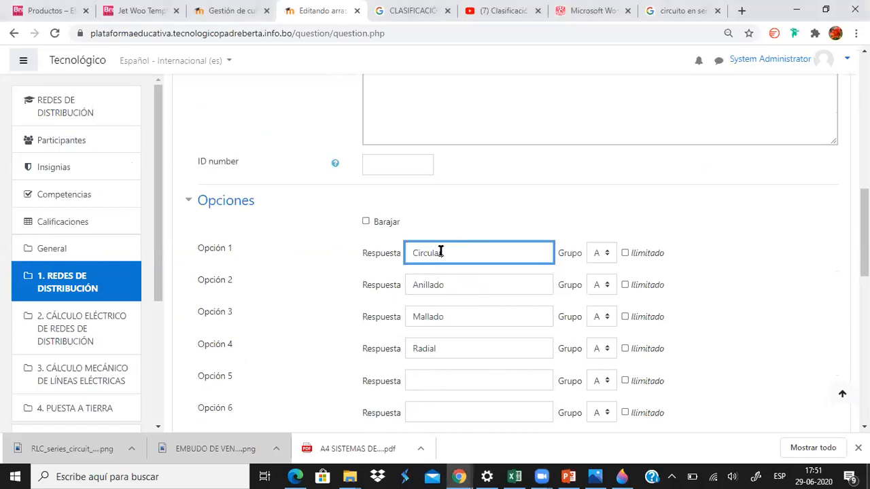
pyautogui.scroll(-8, 475, 263)
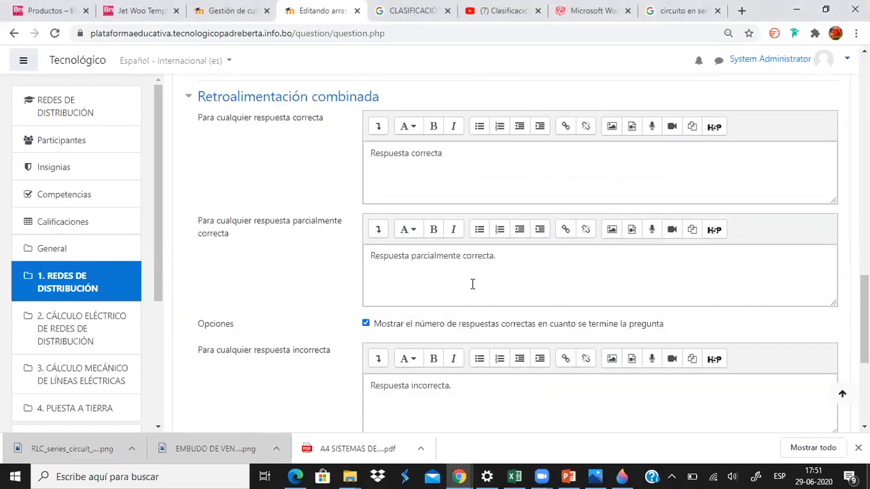
pyautogui.scroll(-1, 473, 285)
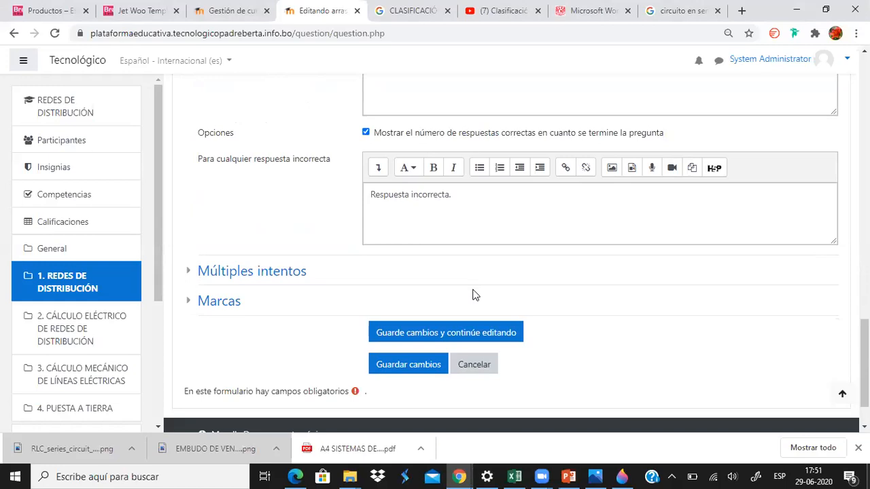
pyautogui.scroll(5, 472, 285)
pyautogui.scroll(3, 473, 288)
pyautogui.moveTo(478, 199); pyautogui.dragTo(413, 178)
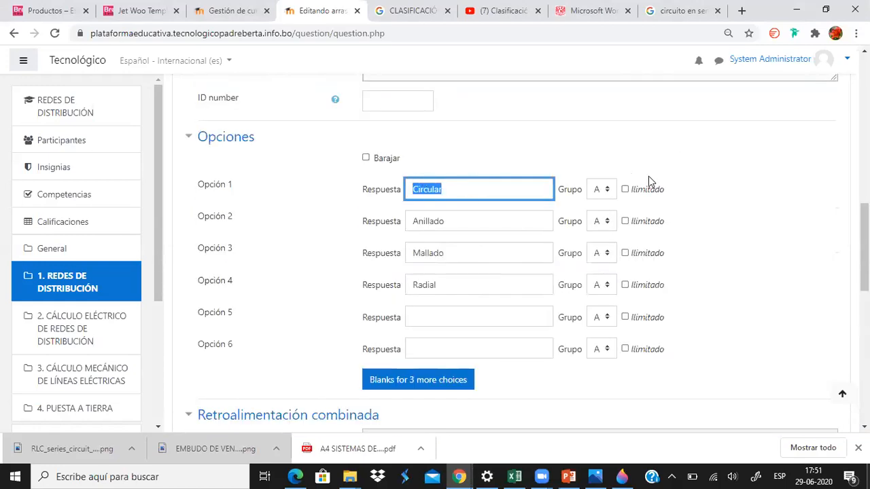
pyautogui.scroll(5, 649, 179)
pyautogui.scroll(-3, 671, 242)
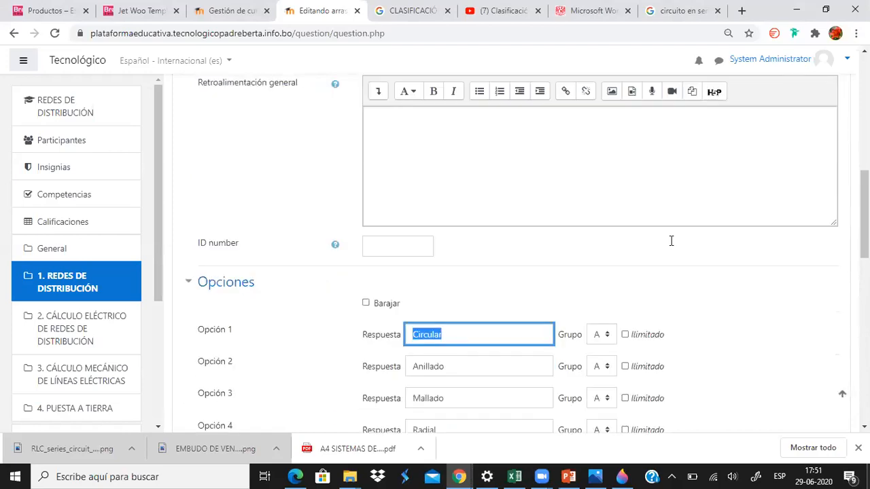
pyautogui.scroll(-2, 671, 241)
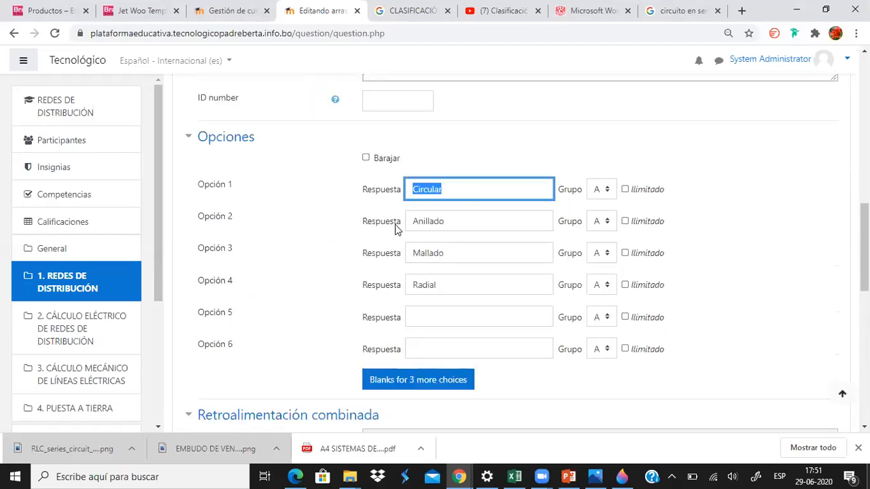
pyautogui.scroll(-7, 400, 227)
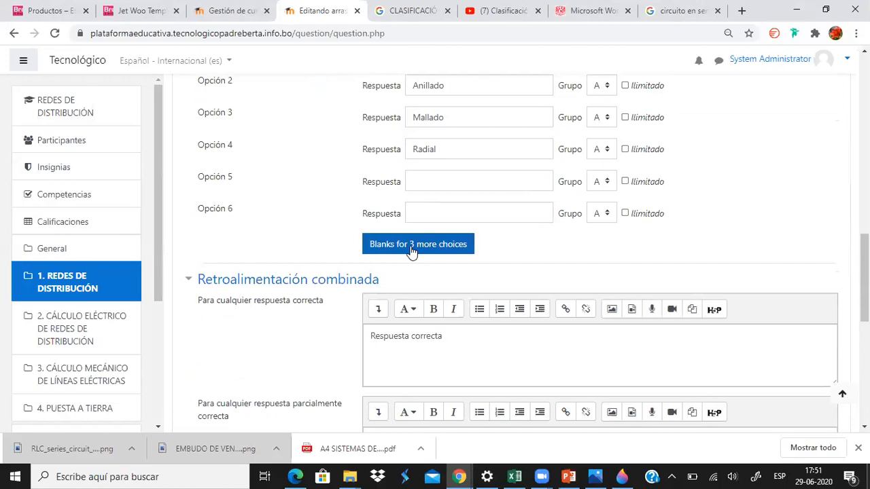
pyautogui.scroll(15, 641, 146)
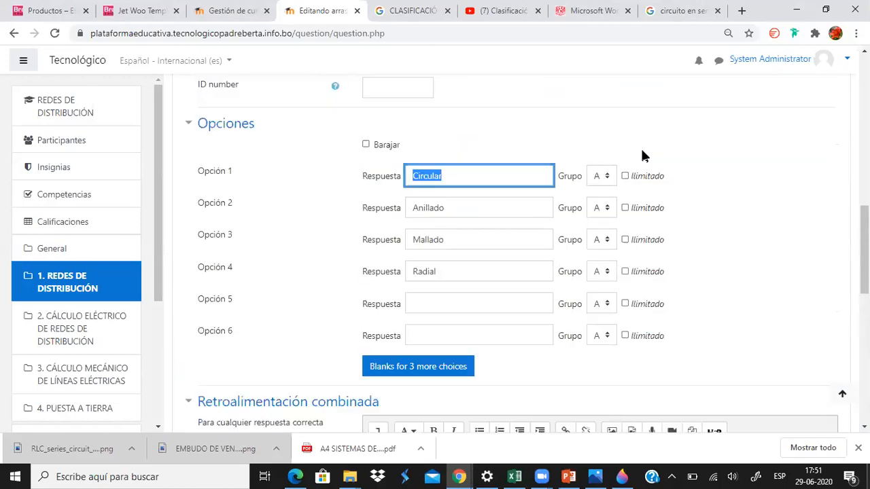
# Change the placeholder for the mallados feeders to [[2]] and save question 08.
pyautogui.scroll(1, 668, 147)
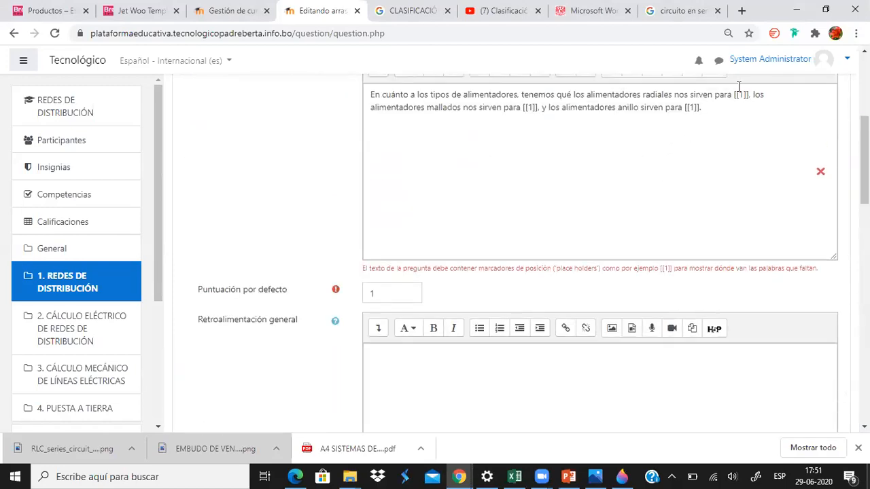
pyautogui.click(533, 108)
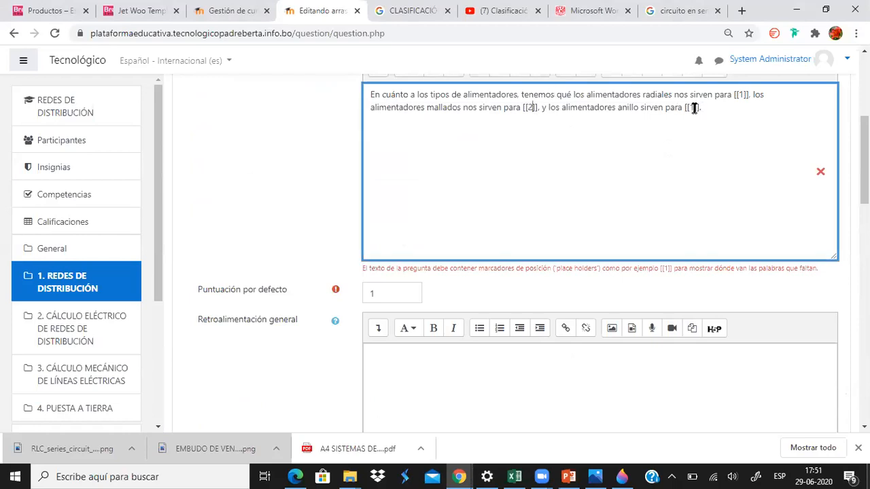
pyautogui.scroll(-11, 690, 124)
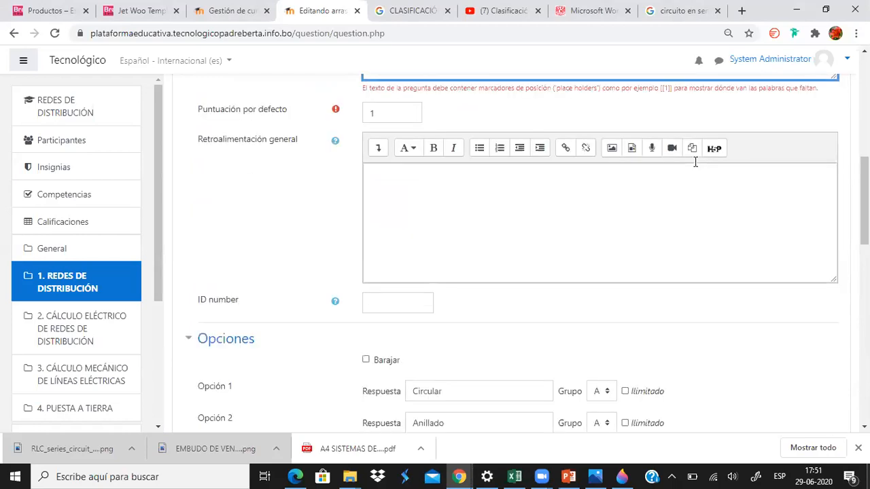
pyautogui.scroll(-3, 638, 241)
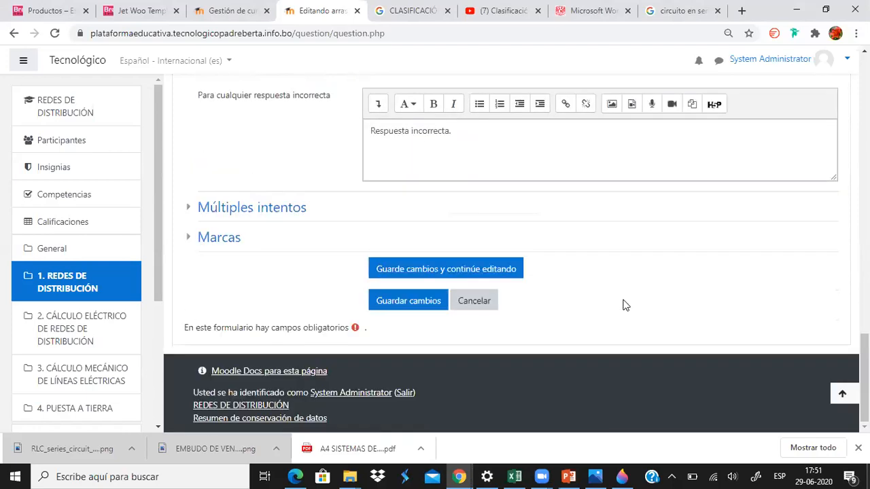
pyautogui.click(425, 307)
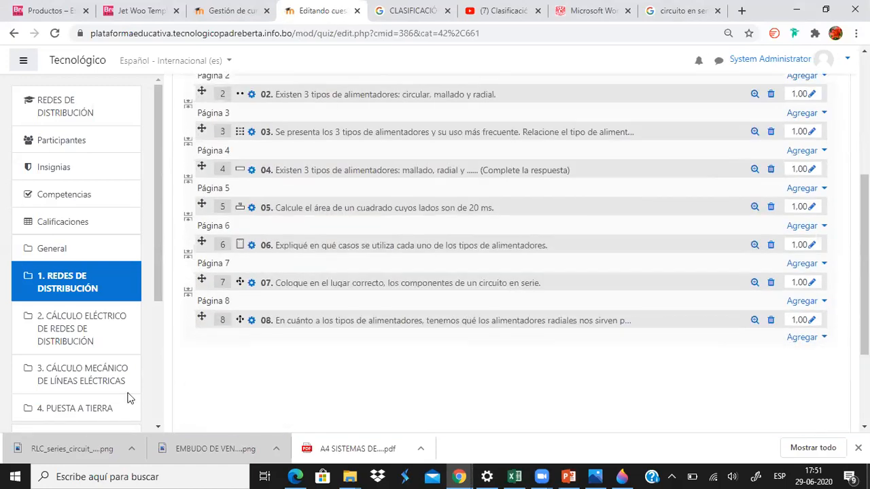
# Preview question 08, and replace its first two answer options with Cercos and Edificios.
pyautogui.click(755, 320)
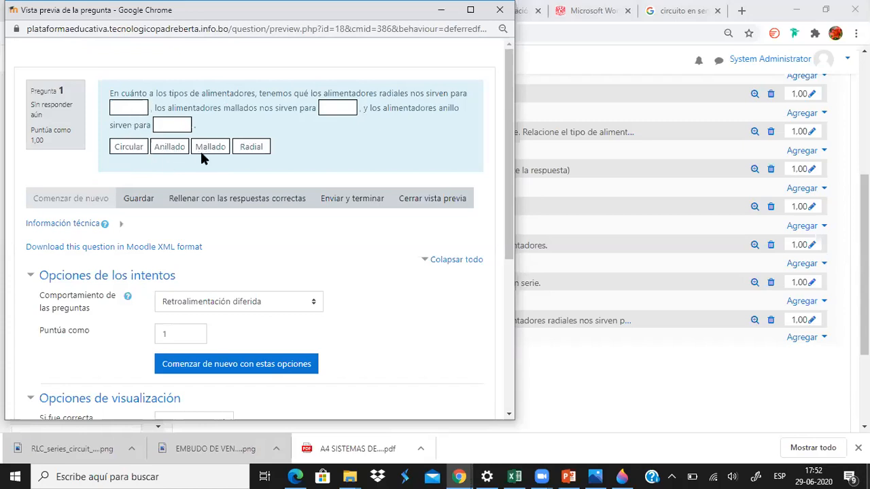
pyautogui.click(500, 10)
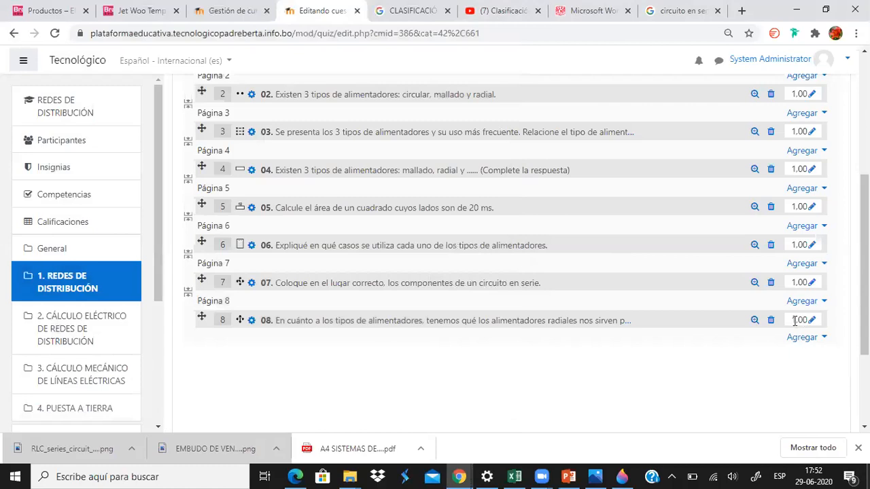
pyautogui.click(250, 325)
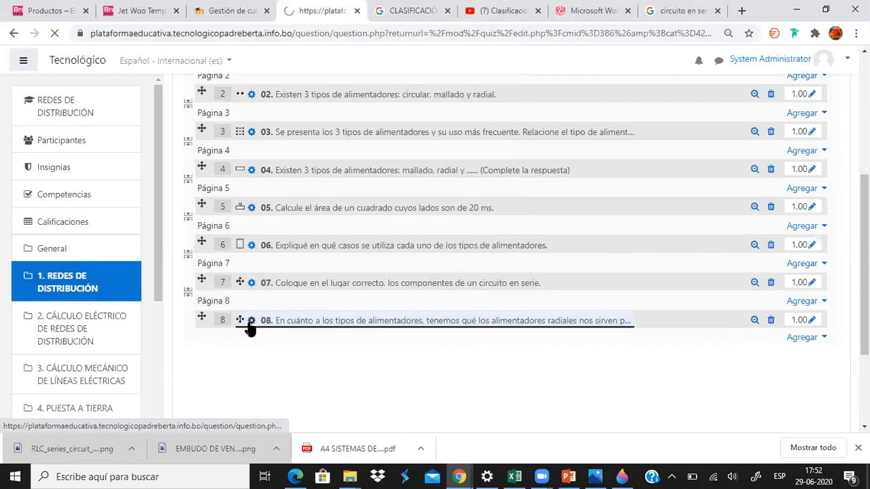
pyautogui.scroll(-15, 446, 222)
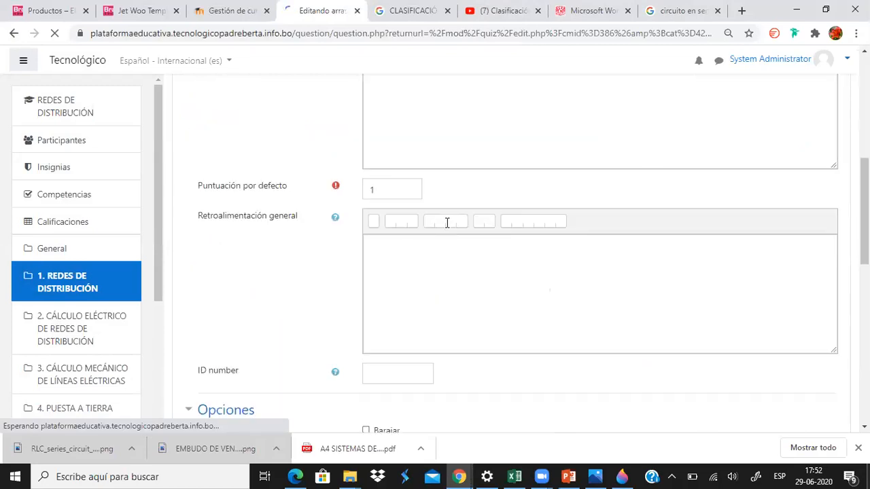
pyautogui.moveTo(451, 93); pyautogui.dragTo(394, 97)
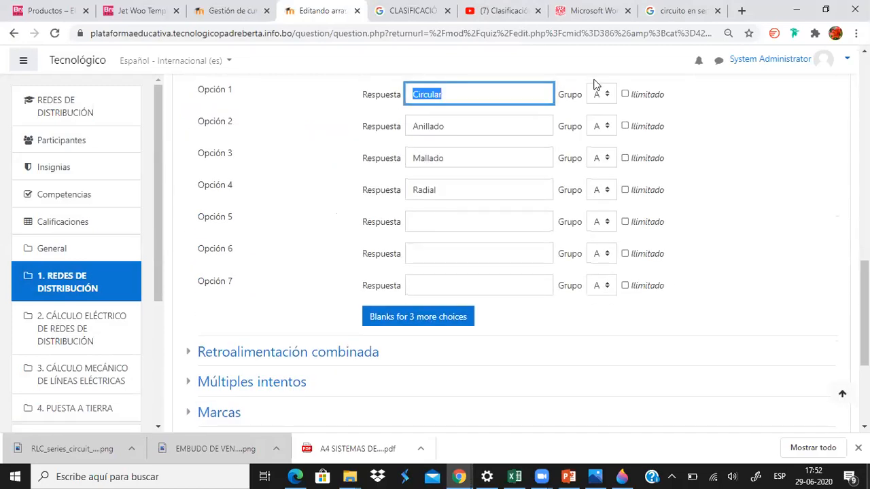
pyautogui.write('Cercos')
pyautogui.moveTo(485, 130); pyautogui.dragTo(346, 152)
pyautogui.write('Edificios')
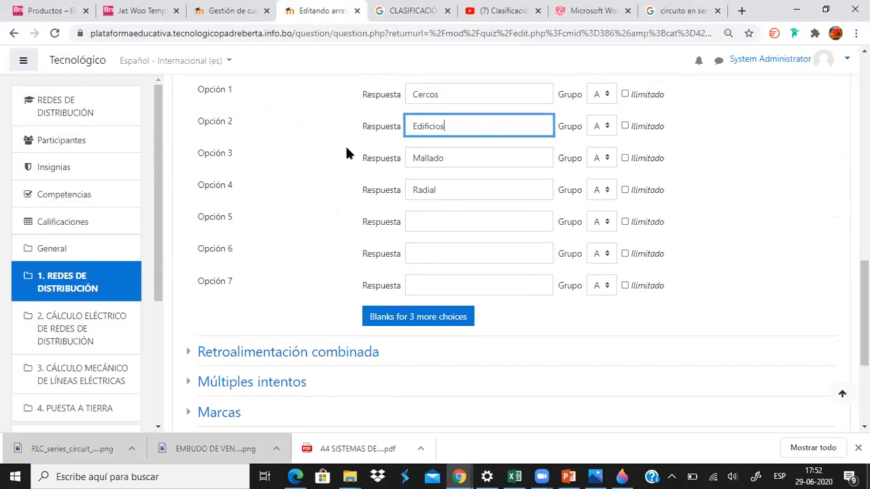
# Set answer option 3 to Subestaciones and option 4 to Avenidas, and save question 08.
pyautogui.moveTo(467, 161); pyautogui.dragTo(302, 191)
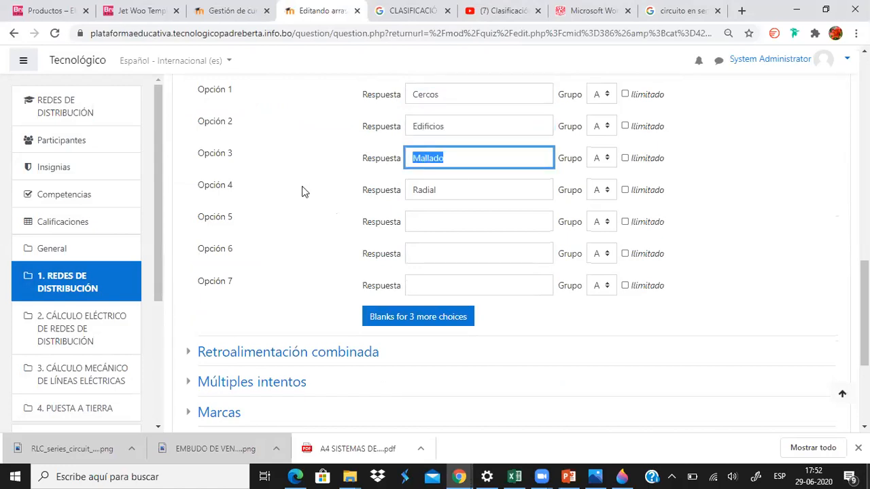
pyautogui.write('Perímetros')
pyautogui.moveTo(454, 189); pyautogui.dragTo(371, 202)
pyautogui.press('BackSpace')
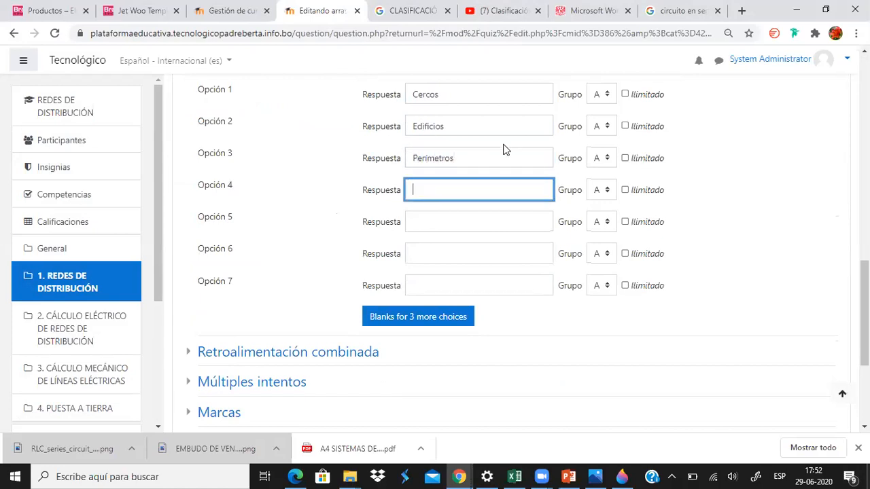
pyautogui.click(490, 155)
pyautogui.moveTo(453, 163); pyautogui.dragTo(325, 181)
pyautogui.write('Subestaciones')
pyautogui.click(423, 188)
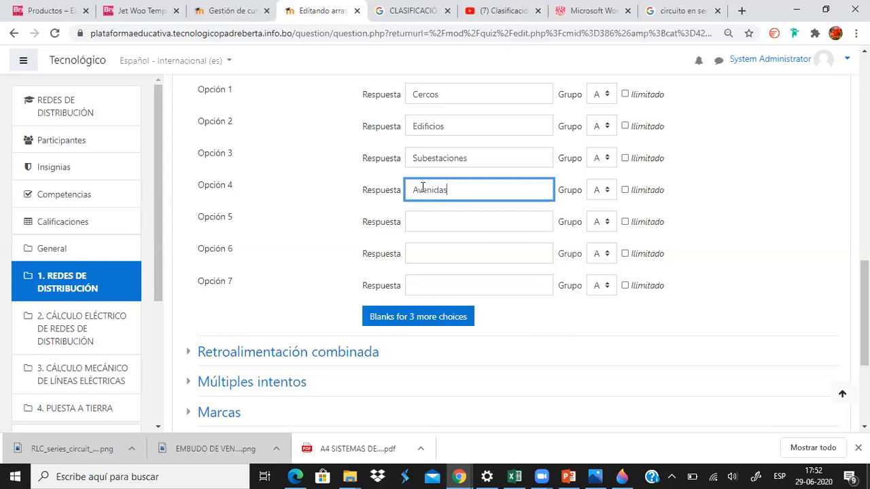
pyautogui.scroll(-3, 427, 227)
pyautogui.click(420, 310)
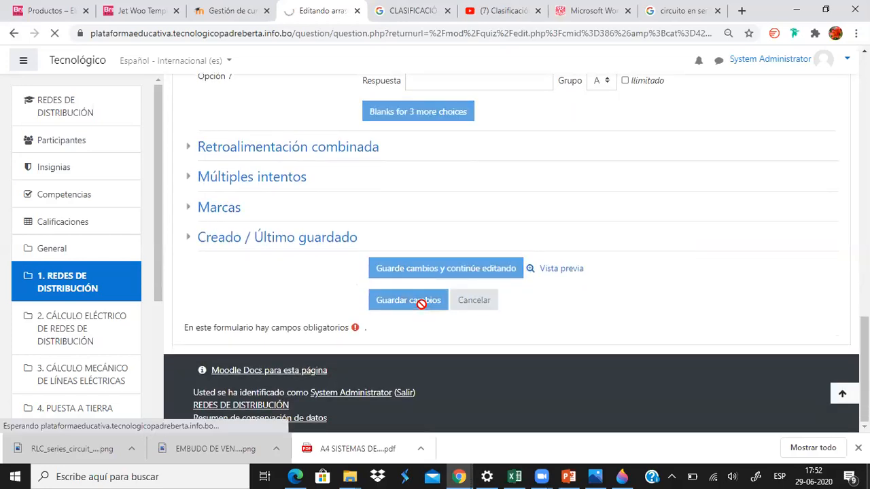
# Preview question 08 and place Subestaciones in the radiales gap, Edificios in the mallados gap and Cercos in the anillo gap.
pyautogui.scroll(-5, 510, 218)
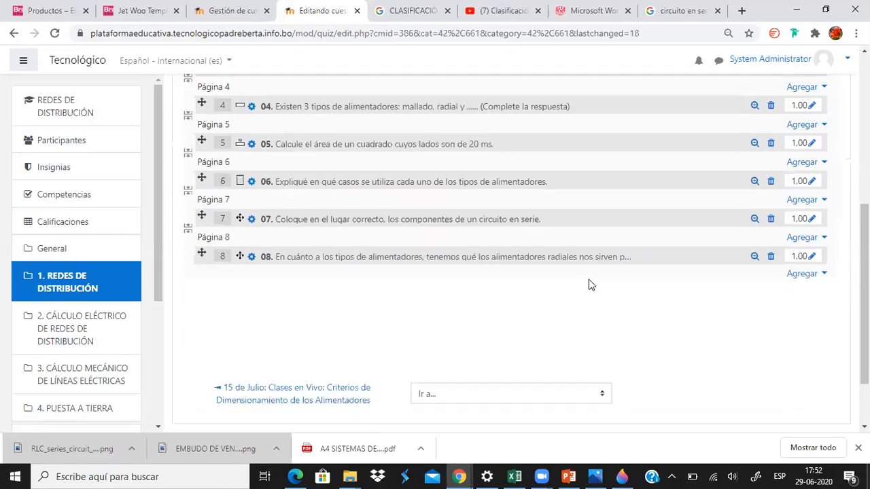
pyautogui.click(754, 258)
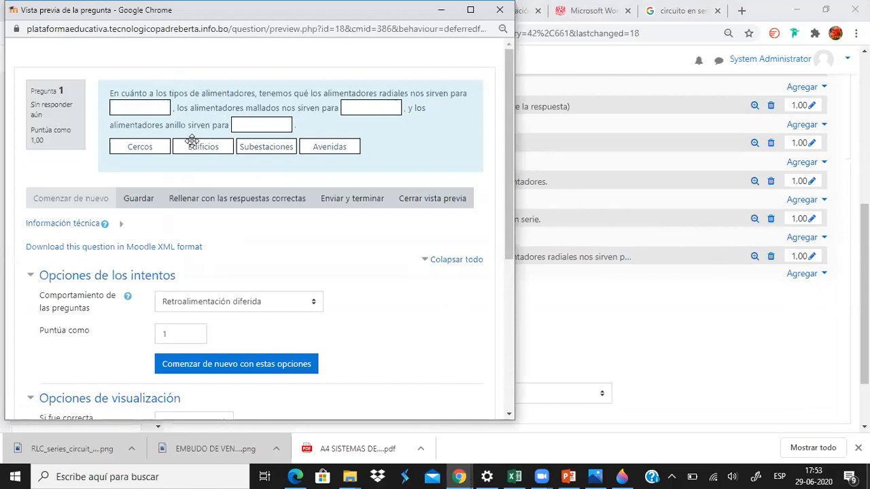
pyautogui.moveTo(349, 92); pyautogui.dragTo(429, 94)
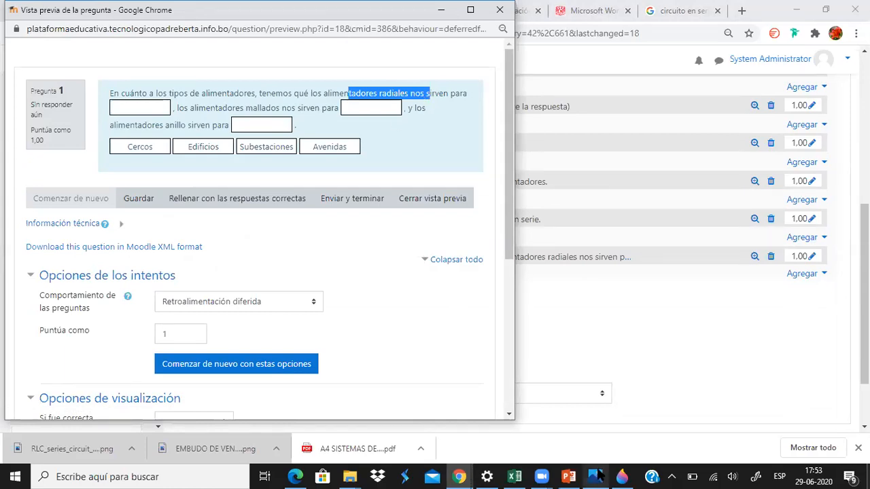
pyautogui.moveTo(261, 152); pyautogui.dragTo(132, 116)
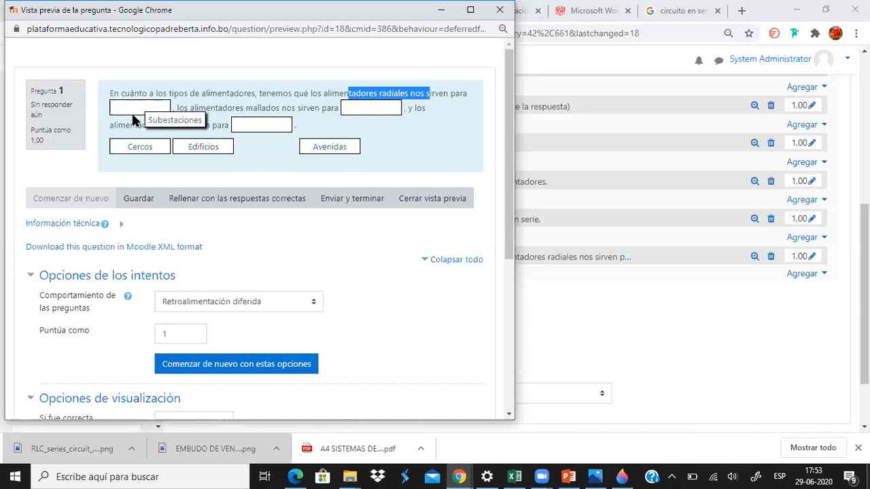
pyautogui.moveTo(244, 149); pyautogui.dragTo(156, 113)
pyautogui.moveTo(199, 146); pyautogui.dragTo(361, 109)
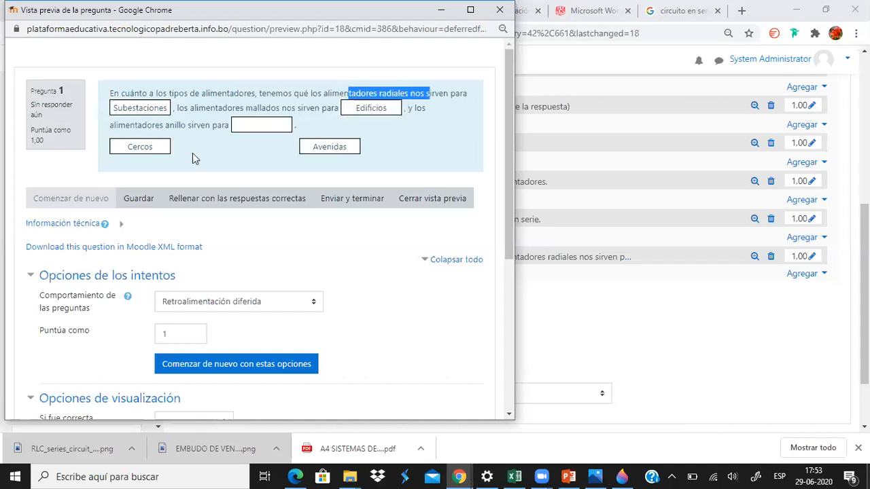
pyautogui.moveTo(145, 146); pyautogui.dragTo(262, 134)
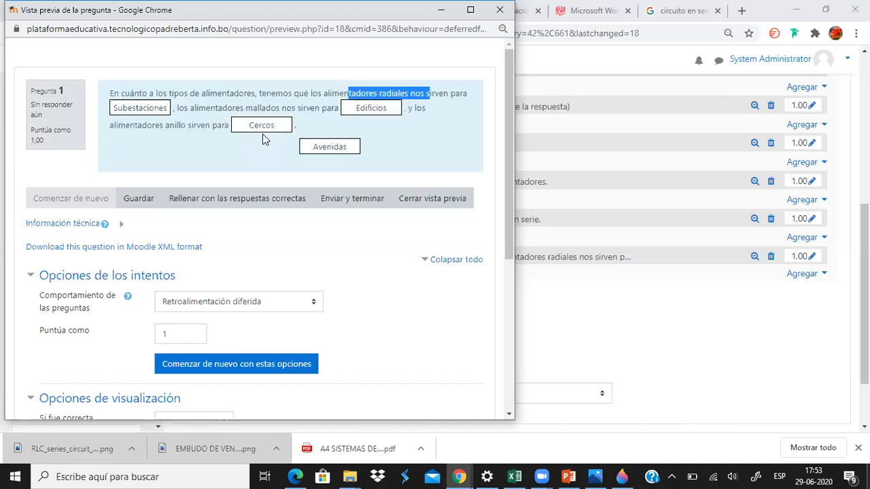
pyautogui.click(441, 13)
# Reopen question 08, examine its answer options, multiple-attempt hints and tags, and save the form.
pyautogui.scroll(5, 681, 233)
pyautogui.scroll(-5, 663, 331)
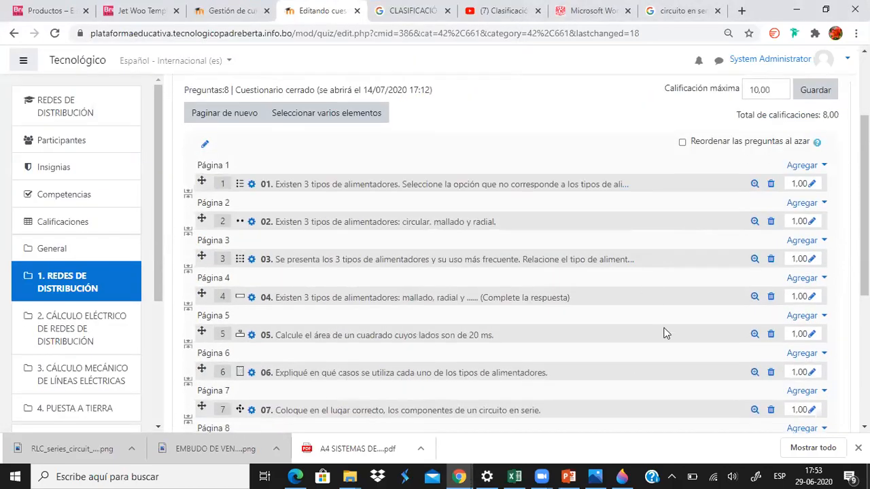
pyautogui.click(248, 259)
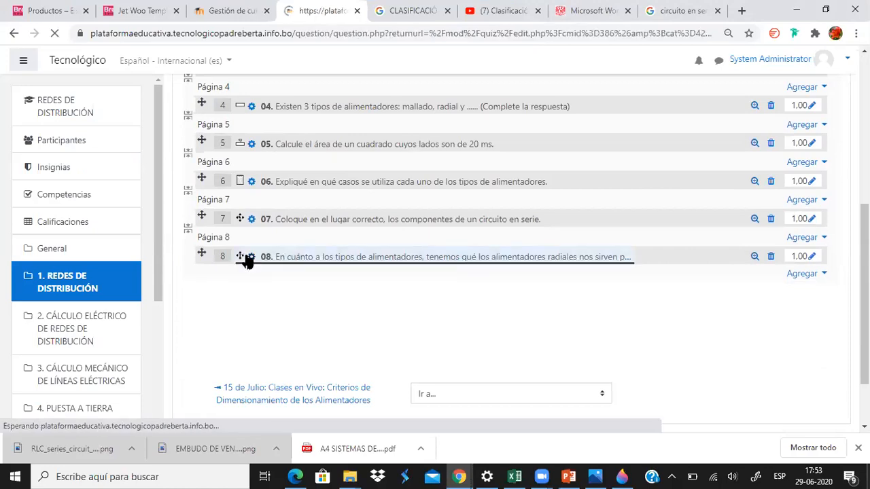
pyautogui.scroll(-5, 536, 209)
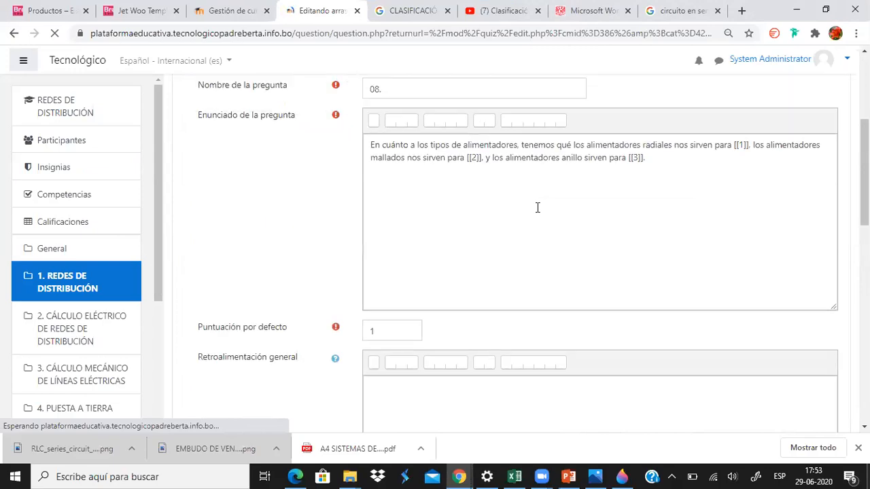
pyautogui.scroll(-3, 687, 177)
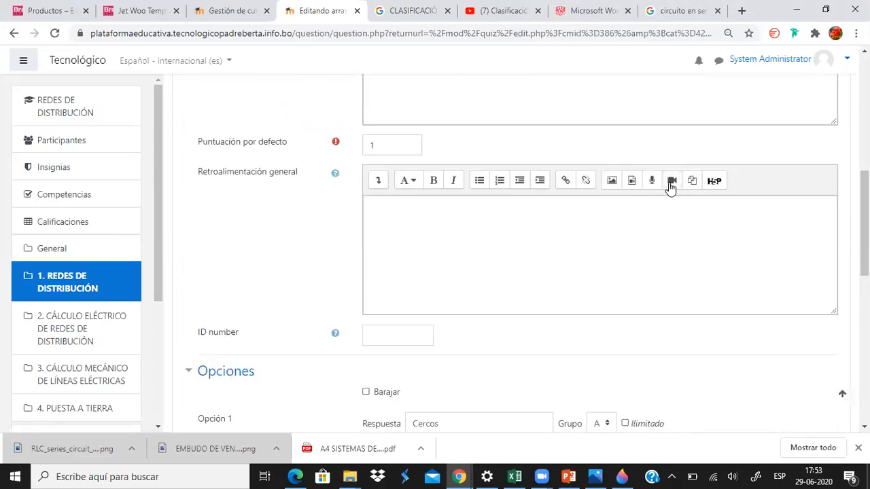
pyautogui.scroll(-3, 666, 191)
pyautogui.scroll(2, 574, 211)
pyautogui.scroll(-6, 571, 210)
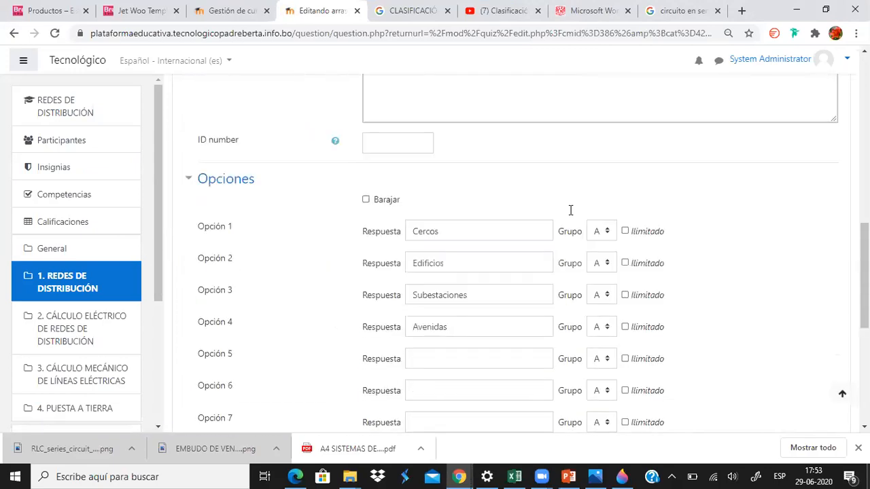
pyautogui.click(200, 266)
pyautogui.scroll(-1, 262, 278)
pyautogui.scroll(1, 230, 236)
pyautogui.scroll(-2, 333, 238)
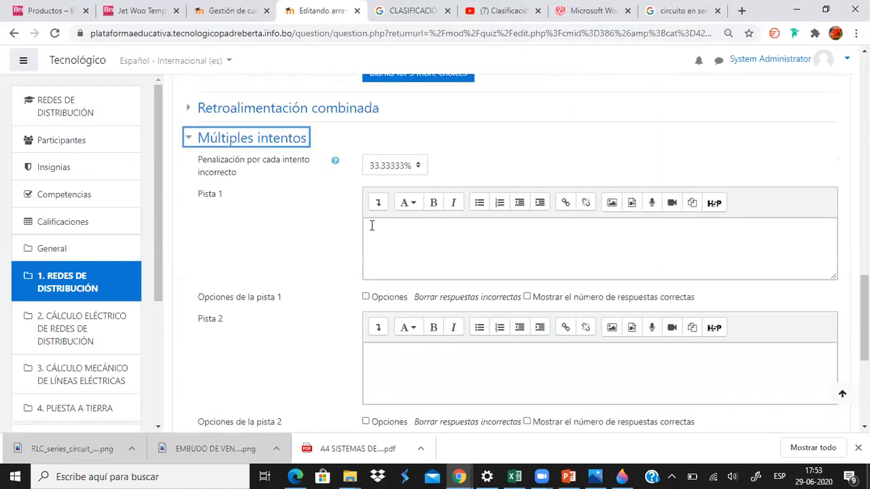
pyautogui.scroll(-3, 417, 210)
pyautogui.scroll(2, 406, 163)
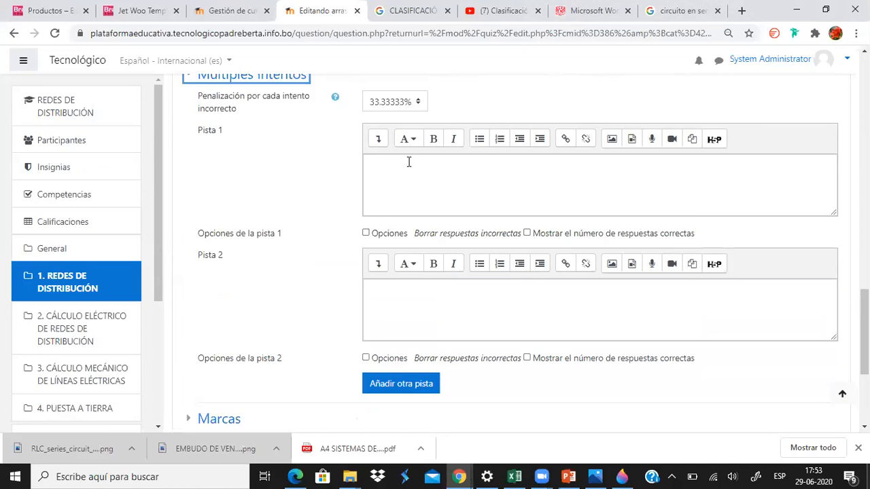
pyautogui.scroll(-3, 202, 254)
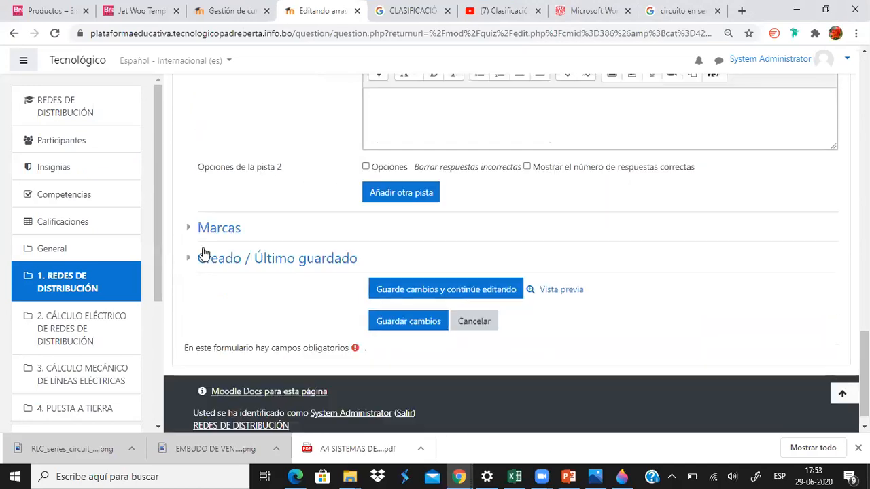
pyautogui.scroll(4, 279, 248)
pyautogui.scroll(-5, 277, 248)
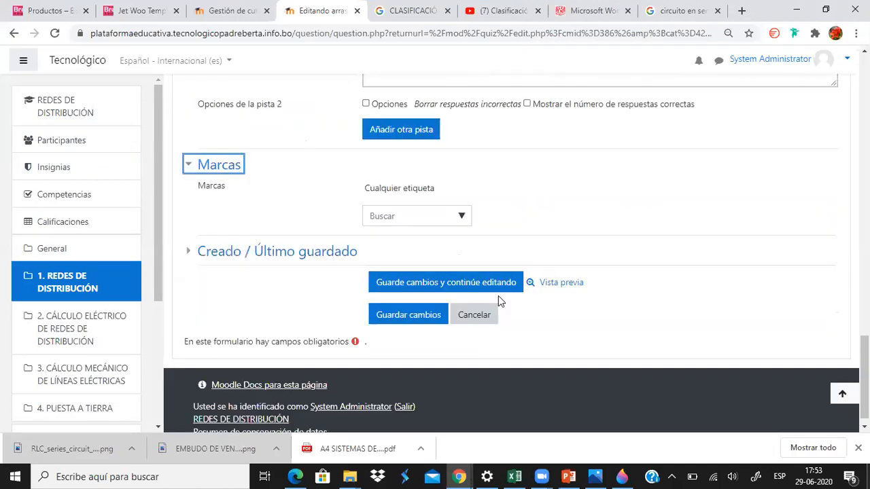
pyautogui.click(394, 305)
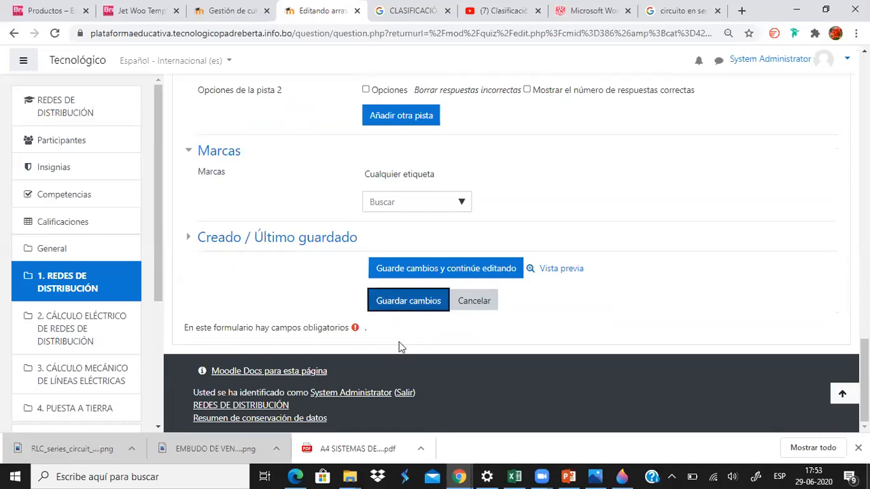
# Add a new drag-and-drop-onto-image question (Arrastrar y soltar sobre una imagen) after question 08 in the quiz.
pyautogui.scroll(-5, 579, 272)
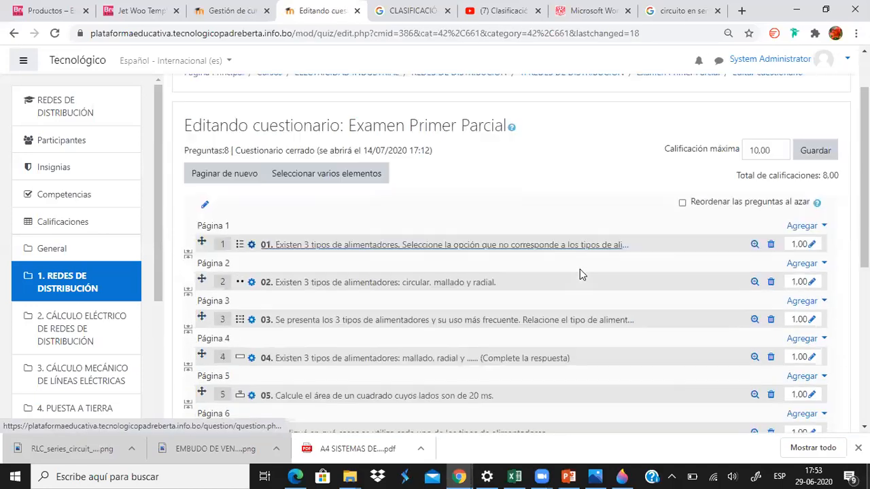
pyautogui.scroll(3, 542, 259)
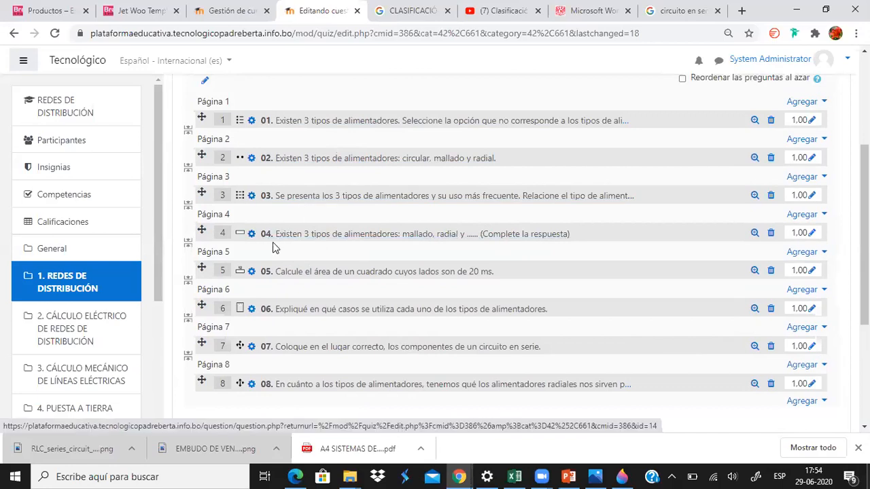
pyautogui.scroll(-1, 320, 268)
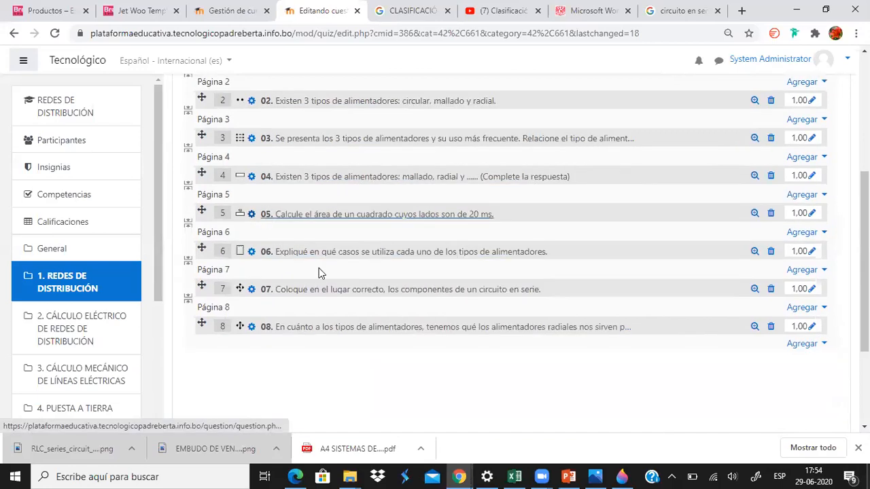
pyautogui.scroll(-1, 321, 272)
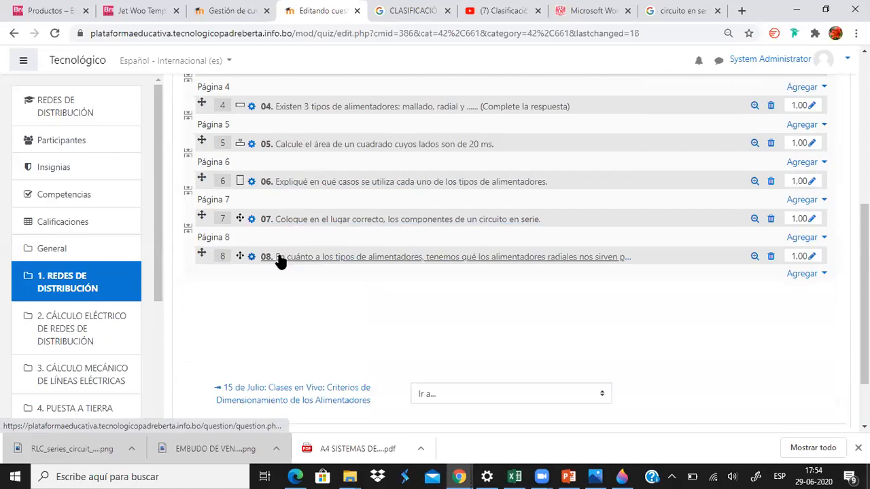
pyautogui.click(799, 275)
pyautogui.click(772, 296)
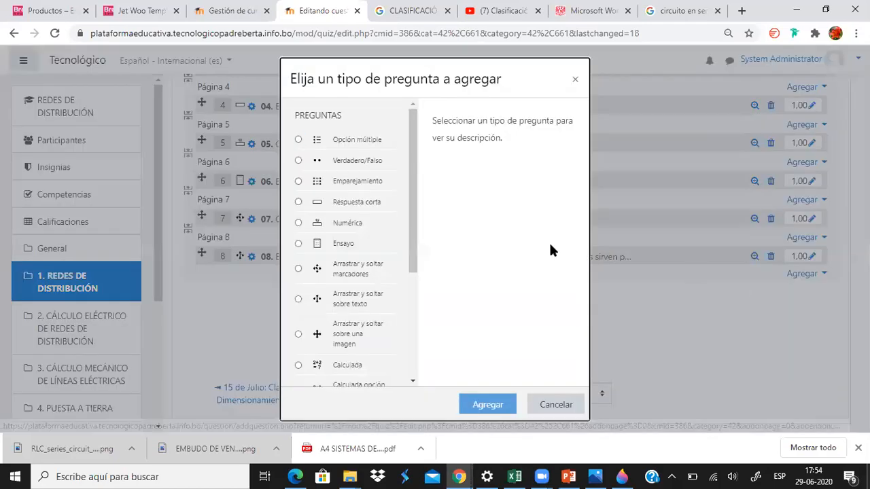
pyautogui.scroll(-1, 389, 259)
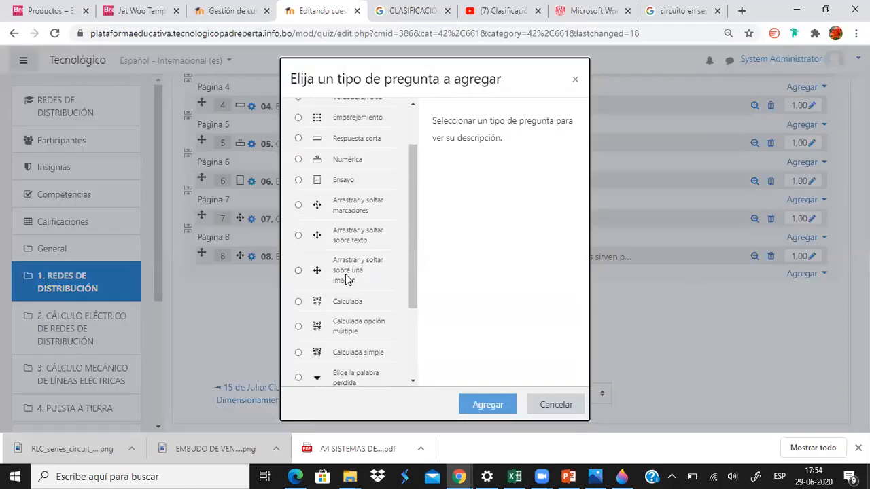
pyautogui.click(308, 273)
pyautogui.click(476, 406)
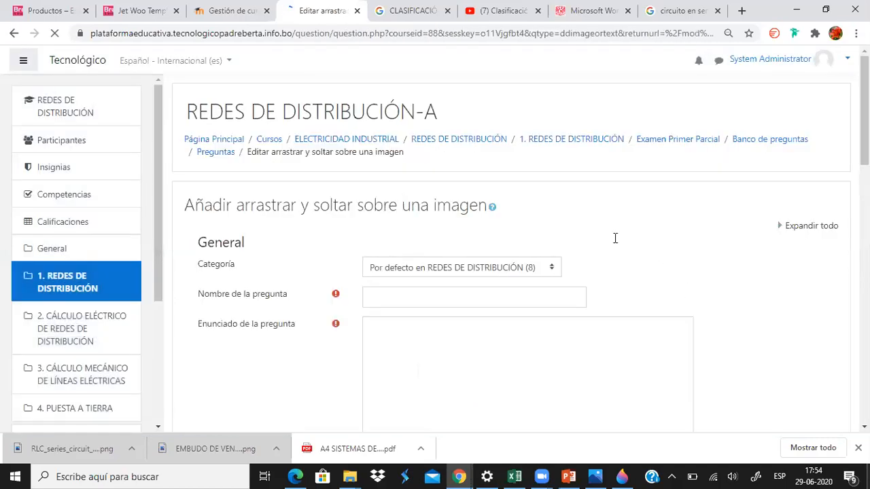
# Name the new drag-and-drop-onto-image question "09.", keeping the default category.
pyautogui.scroll(-2, 615, 238)
pyautogui.click(476, 98)
pyautogui.click(631, 96)
pyautogui.click(521, 132)
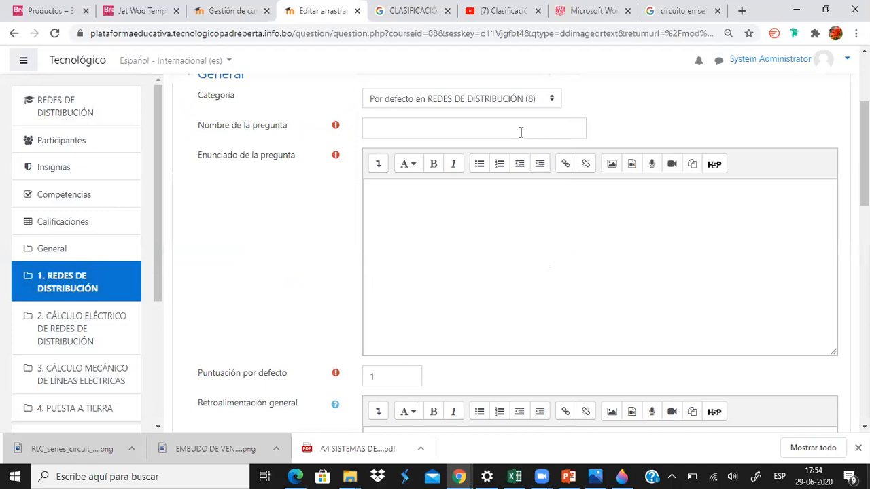
pyautogui.write('09.')
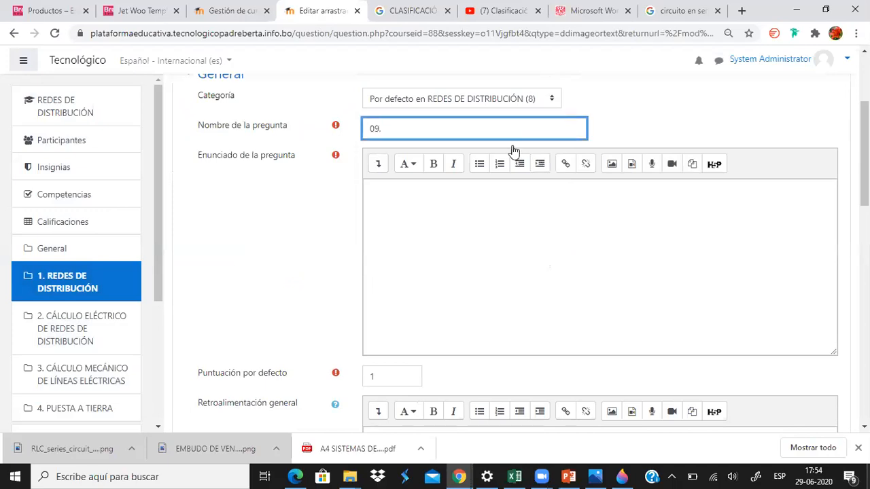
# Enter "Marcador sobre imagen." as the question text of question 09.
pyautogui.scroll(-2, 515, 151)
pyautogui.scroll(2, 513, 164)
pyautogui.click(478, 224)
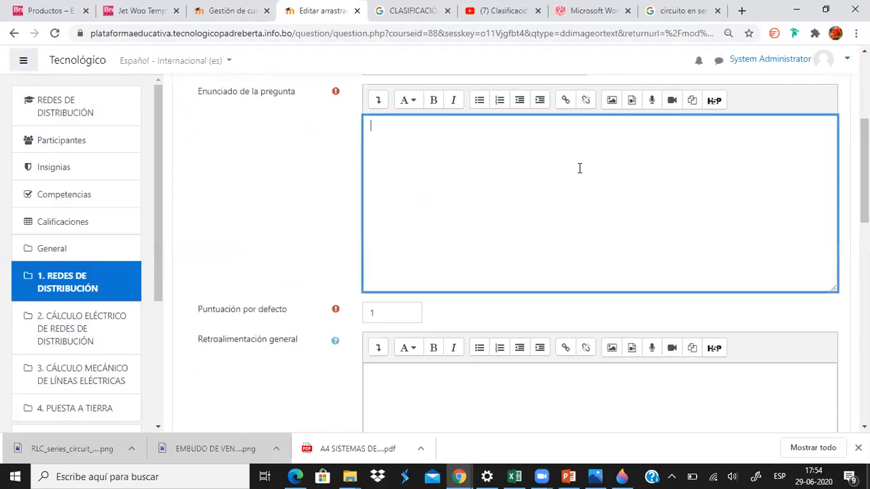
pyautogui.scroll(2, 580, 176)
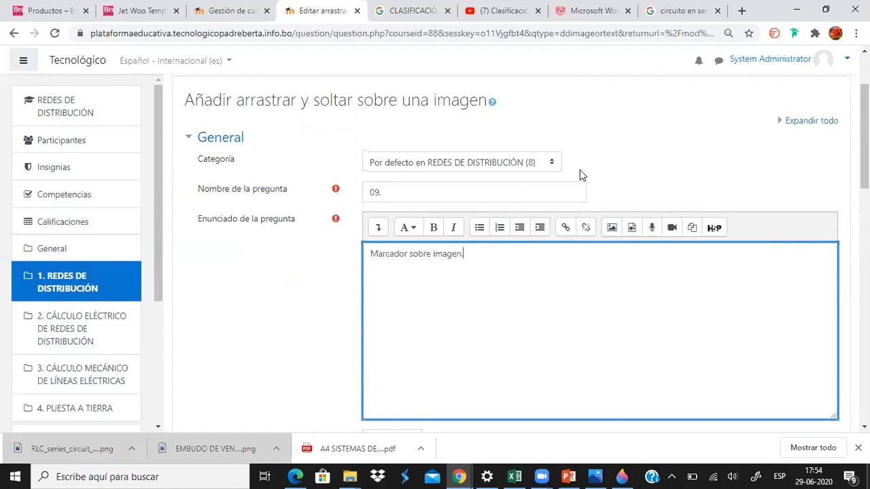
# Upload the file "circuito en serie.png" as the background image of the question.
pyautogui.scroll(-8, 580, 175)
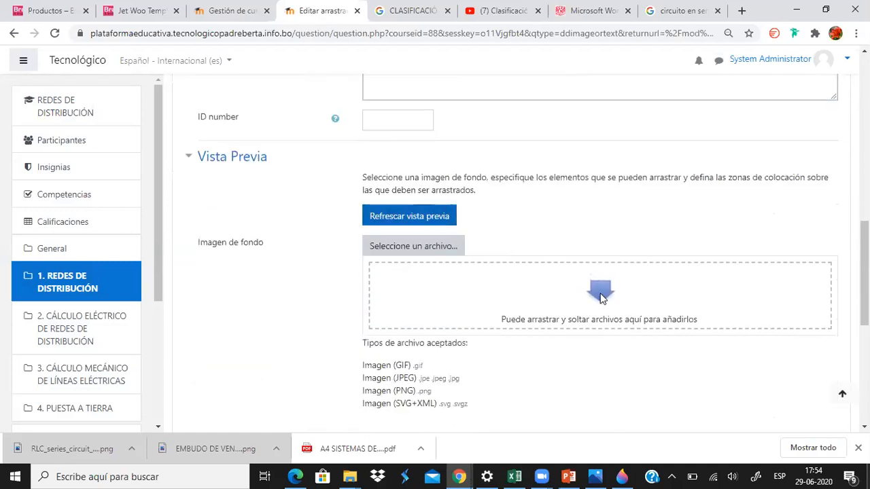
pyautogui.click(403, 249)
pyautogui.click(251, 198)
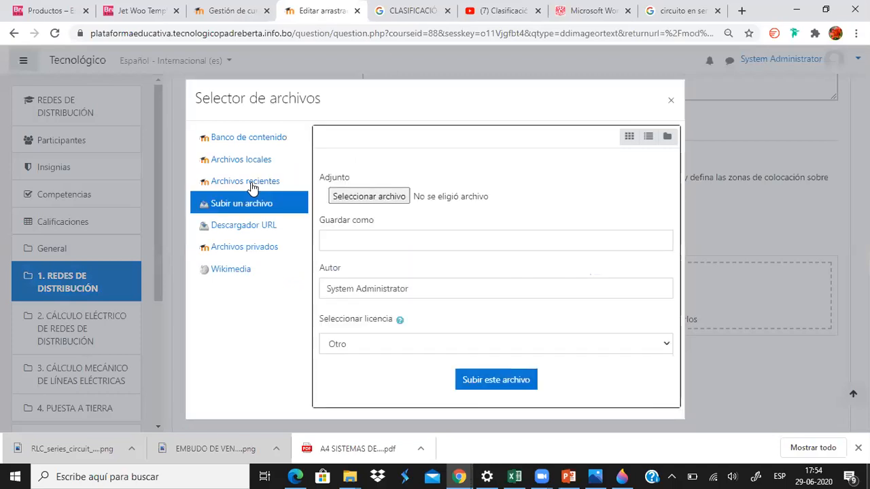
pyautogui.click(370, 200)
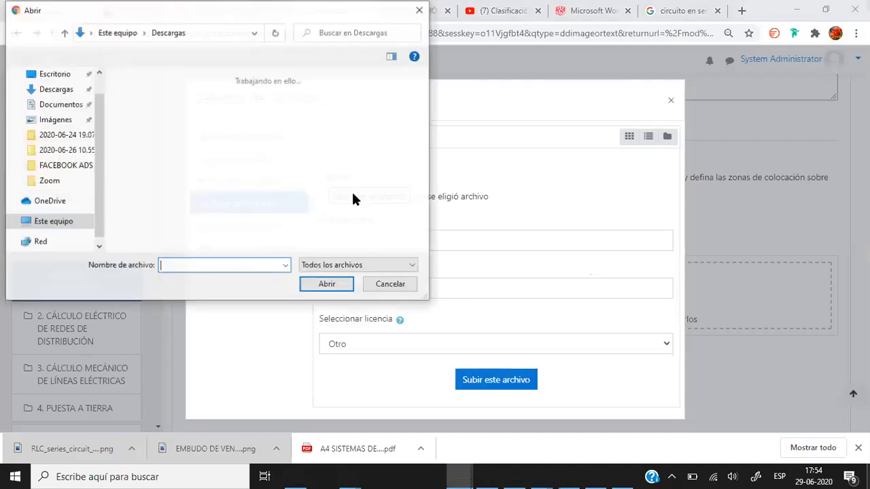
pyautogui.click(139, 113)
pyautogui.click(328, 284)
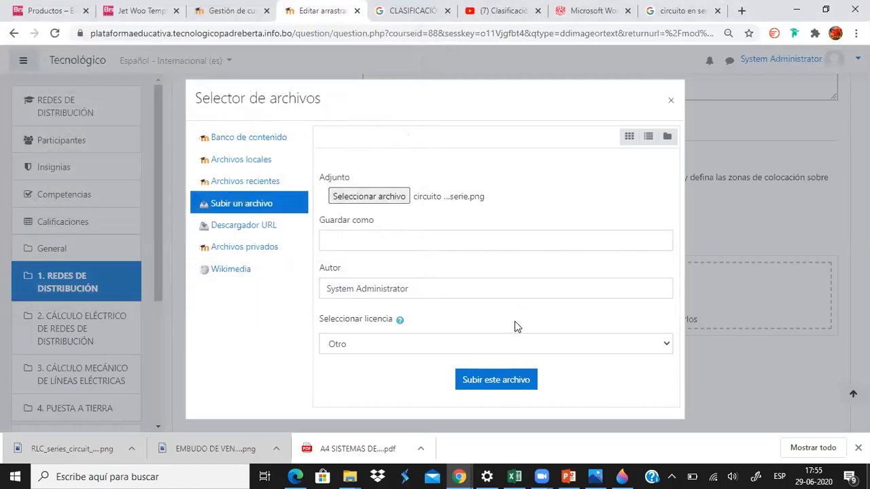
pyautogui.click(500, 382)
# Set draggable item 1 to the draggable text type (Texto arrastrable) with the text "V".
pyautogui.scroll(-10, 655, 313)
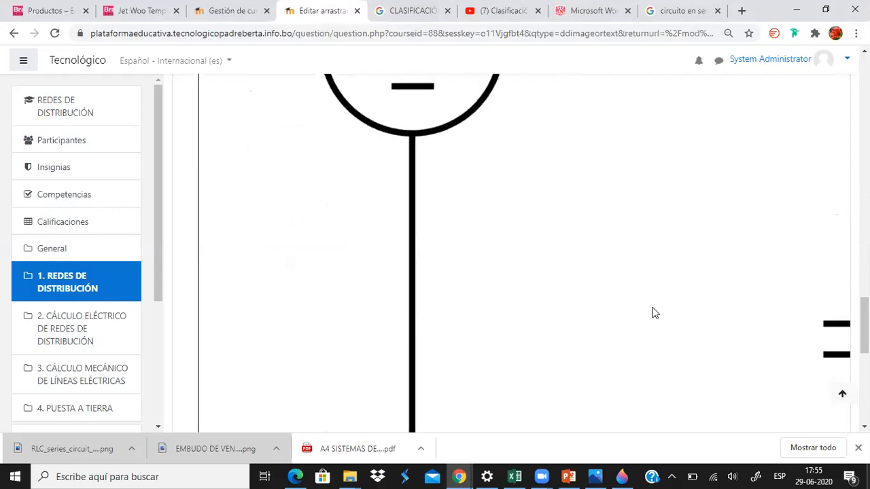
pyautogui.scroll(-10, 649, 315)
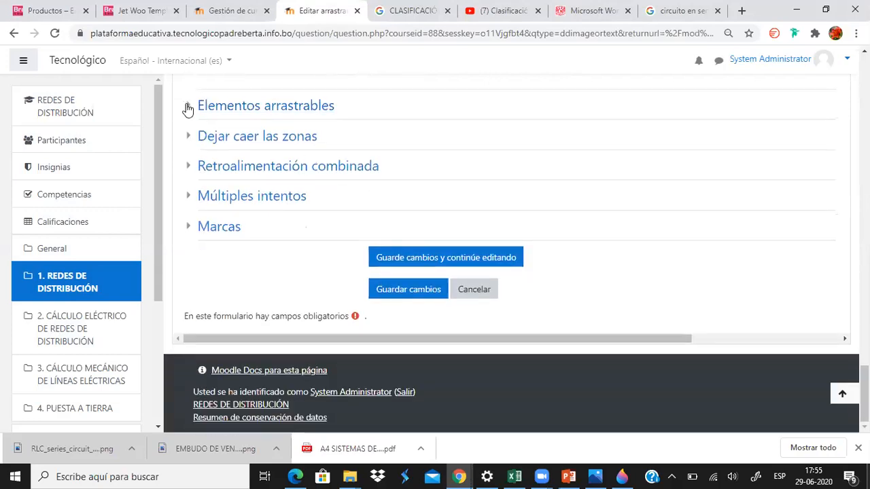
pyautogui.click(188, 109)
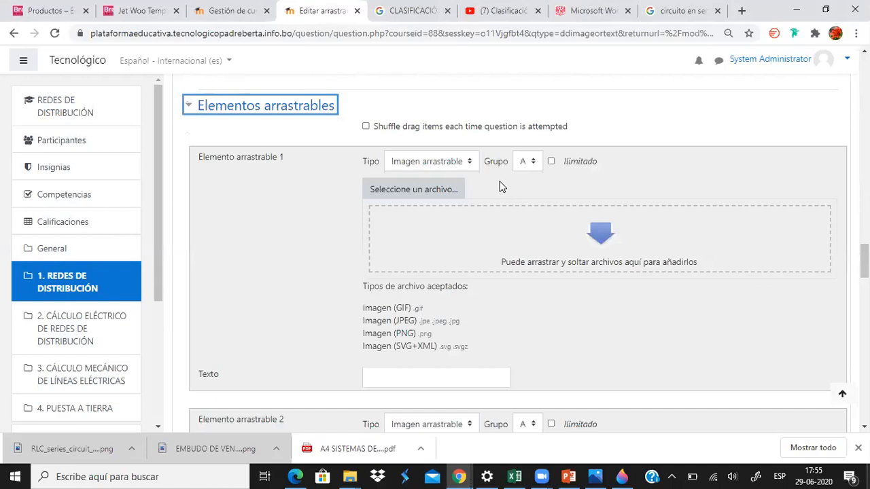
pyautogui.click(464, 162)
pyautogui.click(445, 203)
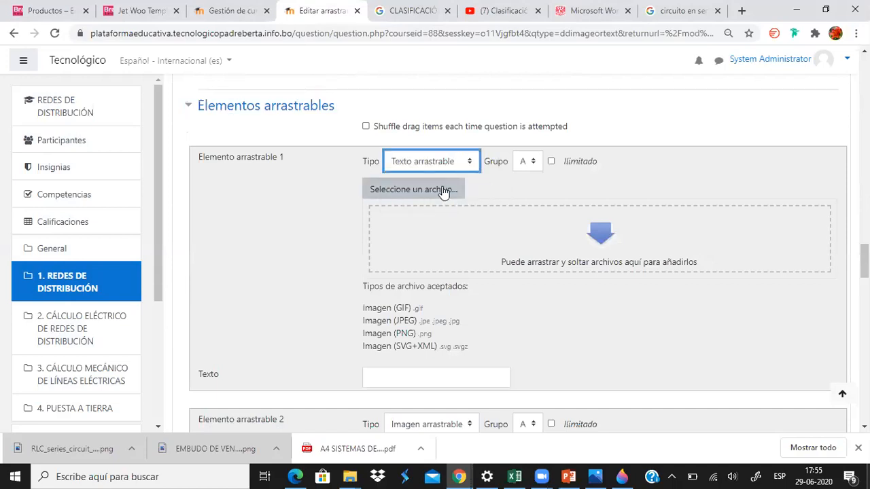
pyautogui.scroll(-2, 407, 272)
pyautogui.click(406, 254)
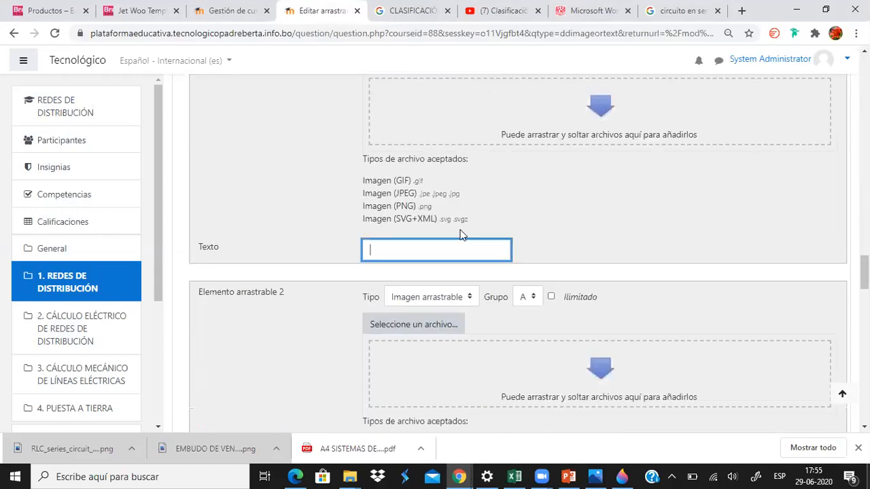
pyautogui.scroll(1, 460, 231)
pyautogui.write('V')
# Make draggable item 2 a draggable text with the text "C".
pyautogui.scroll(-2, 460, 247)
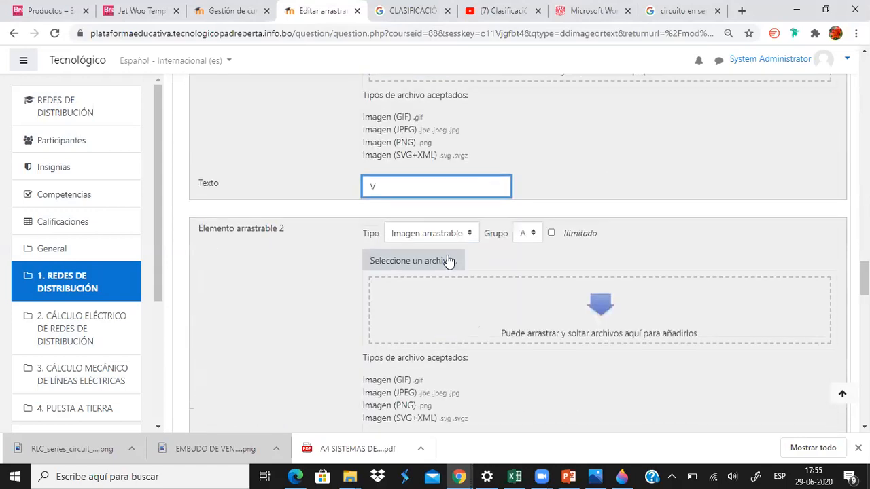
pyautogui.click(445, 234)
pyautogui.click(448, 273)
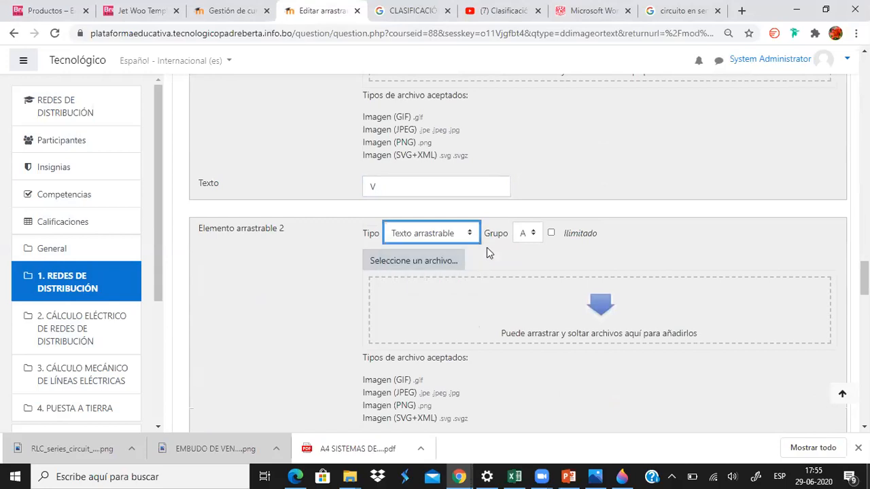
pyautogui.scroll(-3, 487, 248)
pyautogui.click(450, 252)
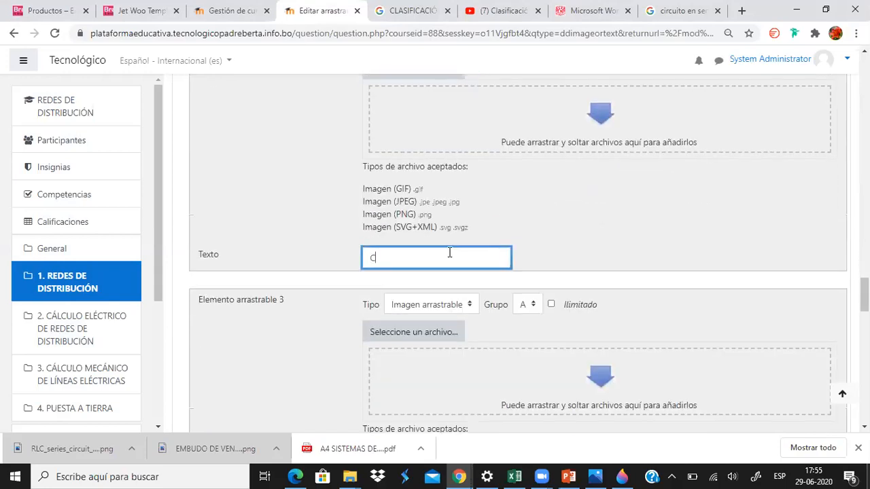
# Make draggable item 3 a draggable text with the text "I".
pyautogui.scroll(-2, 450, 253)
pyautogui.click(424, 176)
pyautogui.click(406, 219)
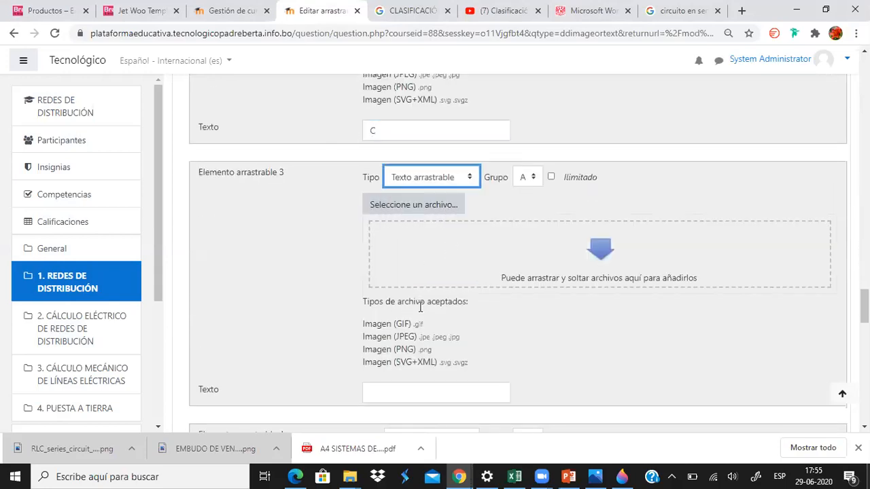
pyautogui.scroll(-3, 421, 307)
pyautogui.click(410, 204)
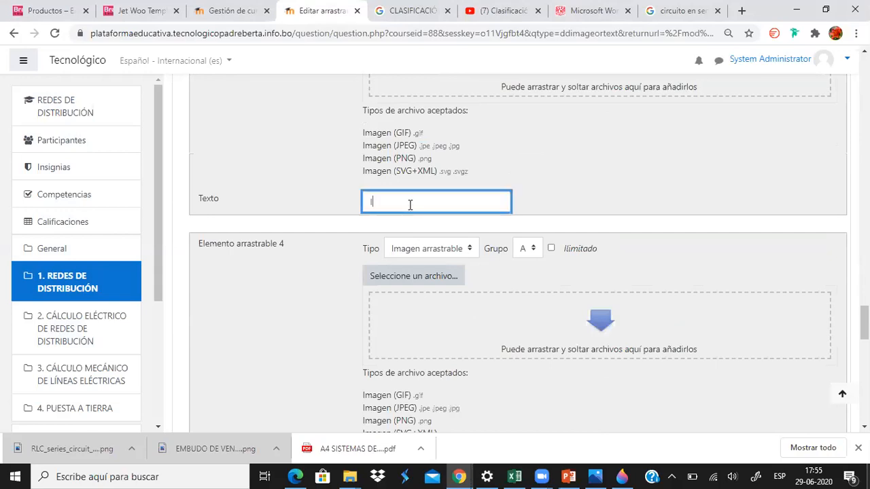
# Make draggable item 4 a draggable text with the text "R".
pyautogui.click(443, 253)
pyautogui.click(435, 290)
pyautogui.click(441, 280)
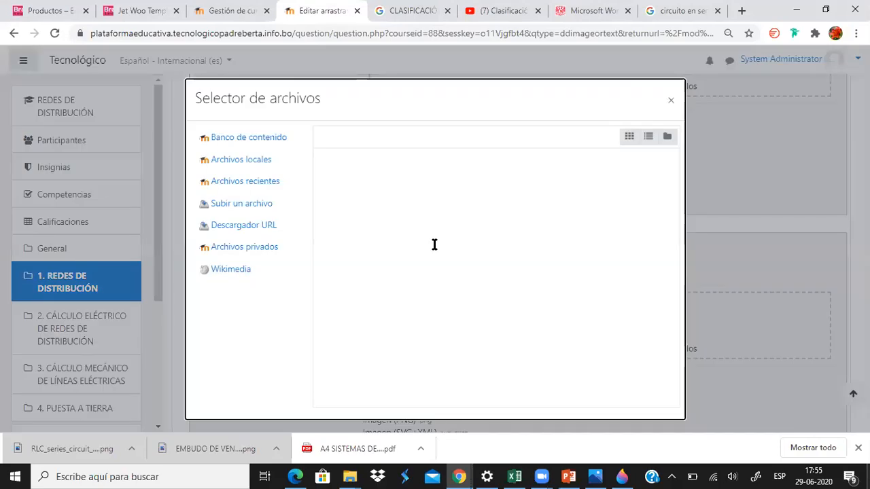
pyautogui.click(670, 100)
pyautogui.scroll(-3, 503, 224)
pyautogui.click(429, 272)
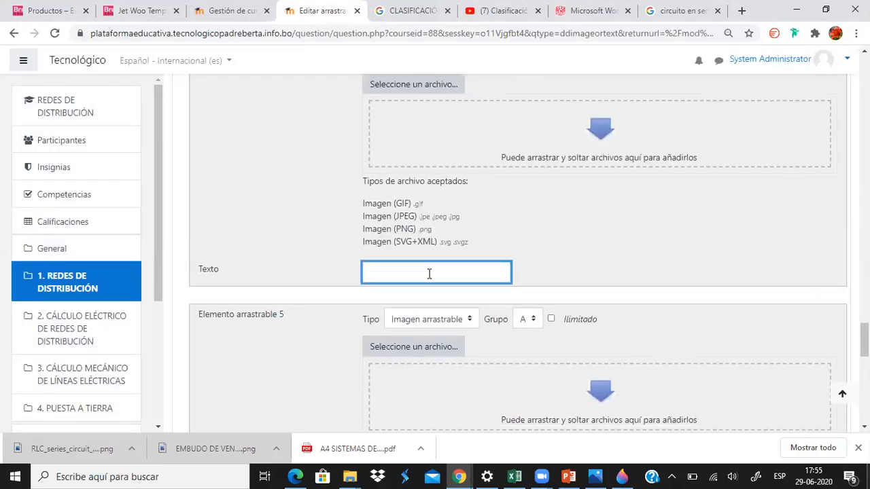
pyautogui.scroll(12, 430, 271)
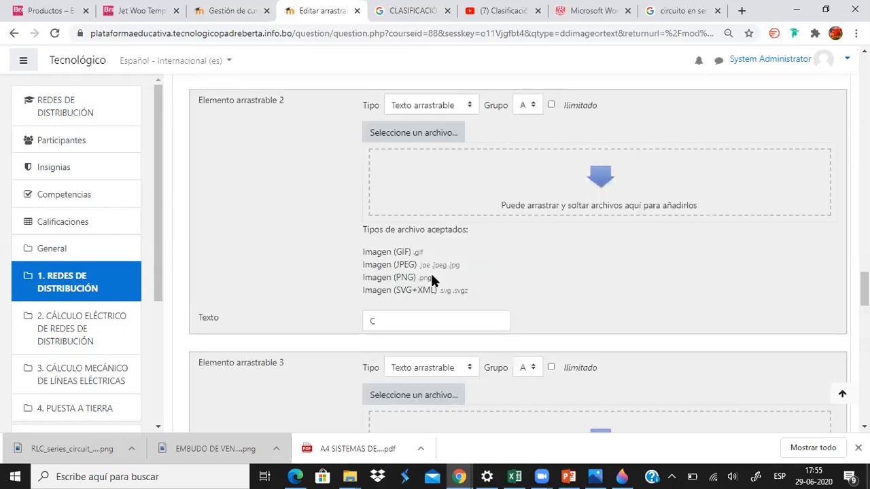
pyautogui.scroll(3, 430, 272)
pyautogui.scroll(-12, 431, 272)
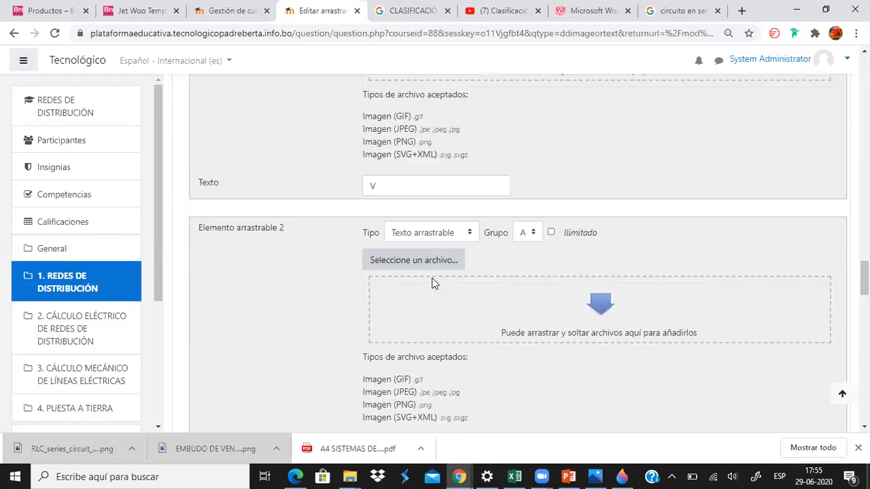
pyautogui.scroll(-4, 432, 287)
pyautogui.write('R')
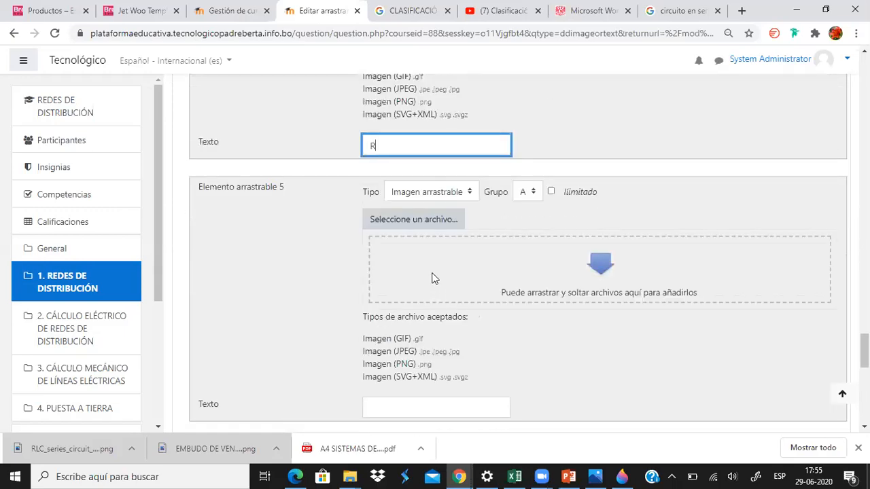
# Make draggable item 5 a draggable text with the text "C".
pyautogui.click(444, 193)
pyautogui.click(425, 233)
pyautogui.scroll(-4, 402, 289)
pyautogui.click(479, 163)
pyautogui.write('C')
# Review the background circuit image and the type and text of each draggable item in the question form.
pyautogui.scroll(-5, 649, 214)
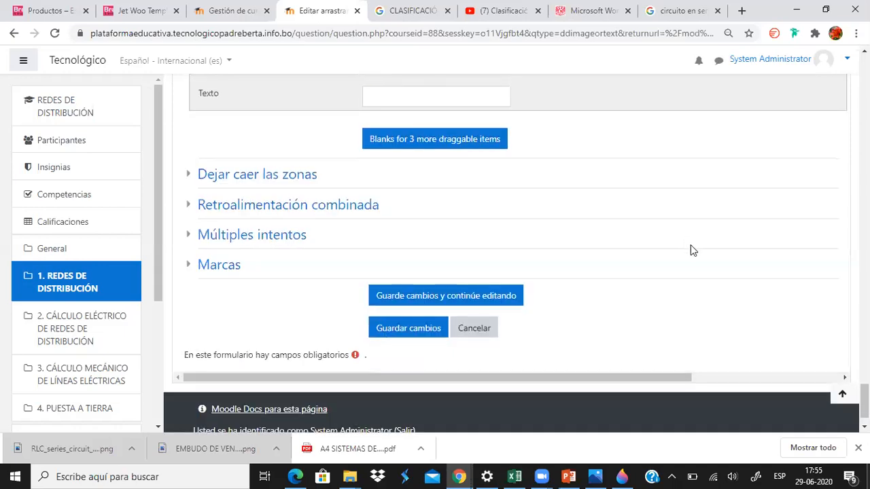
pyautogui.scroll(14, 691, 245)
pyautogui.scroll(5, 658, 273)
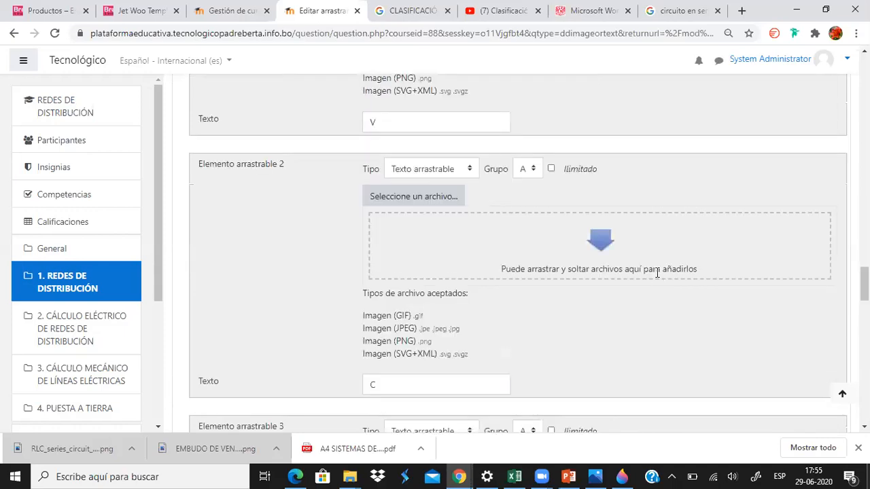
pyautogui.scroll(8, 657, 273)
pyautogui.scroll(12, 656, 272)
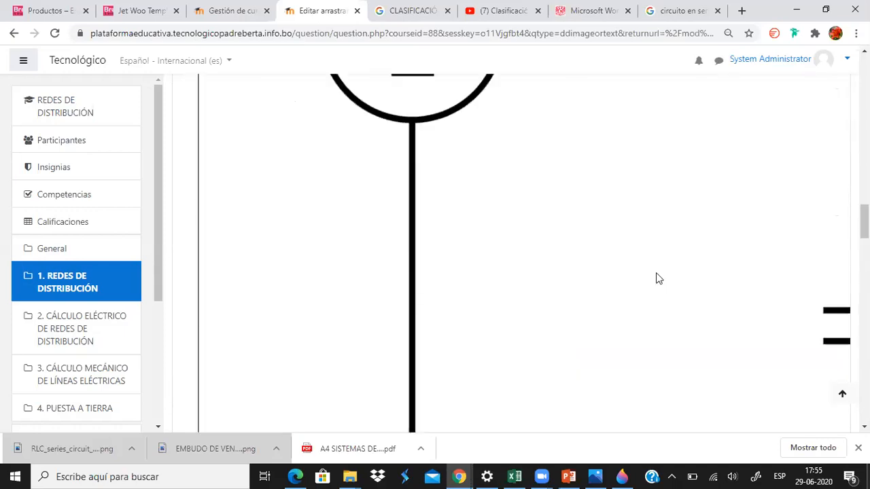
pyautogui.scroll(4, 649, 287)
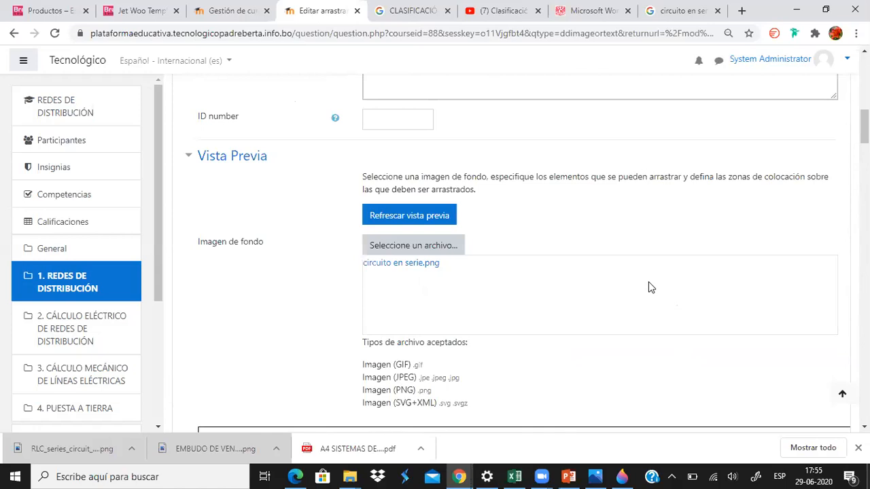
pyautogui.scroll(1, 649, 287)
pyautogui.scroll(-10, 648, 287)
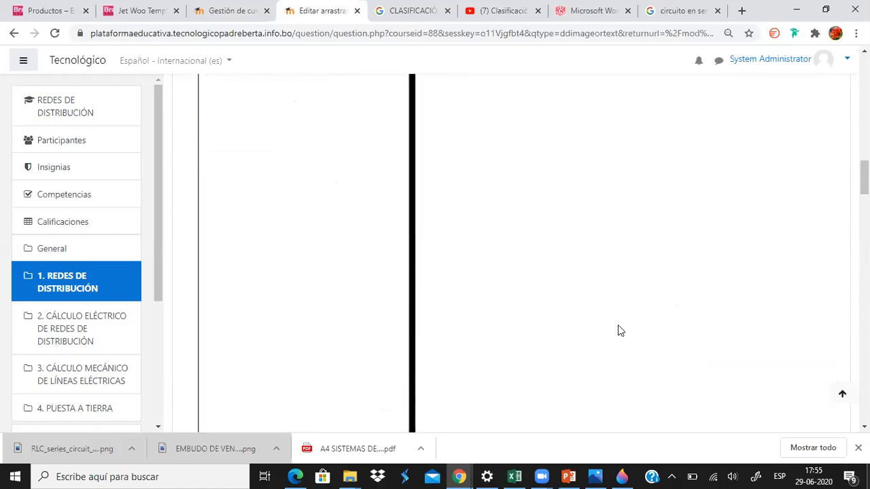
pyautogui.scroll(-5, 610, 340)
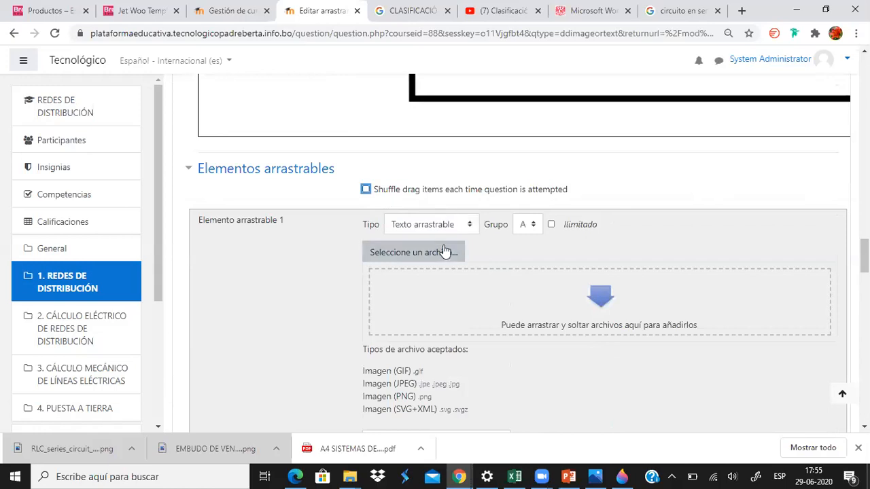
pyautogui.scroll(-4, 486, 278)
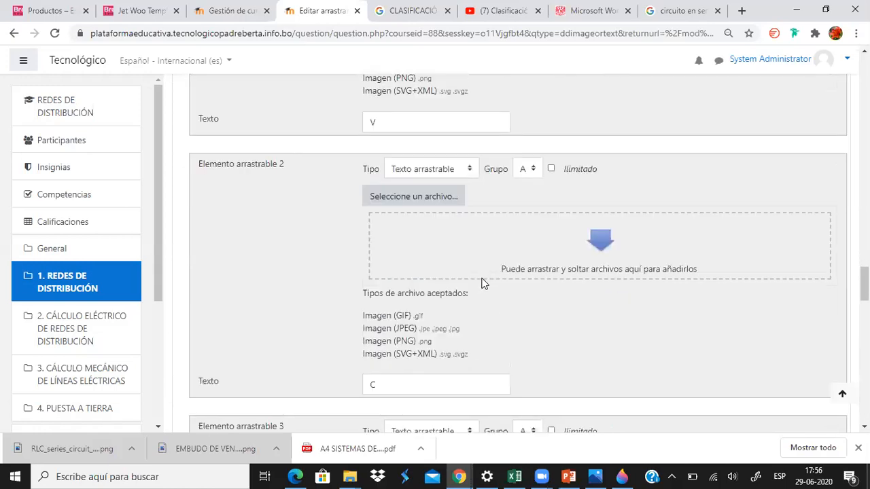
pyautogui.scroll(-3, 478, 276)
pyautogui.scroll(-9, 478, 276)
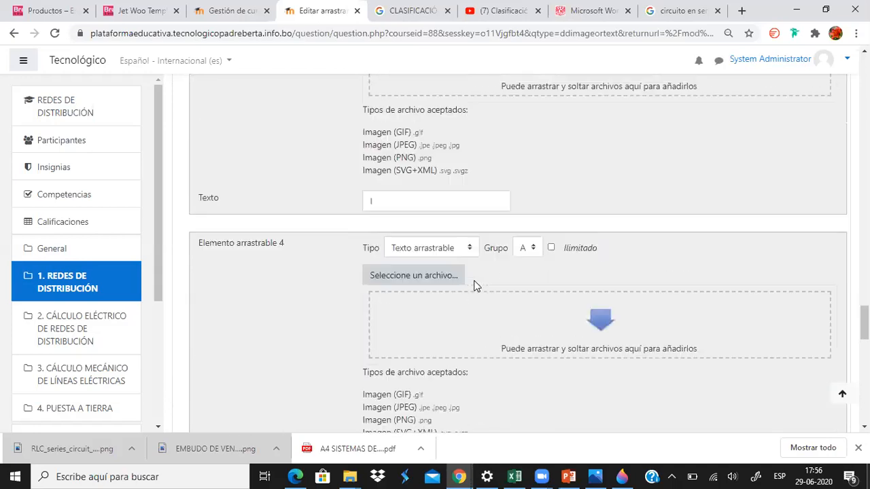
pyautogui.scroll(-5, 472, 286)
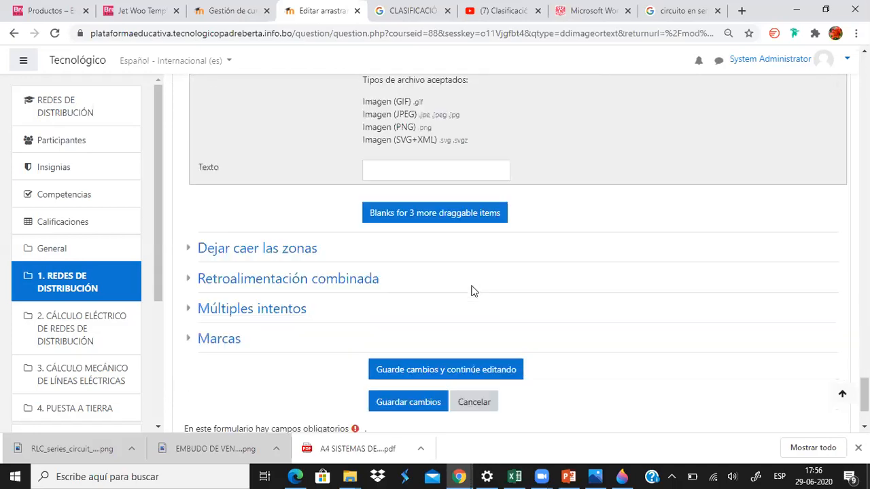
# Expand the drop zones section and assign draggable item "1. V" to drop zone 1.
pyautogui.click(301, 182)
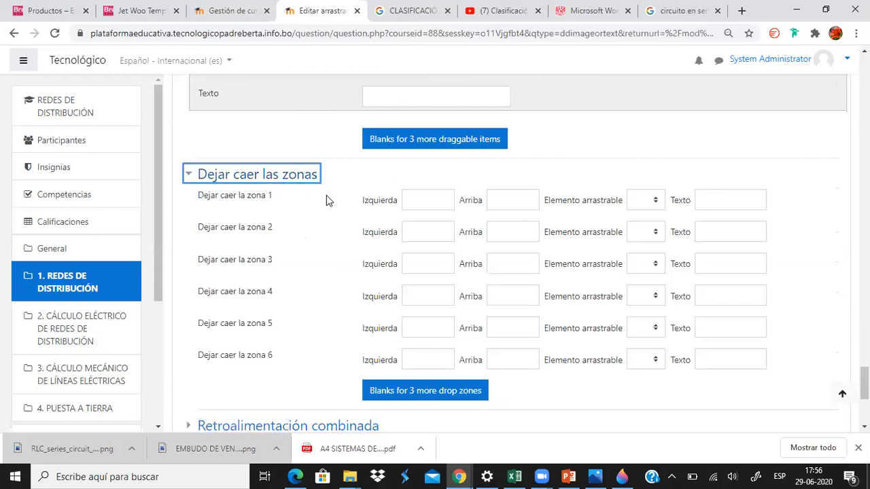
pyautogui.click(646, 199)
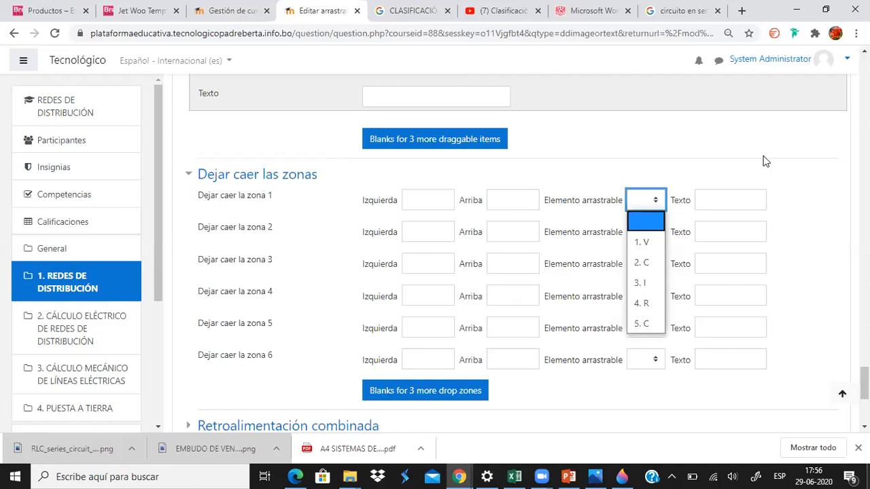
pyautogui.scroll(6, 680, 199)
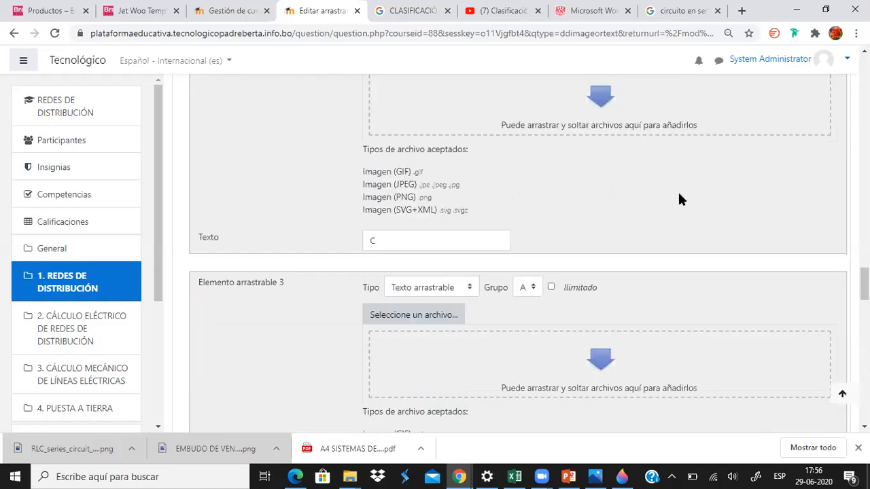
pyautogui.scroll(10, 679, 194)
pyautogui.scroll(-4, 393, 226)
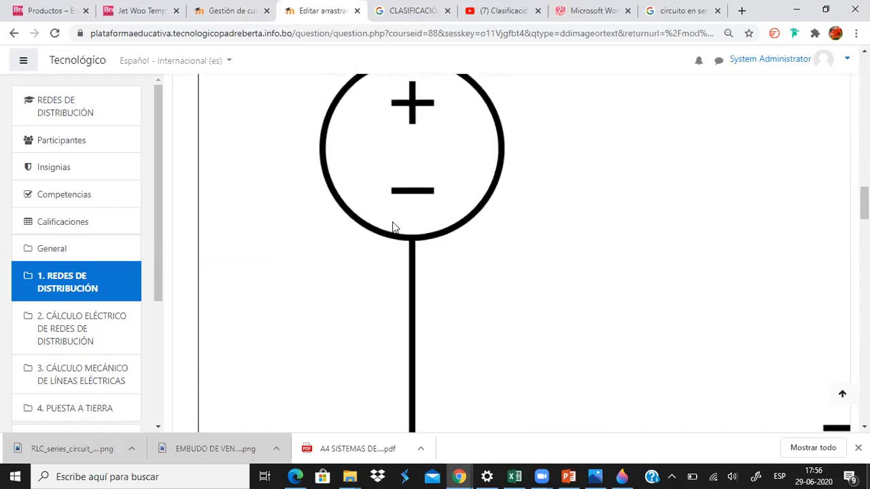
pyautogui.scroll(-4, 293, 187)
pyautogui.scroll(5, 299, 195)
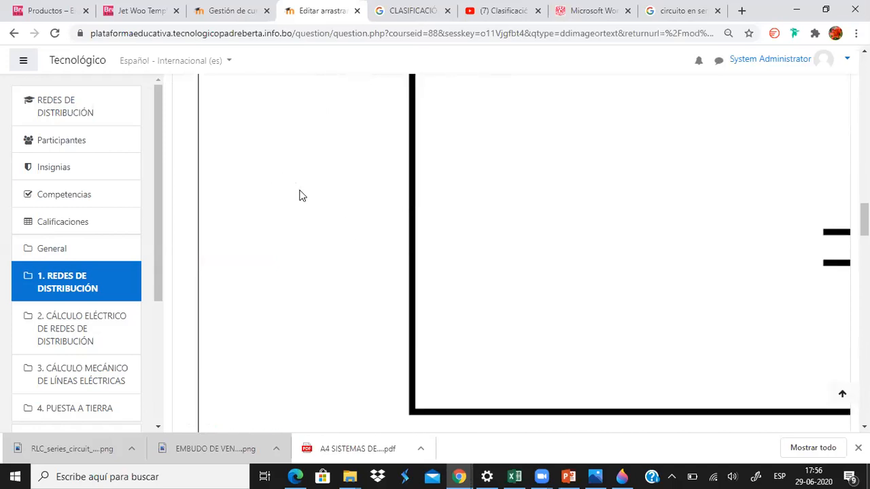
pyautogui.scroll(-15, 377, 244)
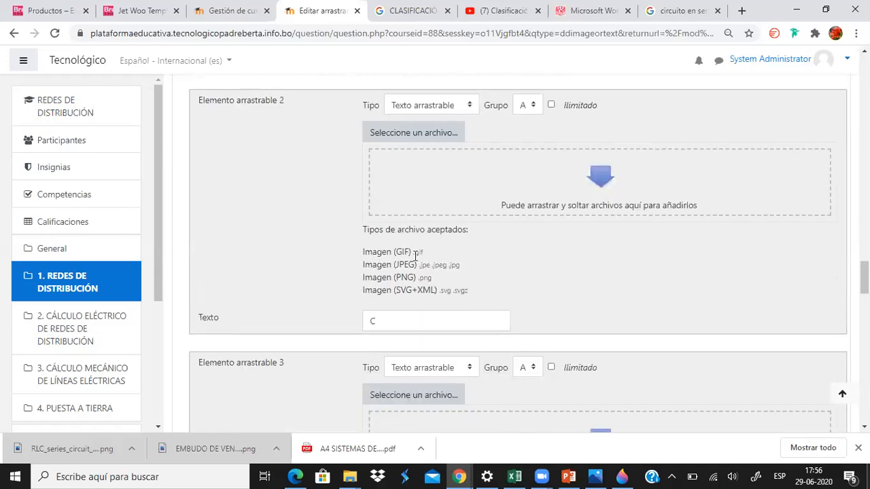
pyautogui.scroll(-8, 421, 263)
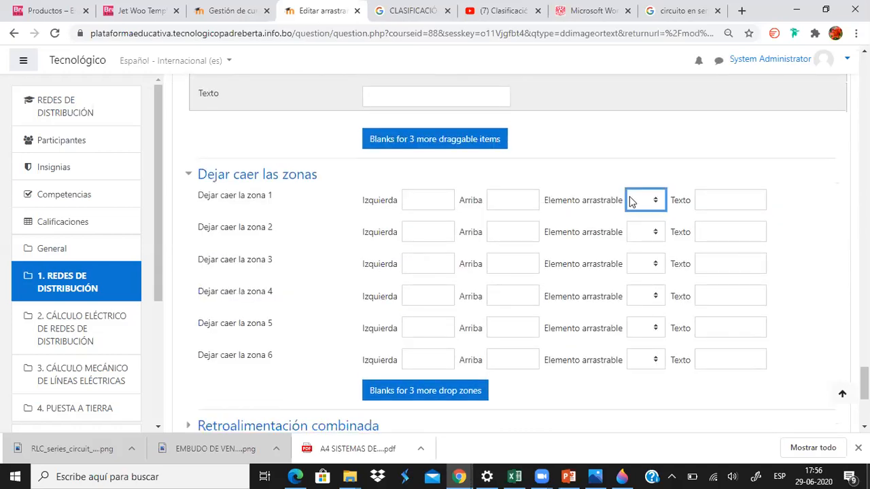
pyautogui.click(657, 198)
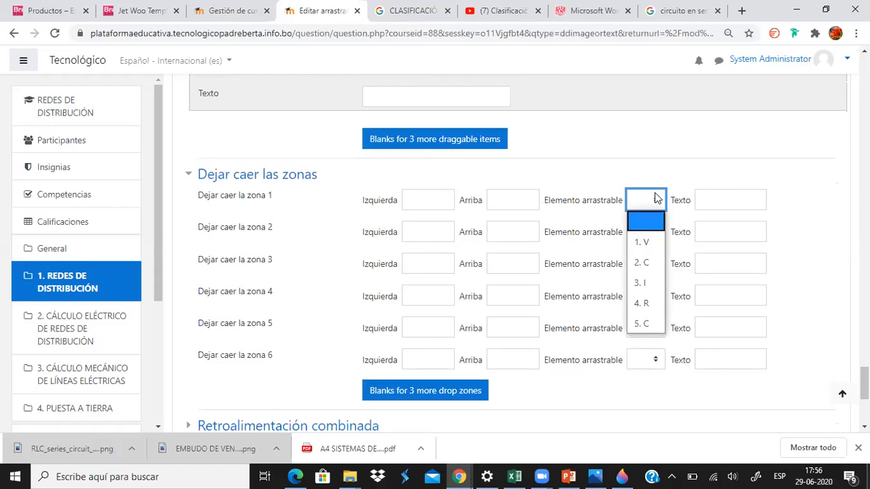
pyautogui.click(639, 242)
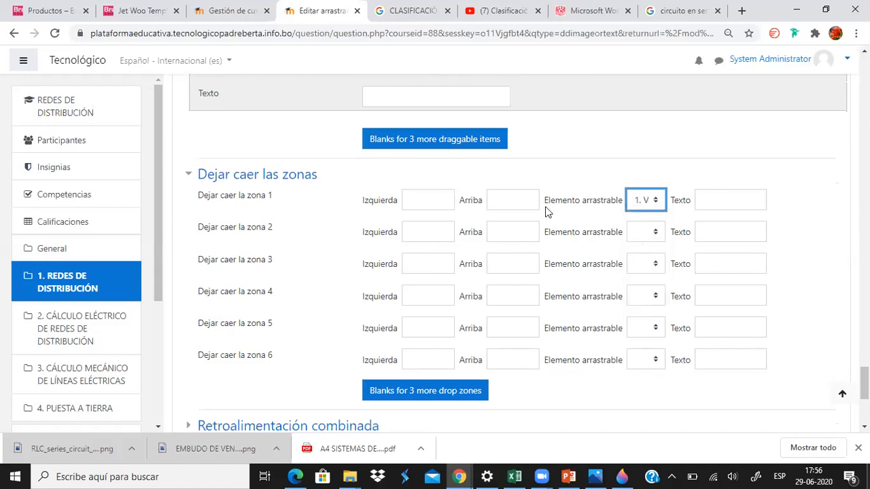
# Expand the combined feedback section and try to save question 09 without coordinates for drop zone 1.
pyautogui.click(429, 199)
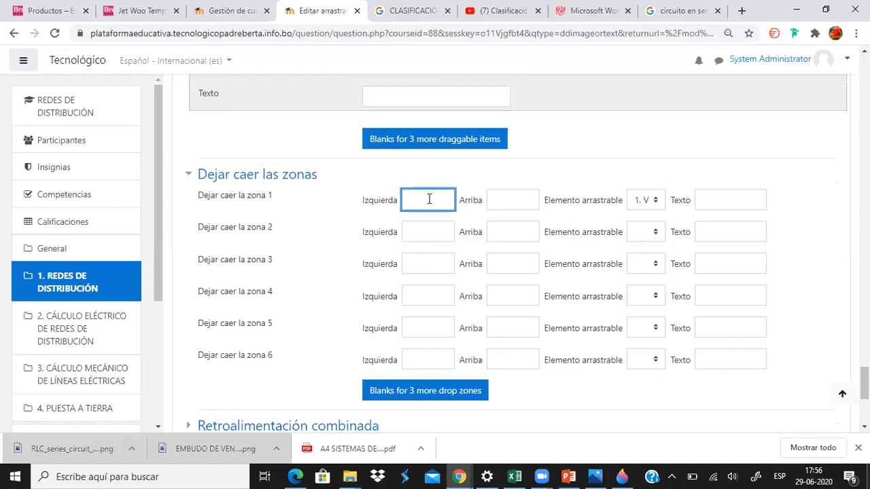
pyautogui.scroll(-3, 431, 207)
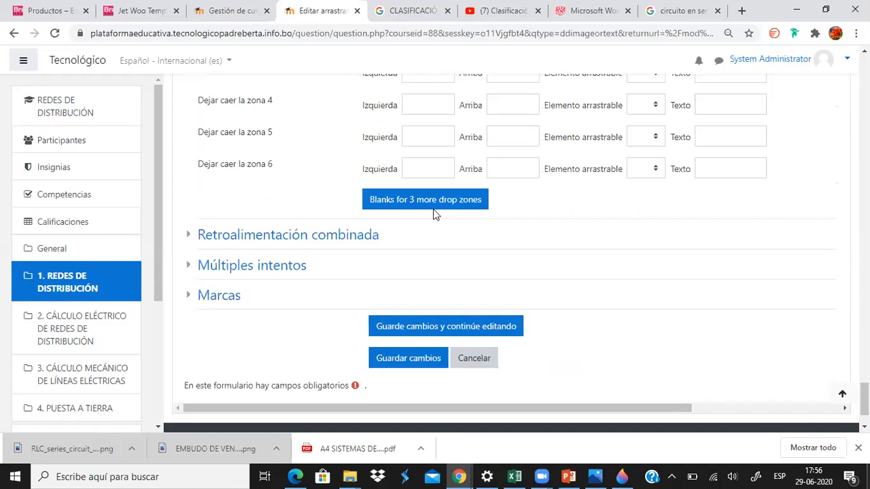
pyautogui.click(307, 237)
pyautogui.scroll(-10, 355, 272)
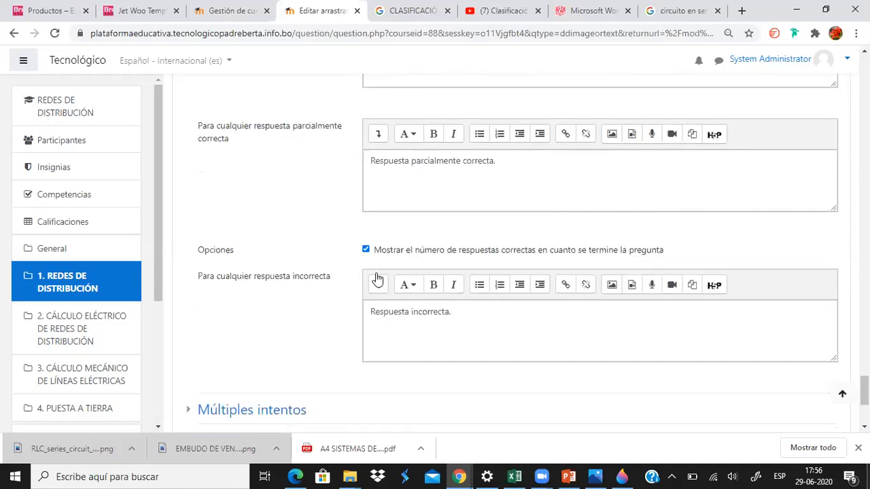
pyautogui.click(408, 290)
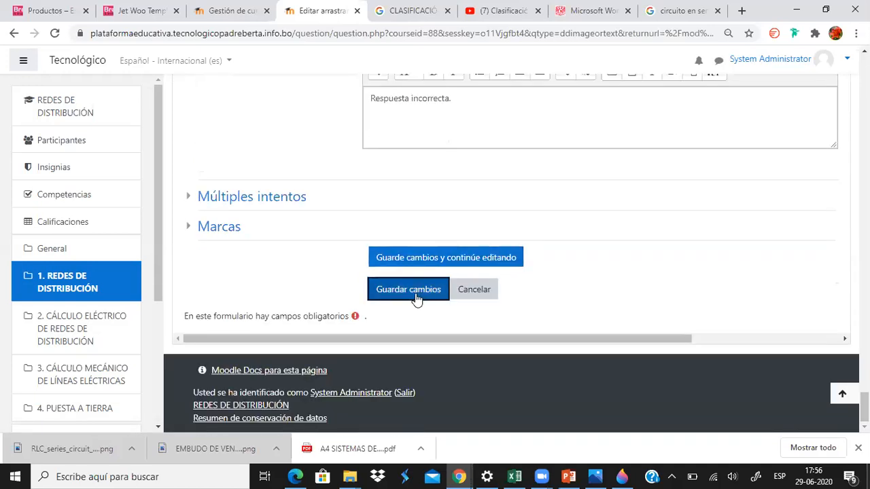
# Set drop zone 1's Izquierda coordinate to 100 and Arriba coordinate to 50, and save the question.
pyautogui.scroll(-10, 384, 277)
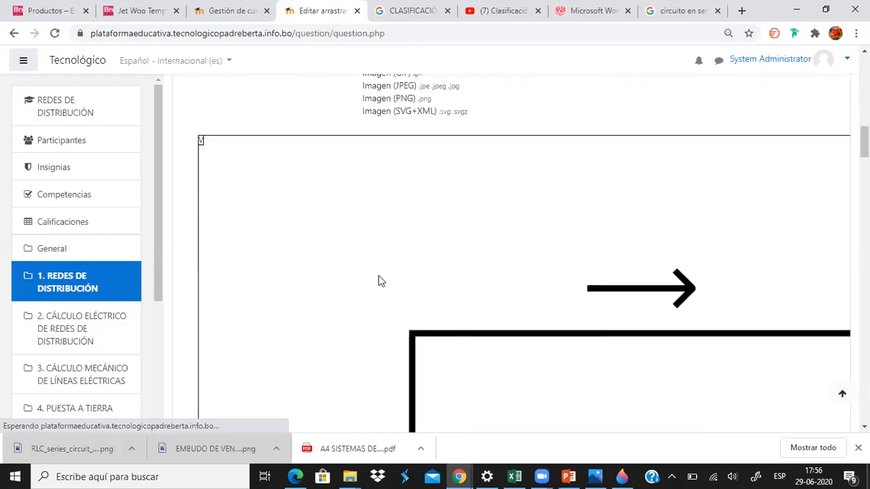
pyautogui.scroll(7, 390, 274)
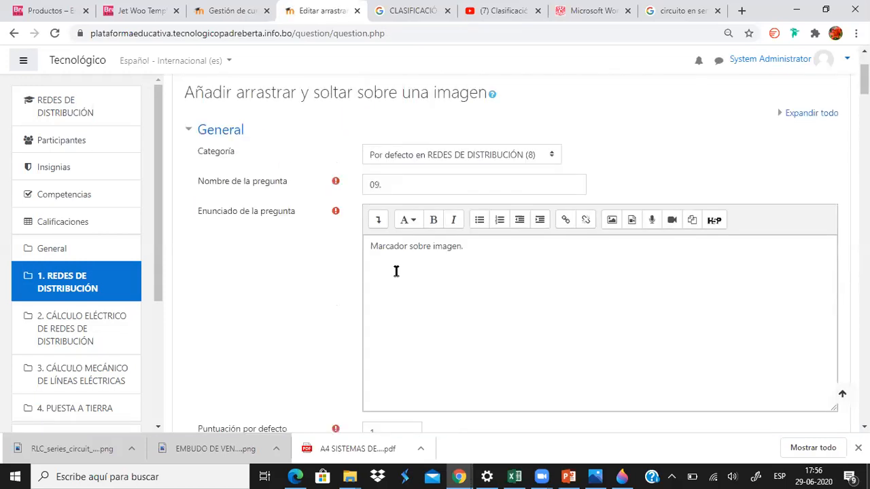
pyautogui.scroll(-4, 757, 151)
pyautogui.moveTo(864, 90); pyautogui.dragTo(864, 365)
pyautogui.scroll(1, 787, 314)
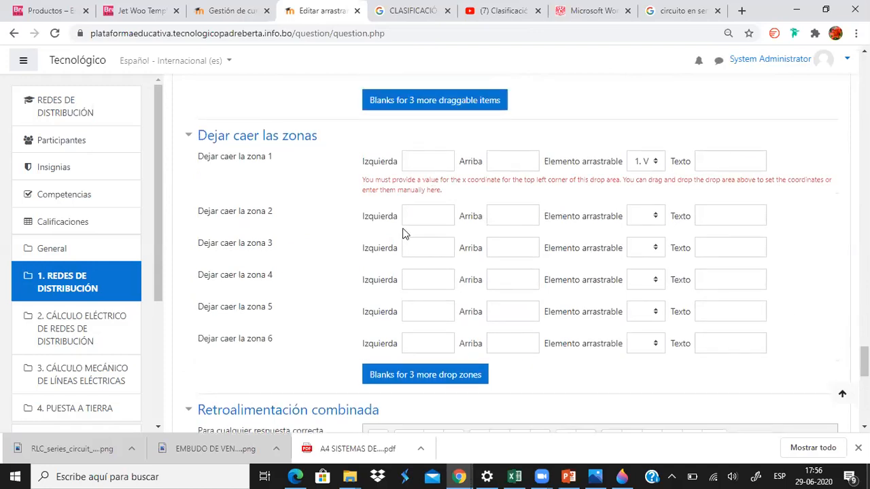
pyautogui.click(420, 162)
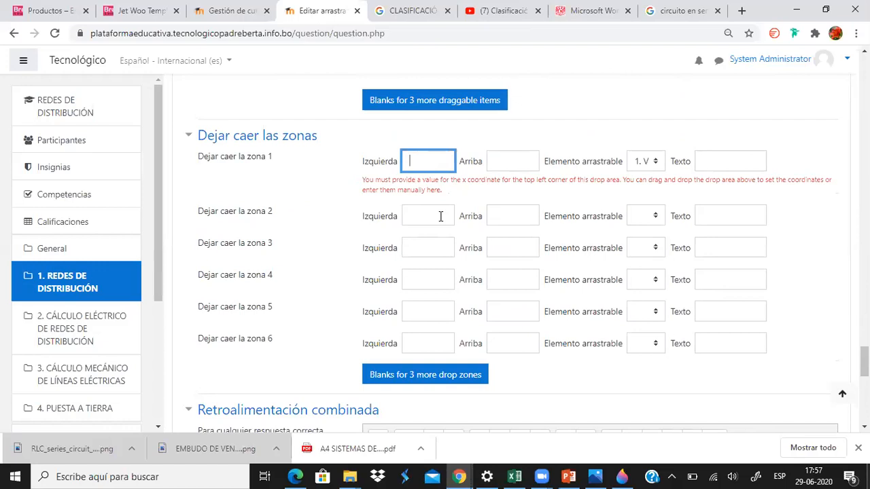
pyautogui.write('100')
pyautogui.click(503, 162)
pyautogui.scroll(15, 509, 169)
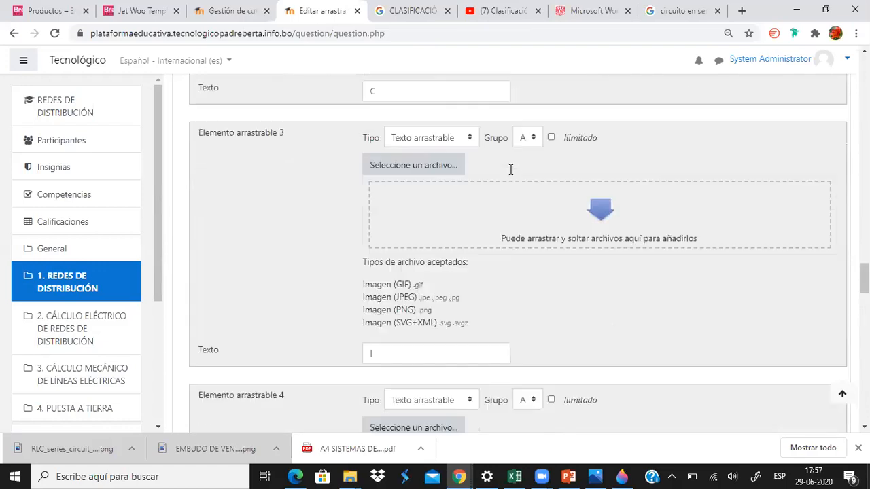
pyautogui.scroll(10, 510, 169)
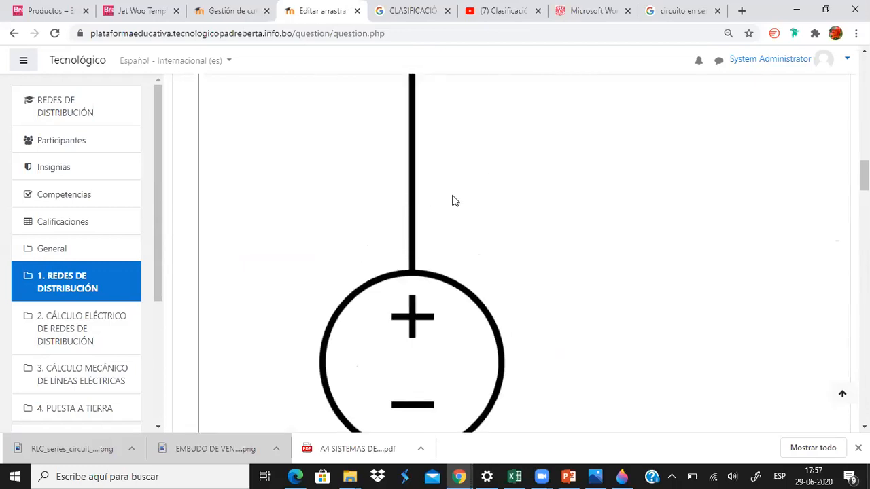
pyautogui.scroll(-15, 454, 202)
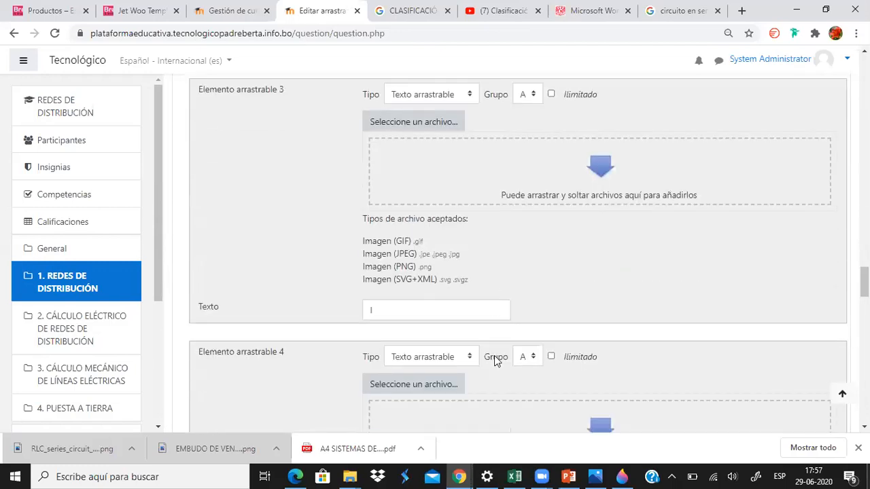
pyautogui.scroll(-10, 497, 355)
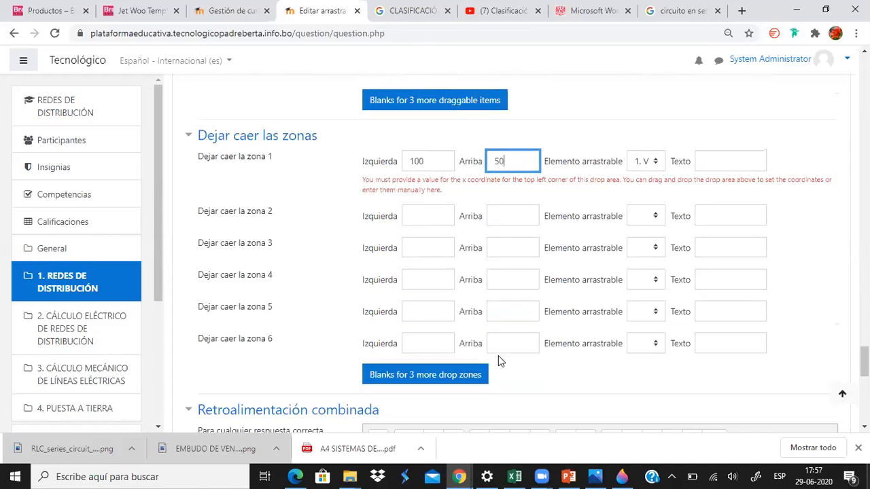
pyautogui.press('Tab')
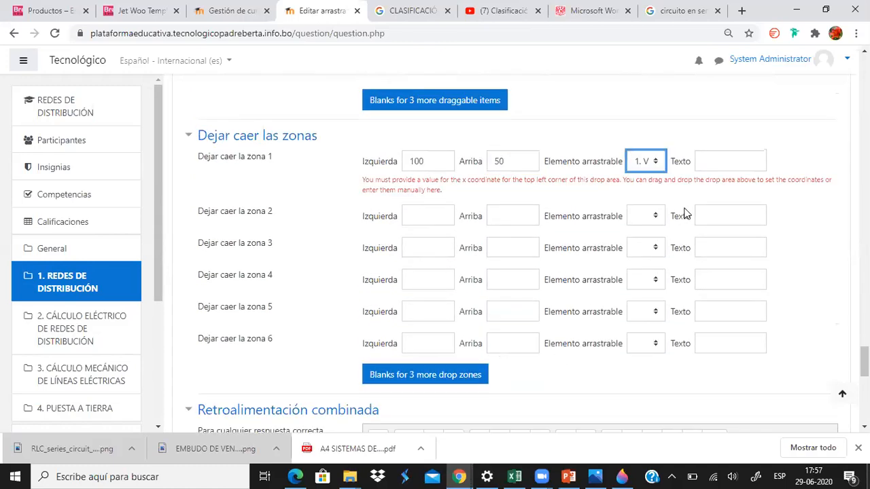
pyautogui.scroll(-10, 605, 336)
pyautogui.click(419, 299)
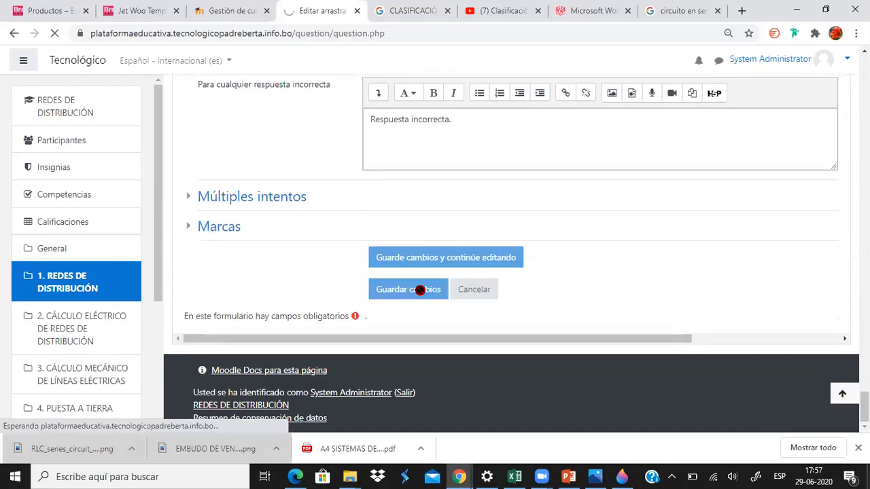
# Preview question 09 from the quiz and inspect the circuit image with its draggable texts.
pyautogui.scroll(-4, 548, 268)
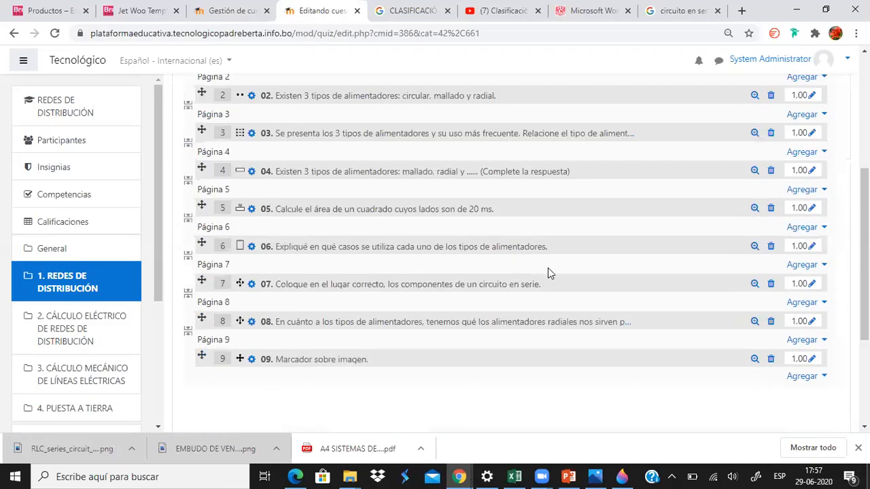
pyautogui.click(754, 359)
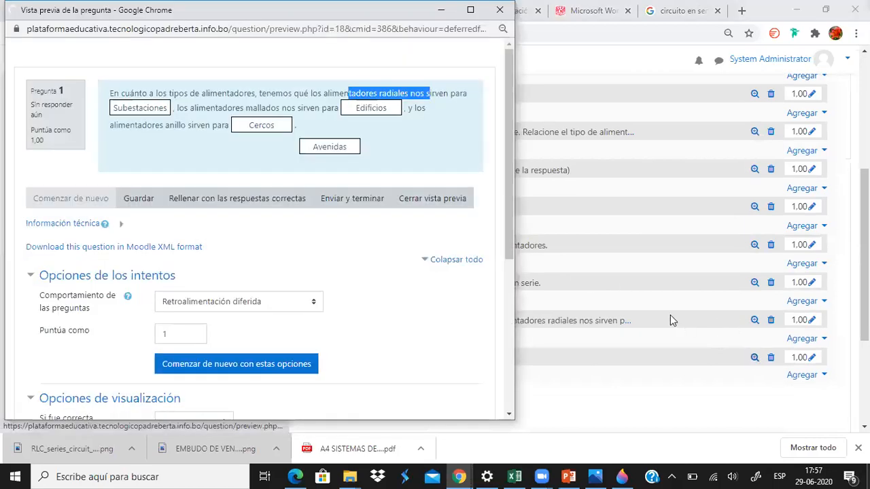
pyautogui.scroll(-5, 399, 163)
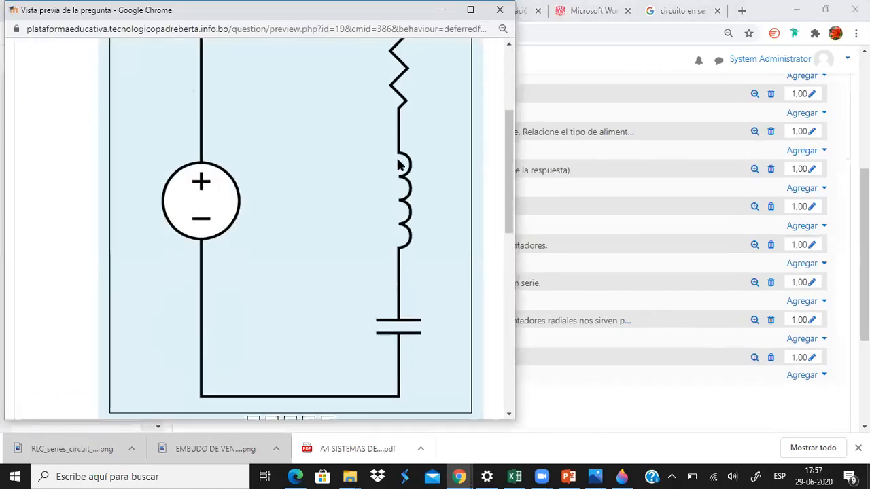
pyautogui.scroll(3, 398, 168)
pyautogui.scroll(-1, 264, 291)
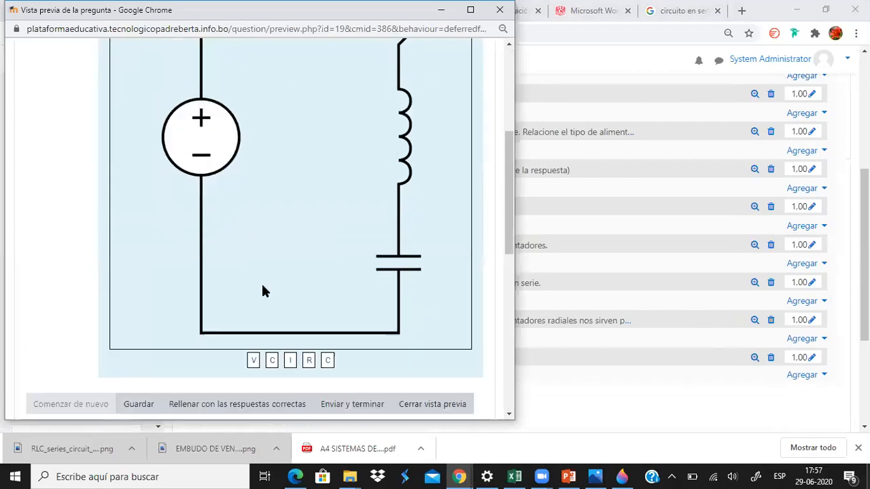
# Try placing the draggable text V on the drop zone in the preview of question 09, and close the preview.
pyautogui.moveTo(248, 363)
pyautogui.mouseDown()
pyautogui.moveTo(146, 179)
pyautogui.moveTo(140, 128)
pyautogui.moveTo(141, 145)
pyautogui.mouseUp()
pyautogui.moveTo(258, 356)
pyautogui.mouseDown()
pyautogui.moveTo(141, 79)
pyautogui.moveTo(95, 126)
pyautogui.moveTo(116, 144)
pyautogui.moveTo(145, 107)
pyautogui.moveTo(136, 155)
pyautogui.moveTo(134, 124)
pyautogui.moveTo(144, 116)
pyautogui.mouseUp()
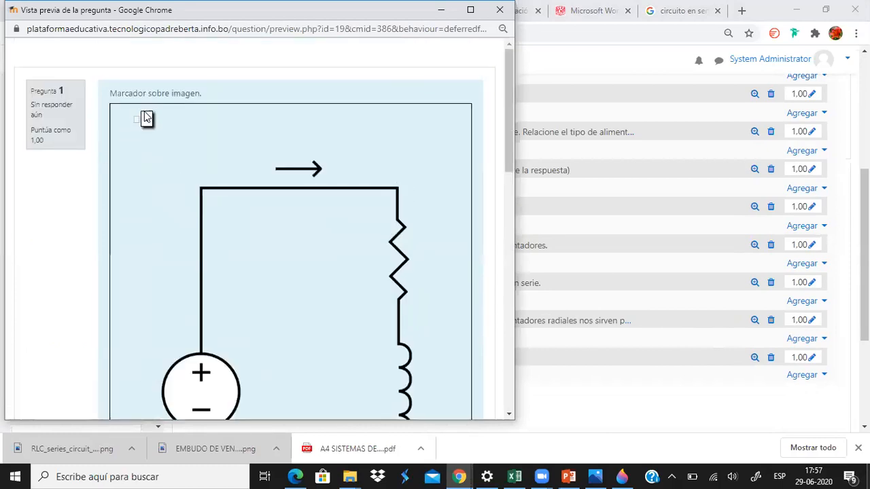
pyautogui.scroll(-7, 153, 126)
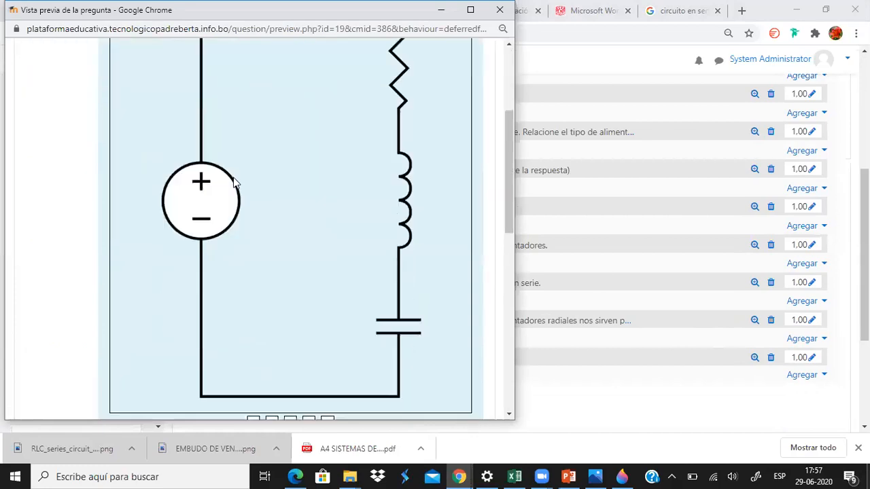
pyautogui.moveTo(253, 169)
pyautogui.mouseDown()
pyautogui.moveTo(171, 6)
pyautogui.moveTo(175, 103)
pyautogui.moveTo(138, 119)
pyautogui.mouseUp()
pyautogui.scroll(-7, 190, 202)
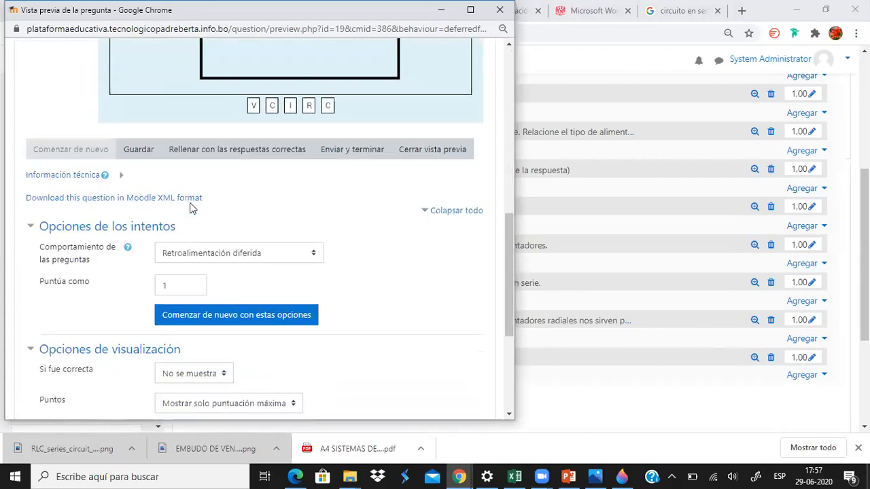
pyautogui.scroll(3, 191, 202)
pyautogui.scroll(5, 209, 221)
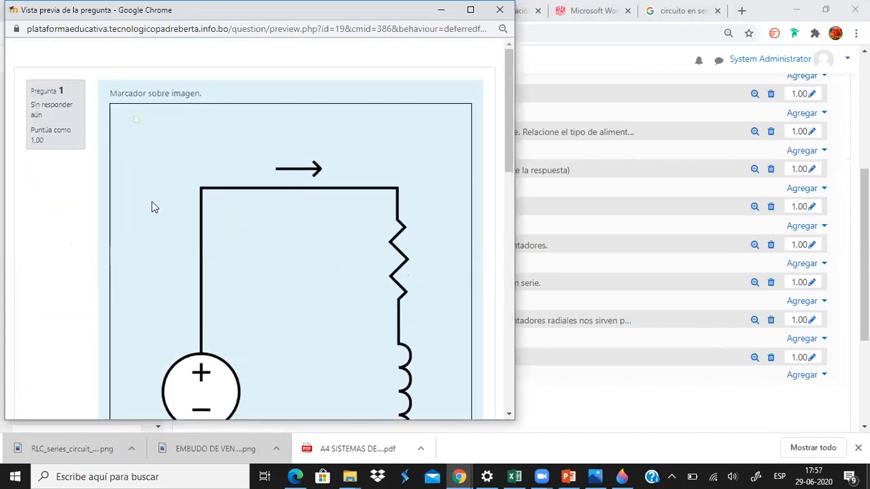
pyautogui.scroll(-10, 311, 171)
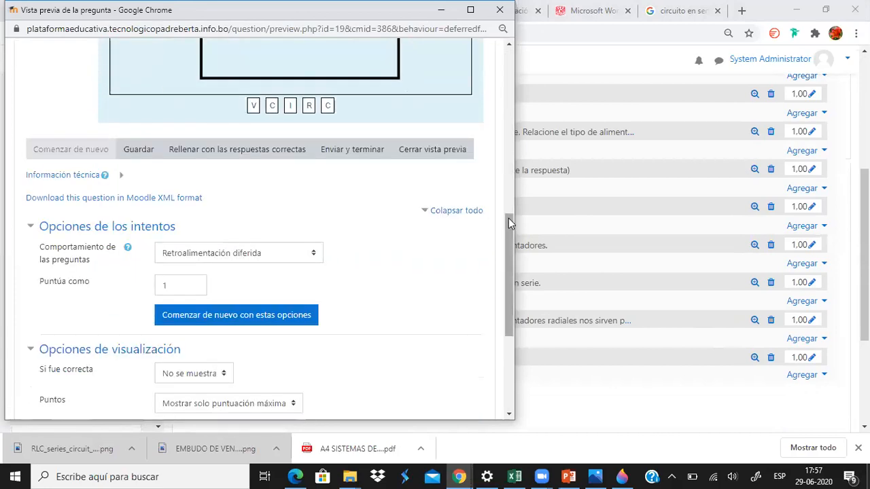
pyautogui.scroll(2, 509, 218)
pyautogui.click(500, 9)
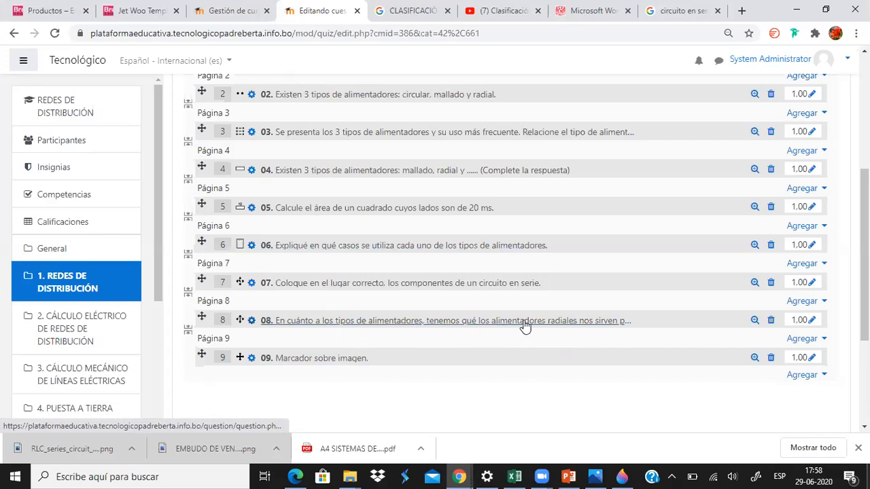
# Start a new question of type Calculada at the end of the quiz, after question 09.
pyautogui.scroll(-3, 782, 194)
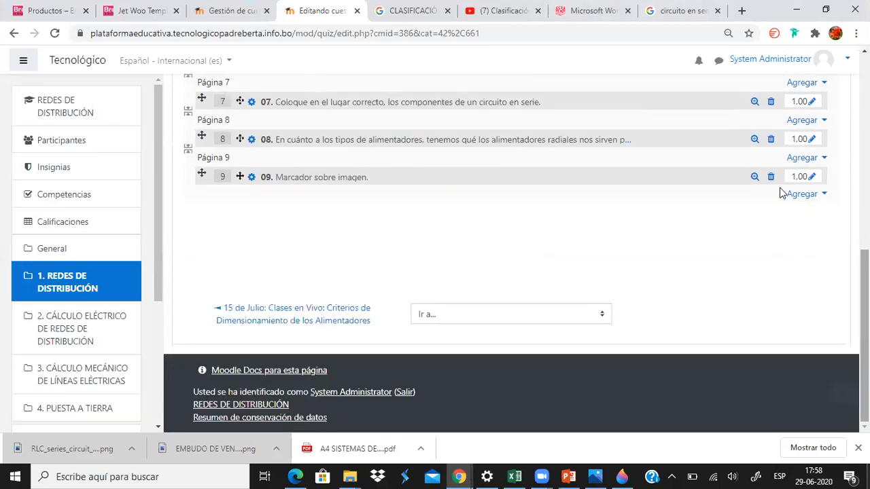
pyautogui.click(812, 195)
pyautogui.click(789, 214)
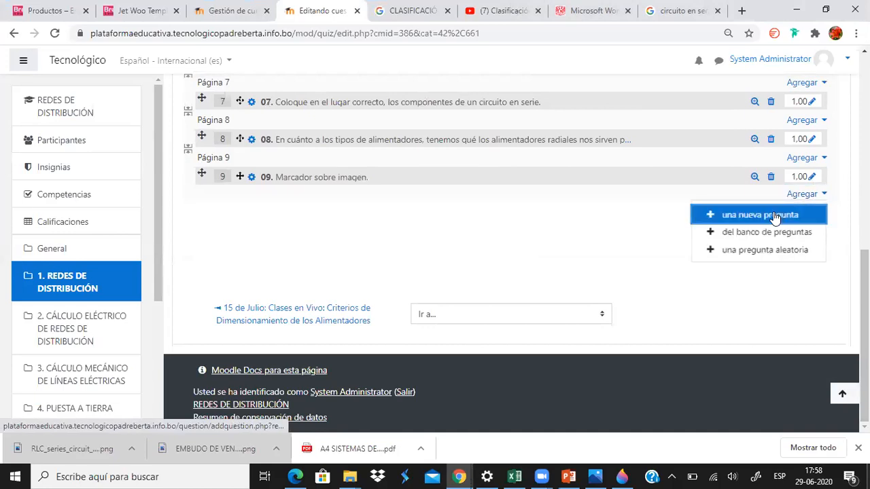
pyautogui.scroll(-3, 337, 255)
pyautogui.scroll(-1, 337, 255)
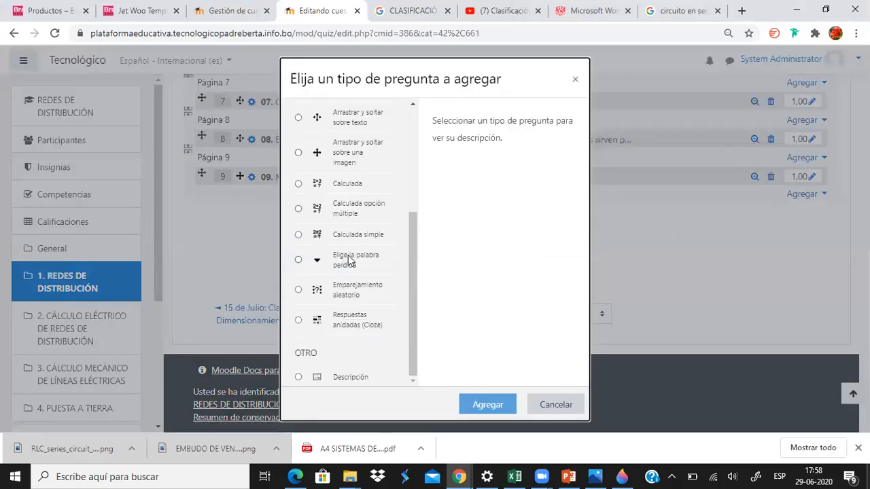
pyautogui.click(299, 184)
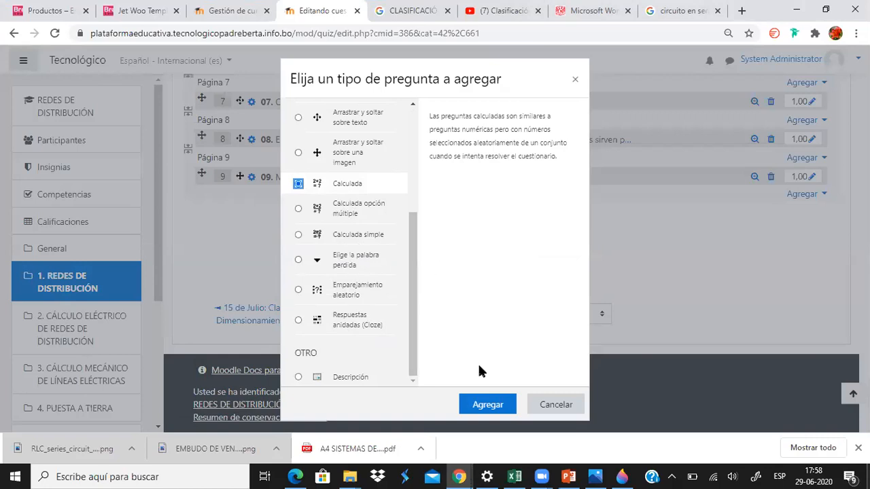
pyautogui.click(474, 401)
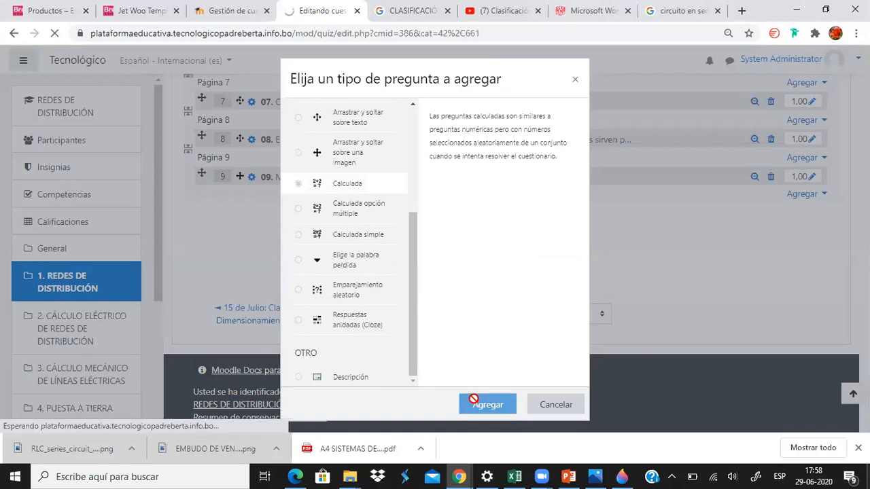
# Name the calculated question "10." and enter "Respuesta calculada" as its question text.
pyautogui.scroll(-3, 475, 359)
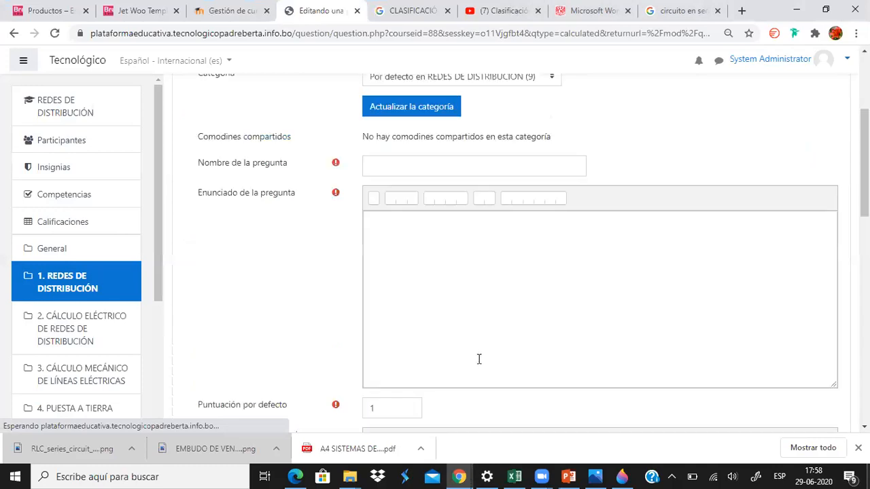
pyautogui.scroll(-3, 482, 356)
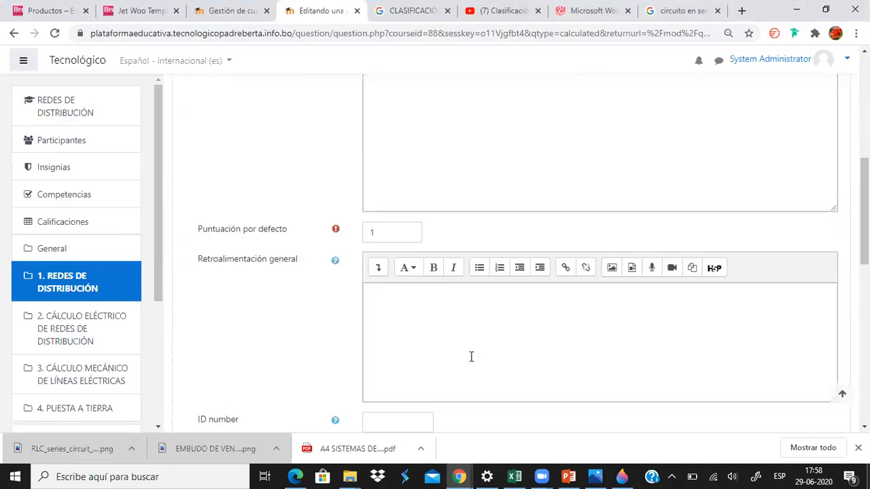
pyautogui.scroll(5, 470, 357)
pyautogui.click(397, 350)
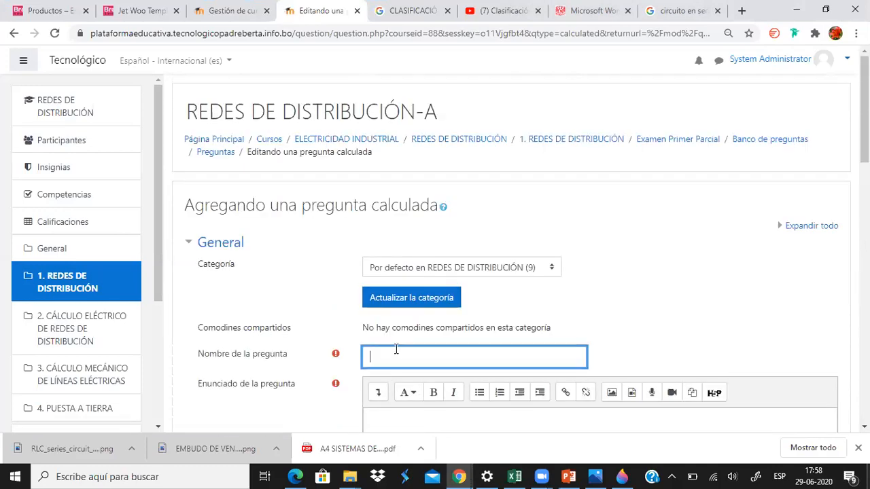
pyautogui.write('10.')
pyautogui.scroll(-5, 418, 349)
pyautogui.click(463, 166)
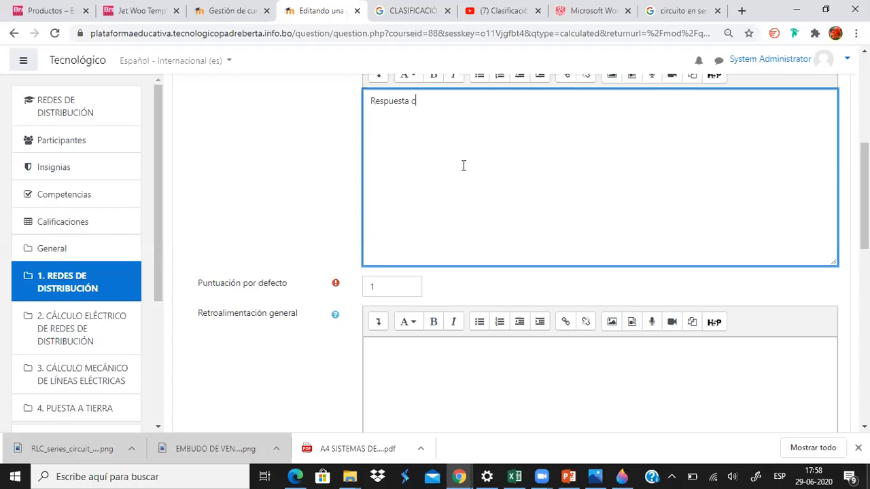
# Examine the calculated question's form, including the answer formula, tolerance, format and unit settings.
pyautogui.scroll(-6, 507, 264)
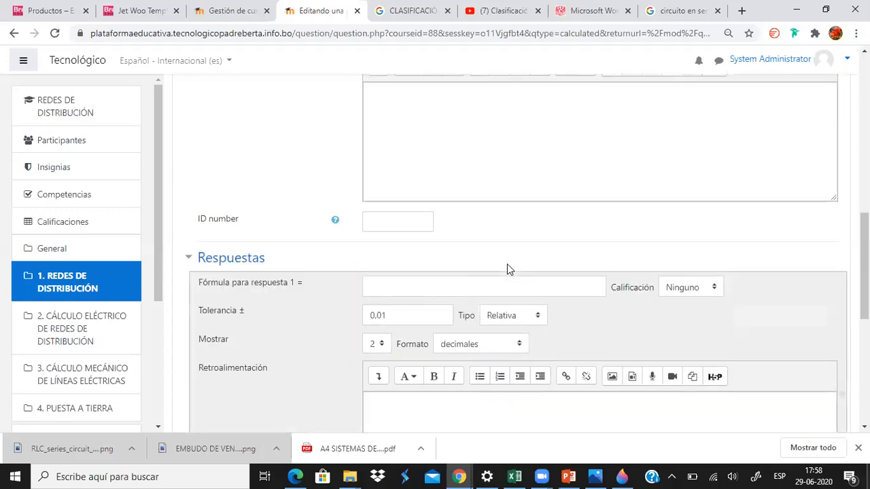
pyautogui.scroll(-2, 507, 263)
pyautogui.click(501, 163)
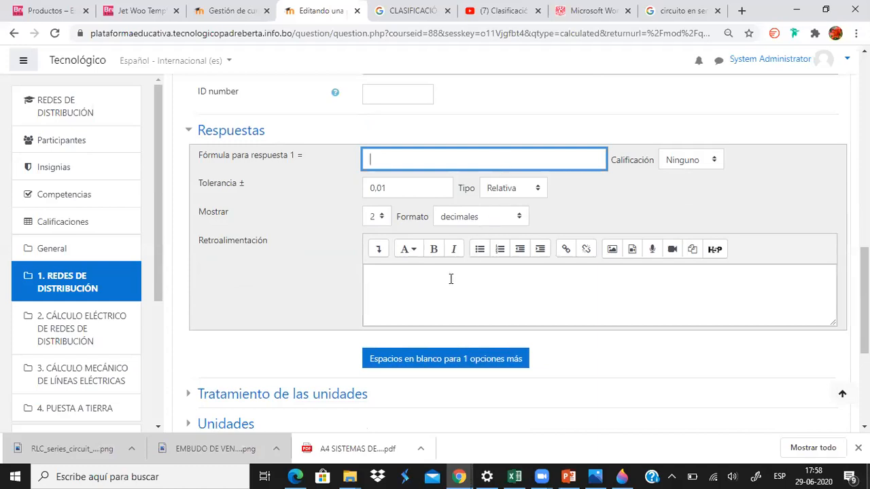
pyautogui.scroll(-4, 442, 288)
pyautogui.scroll(4, 439, 327)
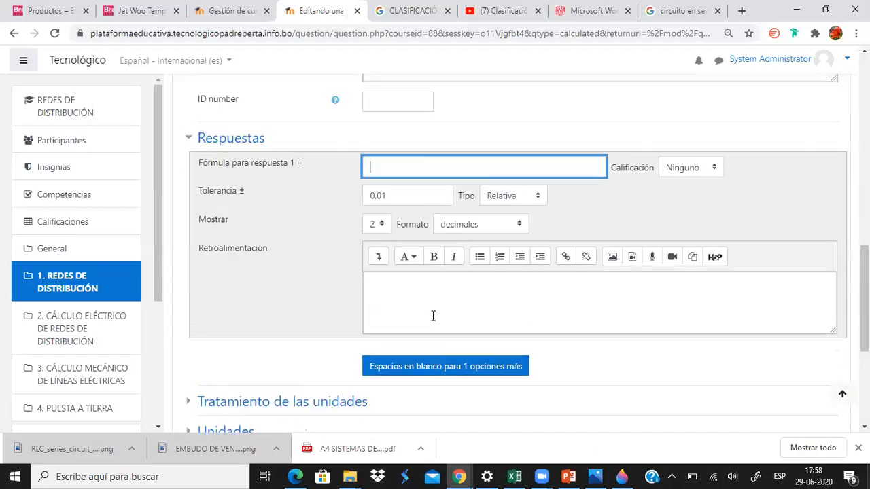
pyautogui.scroll(10, 433, 316)
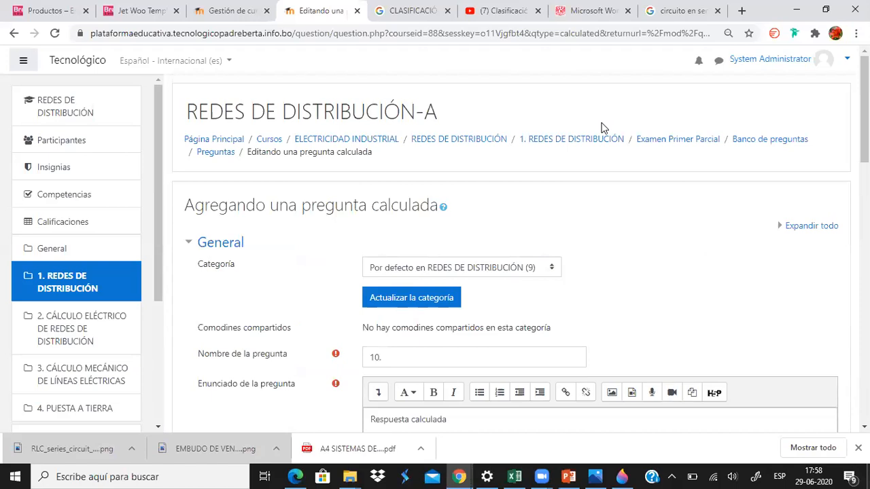
pyautogui.scroll(-5, 408, 238)
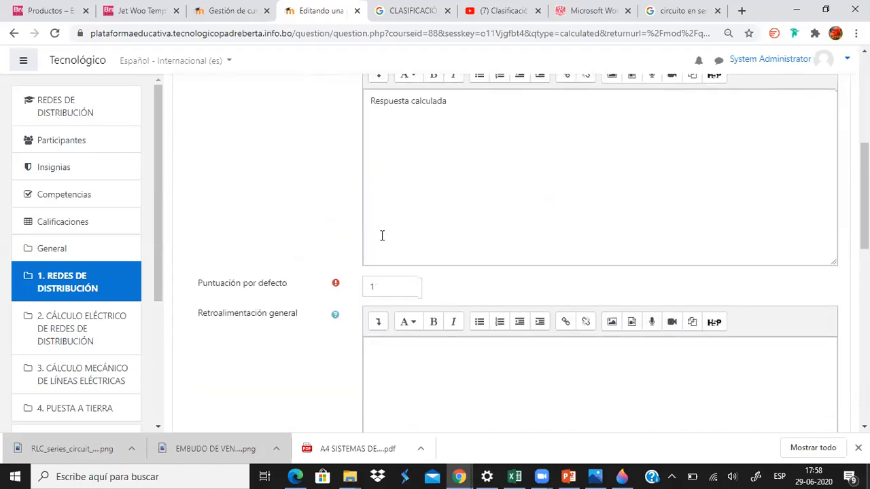
pyautogui.scroll(5, 529, 184)
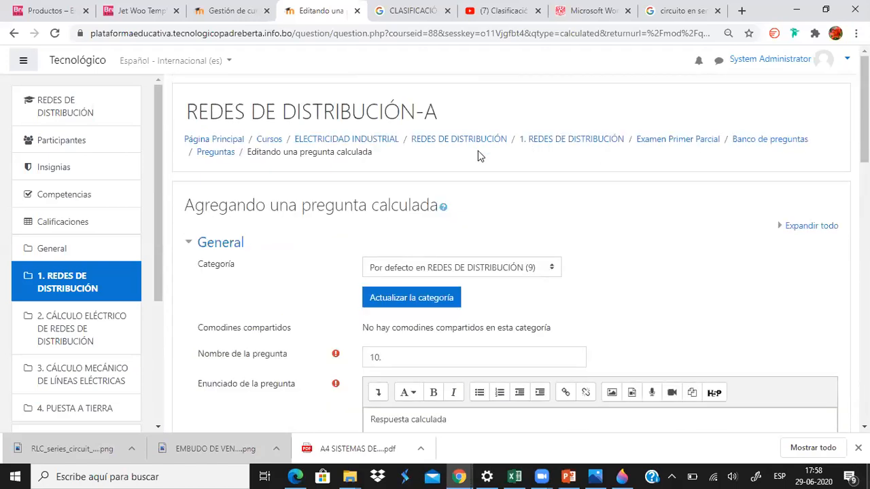
# Abandon the unsaved calculated question and go back to the Examen Primer Parcial overview.
pyautogui.click(698, 138)
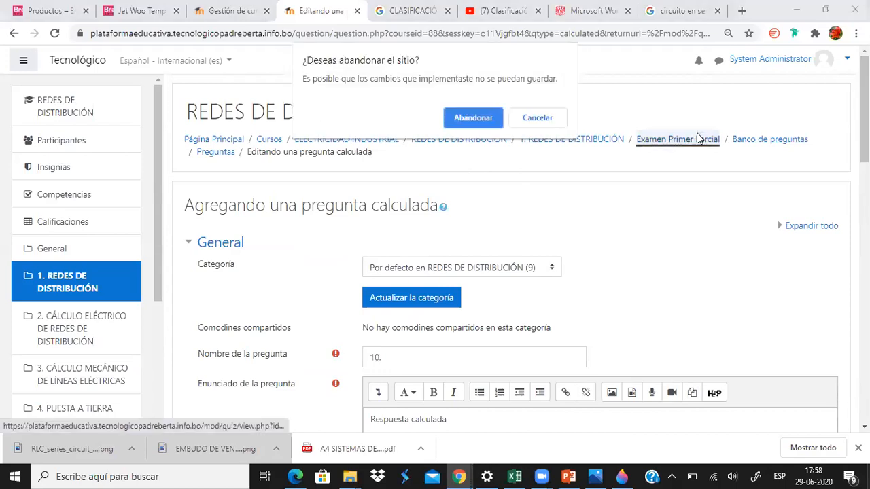
pyautogui.click(476, 121)
pyautogui.scroll(-3, 472, 171)
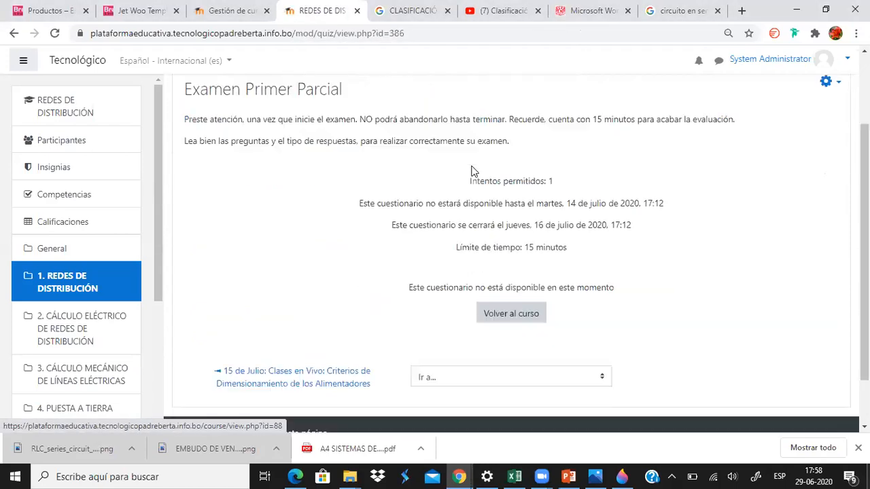
pyautogui.scroll(2, 435, 250)
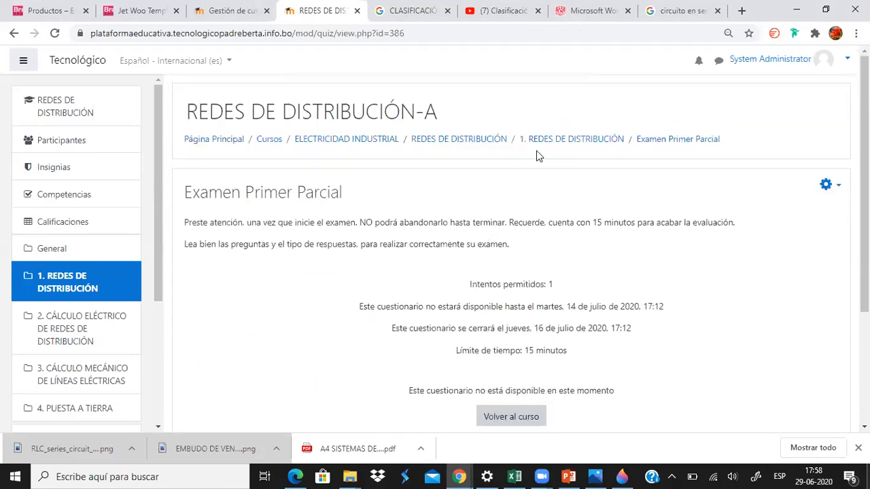
# Open the settings of Examen Primer Parcial from course section 1 and look through the setting categories.
pyautogui.click(652, 141)
pyautogui.click(54, 289)
pyautogui.scroll(-5, 313, 252)
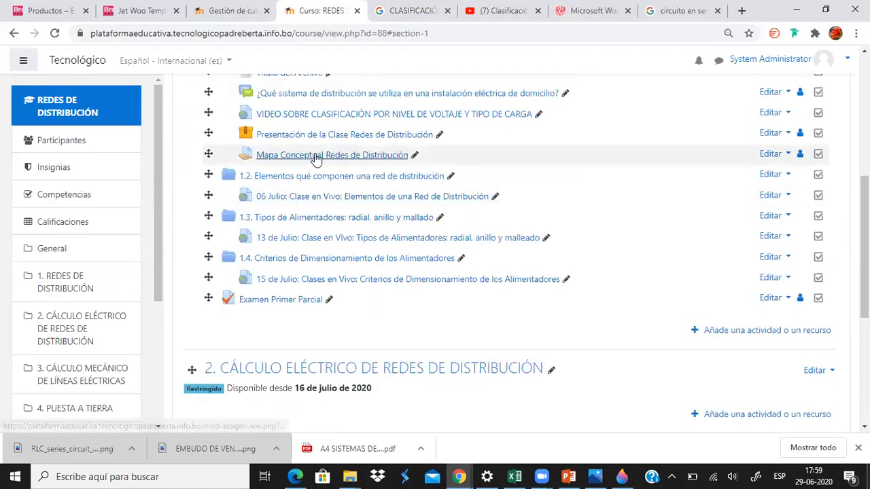
pyautogui.click(775, 297)
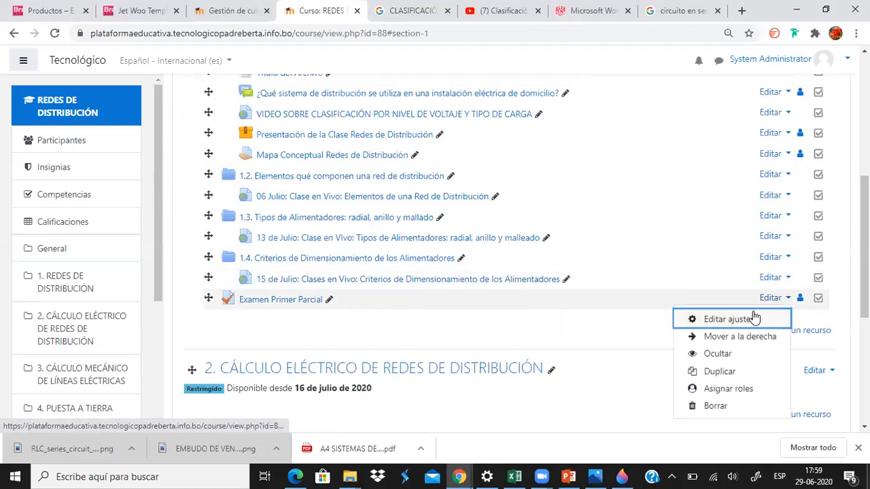
pyautogui.click(739, 320)
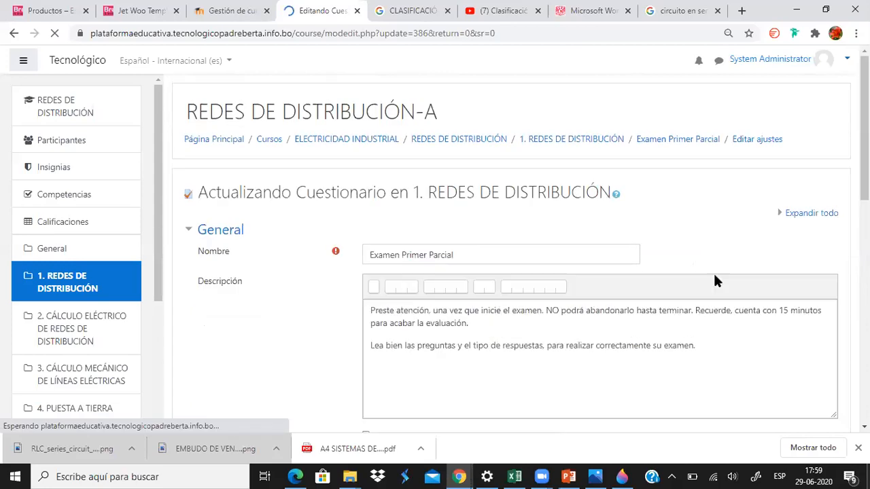
pyautogui.scroll(-4, 647, 256)
pyautogui.scroll(2, 455, 266)
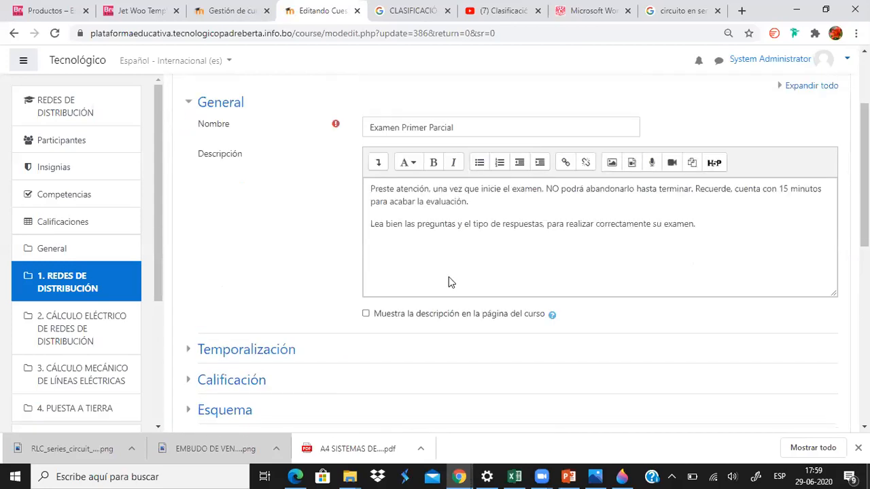
pyautogui.scroll(-10, 449, 282)
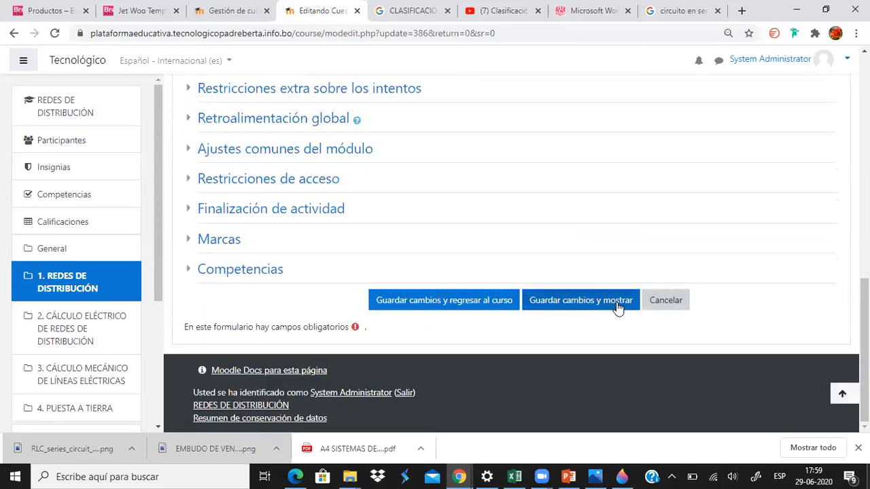
pyautogui.scroll(10, 618, 307)
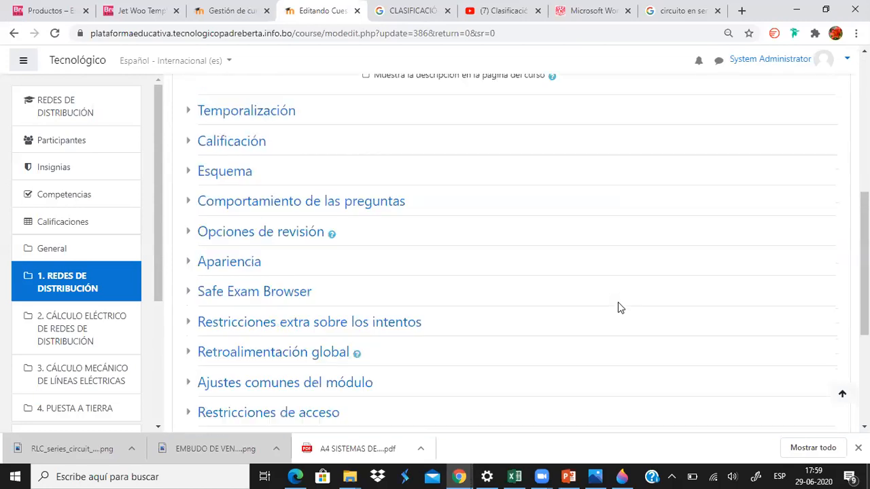
pyautogui.scroll(-10, 524, 281)
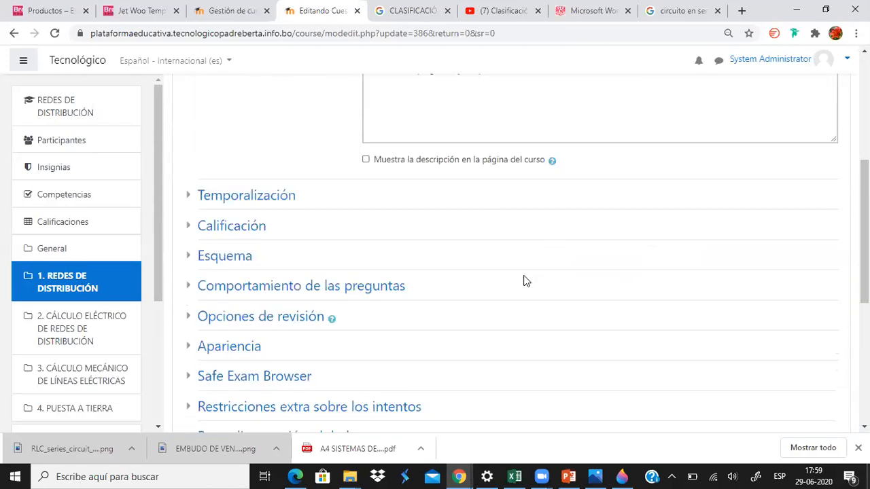
# Reopen the Examen Primer Parcial settings from the course page, then save them and display the quiz.
pyautogui.click(38, 278)
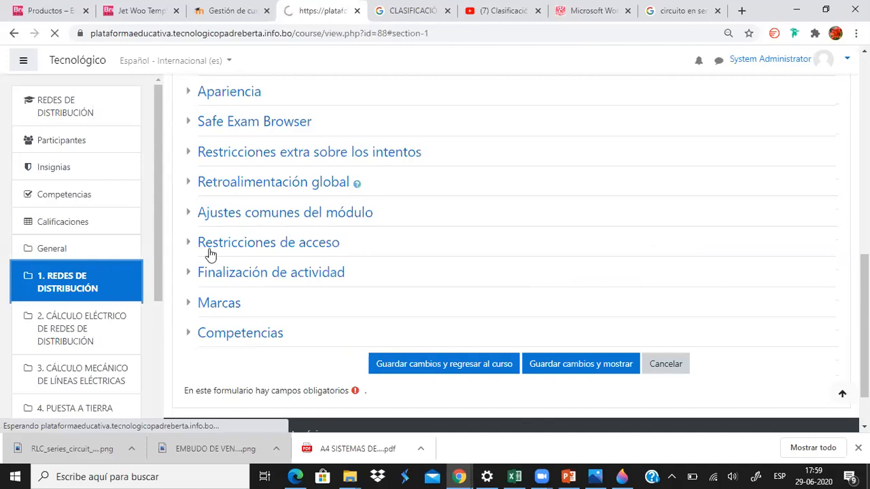
pyautogui.scroll(-4, 637, 246)
pyautogui.scroll(2, 651, 241)
pyautogui.scroll(-1, 751, 252)
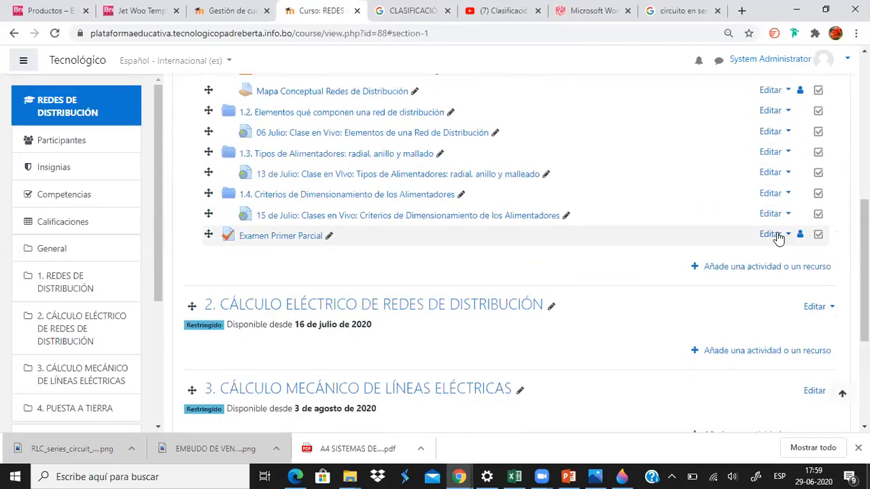
pyautogui.click(775, 235)
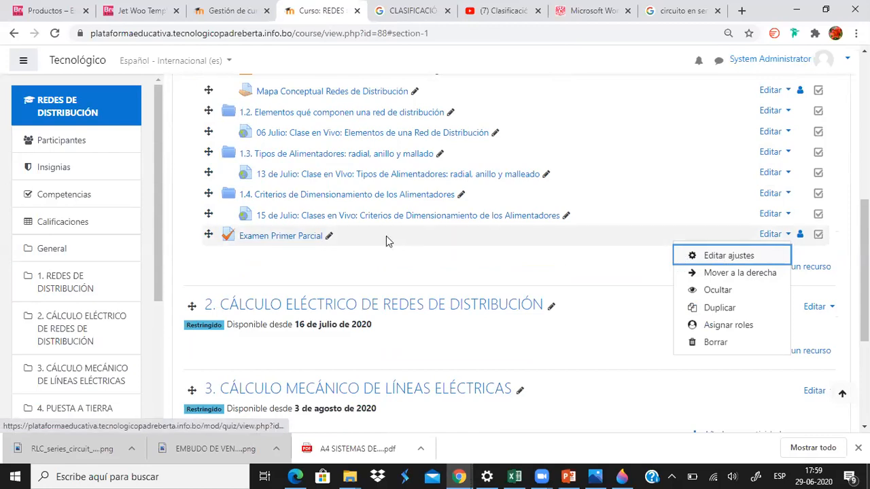
pyautogui.click(694, 255)
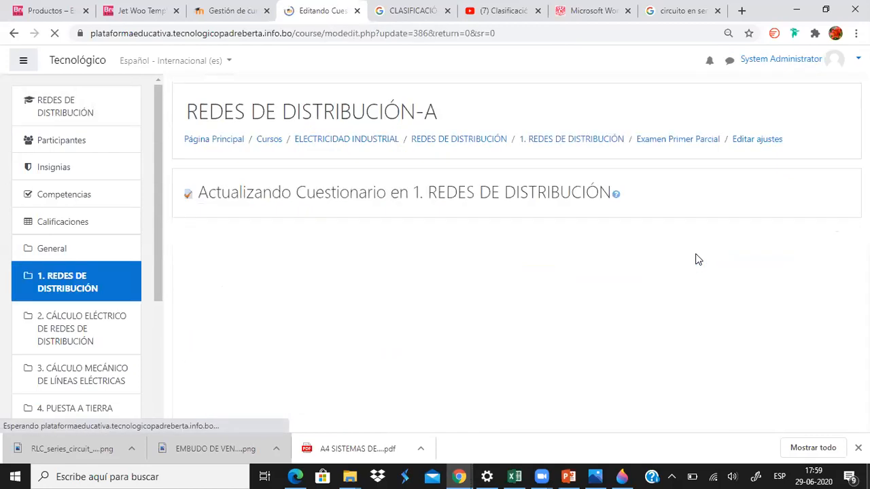
pyautogui.scroll(-10, 710, 221)
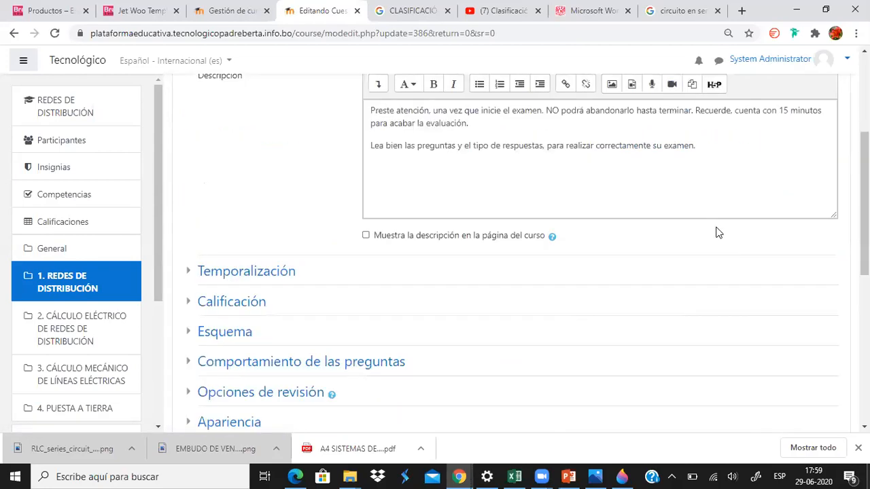
pyautogui.click(581, 301)
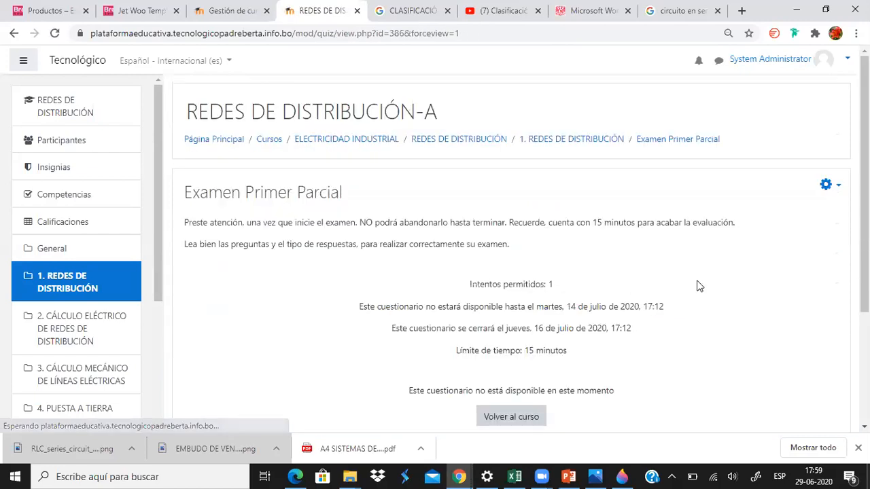
# Open Examen Primer Parcial for question editing and review its question list and maximum grade.
pyautogui.scroll(-3, 660, 276)
pyautogui.scroll(2, 597, 271)
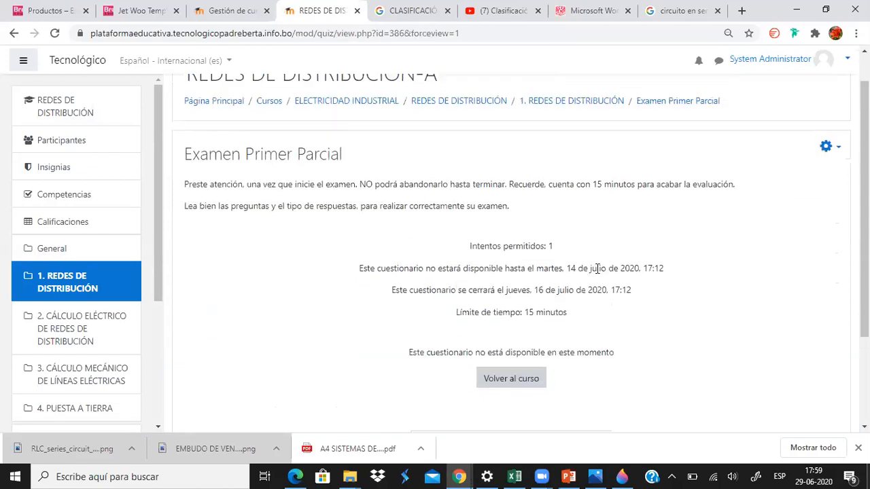
pyautogui.click(830, 151)
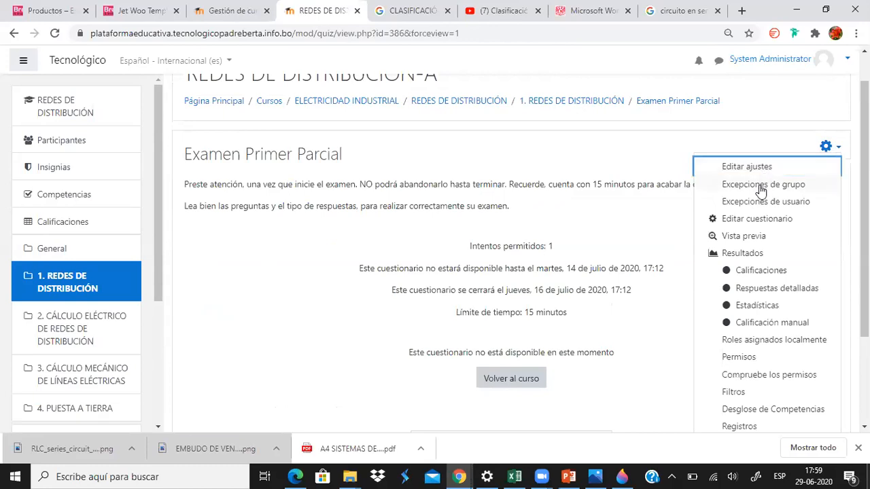
pyautogui.click(739, 219)
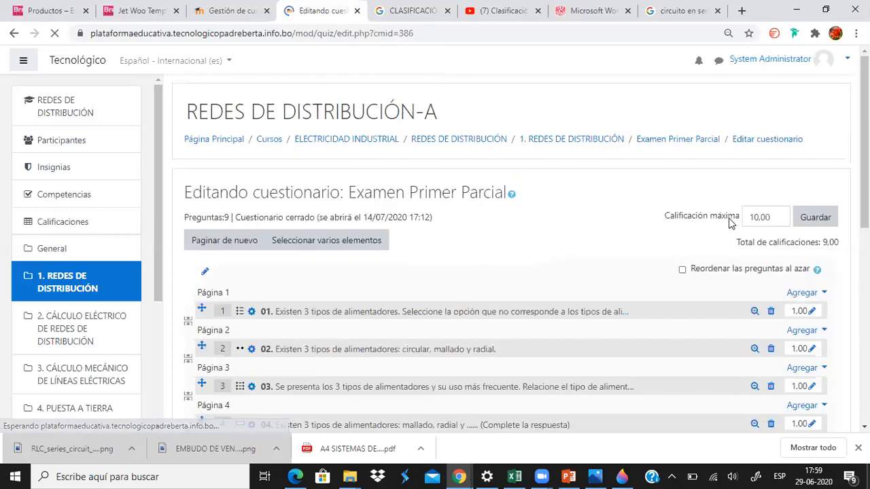
pyautogui.scroll(-5, 729, 234)
pyautogui.scroll(10, 729, 245)
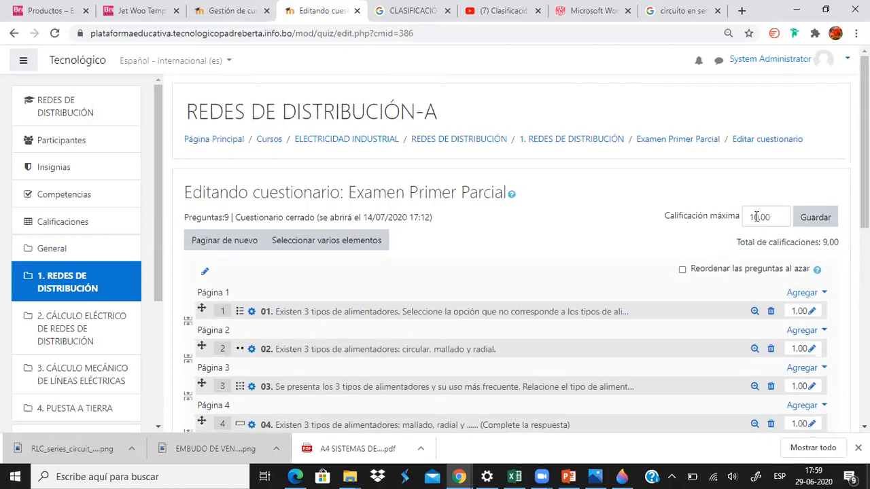
# Look over the nine questions' marks and enter 30.00 as the maximum grade of Examen Primer Parcial.
pyautogui.scroll(-5, 750, 227)
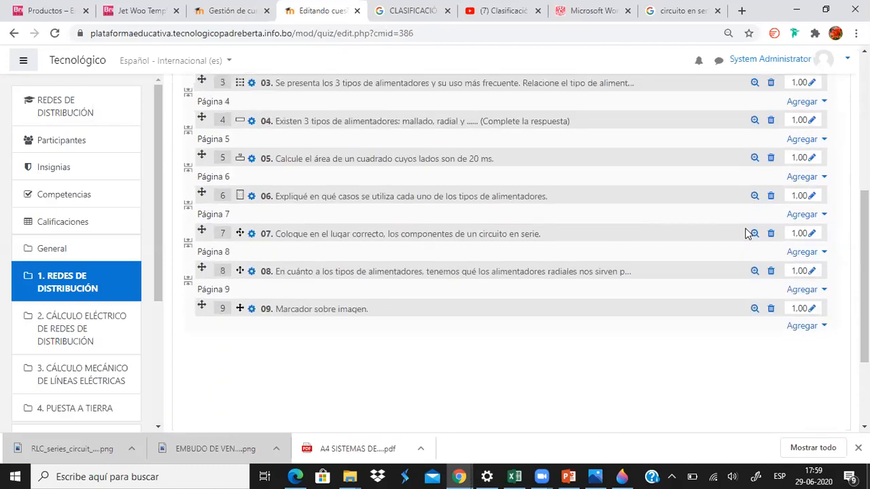
pyautogui.scroll(5, 749, 234)
pyautogui.click(758, 217)
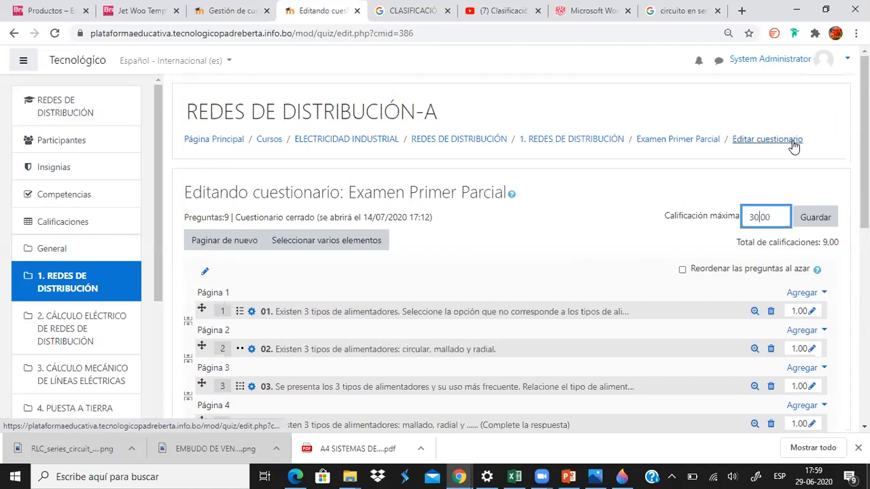
# Set the marks of questions 1 and 2 to 3 points each.
pyautogui.scroll(-1, 809, 284)
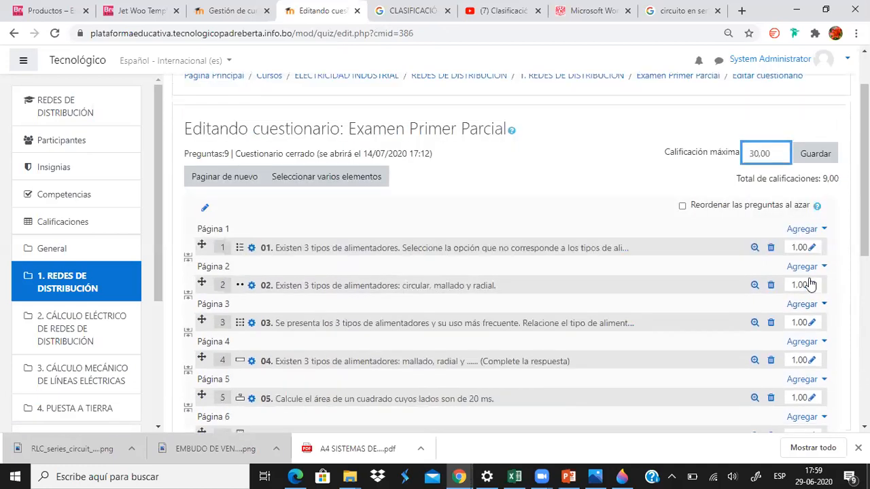
pyautogui.click(812, 247)
pyautogui.write('3')
pyautogui.click(813, 286)
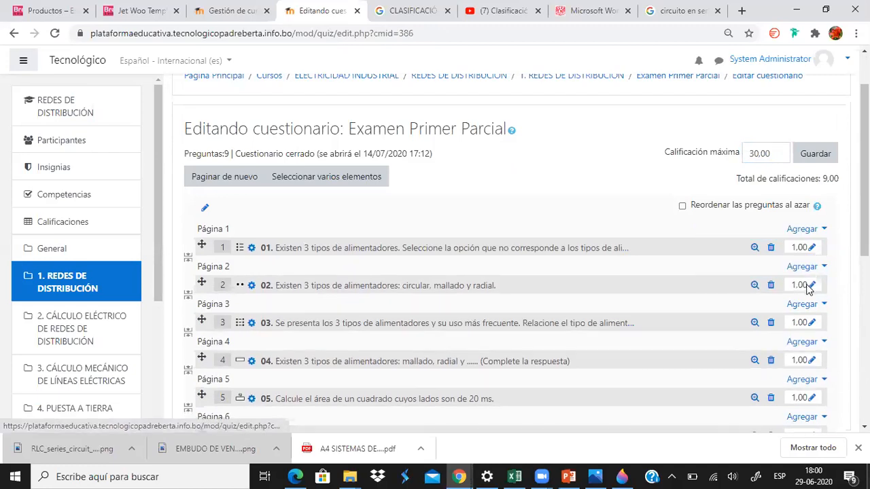
pyautogui.click(812, 286)
pyautogui.click(809, 249)
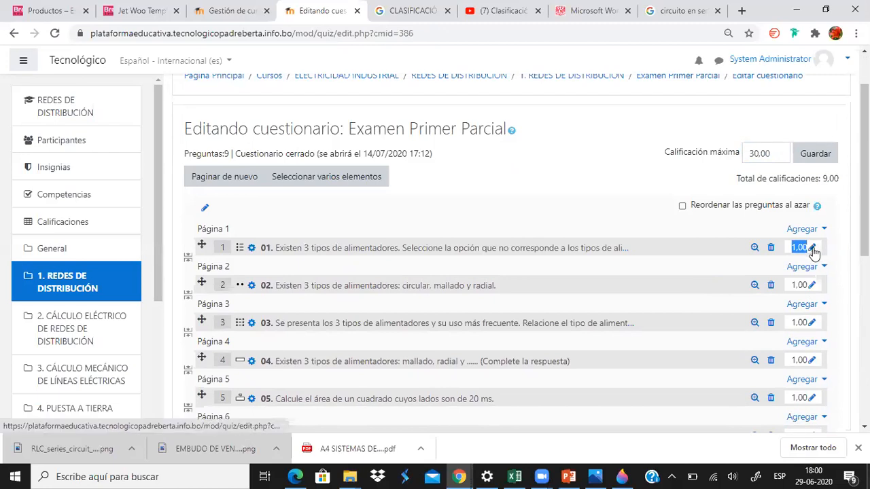
pyautogui.click(811, 248)
pyautogui.press('Return')
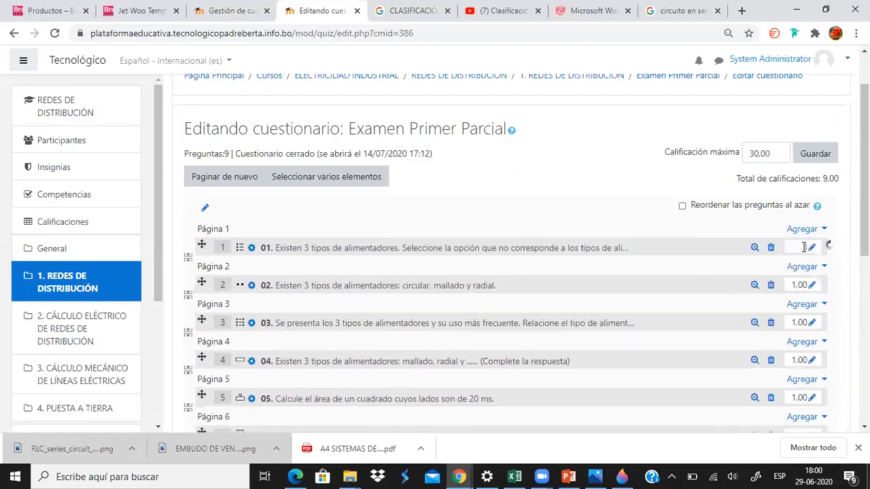
pyautogui.click(812, 285)
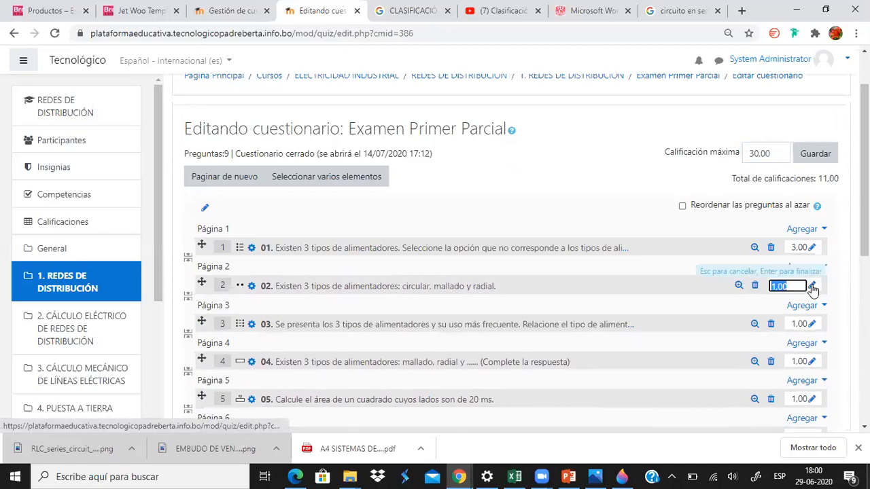
pyautogui.write('3')
pyautogui.press('Return')
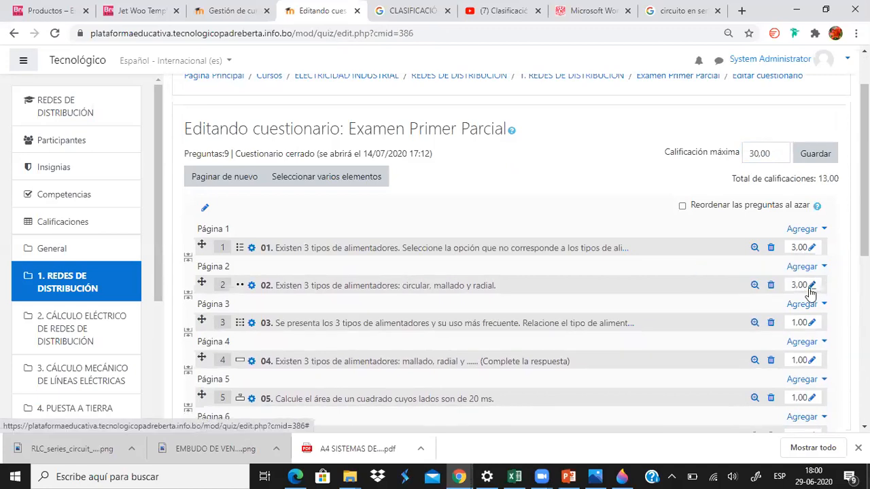
# Set the marks of questions 3 and 4 to 3 points each.
pyautogui.scroll(-1, 807, 271)
pyautogui.click(812, 261)
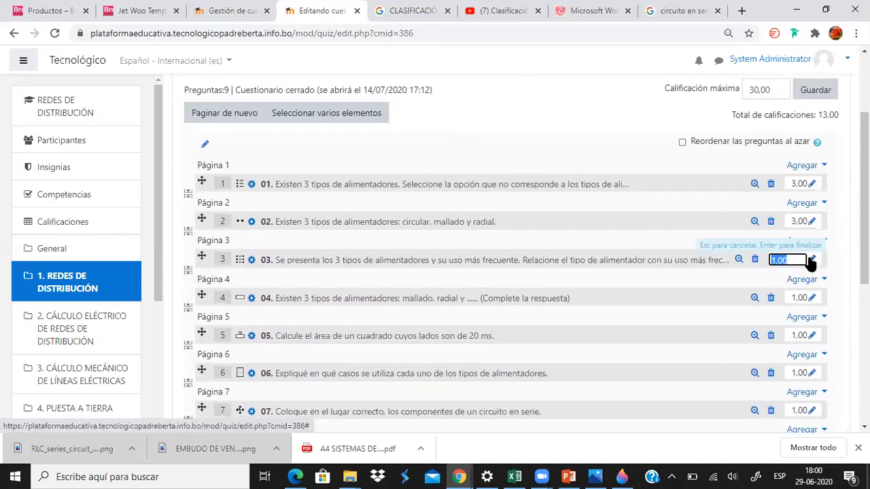
pyautogui.press('Return')
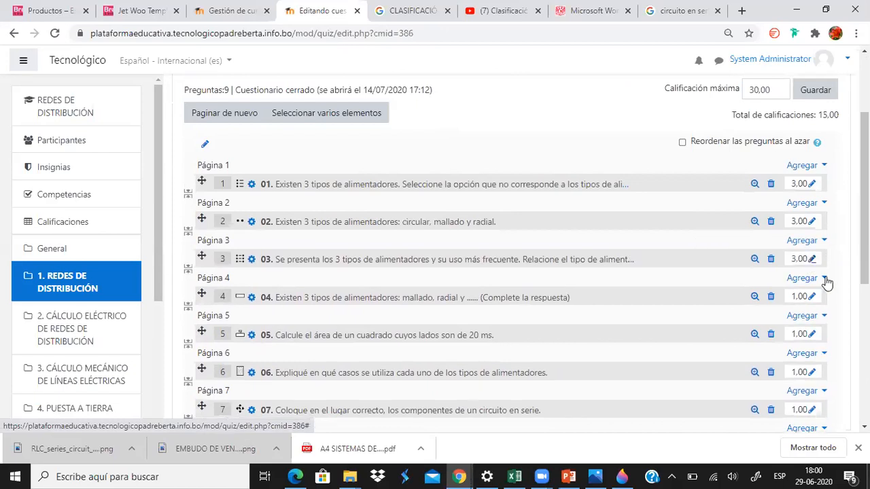
pyautogui.click(812, 297)
pyautogui.write('3')
pyautogui.press('Return')
# Set the marks of questions 5 and 6, the square area and the feeder explanation, to 3 points each.
pyautogui.scroll(-2, 820, 305)
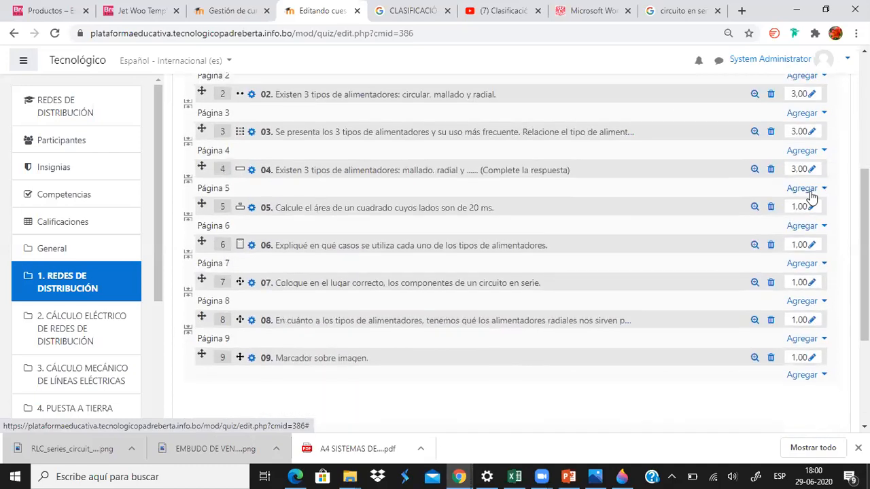
pyautogui.click(810, 207)
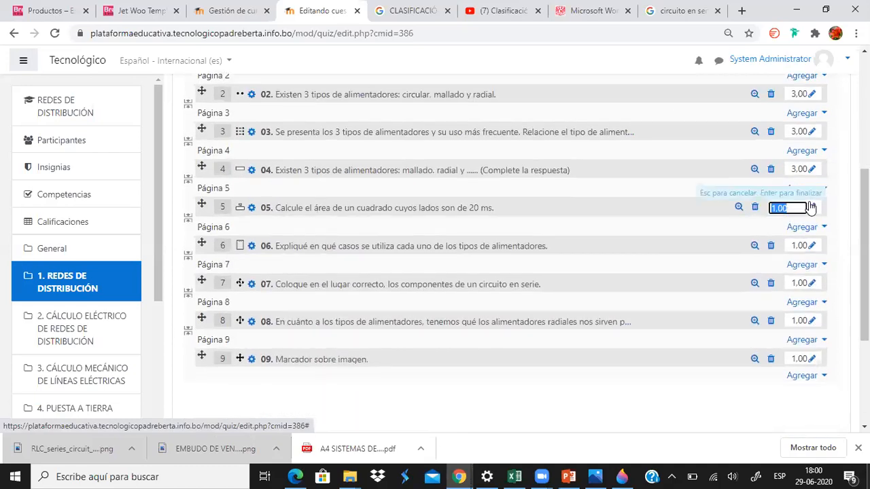
pyautogui.write('3')
pyautogui.press('Return')
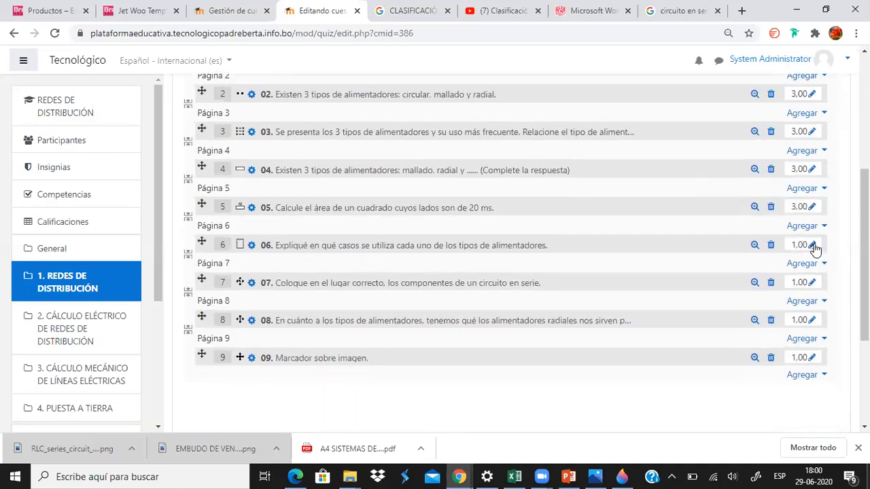
pyautogui.click(812, 246)
pyautogui.press('Return')
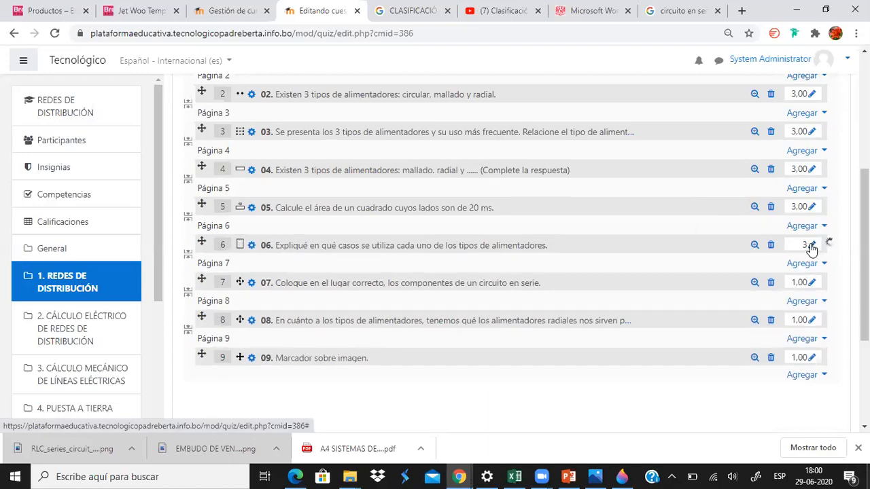
# Set the marks of questions 7, 8 and 9 to 3 points each.
pyautogui.click(812, 284)
pyautogui.press('Return')
pyautogui.click(812, 320)
pyautogui.write('3')
pyautogui.press('Return')
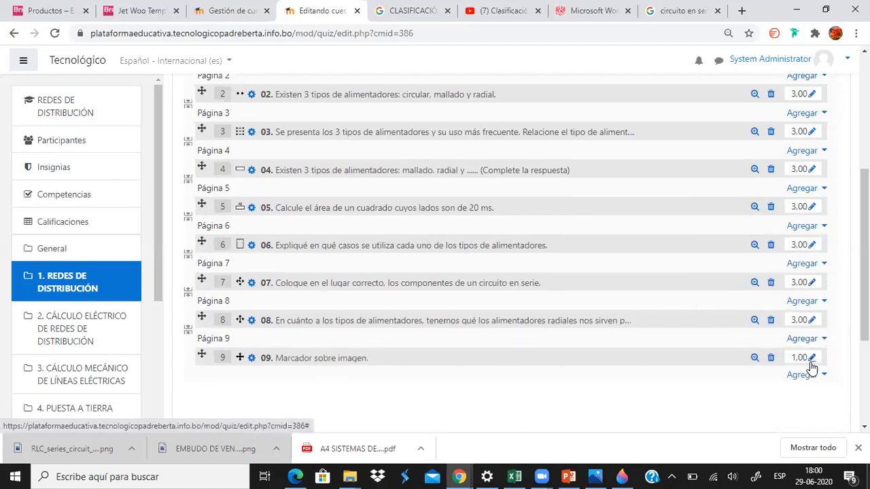
pyautogui.click(812, 359)
pyautogui.write('3')
pyautogui.press('Return')
# Save the quiz's maximum grade of 30.00 and check the marks in the question list.
pyautogui.scroll(-2, 838, 334)
pyautogui.scroll(4, 839, 334)
pyautogui.scroll(2, 506, 272)
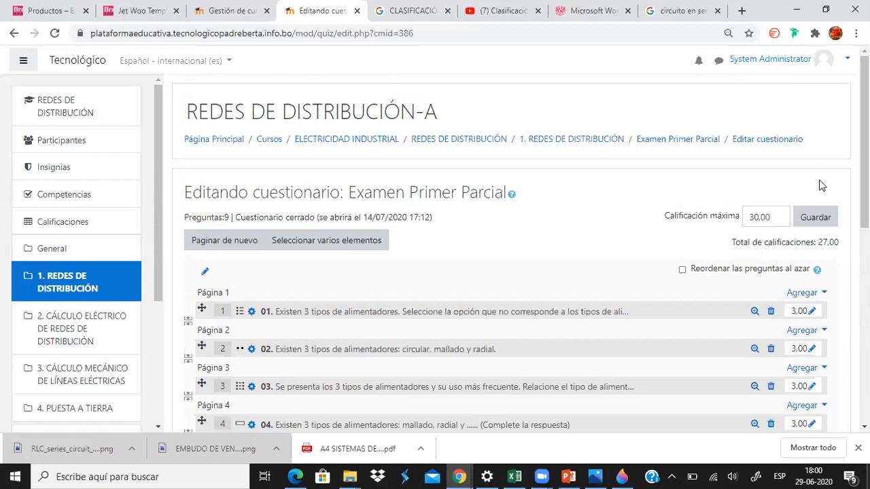
pyautogui.click(810, 217)
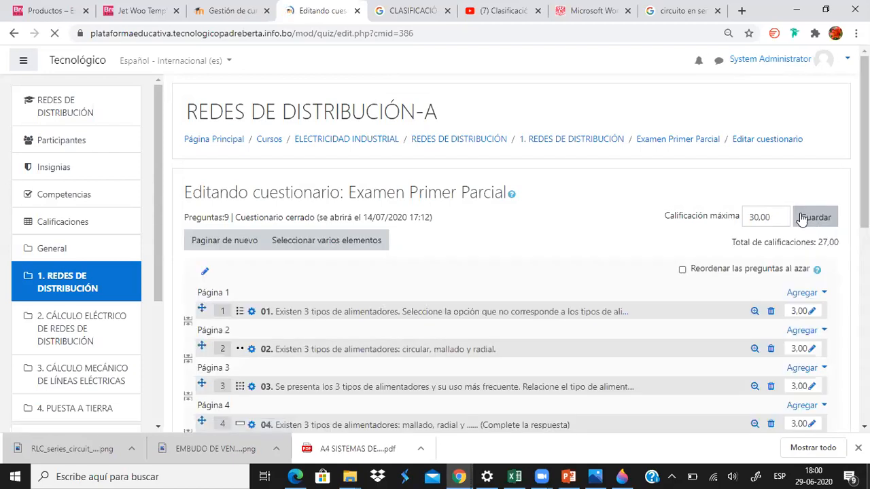
pyautogui.scroll(-4, 800, 223)
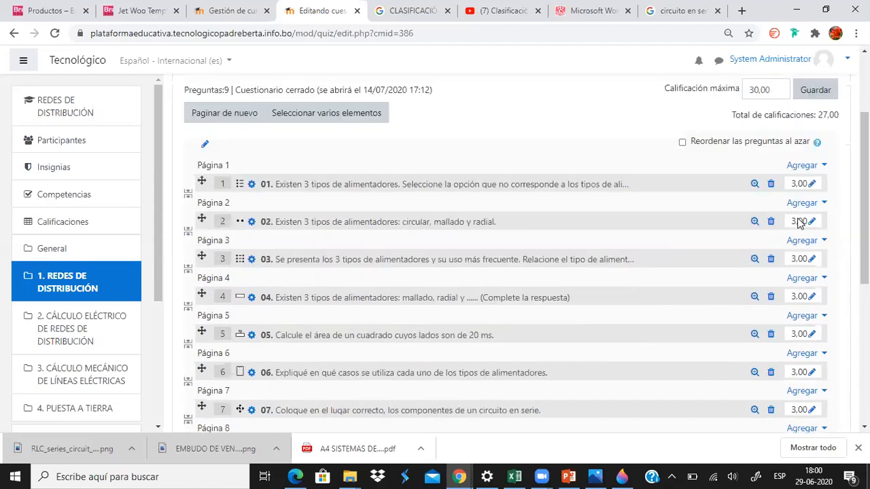
pyautogui.scroll(4, 743, 215)
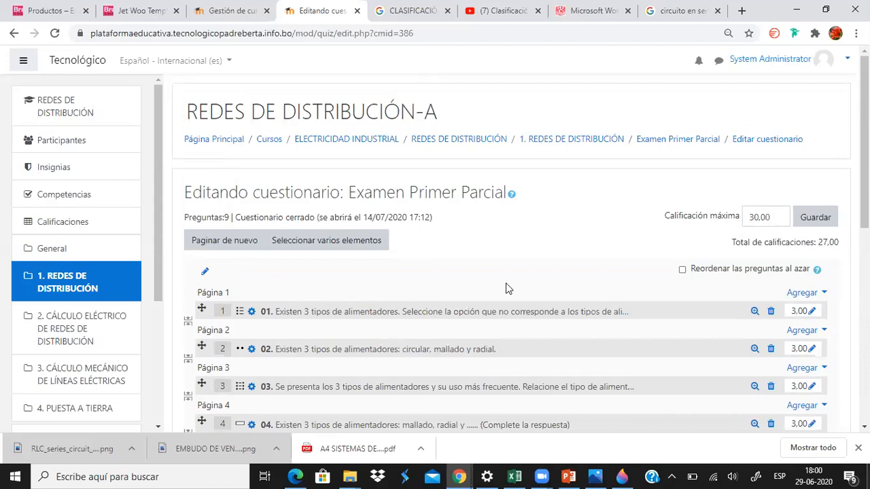
# Open the course's grader report and examine the students' grade columns through Examen Primer Parcial and the course total.
pyautogui.click(72, 222)
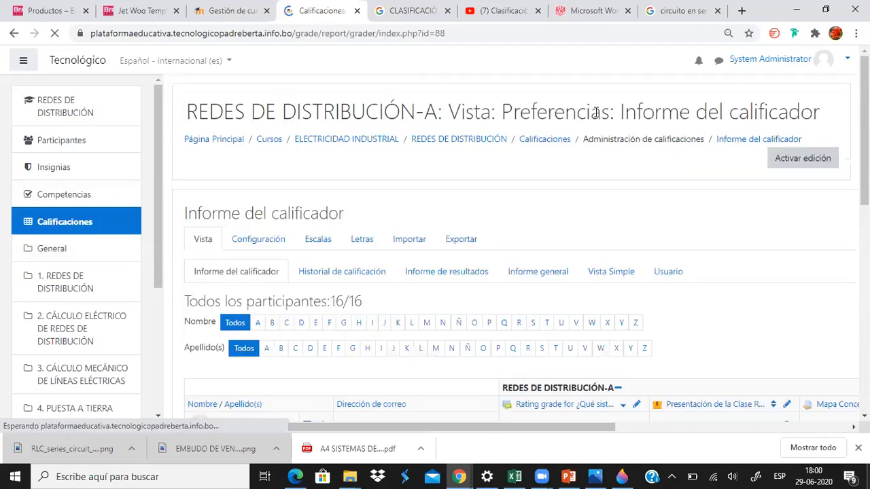
pyautogui.scroll(-3, 633, 140)
pyautogui.scroll(-3, 634, 141)
pyautogui.scroll(2, 635, 140)
pyautogui.scroll(3, 642, 147)
pyautogui.scroll(-5, 718, 159)
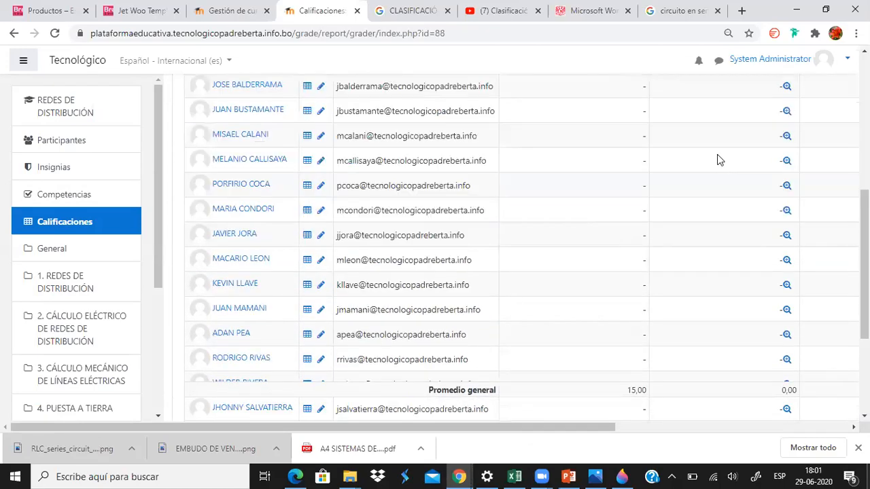
pyautogui.scroll(5, 583, 249)
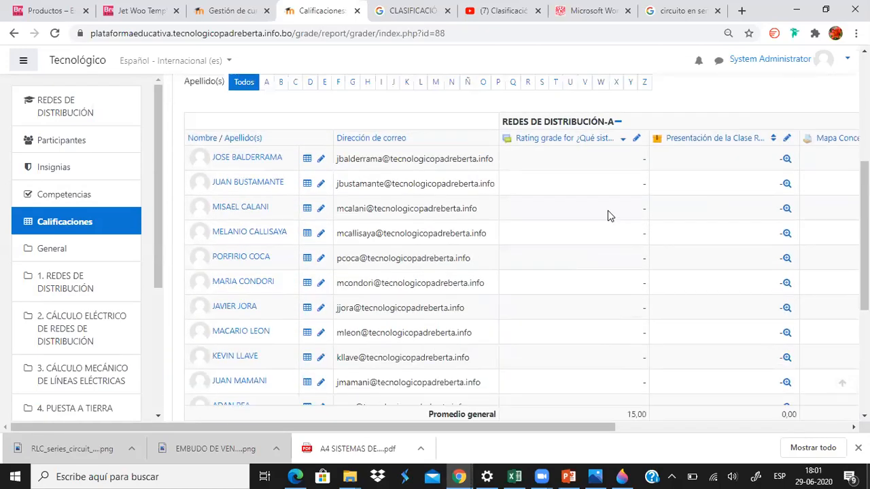
pyautogui.hscroll(3, 727, 155)
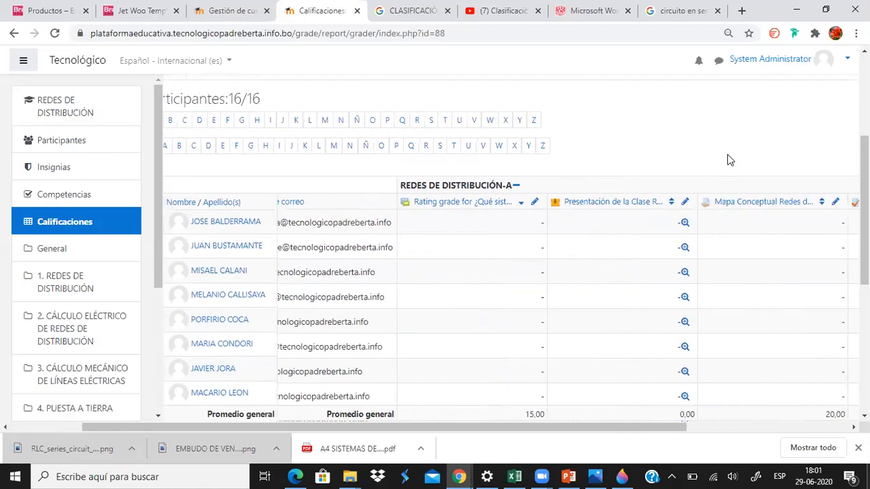
pyautogui.hscroll(3, 727, 155)
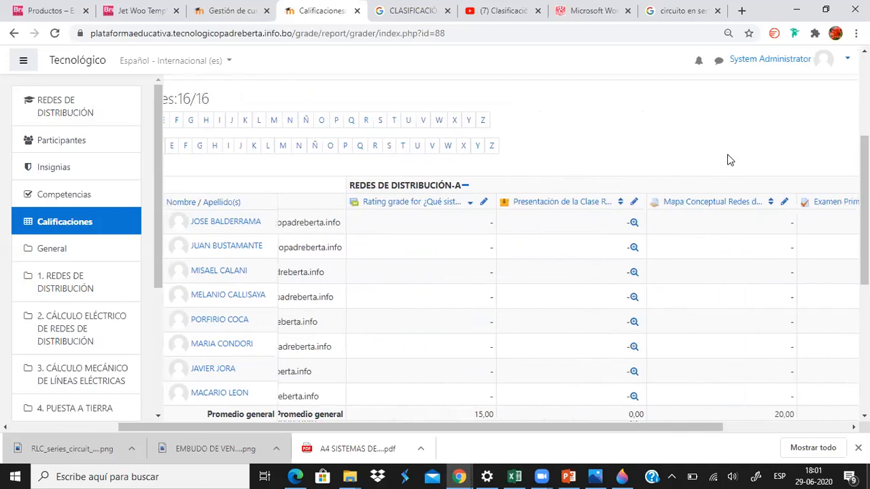
pyautogui.hscroll(5, 727, 160)
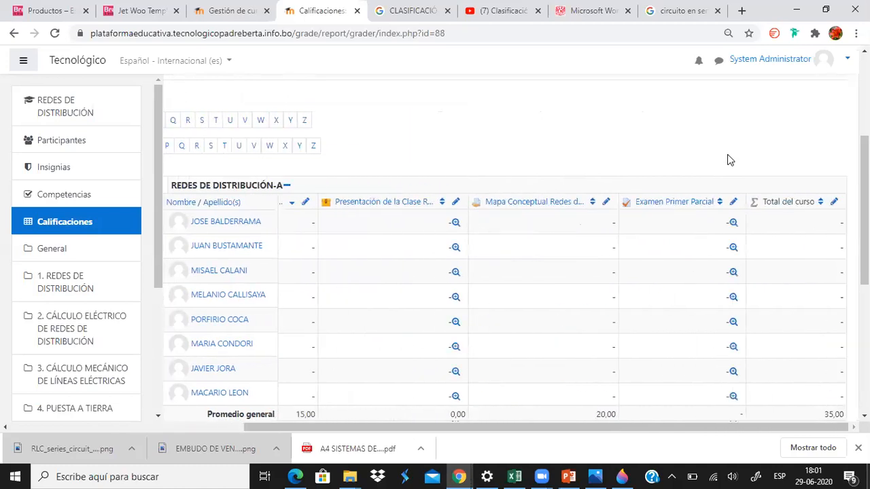
pyautogui.scroll(-5, 740, 238)
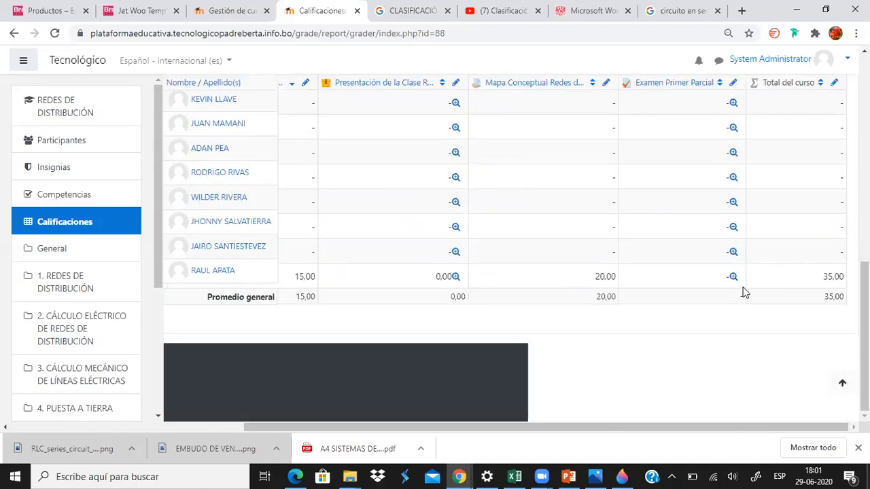
pyautogui.scroll(5, 775, 279)
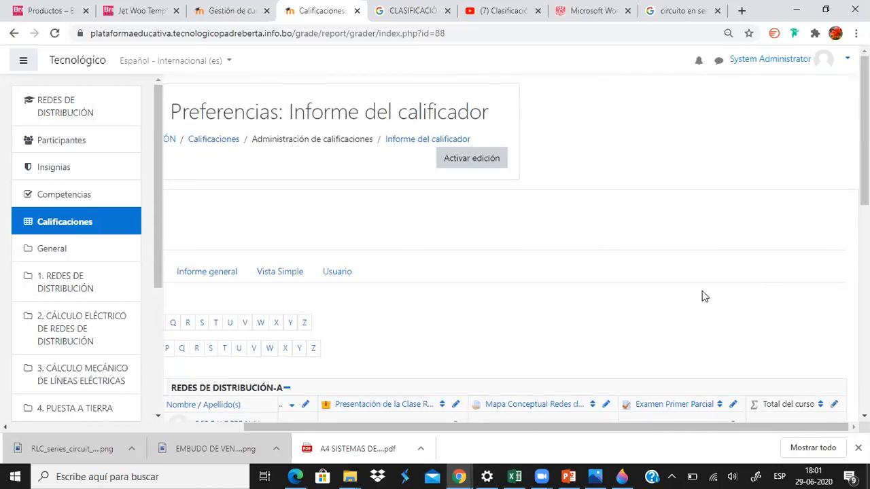
# View the course's participant list, then return to the course page and look through the activities of section 1.
pyautogui.click(61, 143)
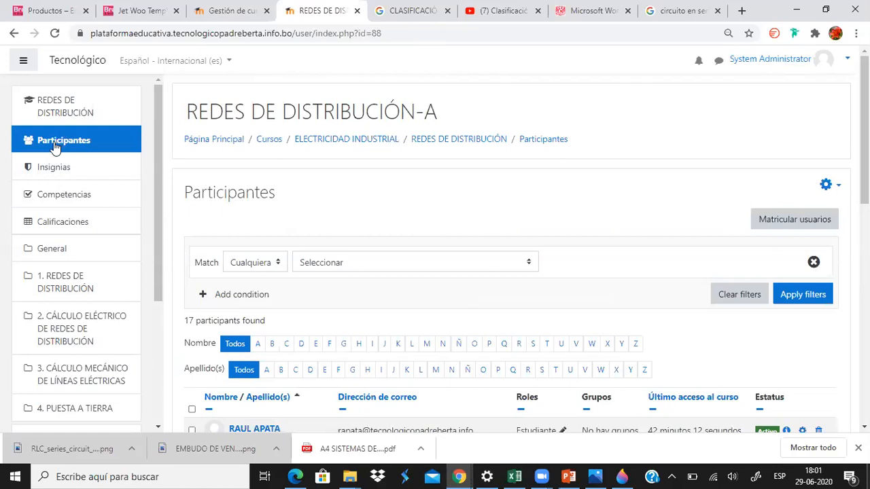
pyautogui.scroll(-2, 88, 231)
pyautogui.scroll(2, 75, 224)
pyautogui.click(56, 192)
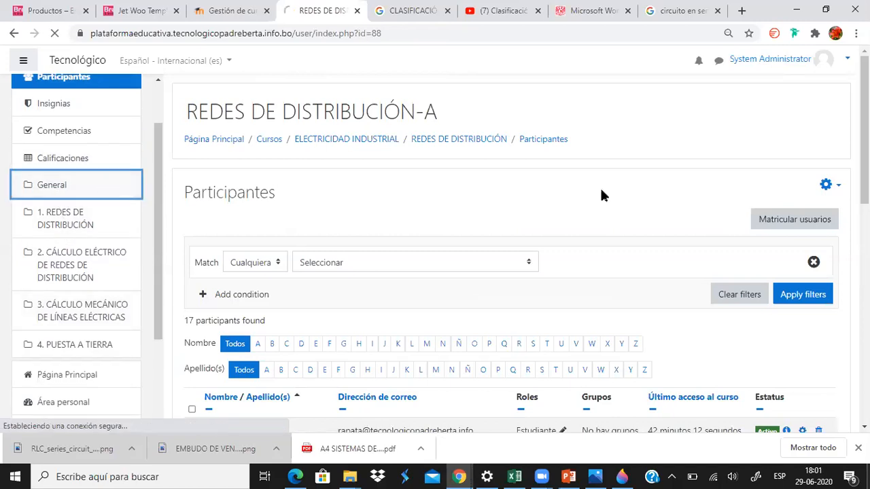
pyautogui.scroll(-3, 620, 195)
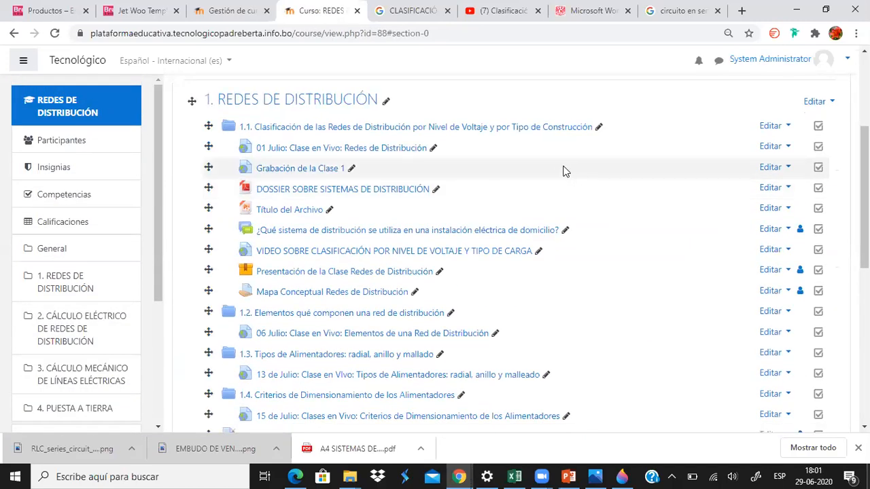